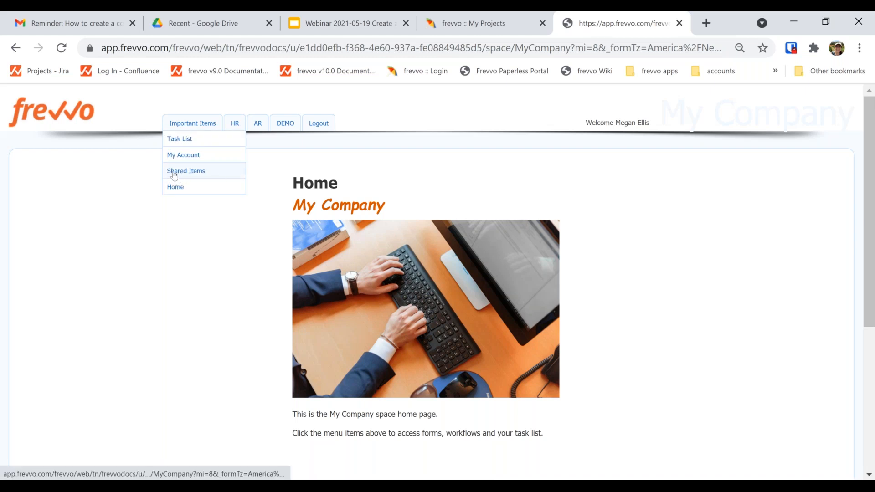
Bring up the ApowerMirror phone-mirroring window to view the mirrored phone, and minimize it again.
{"action": "left_click", "coordinate": [175, 173]}
{"action": "mouse_move", "coordinate": [192, 120]}
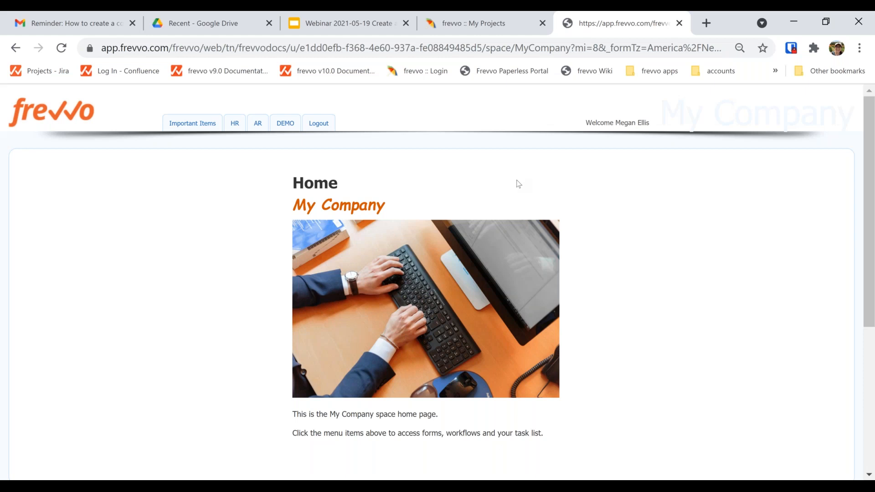
{"action": "left_click", "coordinate": [421, 479]}
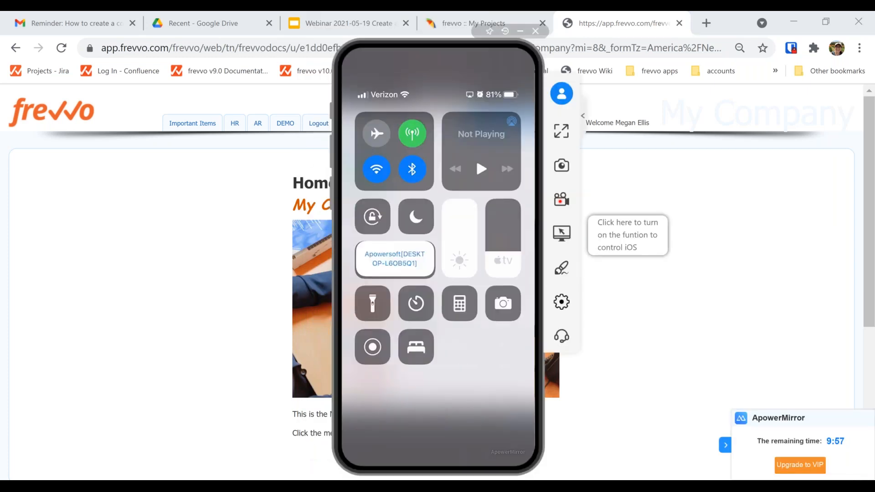
{"action": "mouse_move", "coordinate": [445, 466]}
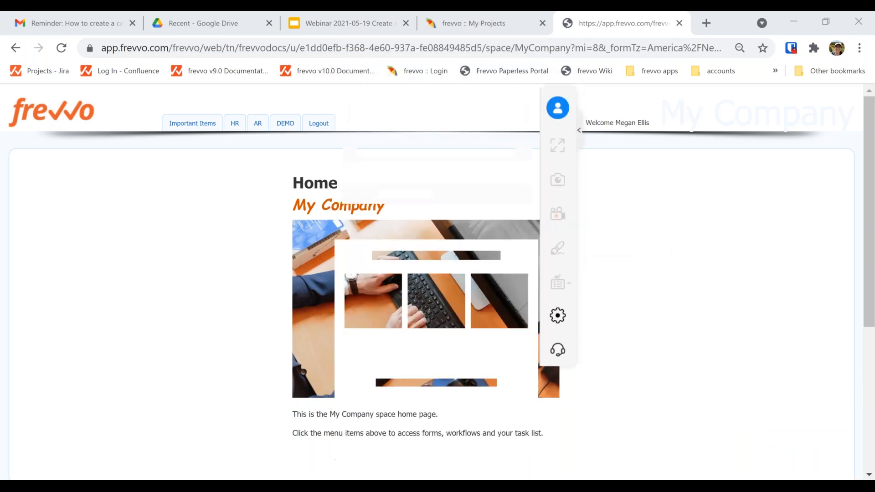
{"action": "mouse_move", "coordinate": [433, 66]}
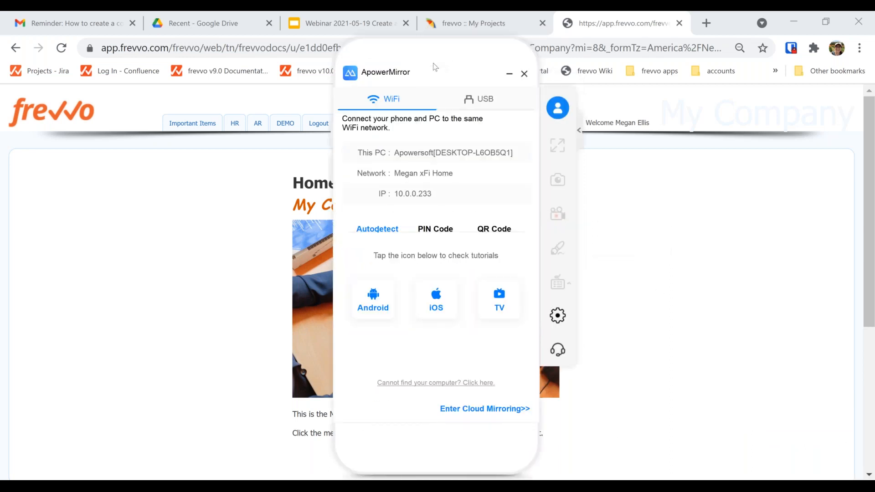
{"action": "left_click", "coordinate": [510, 73]}
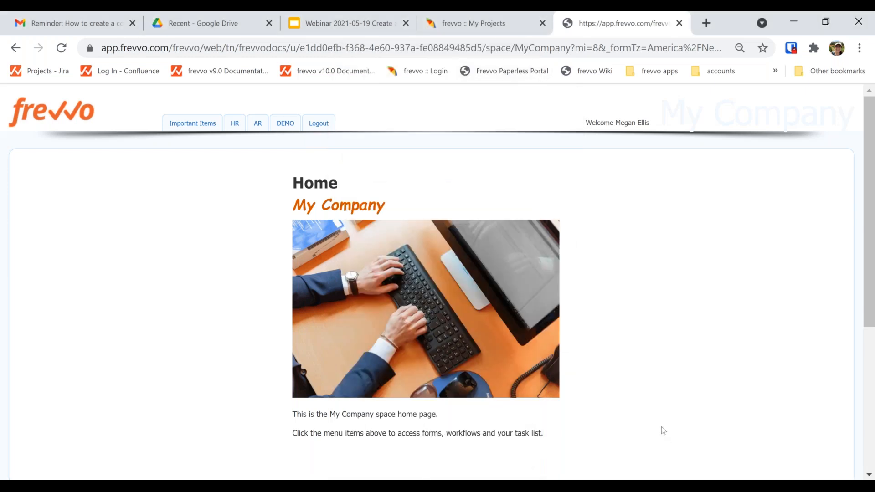
Open the Expense Report Demo form and fill in the submitter's email address.
{"action": "mouse_move", "coordinate": [289, 120]}
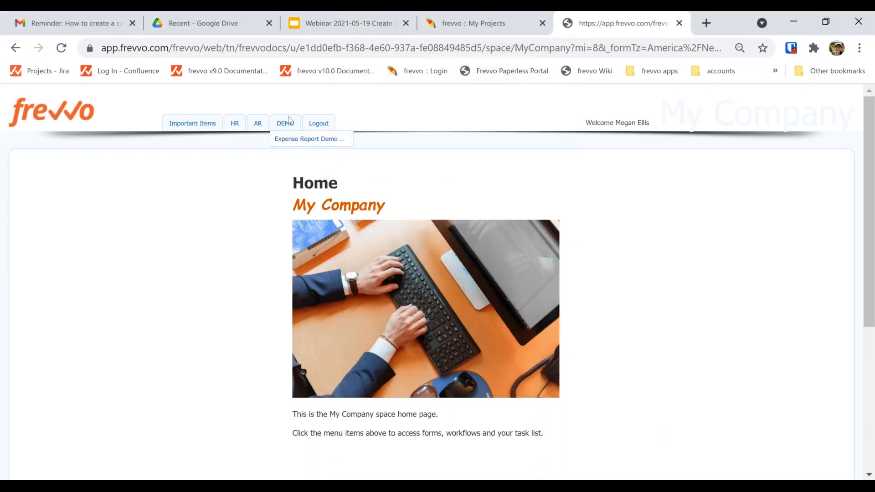
{"action": "left_click", "coordinate": [282, 140]}
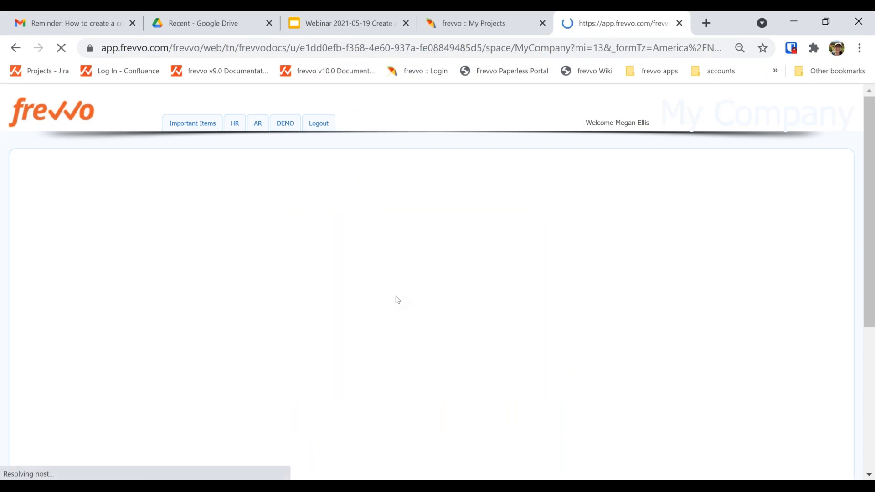
{"action": "left_click", "coordinate": [389, 294]}
{"action": "key", "text": "Down"}
{"action": "key", "text": "Return"}
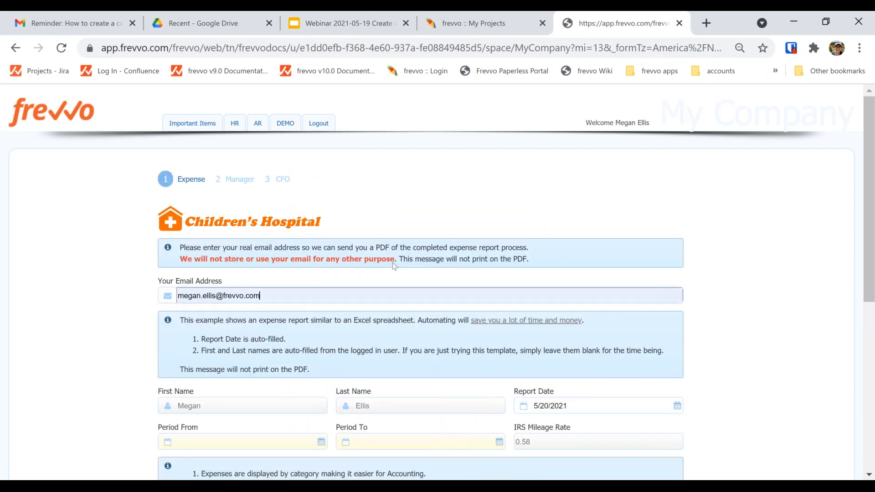
Set the expense report's Period From date to 5/20/2021.
{"action": "scroll", "coordinate": [357, 201], "scroll_direction": "down", "scroll_amount": 3}
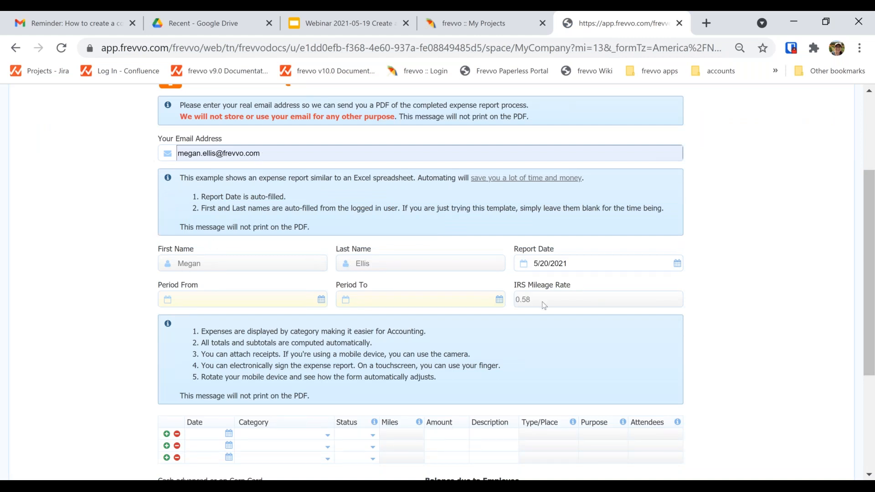
{"action": "left_click_drag", "start_coordinate": [567, 302], "coordinate": [477, 291]}
{"action": "left_click", "coordinate": [565, 302]}
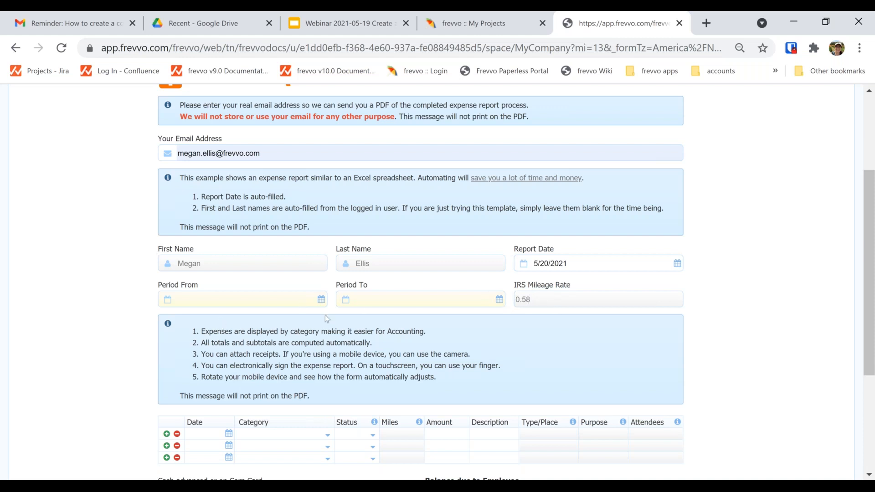
{"action": "left_click", "coordinate": [321, 299]}
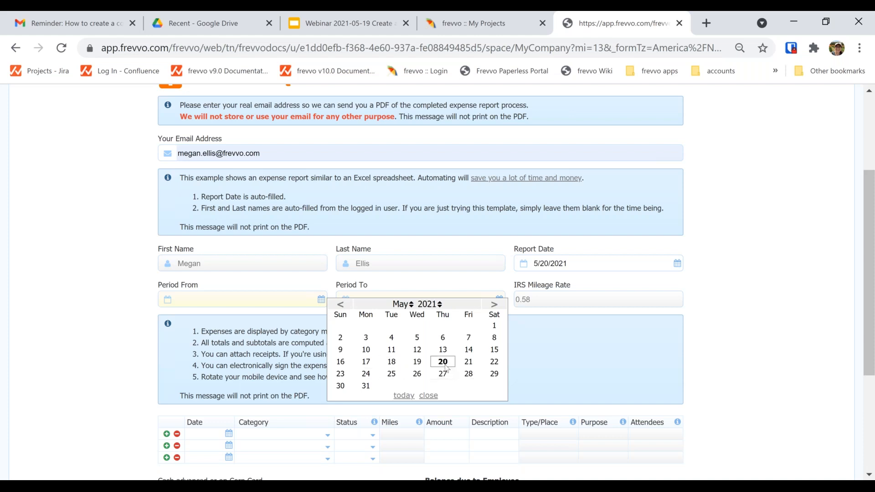
{"action": "left_click", "coordinate": [445, 364]}
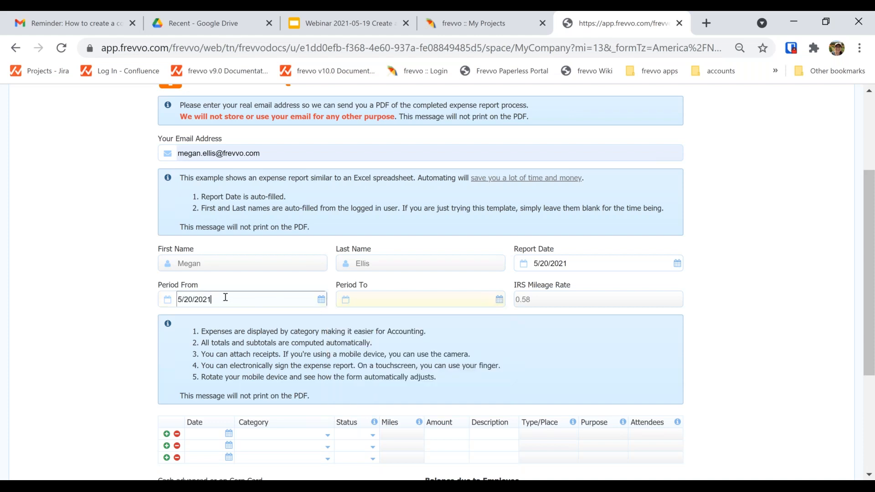
Try 5/18/2021 as the Period To date, which precedes the start date, and replace it with 5/25/2021.
{"action": "left_click", "coordinate": [500, 300]}
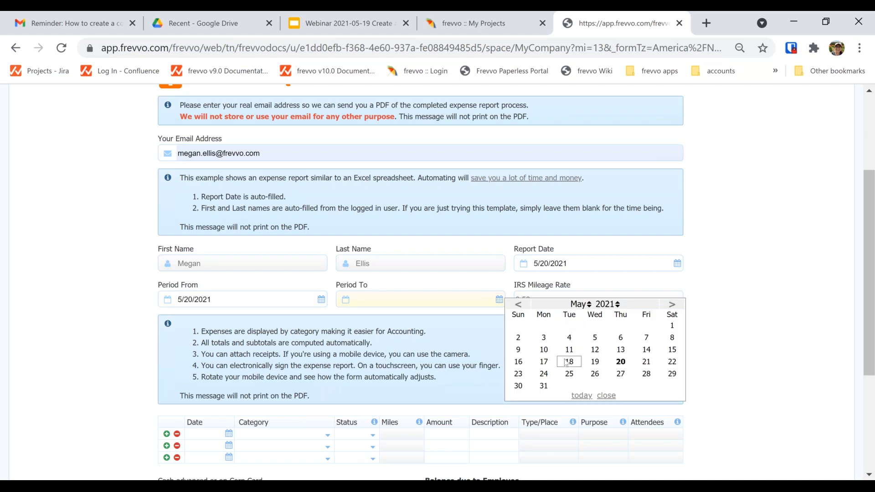
{"action": "left_click", "coordinate": [565, 360]}
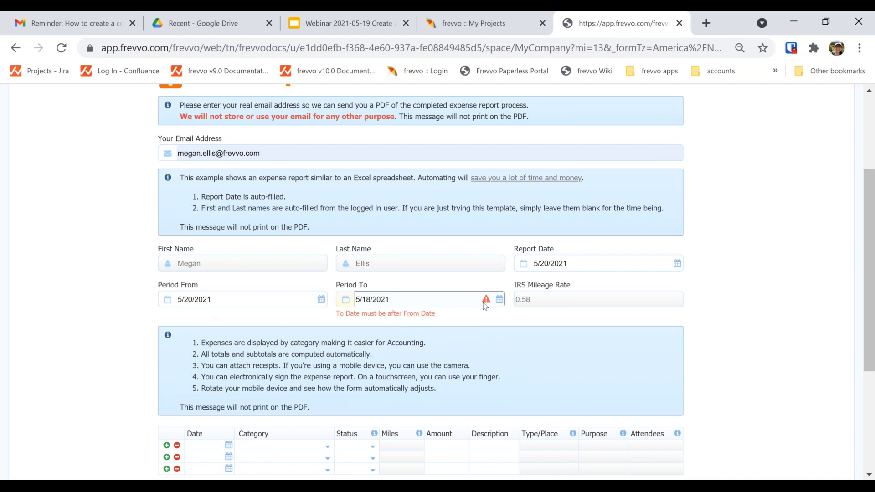
{"action": "left_click", "coordinate": [500, 299]}
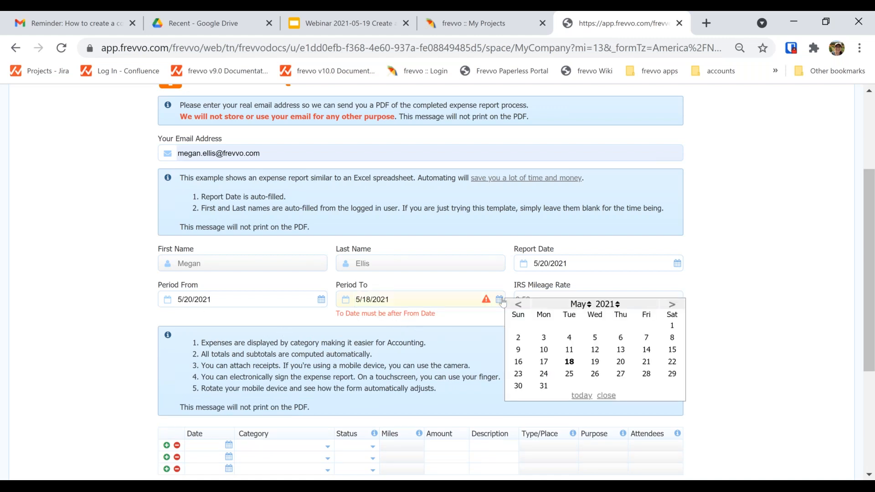
{"action": "left_click", "coordinate": [569, 374]}
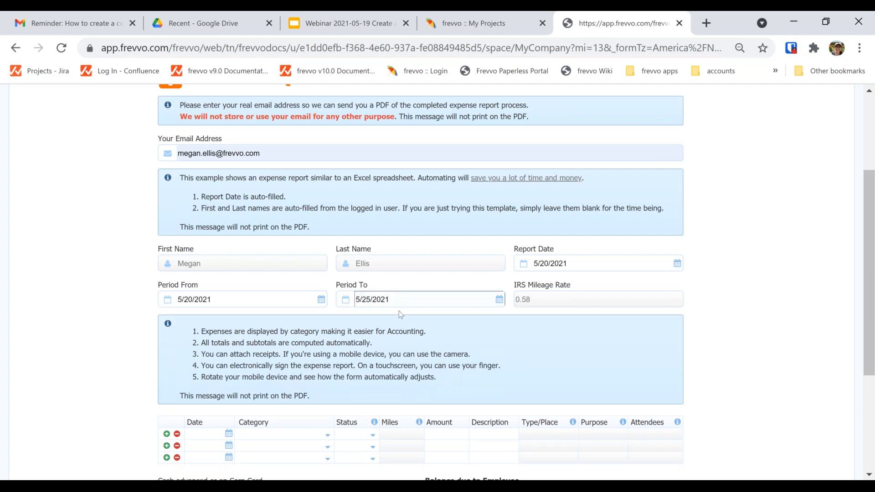
Date the first expense row 5/20/2021 and set its category to Business Miles Driven.
{"action": "scroll", "coordinate": [399, 311], "scroll_direction": "down", "scroll_amount": 3}
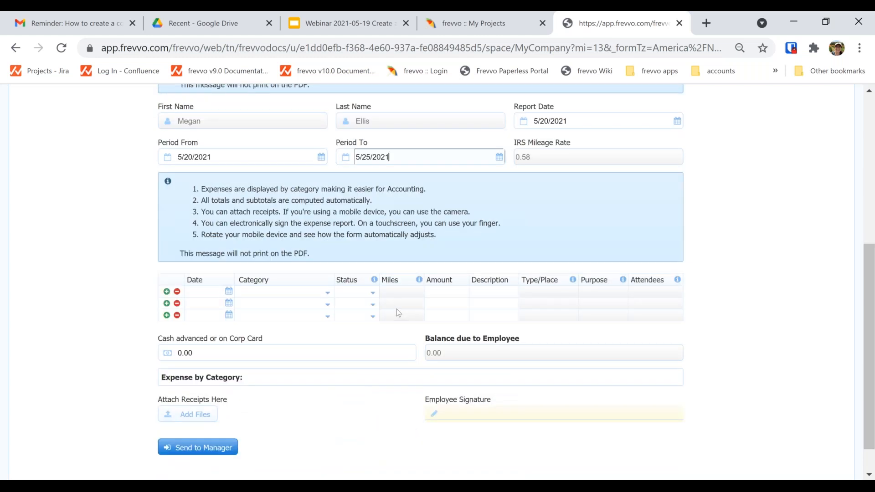
{"action": "scroll", "coordinate": [396, 309], "scroll_direction": "down", "scroll_amount": 1}
{"action": "left_click", "coordinate": [229, 255]}
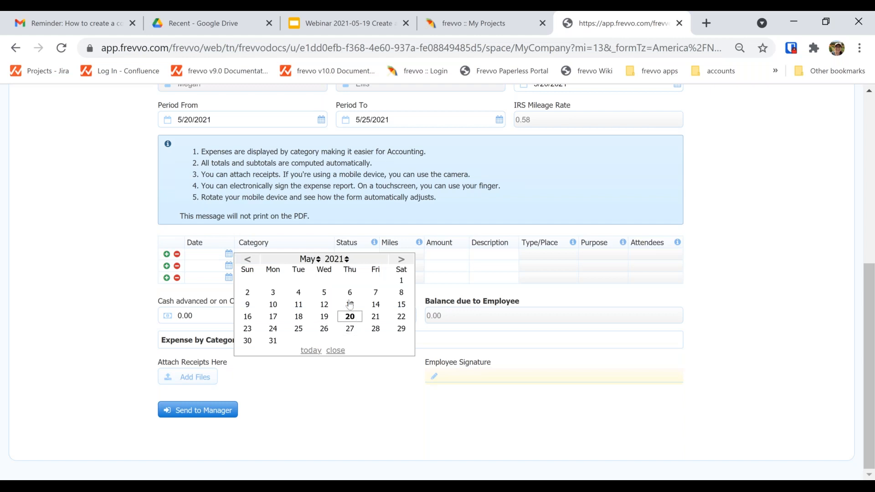
{"action": "left_click", "coordinate": [350, 316]}
{"action": "left_click", "coordinate": [310, 256]}
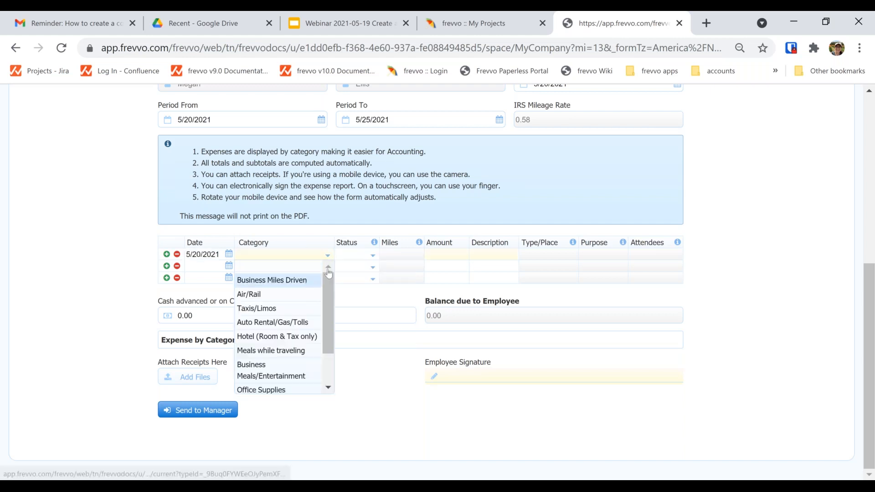
{"action": "left_click", "coordinate": [309, 281]}
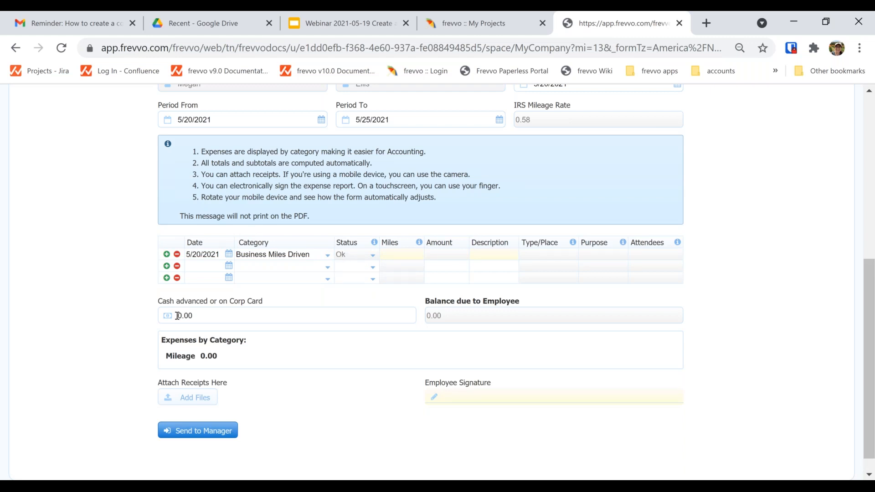
Enter 35 miles in the first expense row and describe it as "to airport".
{"action": "left_click", "coordinate": [399, 254]}
{"action": "type", "text": "35"}
{"action": "key", "text": "Tab"}
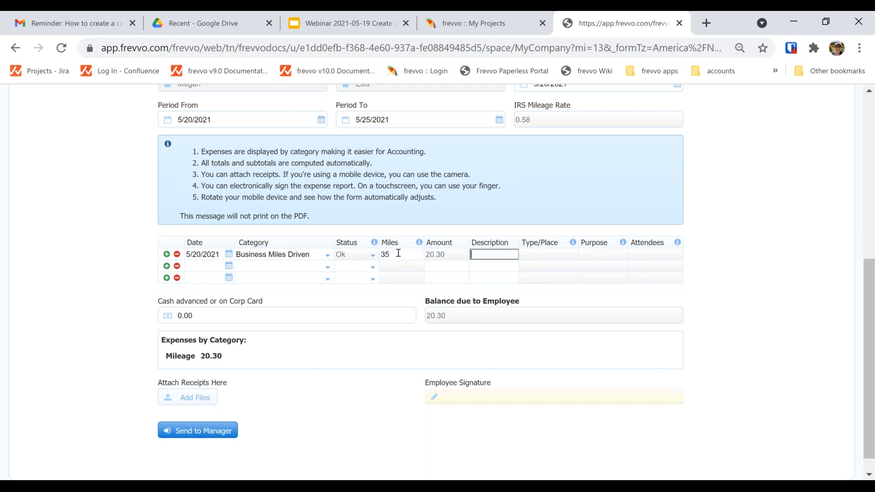
{"action": "double_click", "coordinate": [385, 254]}
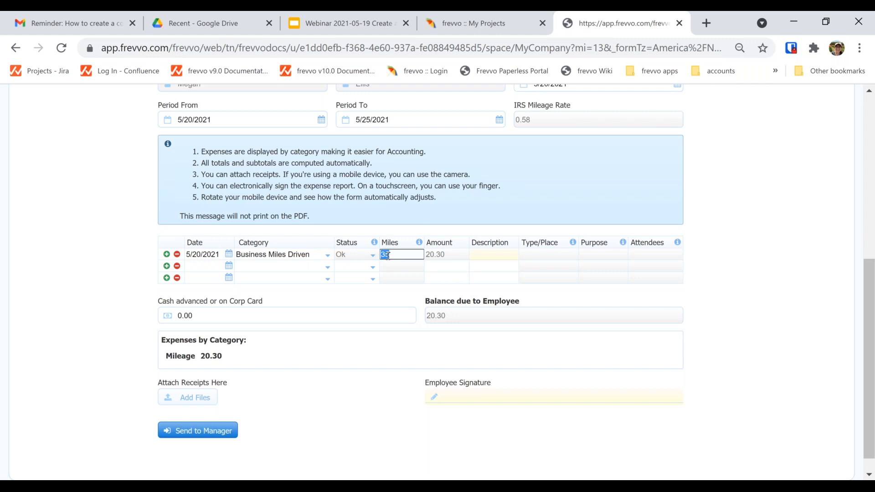
{"action": "type", "text": "35"}
{"action": "double_click", "coordinate": [524, 119]}
{"action": "left_click", "coordinate": [490, 254]}
{"action": "type", "text": "to airport"}
{"action": "key", "text": "Tab"}
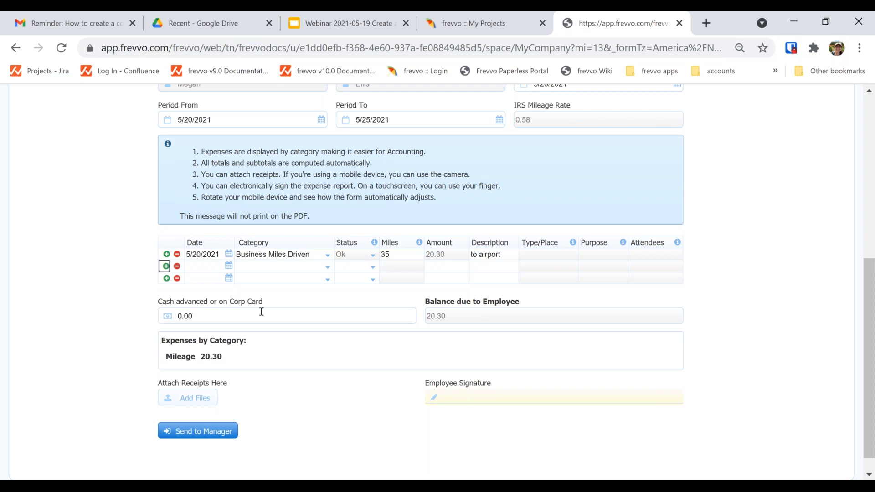
Fill the second expense row with date 5/21/2021, category Air/Rail, amount 155 and description "ticket".
{"action": "left_click", "coordinate": [229, 272]}
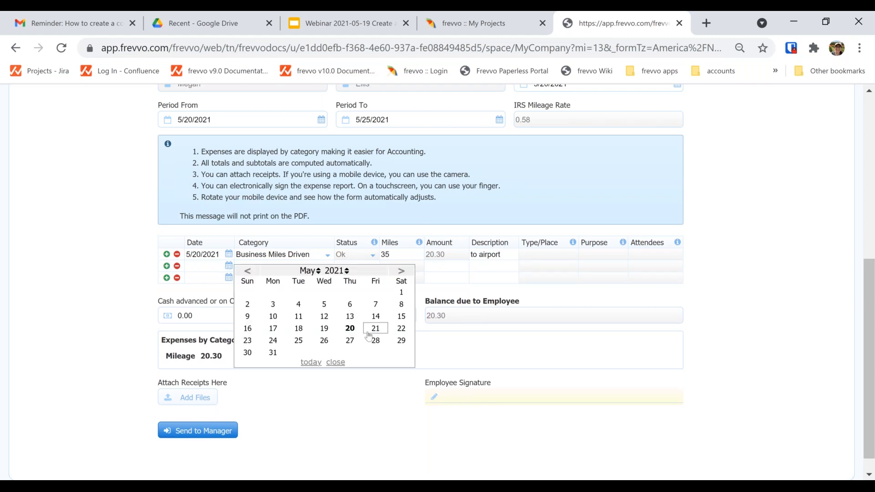
{"action": "left_click", "coordinate": [372, 332]}
{"action": "left_click", "coordinate": [280, 267]}
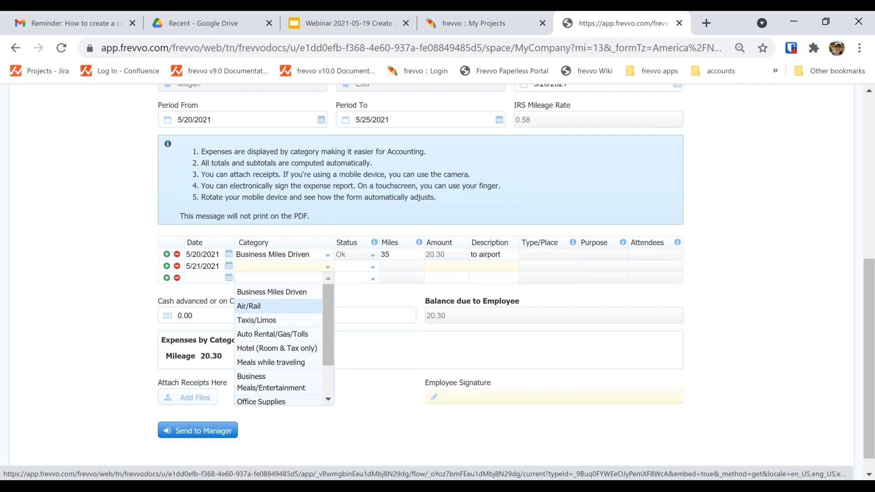
{"action": "left_click", "coordinate": [249, 306]}
{"action": "left_click", "coordinate": [446, 266]}
{"action": "type", "text": "155"}
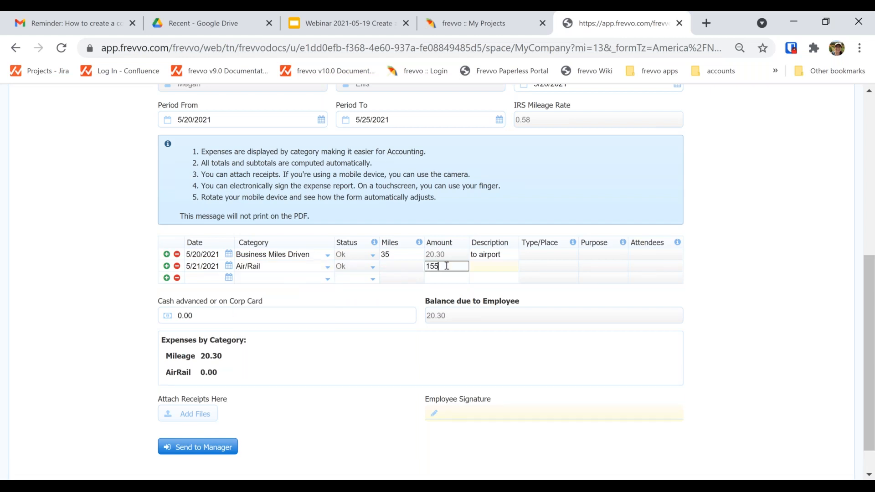
{"action": "key", "text": "Tab"}
{"action": "type", "text": "ticket"}
{"action": "key", "text": "Tab"}
Date the third expense row 5/24/2021 and set its category to Business Meals/Entertainment.
{"action": "scroll", "coordinate": [447, 265], "scroll_direction": "up", "scroll_amount": 3}
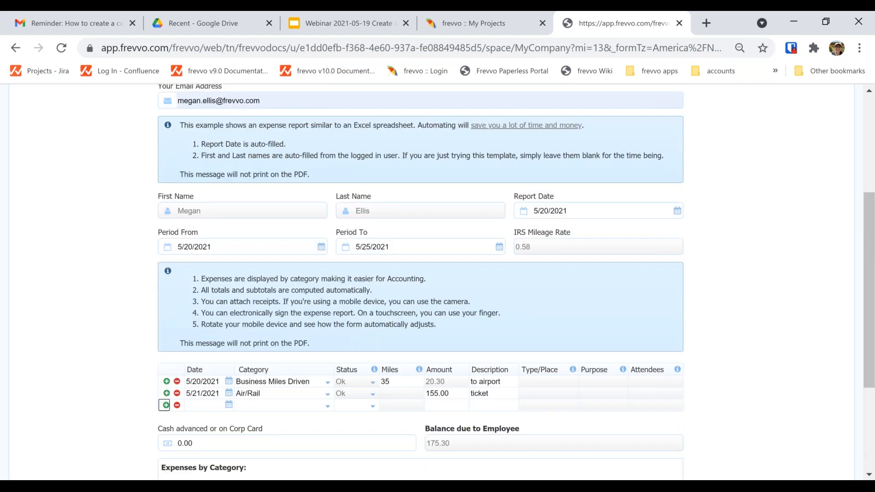
{"action": "scroll", "coordinate": [420, 278], "scroll_direction": "down", "scroll_amount": 3}
{"action": "left_click", "coordinate": [229, 278]}
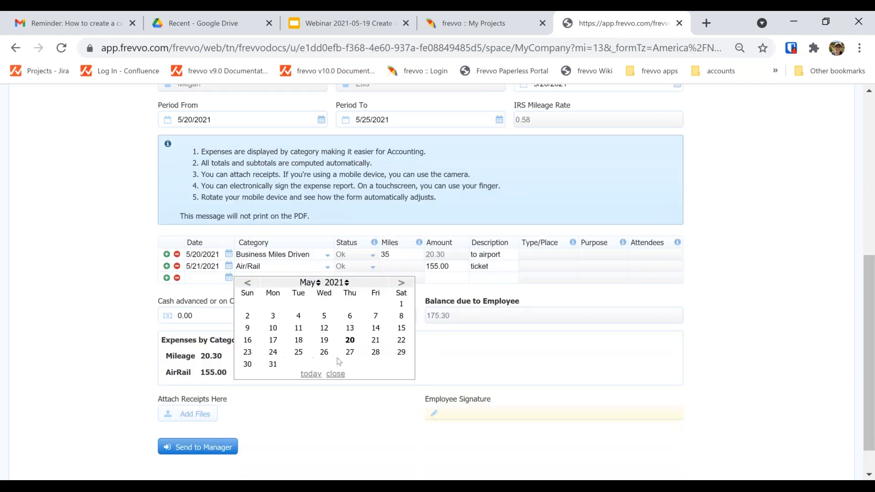
{"action": "left_click", "coordinate": [268, 356]}
{"action": "left_click", "coordinate": [292, 278]}
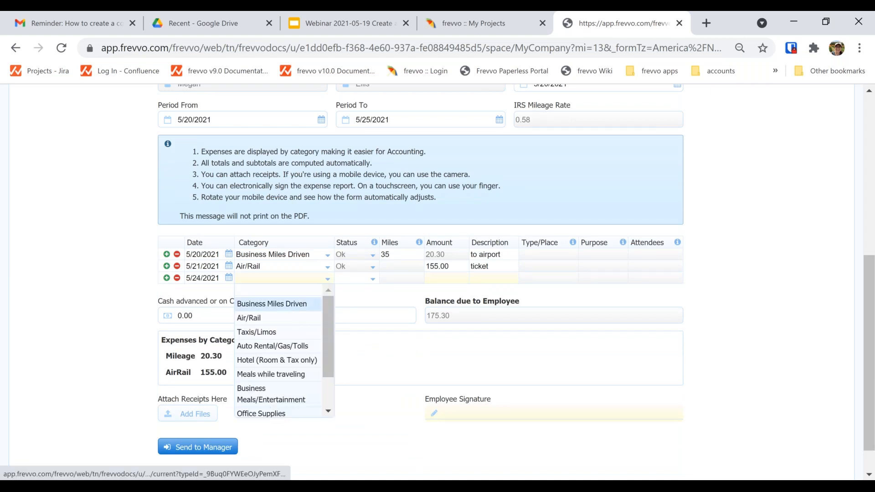
{"action": "left_click", "coordinate": [282, 304]}
{"action": "left_click", "coordinate": [282, 279]}
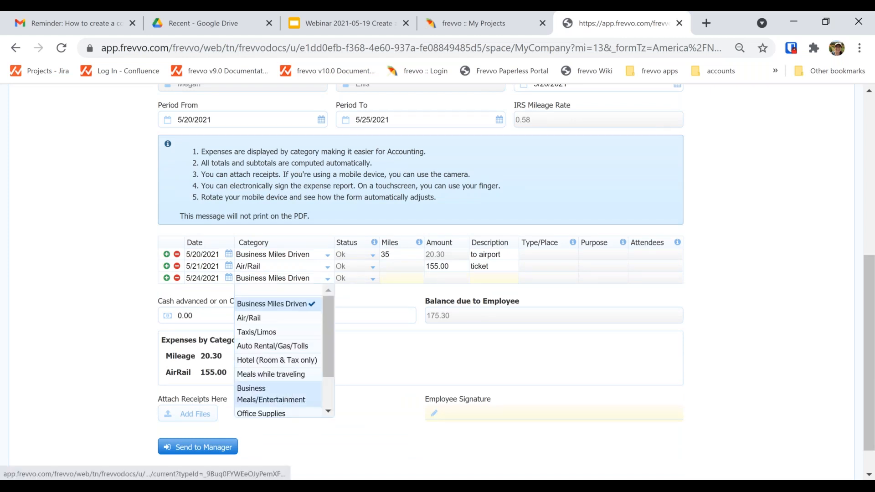
{"action": "left_click", "coordinate": [271, 394]}
Enter an amount of 250 and the description "dinner" for the business meal expense.
{"action": "left_click", "coordinate": [442, 277]}
{"action": "type", "text": "250"}
{"action": "key", "text": "Tab"}
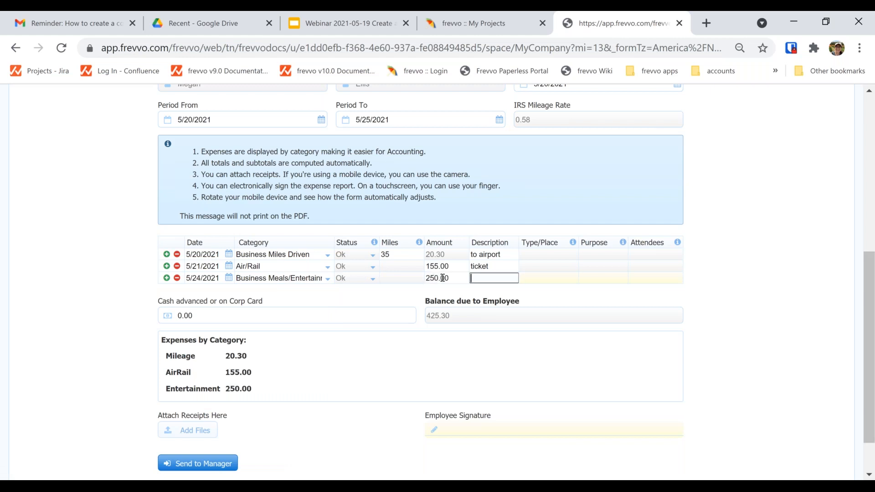
{"action": "type", "text": "inner"}
{"action": "key", "text": "Tab"}
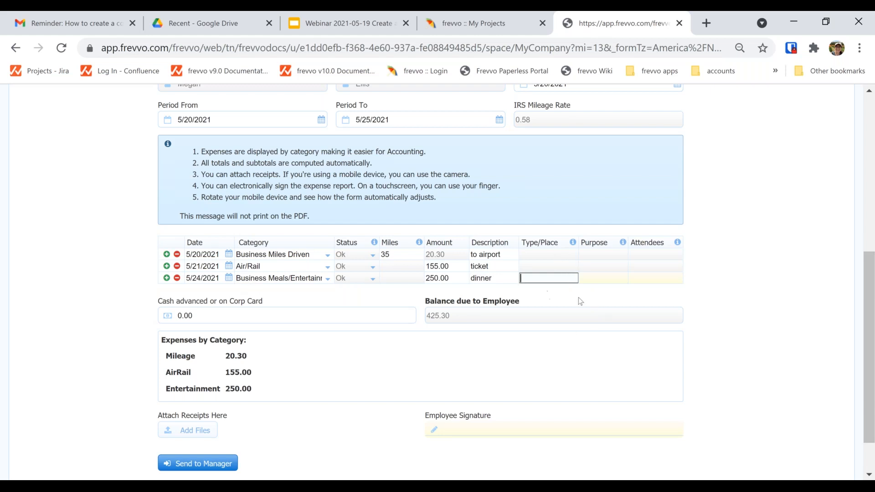
Complete the business meal row with place "Steakhouse", purpose "networking" and the two attendees' names.
{"action": "type", "text": "Steakhouse"}
{"action": "key", "text": "Tab"}
{"action": "type", "text": "networking"}
{"action": "key", "text": "Tab"}
{"action": "type", "text": "Bi"}
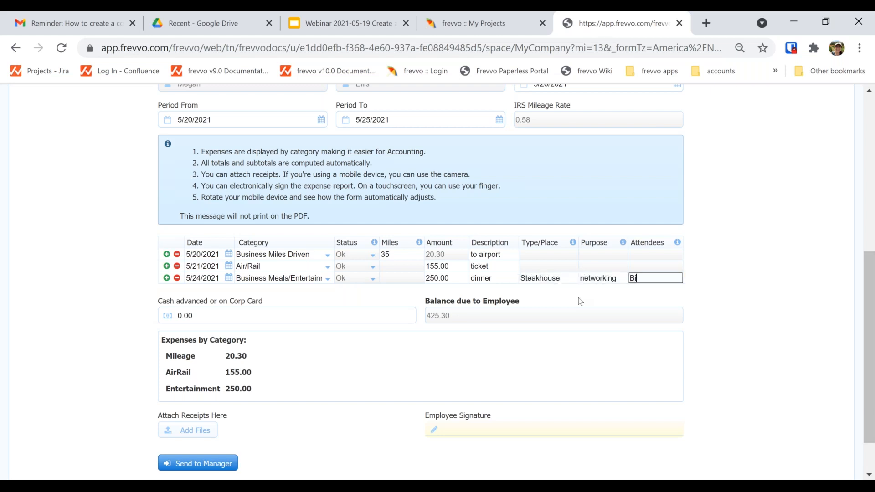
{"action": "type", "text": "ll, Sue"}
{"action": "key", "text": "Tab"}
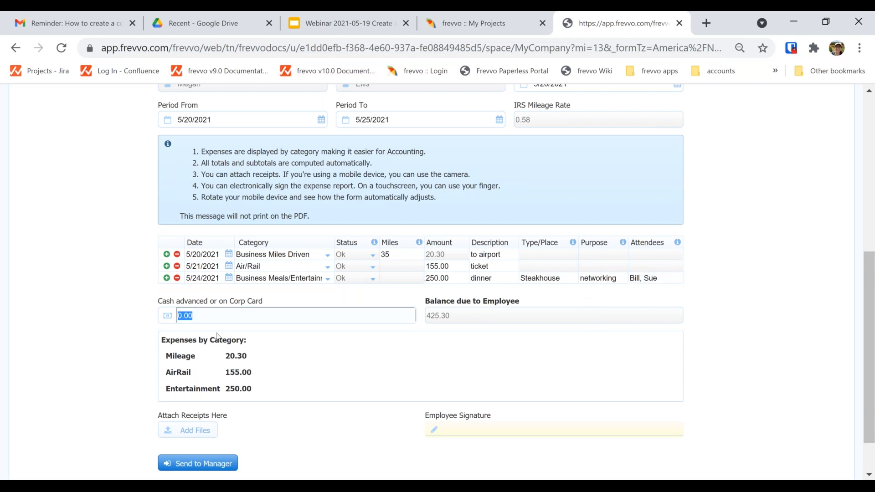
Set the cash advanced or on corp card amount to 50.
{"action": "type", "text": "50"}
{"action": "key", "text": "Tab"}
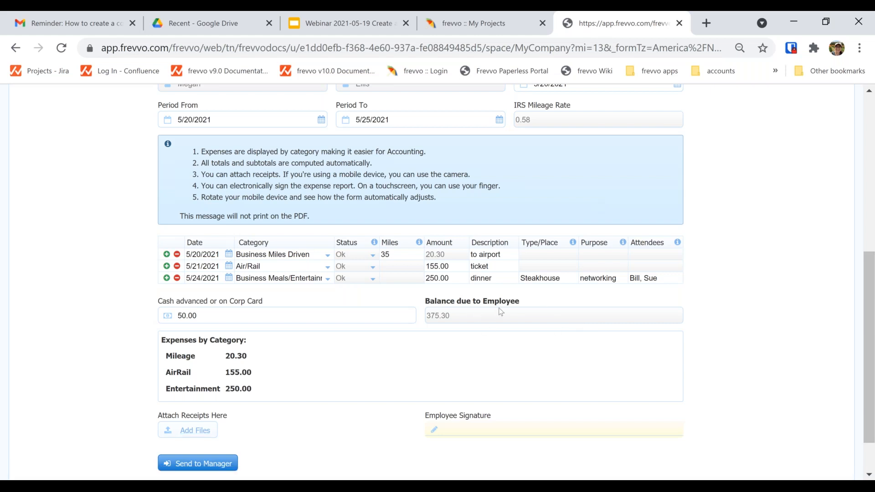
Attach the image receipt-and-invoice.jpg from the Pictures folder as the expense report's receipt and upload it.
{"action": "scroll", "coordinate": [501, 313], "scroll_direction": "down", "scroll_amount": 2}
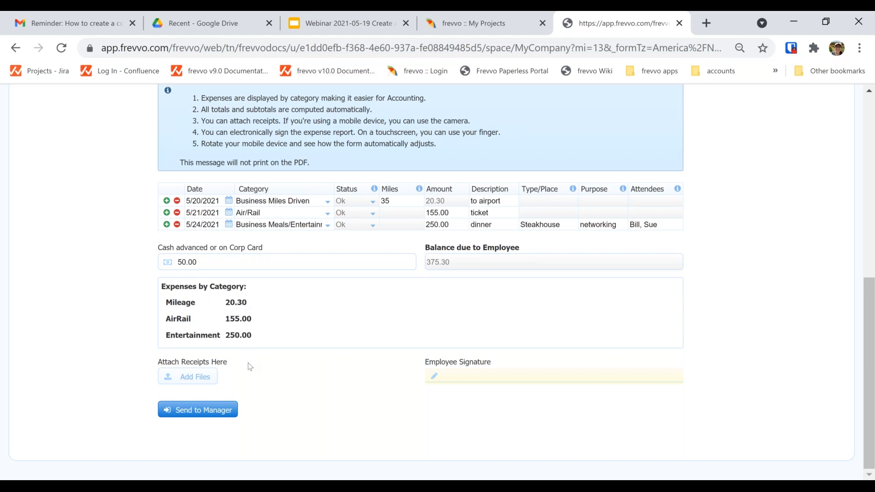
{"action": "left_click", "coordinate": [205, 378]}
{"action": "left_click", "coordinate": [241, 329]}
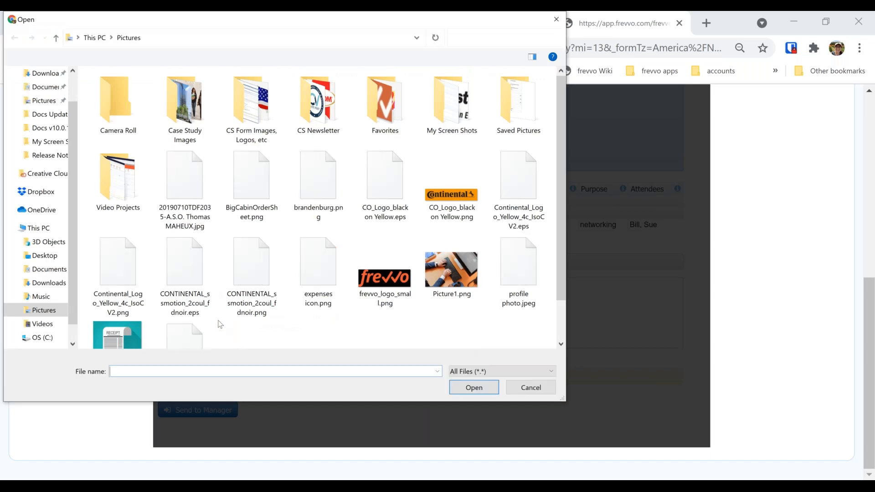
{"action": "left_click", "coordinate": [120, 336]}
{"action": "left_click", "coordinate": [473, 388]}
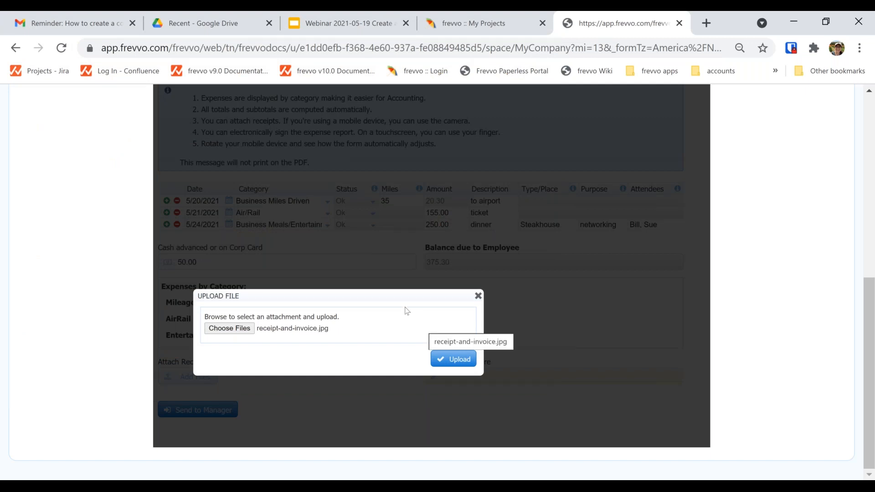
{"action": "left_click", "coordinate": [455, 360]}
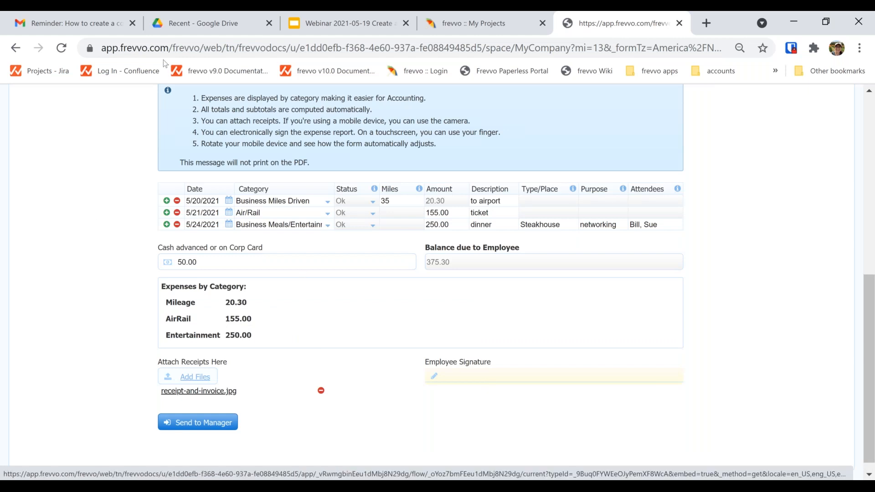
Draw a handwritten employee signature on the expense report and send the report to the manager.
{"action": "left_click", "coordinate": [475, 379]}
{"action": "mouse_move", "coordinate": [294, 276]}
{"action": "left_mouse_down"}
{"action": "mouse_move", "coordinate": [416, 304]}
{"action": "mouse_move", "coordinate": [523, 281]}
{"action": "left_mouse_up"}
{"action": "left_click", "coordinate": [526, 335]}
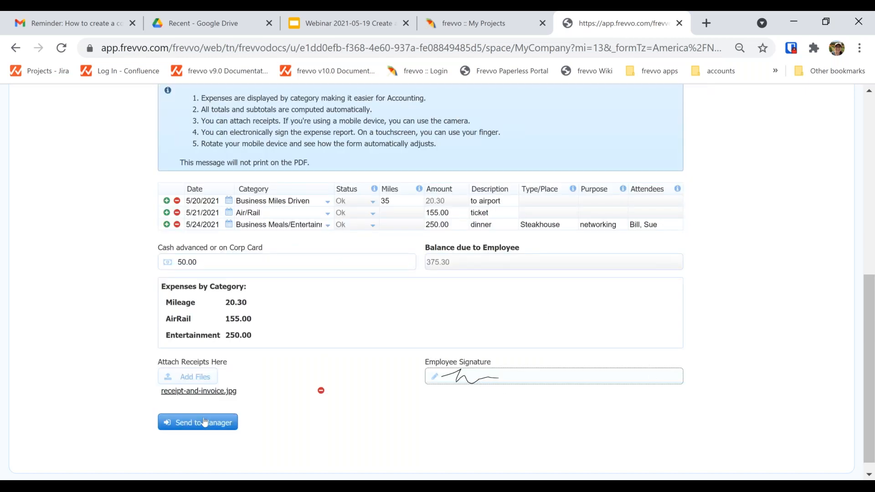
{"action": "scroll", "coordinate": [325, 346], "scroll_direction": "up", "scroll_amount": 4}
{"action": "scroll", "coordinate": [324, 345], "scroll_direction": "down", "scroll_amount": 4}
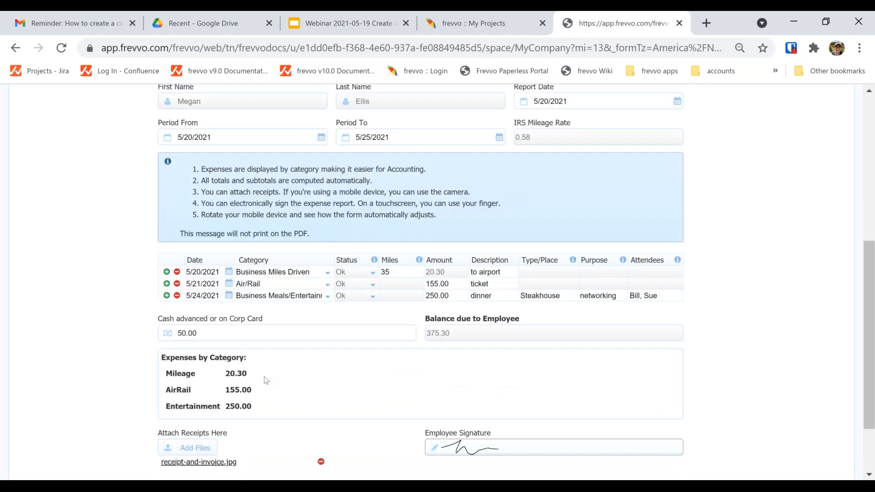
{"action": "left_click", "coordinate": [196, 420]}
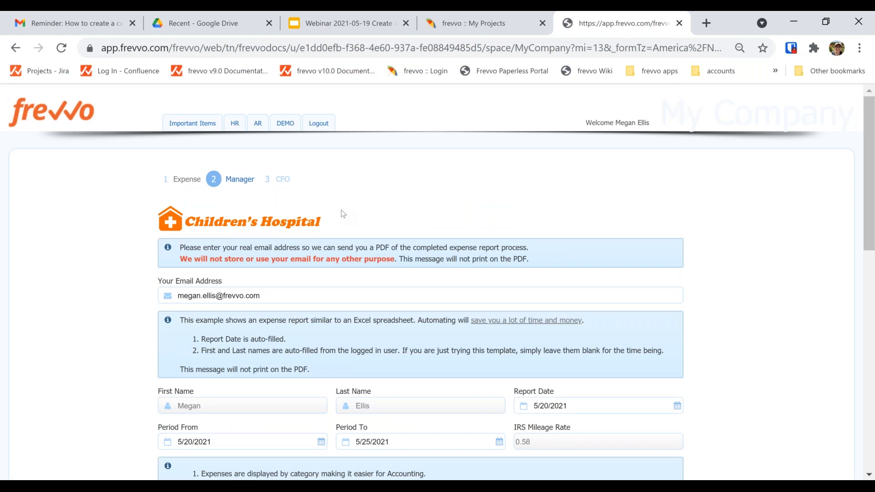
In the Manager step, set the status of the Business Meals/Entertainment dinner expense to Deny.
{"action": "scroll", "coordinate": [343, 214], "scroll_direction": "down", "scroll_amount": 3}
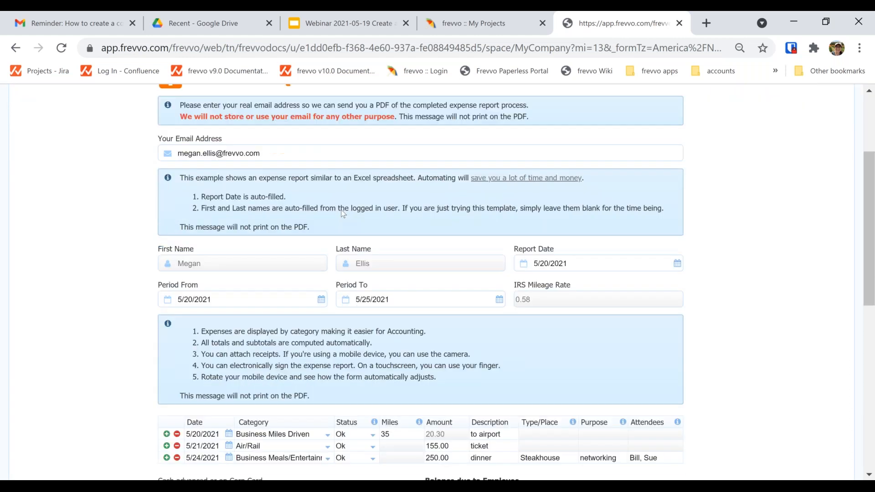
{"action": "scroll", "coordinate": [343, 214], "scroll_direction": "down", "scroll_amount": 2}
{"action": "scroll", "coordinate": [343, 214], "scroll_direction": "down", "scroll_amount": 7}
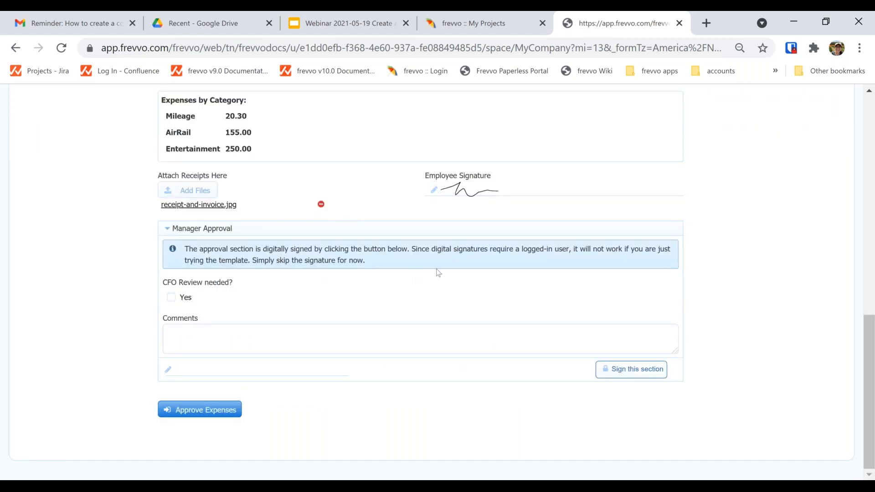
{"action": "scroll", "coordinate": [439, 273], "scroll_direction": "up", "scroll_amount": 7}
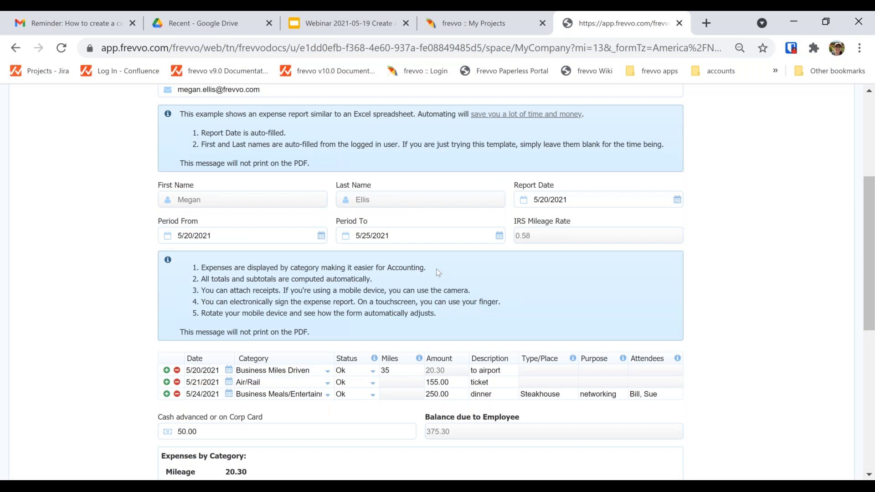
{"action": "scroll", "coordinate": [439, 273], "scroll_direction": "down", "scroll_amount": 3}
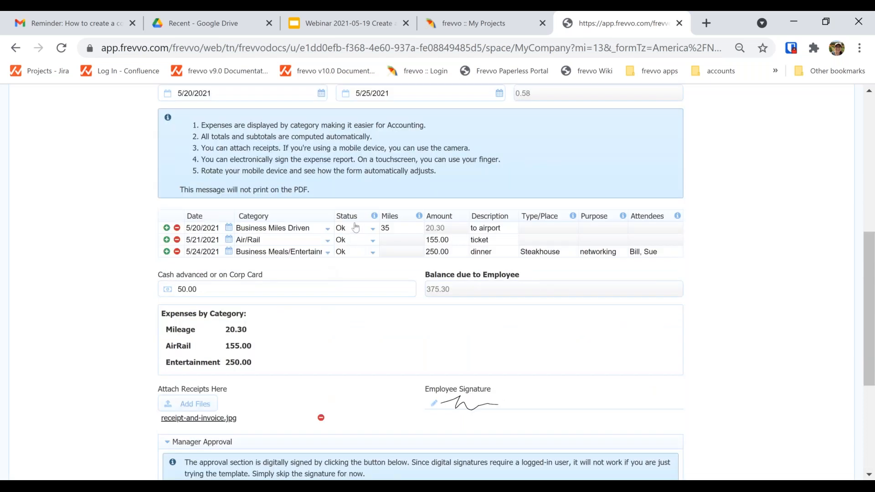
{"action": "left_click", "coordinate": [356, 252]}
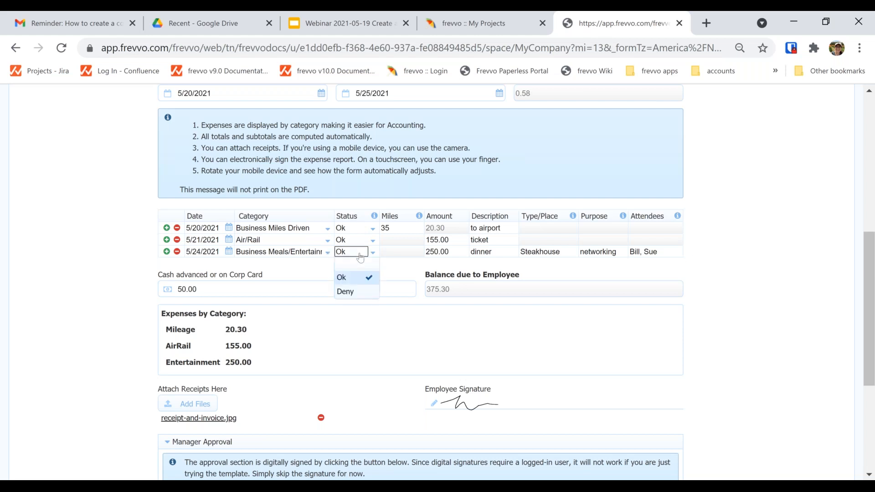
{"action": "left_click", "coordinate": [360, 292]}
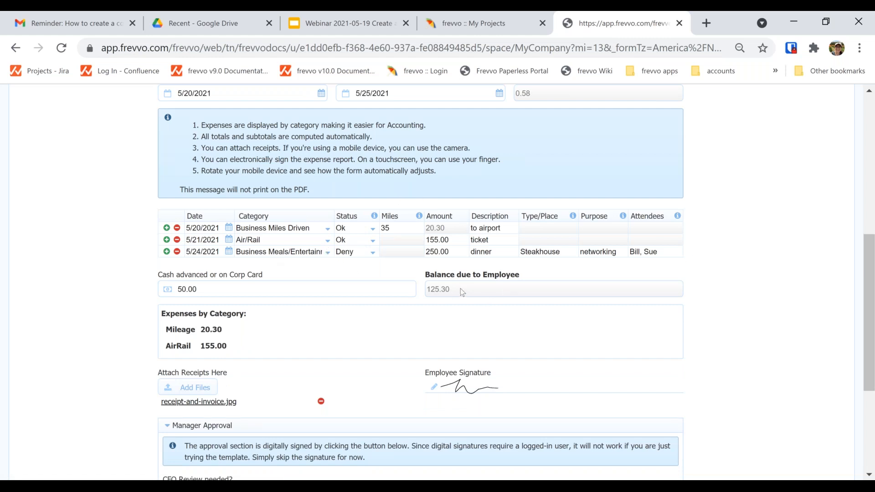
Mark CFO review as needed and approve the expenses with a signed Manager Approval section.
{"action": "scroll", "coordinate": [461, 292], "scroll_direction": "down", "scroll_amount": 3}
{"action": "left_click", "coordinate": [172, 353]}
{"action": "scroll", "coordinate": [211, 320], "scroll_direction": "down", "scroll_amount": 1}
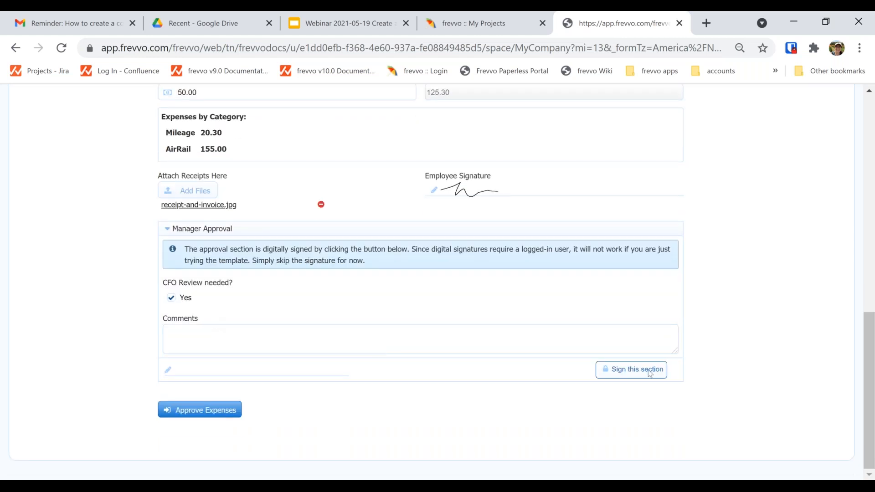
{"action": "left_click", "coordinate": [639, 372]}
{"action": "left_click", "coordinate": [200, 409]}
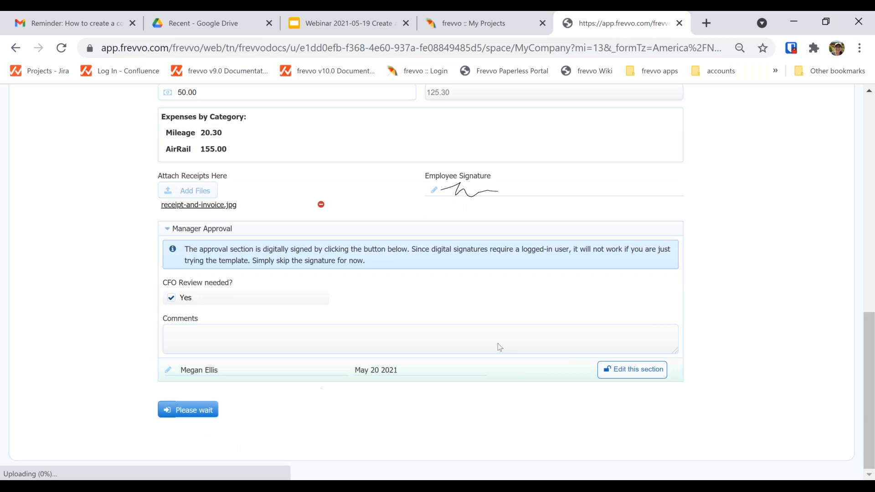
In the CFO step, set the dinner expense's status back to Ok.
{"action": "scroll", "coordinate": [498, 348], "scroll_direction": "down", "scroll_amount": 10}
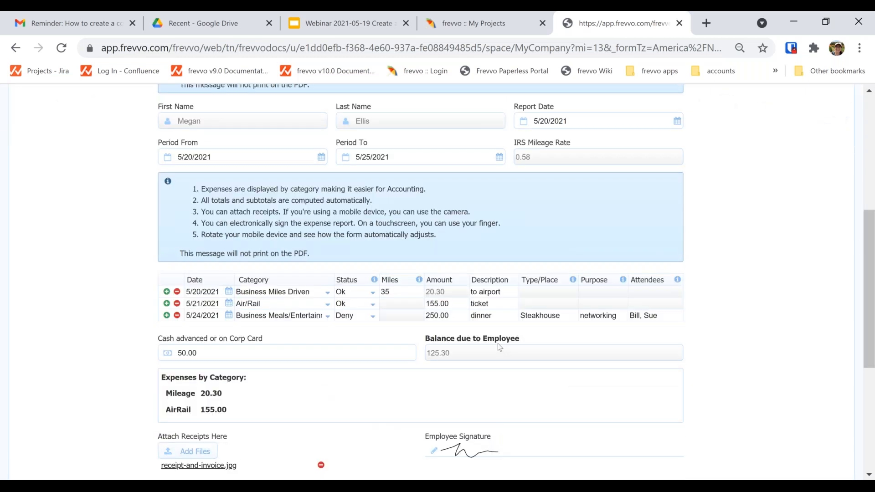
{"action": "scroll", "coordinate": [500, 348], "scroll_direction": "up", "scroll_amount": 6}
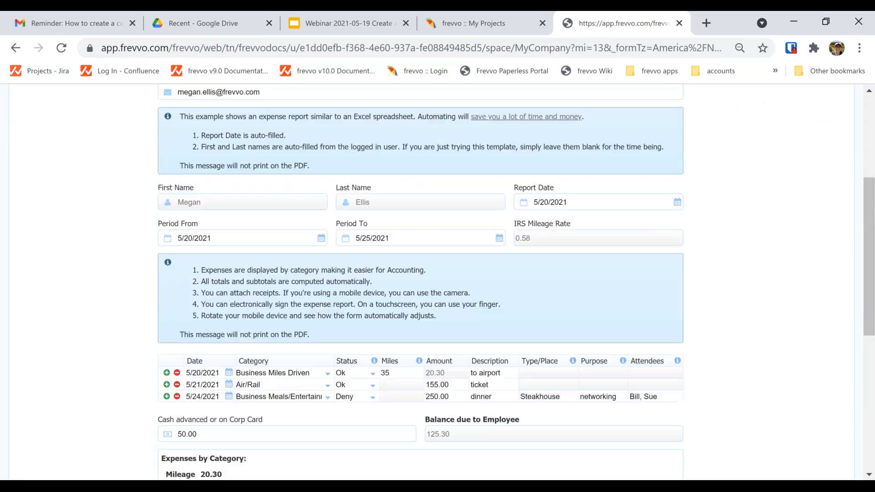
{"action": "scroll", "coordinate": [539, 314], "scroll_direction": "down", "scroll_amount": 6}
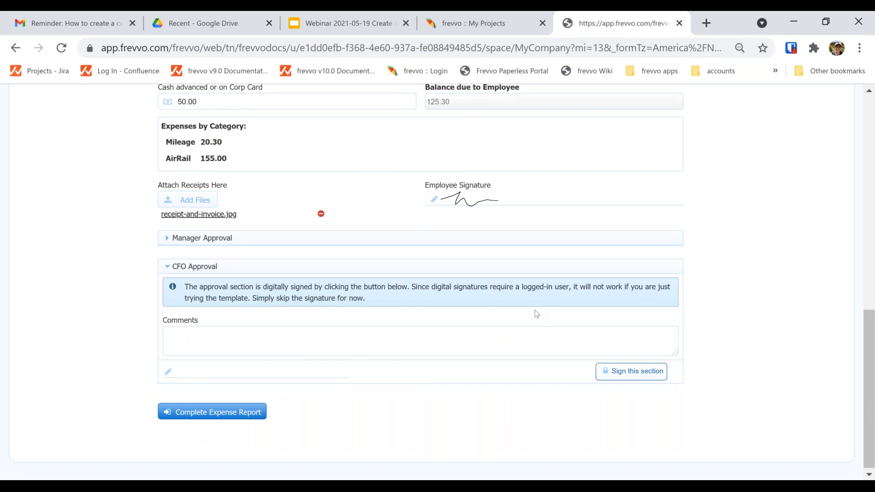
{"action": "scroll", "coordinate": [361, 282], "scroll_direction": "up", "scroll_amount": 5}
{"action": "left_click", "coordinate": [362, 279]}
{"action": "left_click", "coordinate": [345, 301]}
Enter the comment "re-approved dinner expense" in the CFO Approval section.
{"action": "scroll", "coordinate": [457, 349], "scroll_direction": "up", "scroll_amount": 1}
{"action": "scroll", "coordinate": [433, 342], "scroll_direction": "down", "scroll_amount": 5}
{"action": "left_click", "coordinate": [403, 336]}
{"action": "type", "text": "re-ap"}
{"action": "key", "text": "BackSpace"}
{"action": "key", "text": "BackSpace"}
{"action": "key", "text": "BackSpace"}
{"action": "type", "text": "-approved di"}
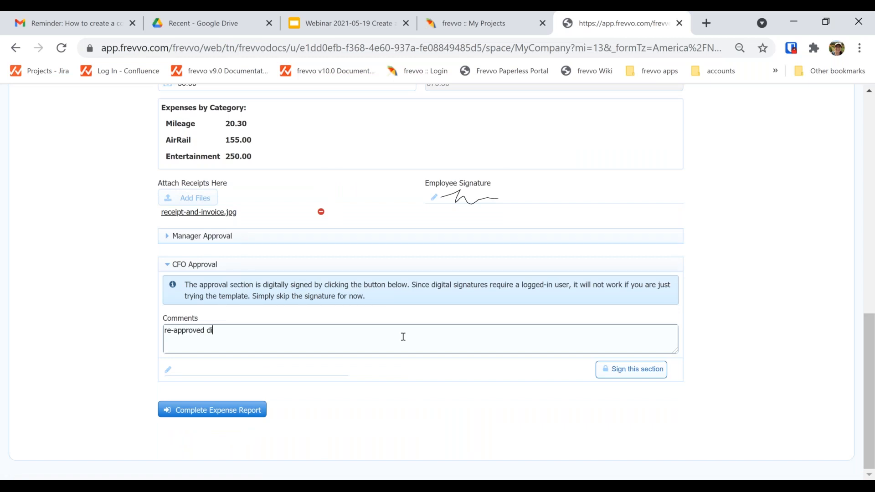
{"action": "type", "text": "nner expense"}
Sign the CFO Approval section and complete the expense report.
{"action": "left_click", "coordinate": [652, 372]}
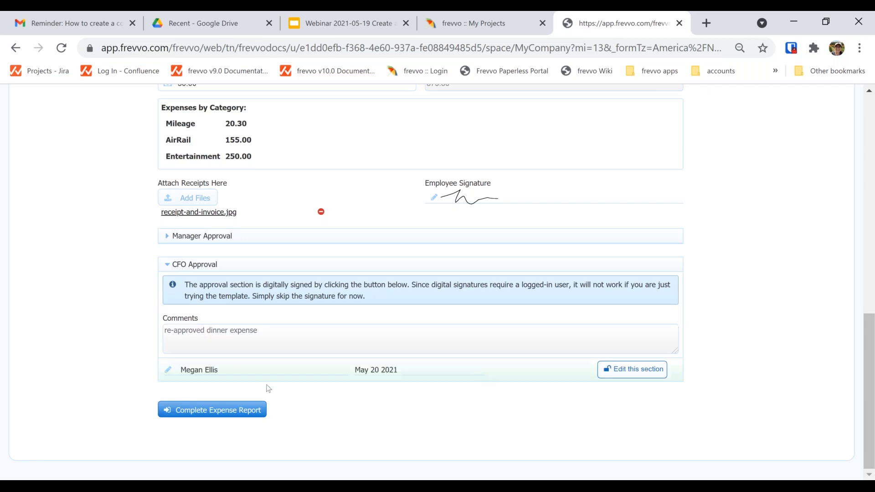
{"action": "left_click", "coordinate": [237, 413]}
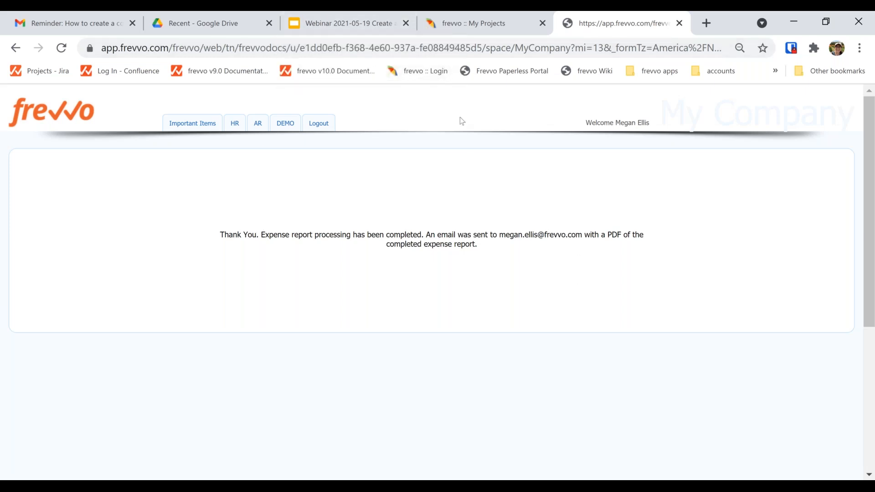
From the designer's My Projects page, start installing a prebuilt template and search the installable templates for "expense".
{"action": "left_click", "coordinate": [474, 24]}
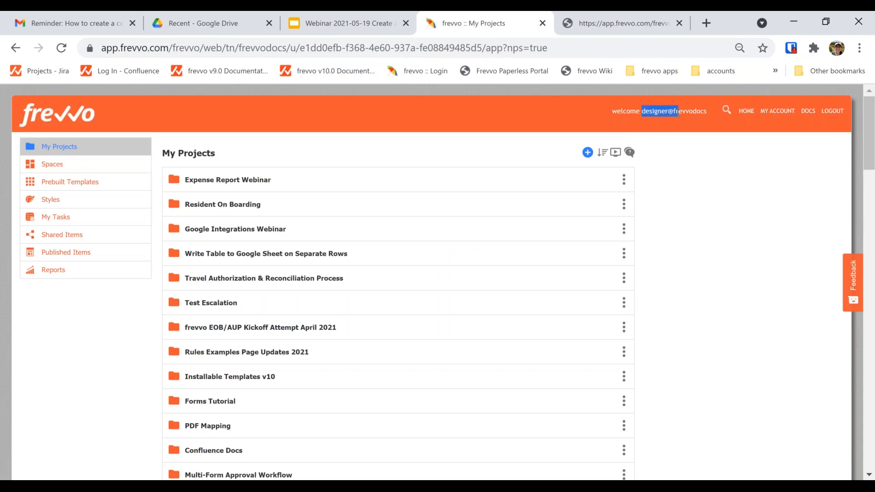
{"action": "triple_click", "coordinate": [644, 111]}
{"action": "left_click", "coordinate": [692, 186]}
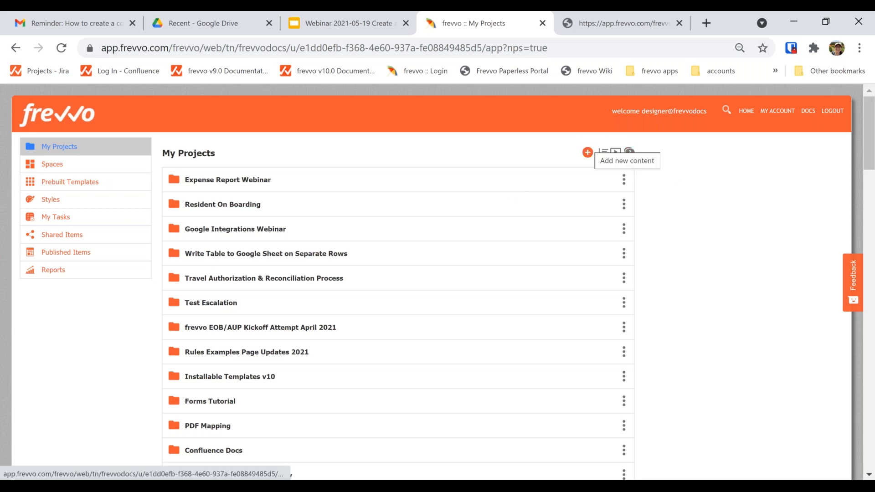
{"action": "left_click", "coordinate": [587, 154]}
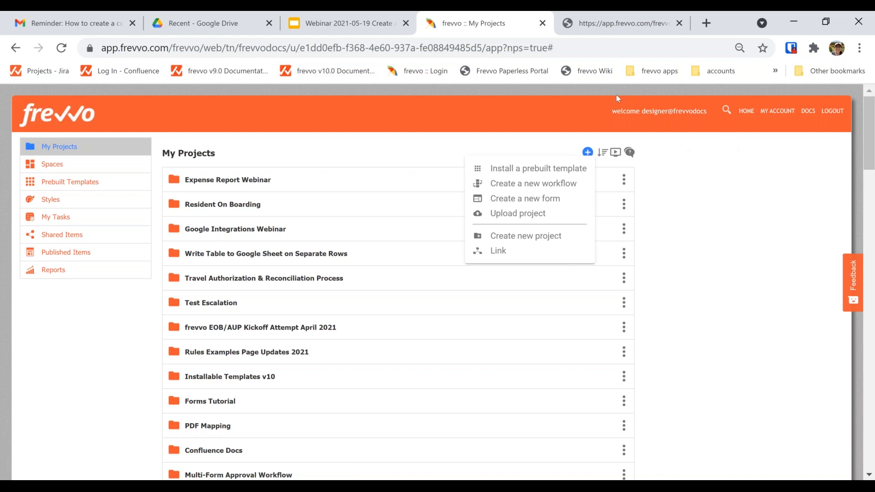
{"action": "left_click", "coordinate": [515, 173]}
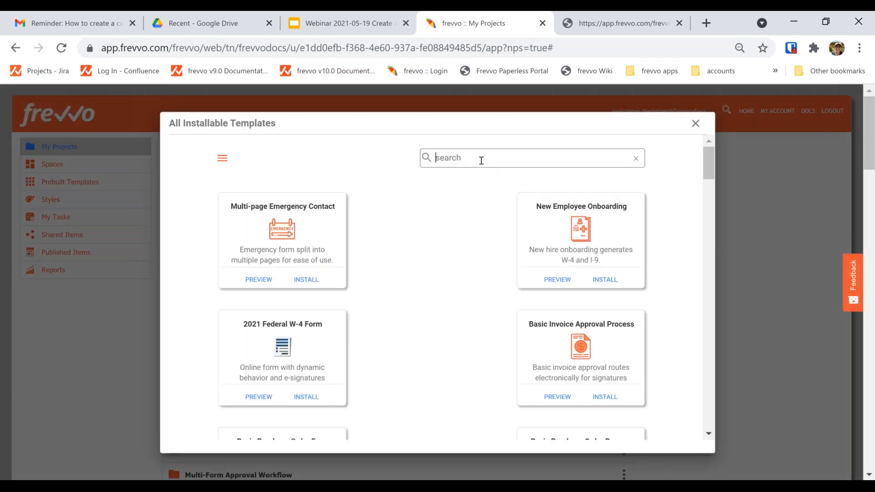
{"action": "type", "text": "expes"}
{"action": "key", "text": "BackSpace"}
{"action": "type", "text": "nse"}
Preview the expense report template's form, look through its fields and close the preview window.
{"action": "left_click", "coordinate": [252, 280]}
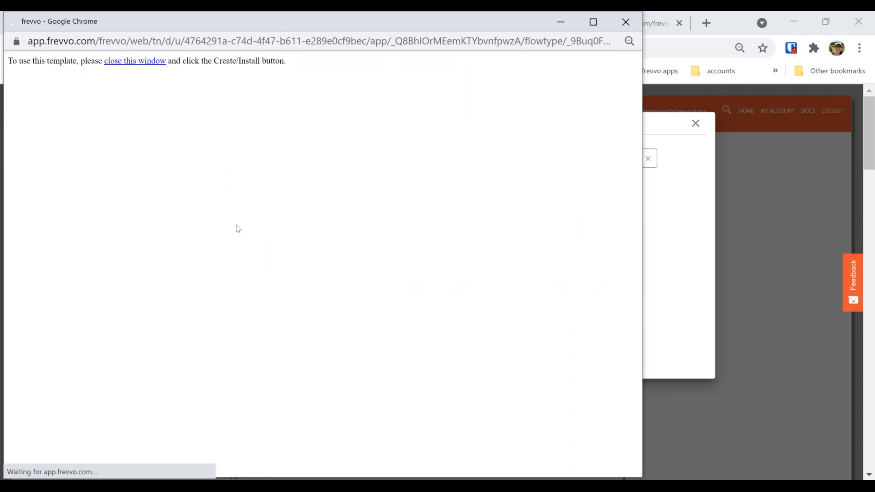
{"action": "scroll", "coordinate": [236, 225], "scroll_direction": "down", "scroll_amount": 4}
{"action": "scroll", "coordinate": [236, 225], "scroll_direction": "up", "scroll_amount": 2}
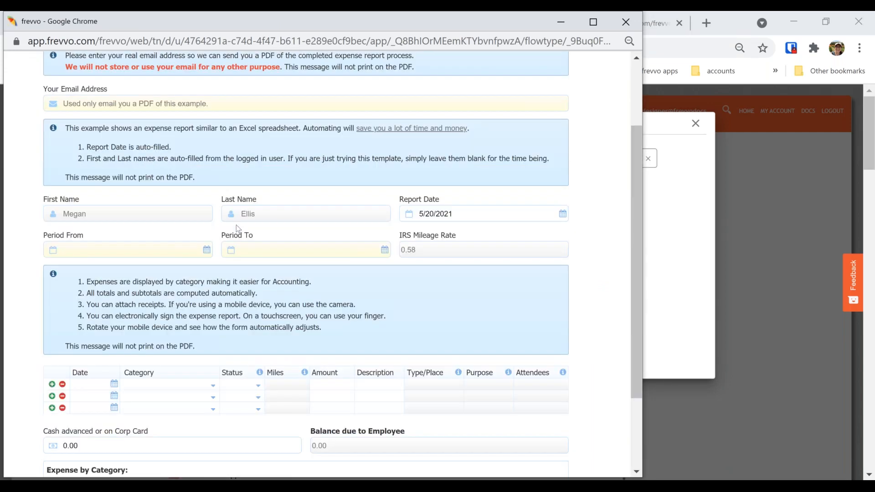
{"action": "scroll", "coordinate": [236, 226], "scroll_direction": "up", "scroll_amount": 2}
{"action": "left_click", "coordinate": [626, 22]}
Install the Expense Report by Category template and dismiss the introductory walkthrough.
{"action": "left_click", "coordinate": [314, 283]}
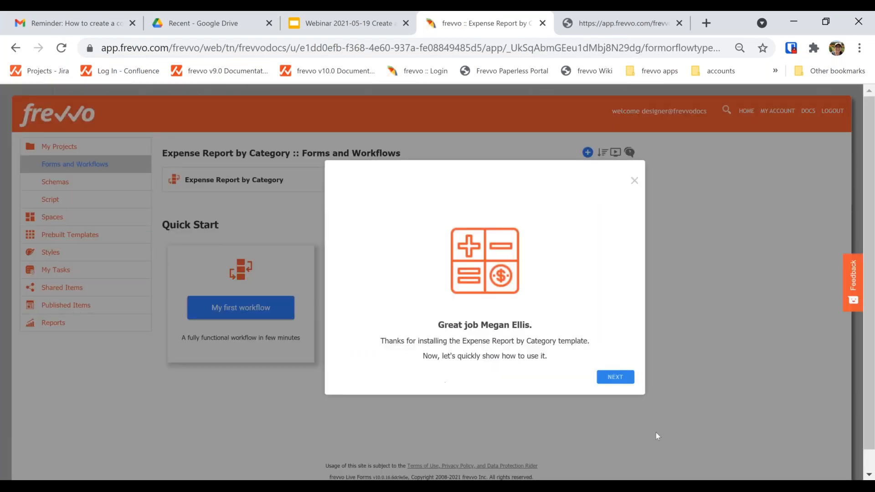
{"action": "left_click", "coordinate": [616, 377]}
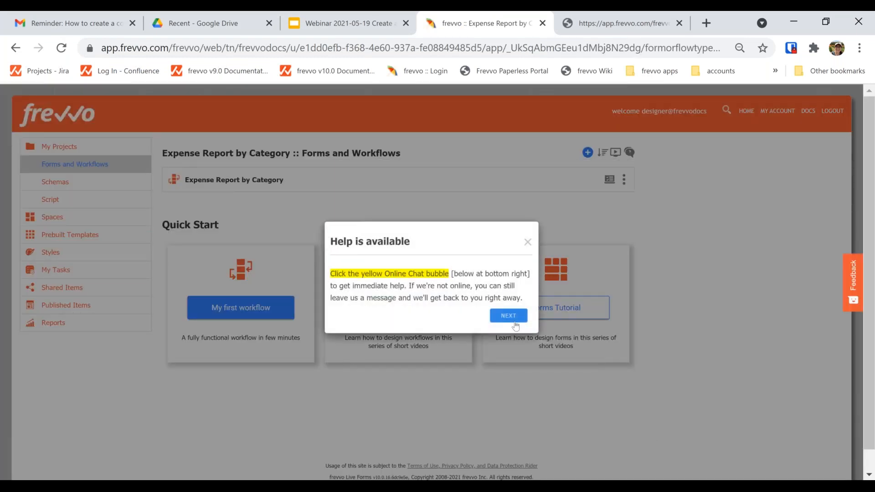
{"action": "left_click", "coordinate": [515, 317]}
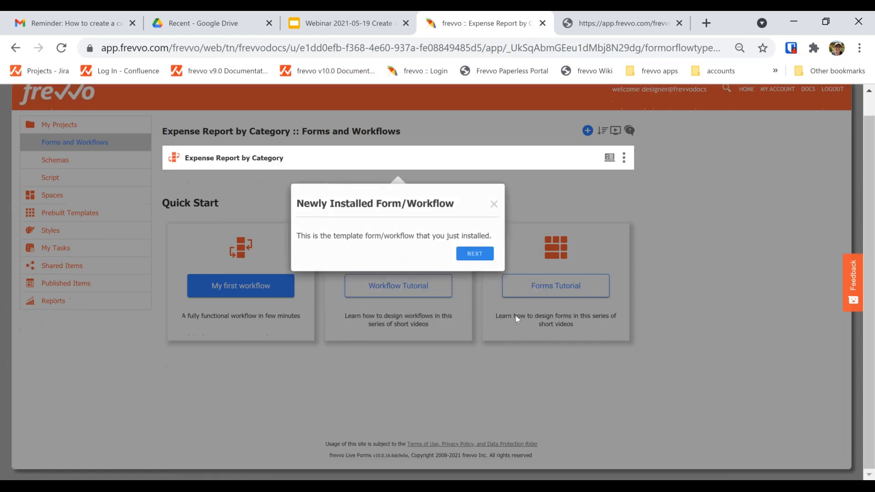
{"action": "left_click", "coordinate": [494, 204]}
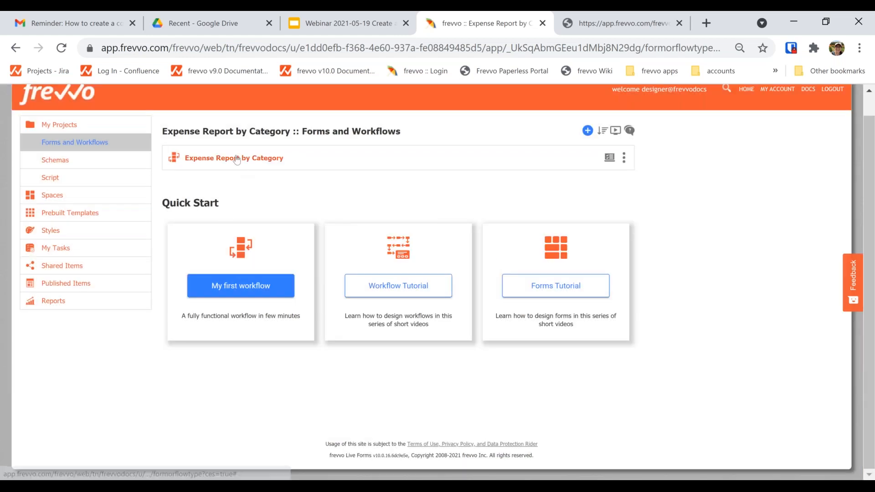
Open the Expense Report by Category workflow in the Flow Designer without the guided tour and switch to editing its form.
{"action": "left_click", "coordinate": [237, 158]}
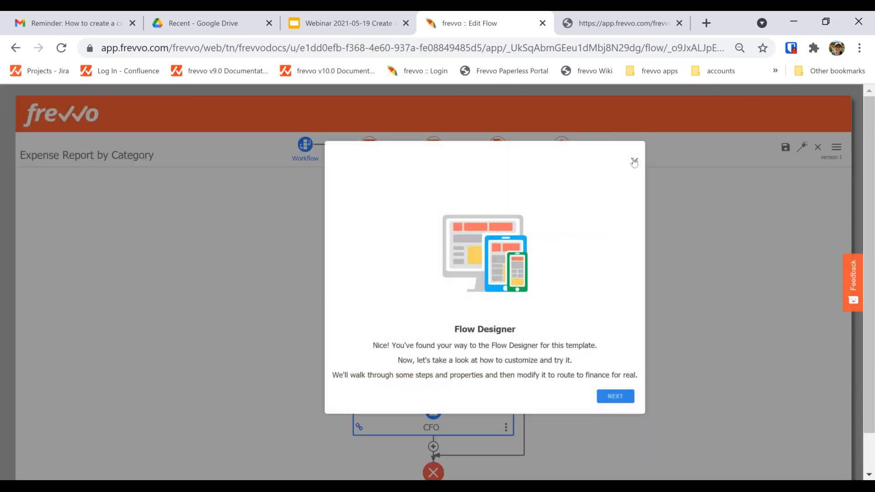
{"action": "left_click", "coordinate": [635, 162]}
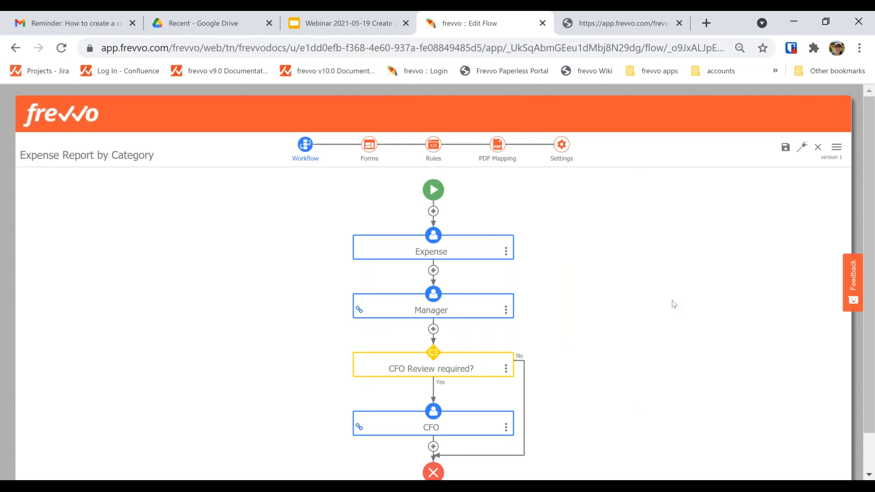
{"action": "scroll", "coordinate": [672, 303], "scroll_direction": "down", "scroll_amount": 1}
{"action": "scroll", "coordinate": [674, 304], "scroll_direction": "up", "scroll_amount": 1}
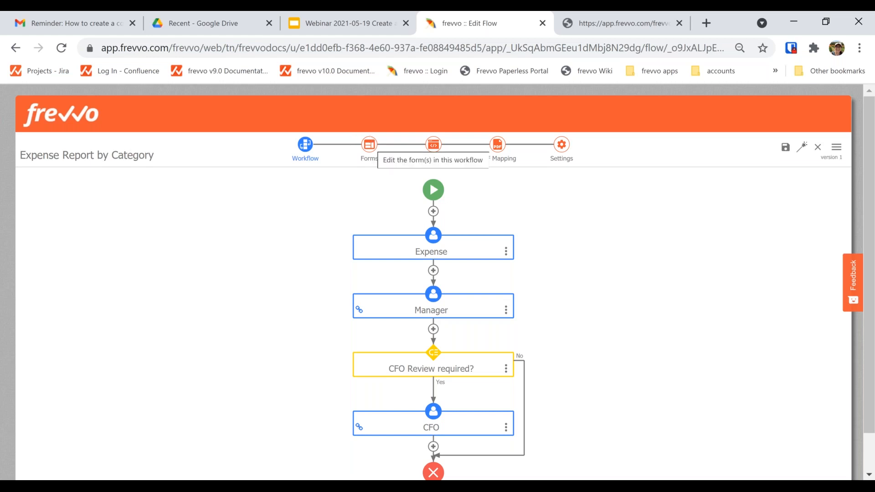
{"action": "left_click", "coordinate": [369, 144]}
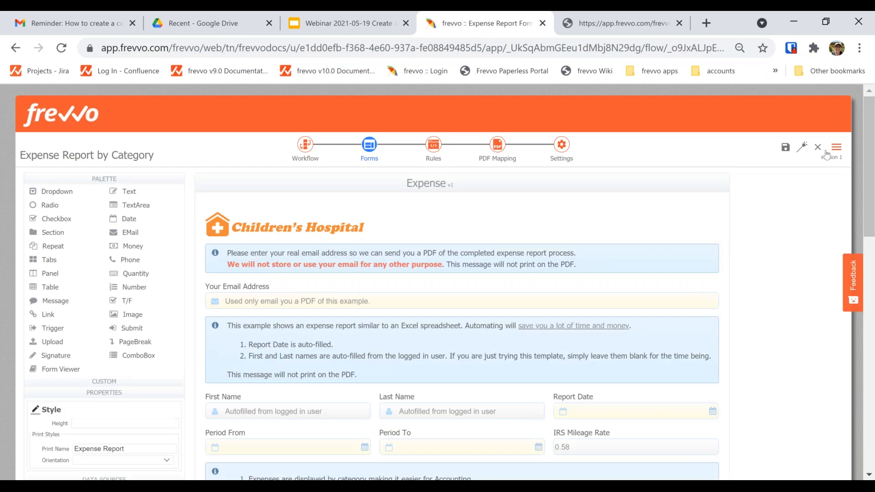
Look through the expense form and delete the message asking for a real email address above the Your Email Address field.
{"action": "scroll", "coordinate": [540, 226], "scroll_direction": "down", "scroll_amount": 6}
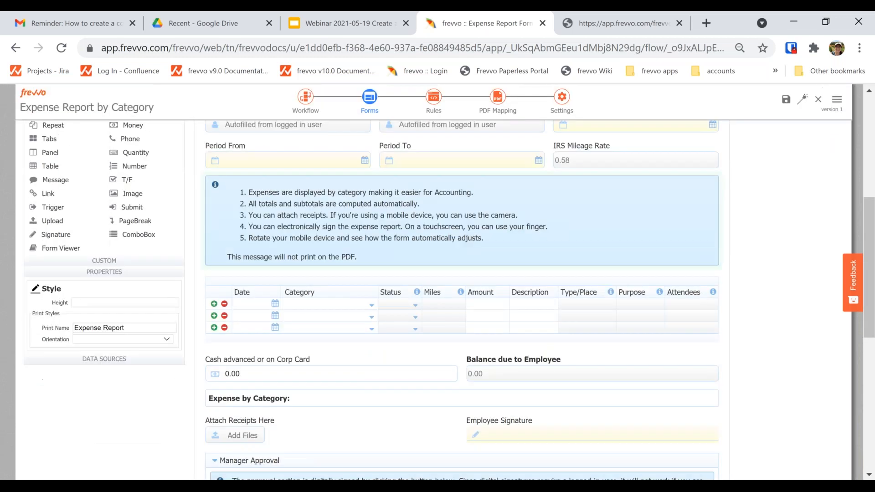
{"action": "scroll", "coordinate": [462, 301], "scroll_direction": "down", "scroll_amount": 6}
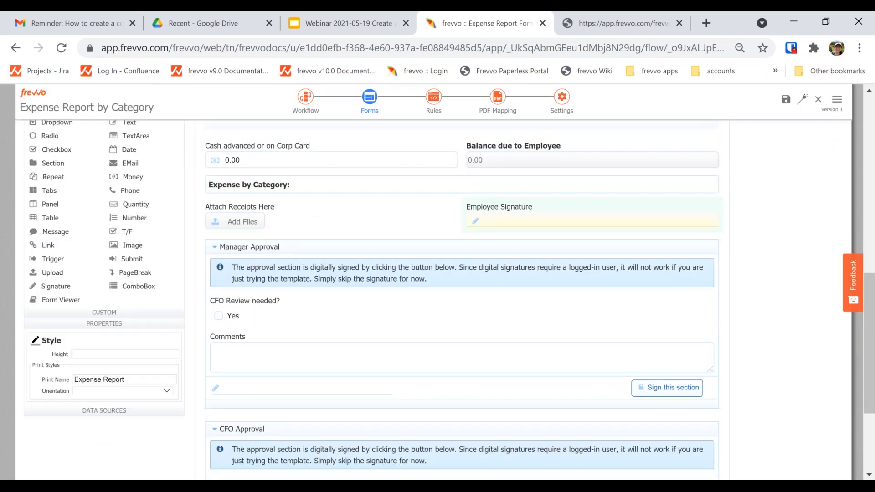
{"action": "scroll", "coordinate": [404, 258], "scroll_direction": "up", "scroll_amount": 13}
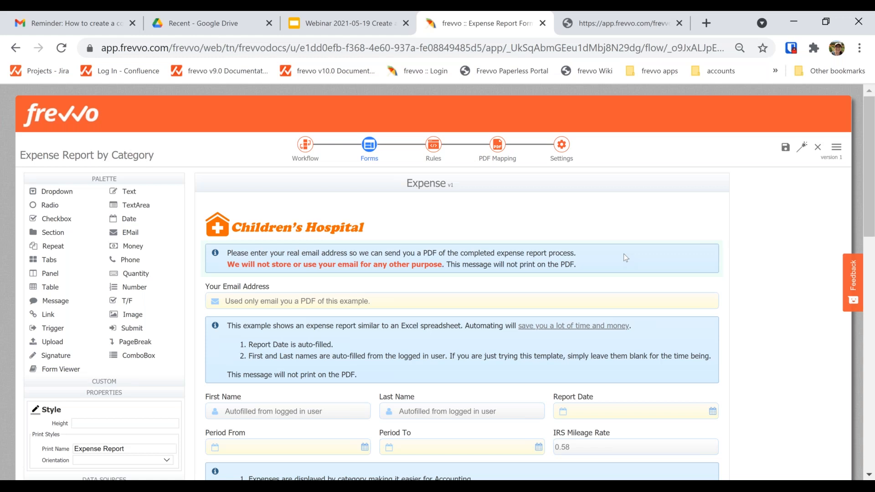
{"action": "left_click", "coordinate": [464, 265]}
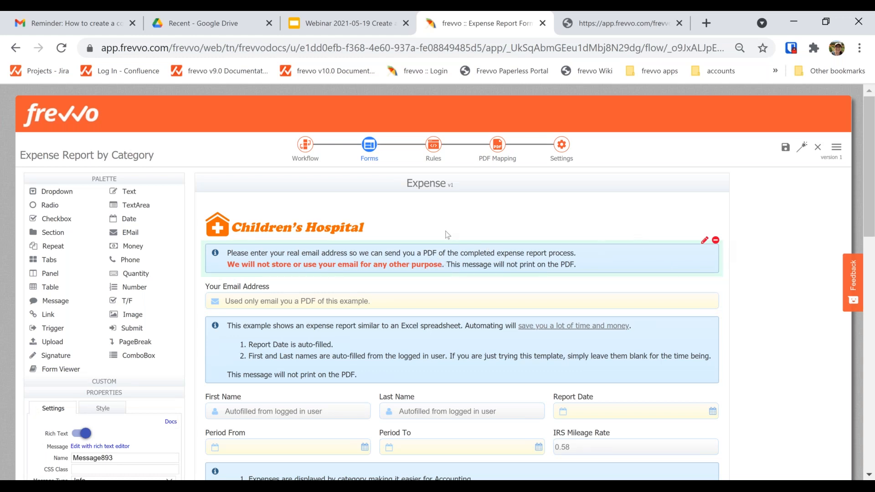
{"action": "left_click", "coordinate": [716, 242]}
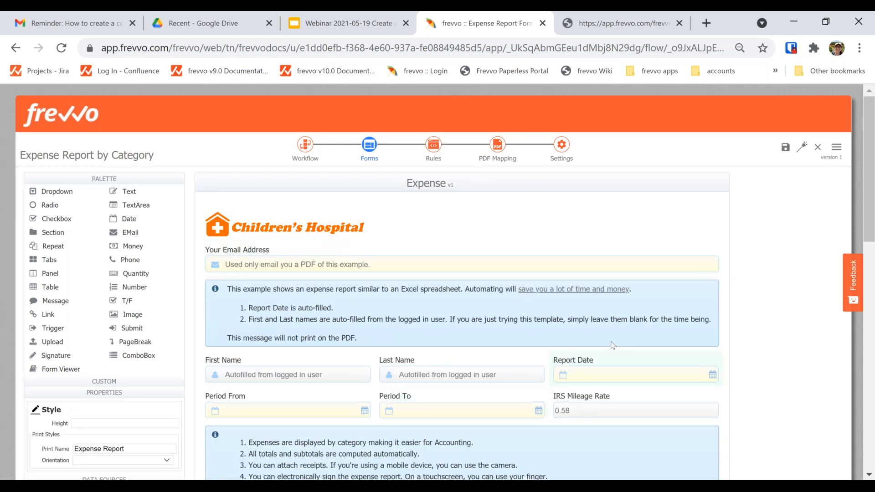
Show the First Name field's full property settings, enable the field, and disable it again.
{"action": "scroll", "coordinate": [614, 345], "scroll_direction": "down", "scroll_amount": 2}
{"action": "left_click", "coordinate": [319, 287]}
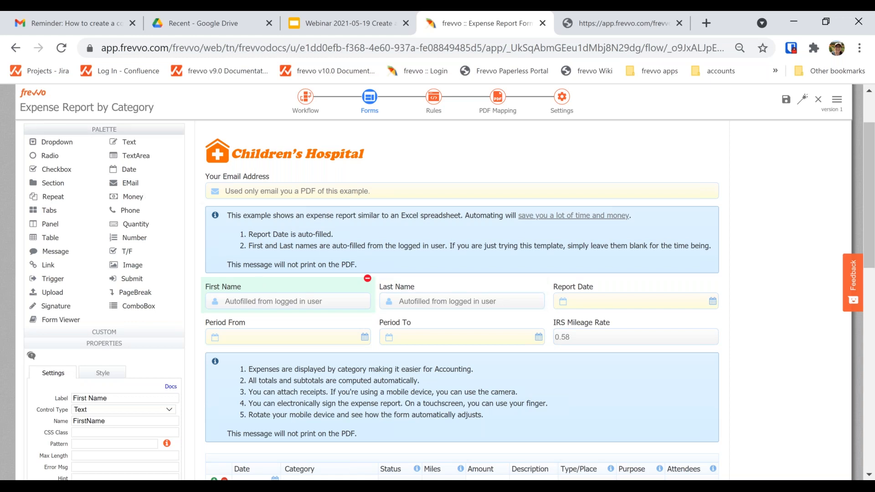
{"action": "left_click", "coordinate": [79, 129]}
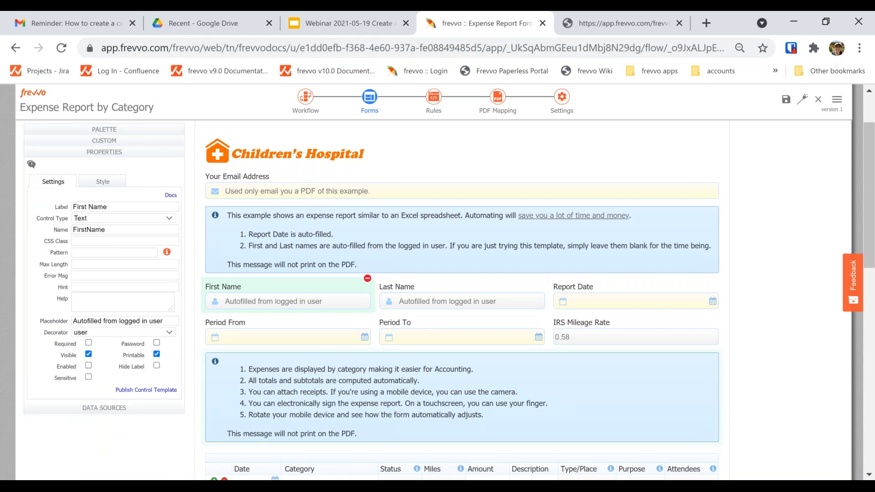
{"action": "left_click", "coordinate": [88, 367]}
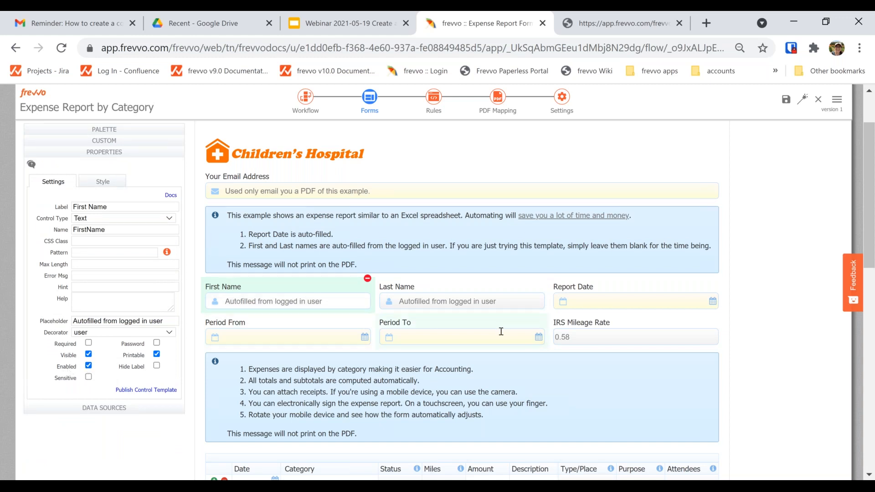
{"action": "left_click", "coordinate": [88, 366]}
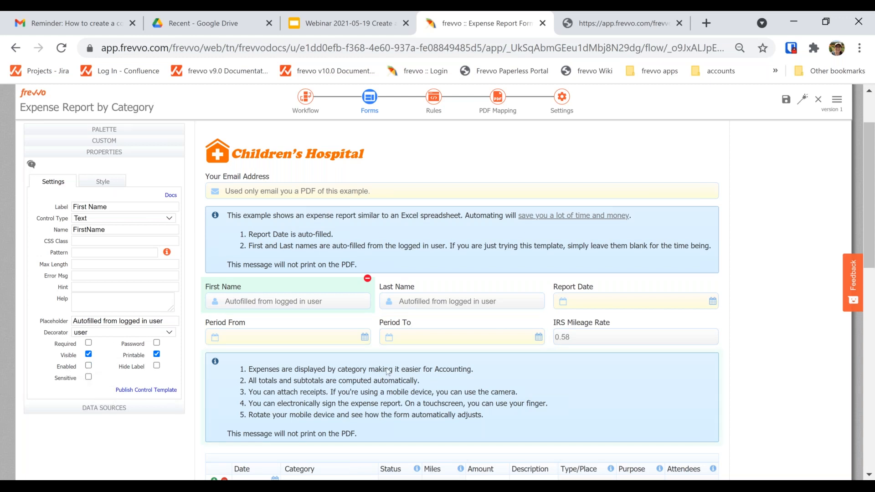
Look over the rest of the form through CFO Approval and close the Expense Report by Category designer.
{"action": "scroll", "coordinate": [395, 303], "scroll_direction": "down", "scroll_amount": 2}
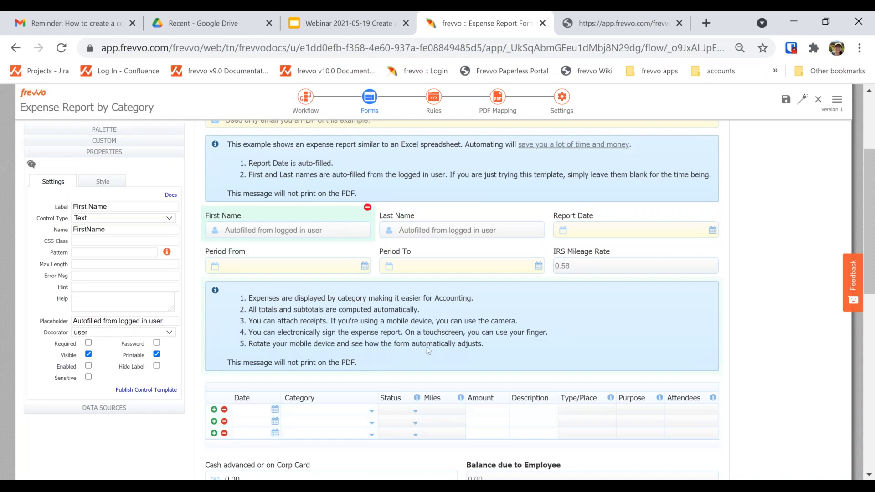
{"action": "scroll", "coordinate": [451, 390], "scroll_direction": "down", "scroll_amount": 5}
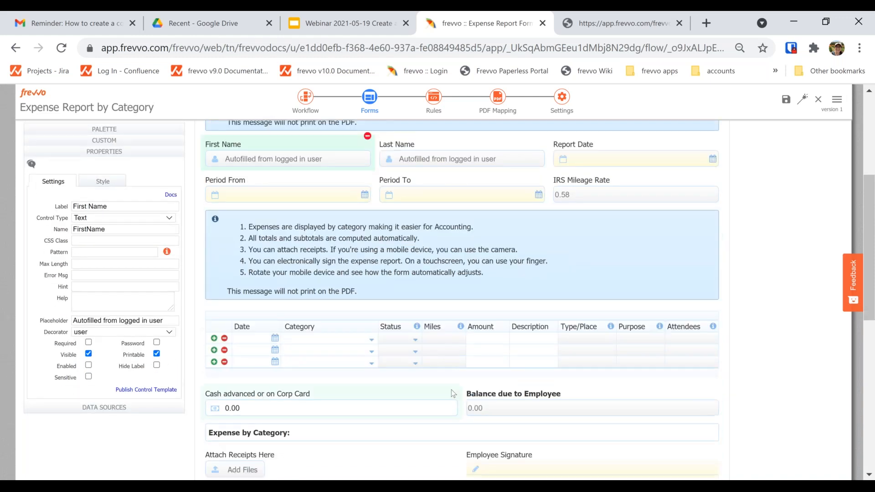
{"action": "scroll", "coordinate": [452, 390], "scroll_direction": "down", "scroll_amount": 5}
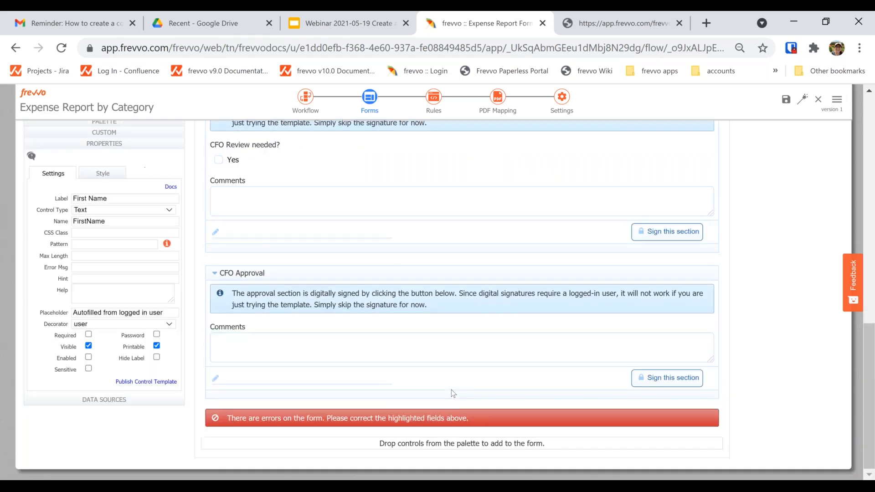
{"action": "scroll", "coordinate": [451, 390], "scroll_direction": "up", "scroll_amount": 12}
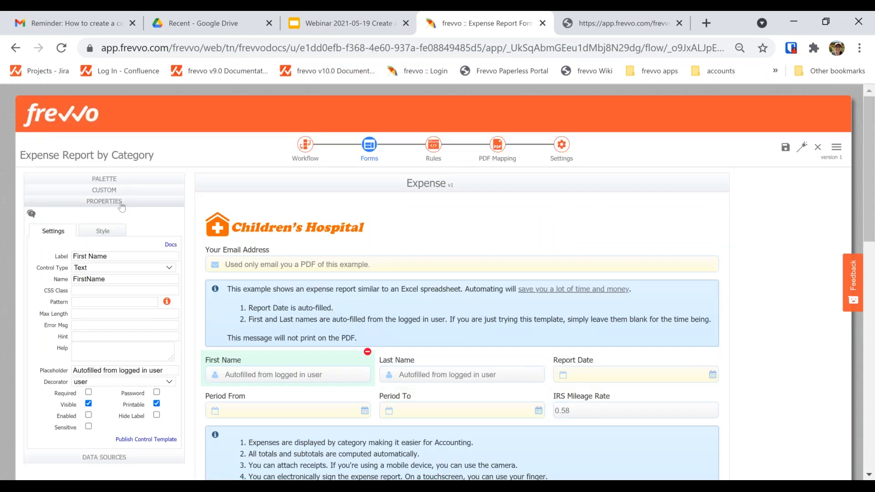
{"action": "left_click", "coordinate": [819, 148]}
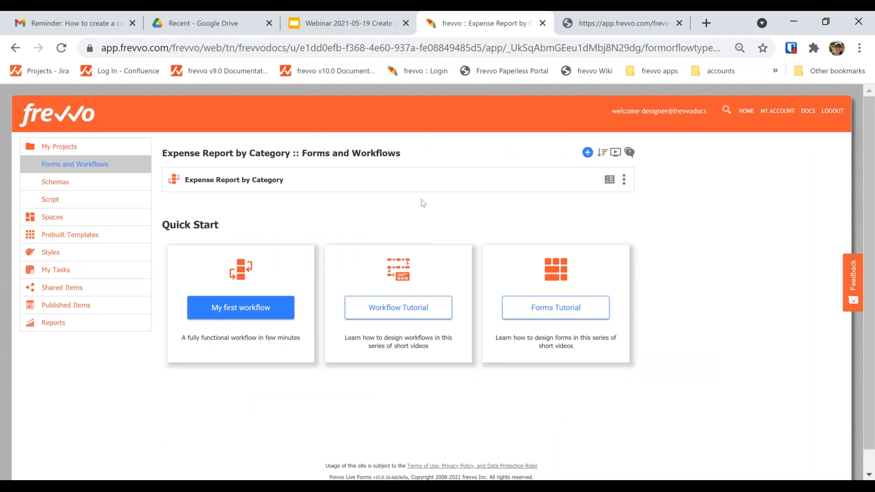
Start creating a new workflow named "My Expense Report" and continue to its step configuration.
{"action": "left_click", "coordinate": [589, 154]}
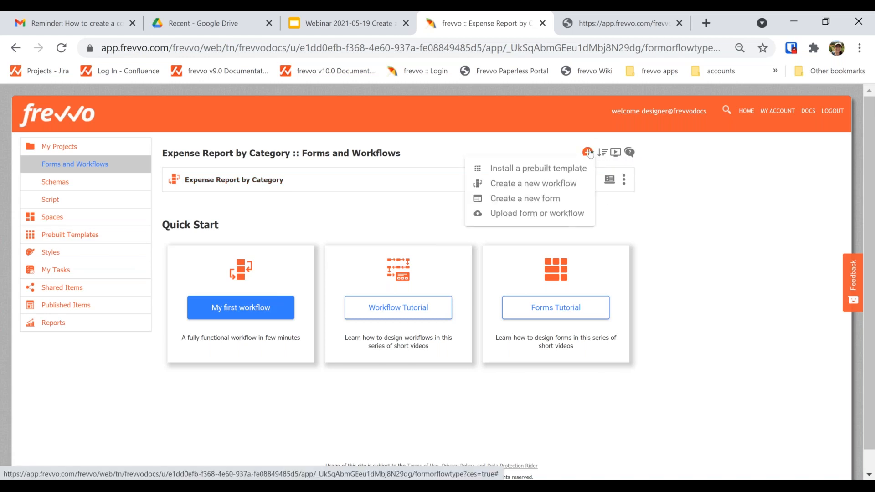
{"action": "left_click", "coordinate": [492, 185]}
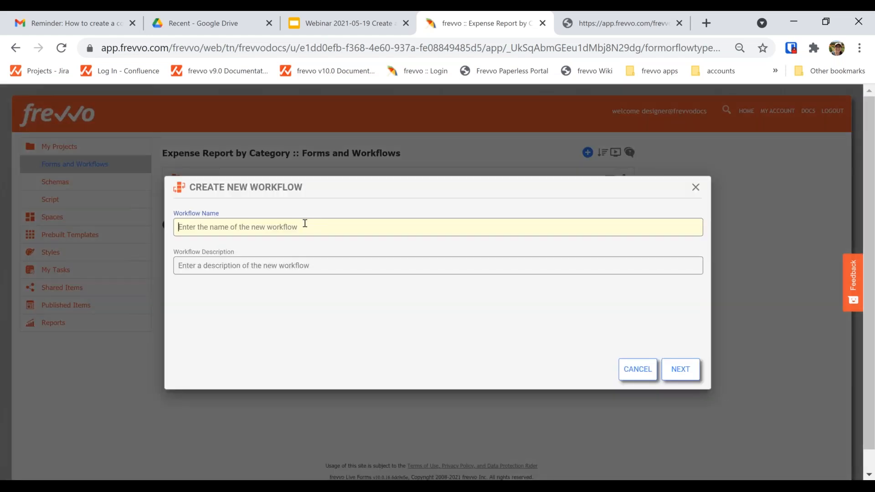
{"action": "type", "text": "My Expns"}
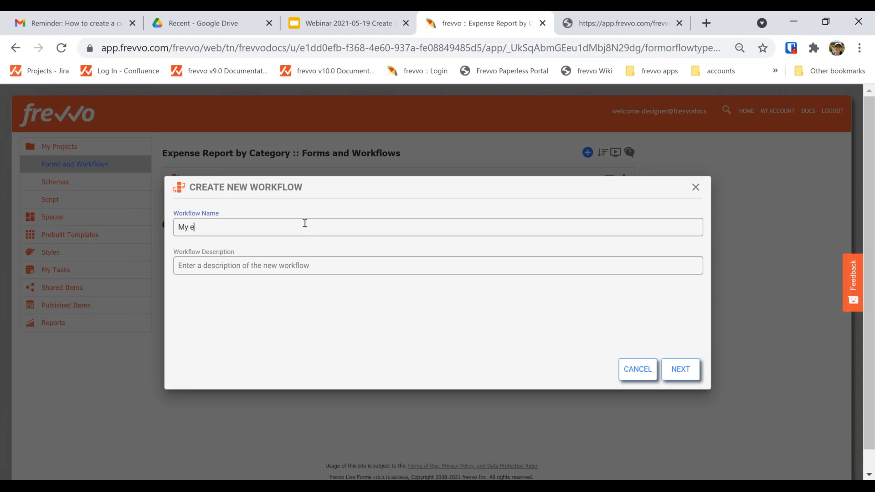
{"action": "key", "text": "BackSpace"}
{"action": "key", "text": "BackSpace"}
{"action": "type", "text": "ense Report"}
{"action": "left_click", "coordinate": [687, 371]}
Name the workflow's first step "Expenses" and keep its step type as Create New Form.
{"action": "left_click", "coordinate": [283, 272]}
{"action": "key", "text": "ctrl+a"}
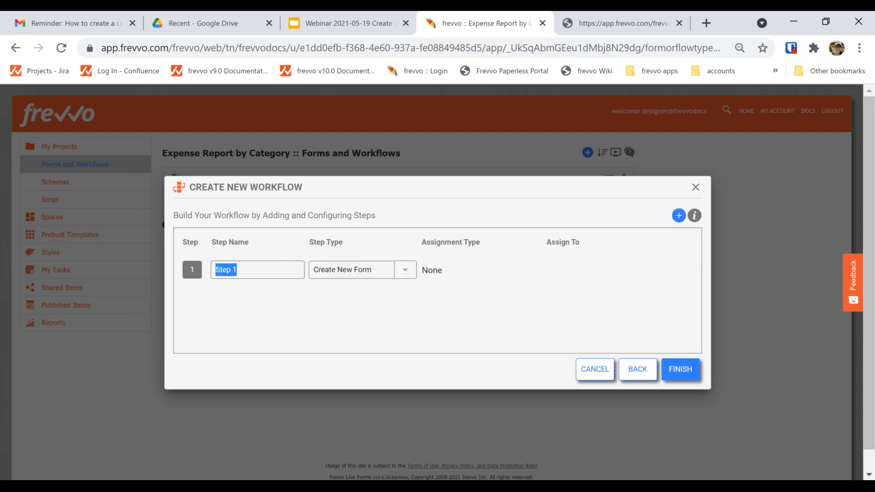
{"action": "key", "text": "BackSpace"}
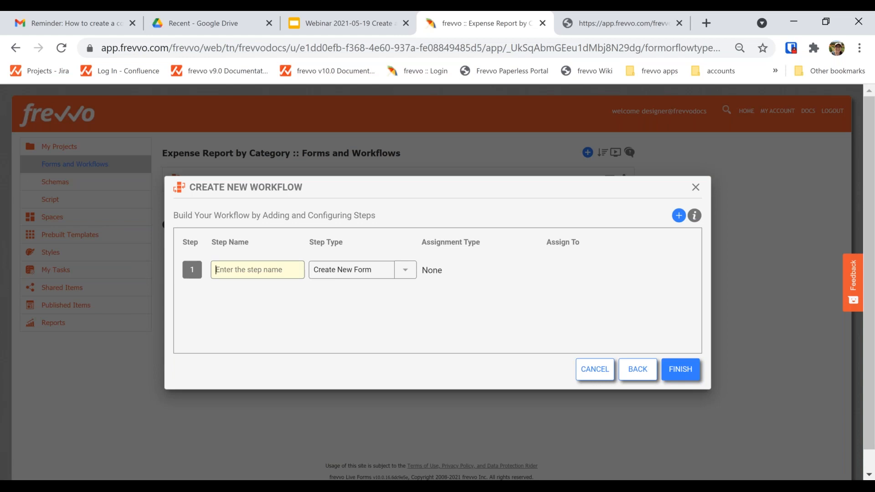
{"action": "type", "text": "Expenses"}
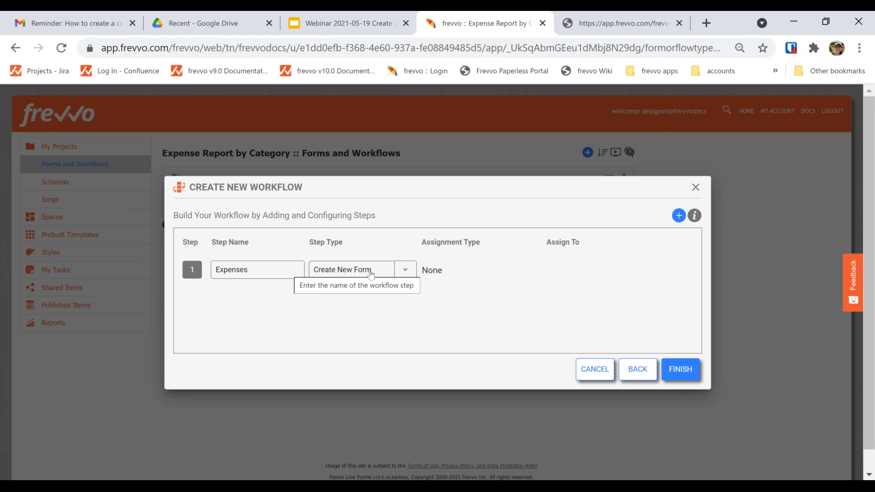
{"action": "left_click", "coordinate": [405, 271]}
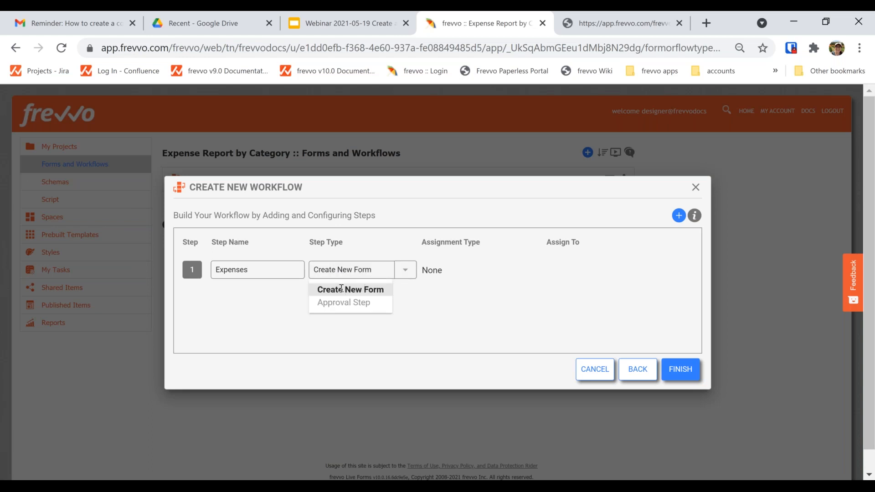
{"action": "left_click", "coordinate": [438, 300]}
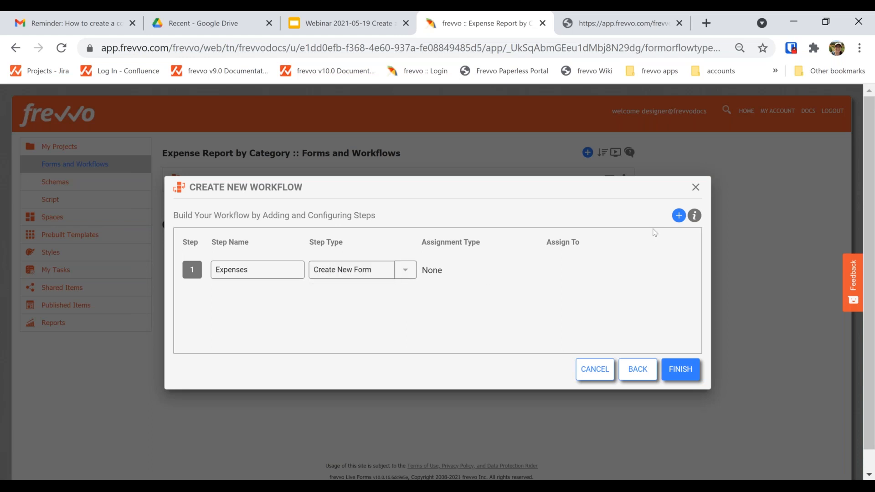
Add a second approval step named "Manager" and assign it to the user designer.
{"action": "left_click", "coordinate": [679, 215]}
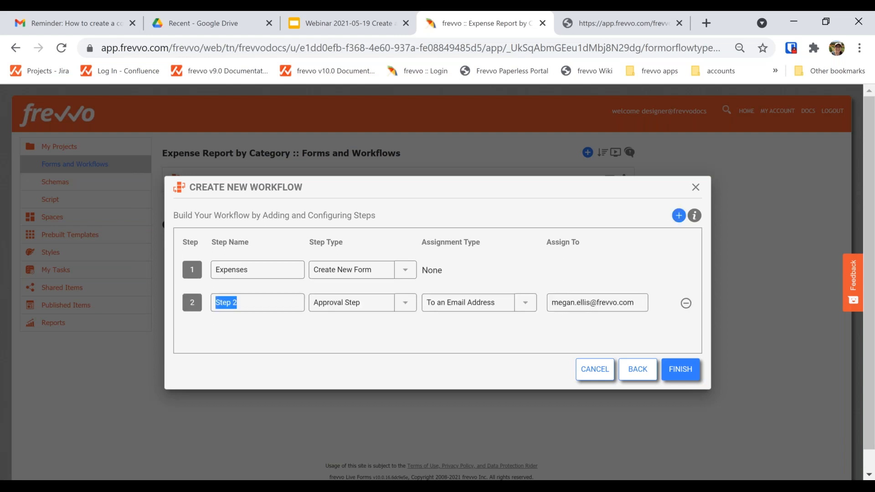
{"action": "type", "text": "Manager"}
{"action": "left_click", "coordinate": [489, 306]}
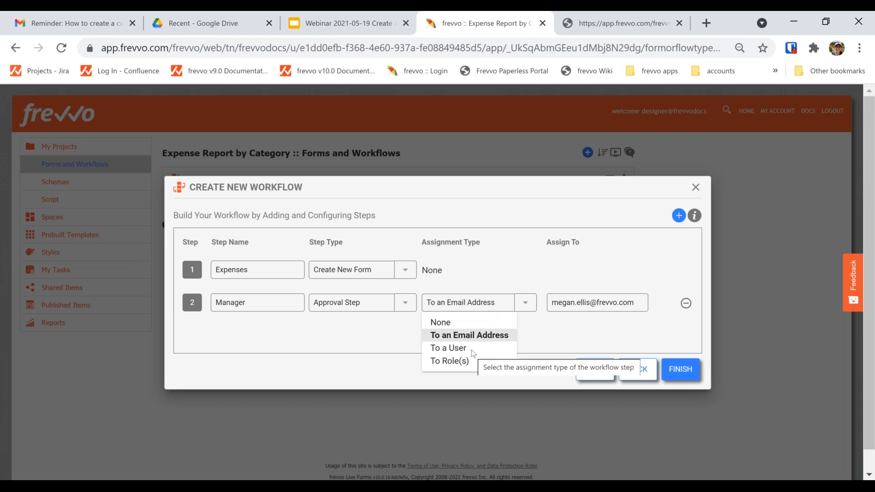
{"action": "left_click", "coordinate": [447, 349]}
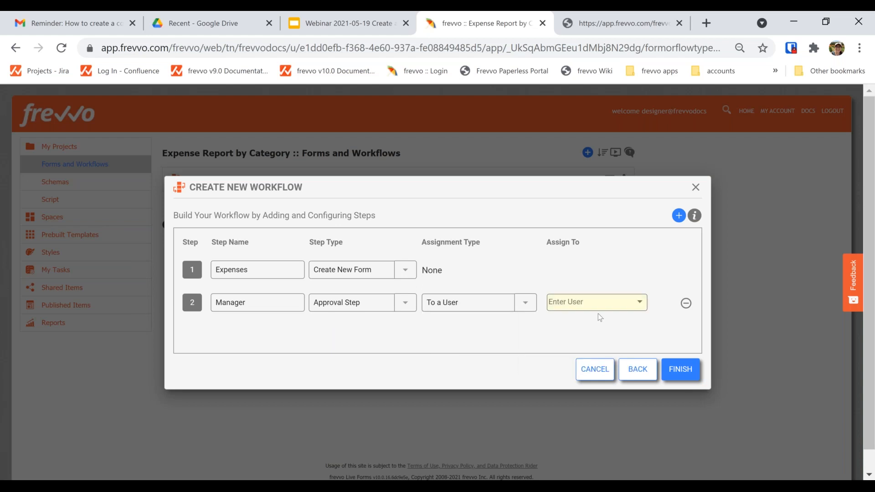
{"action": "type", "text": "designer"}
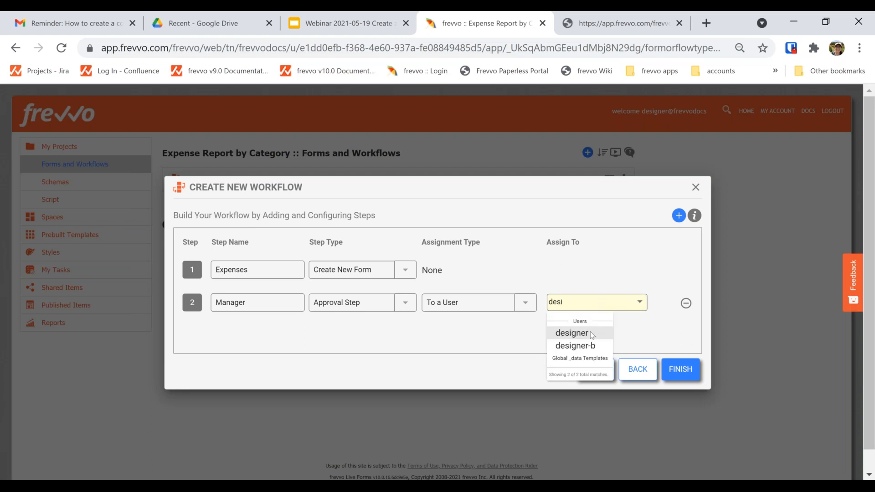
{"action": "left_click", "coordinate": [590, 332]}
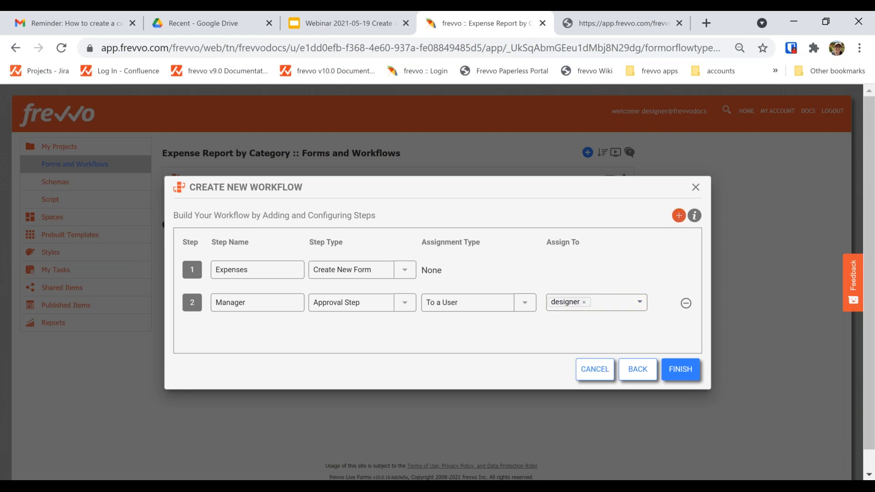
Add a third approval step named "Finance" and assign it to the Finance role.
{"action": "left_click", "coordinate": [679, 216]}
{"action": "left_click_drag", "start_coordinate": [235, 326], "coordinate": [137, 327]}
{"action": "type", "text": "Finance"}
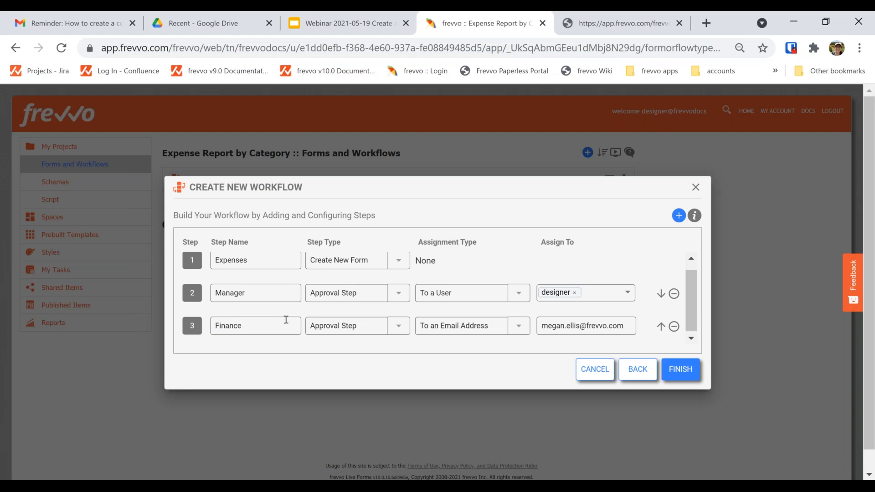
{"action": "left_click", "coordinate": [478, 323]}
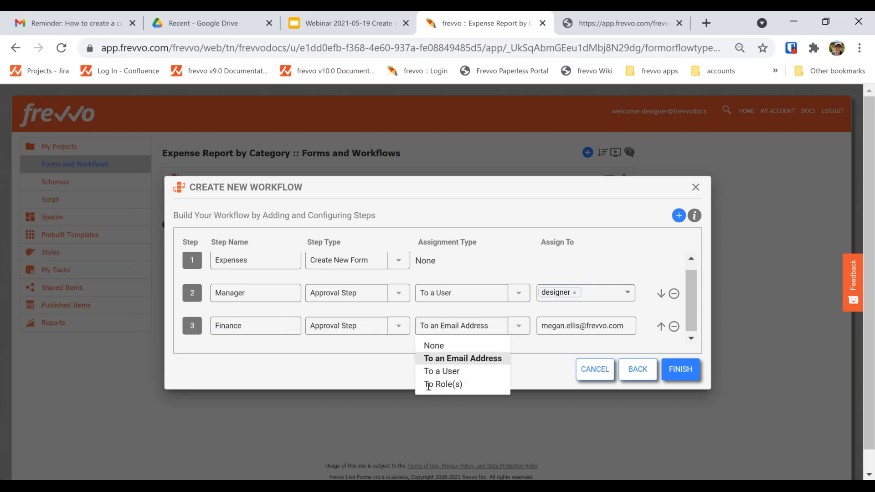
{"action": "left_click", "coordinate": [445, 384]}
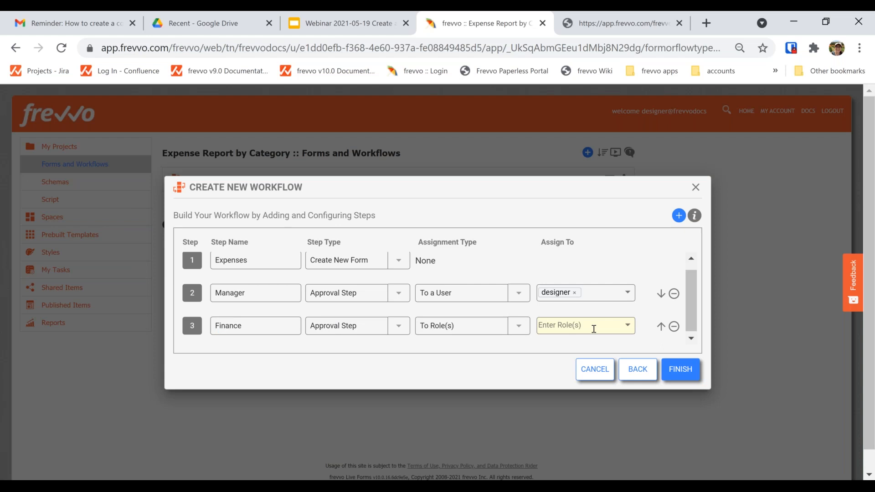
{"action": "type", "text": "foi"}
{"action": "key", "text": "BackSpace"}
{"action": "key", "text": "BackSpace"}
{"action": "type", "text": "inan"}
{"action": "left_click", "coordinate": [563, 357]}
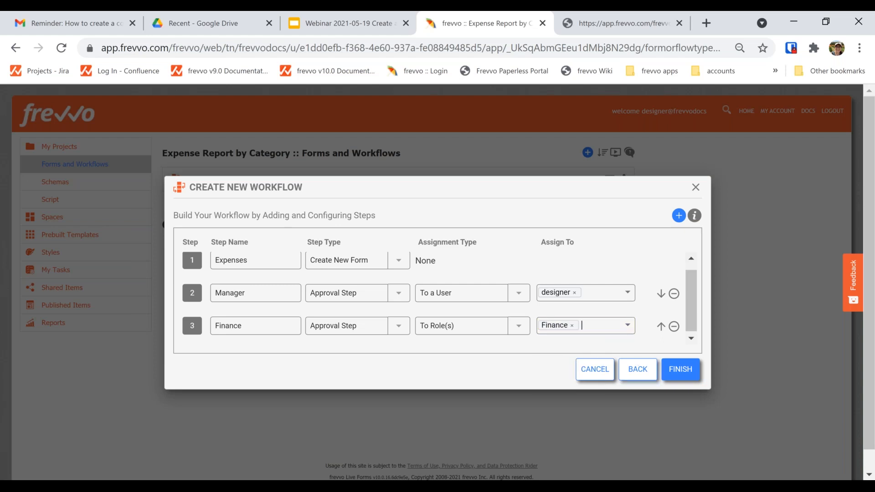
Finish creating the workflow, then open its form and review the My Items, Manager and Finance sections.
{"action": "left_click", "coordinate": [677, 370]}
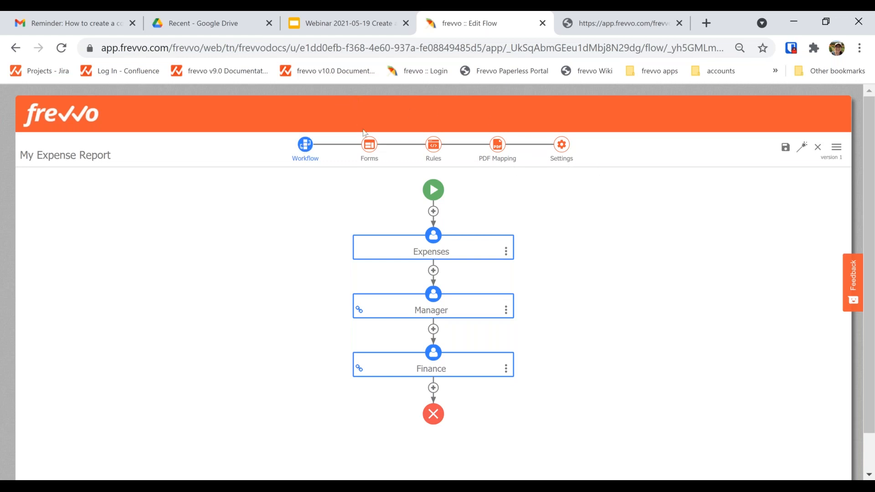
{"action": "left_click", "coordinate": [368, 147]}
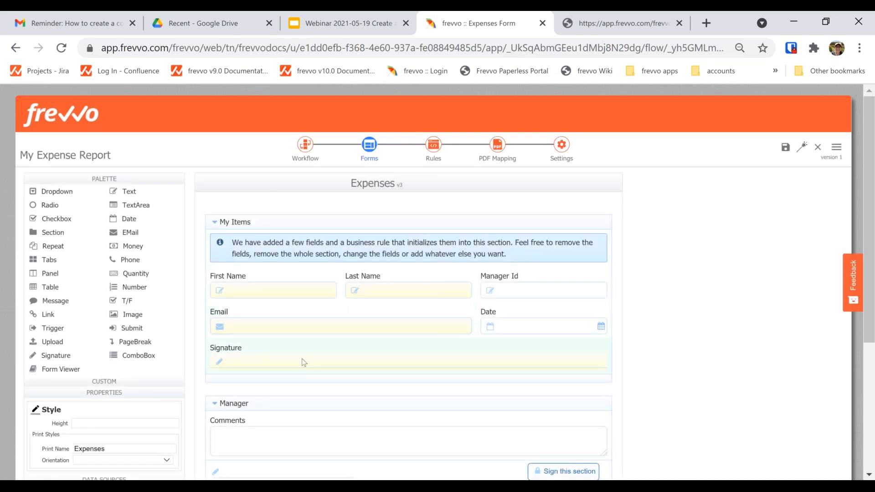
{"action": "scroll", "coordinate": [303, 362], "scroll_direction": "down", "scroll_amount": 3}
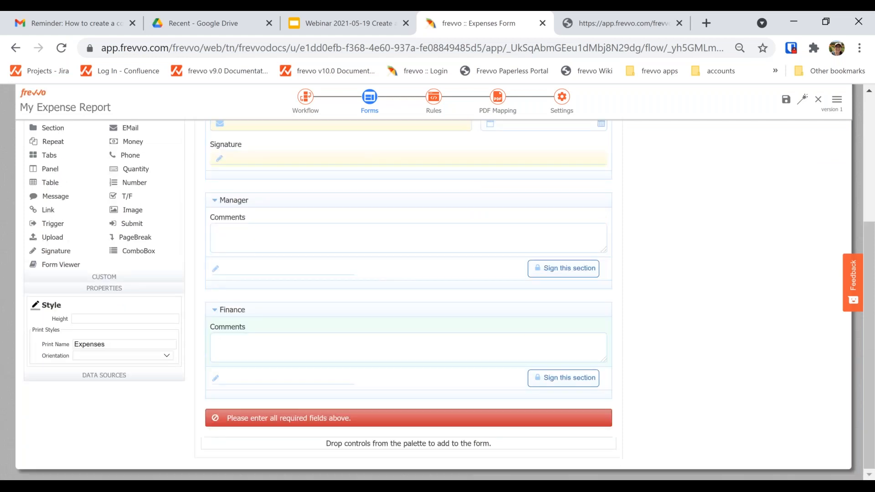
{"action": "scroll", "coordinate": [278, 251], "scroll_direction": "up", "scroll_amount": 3}
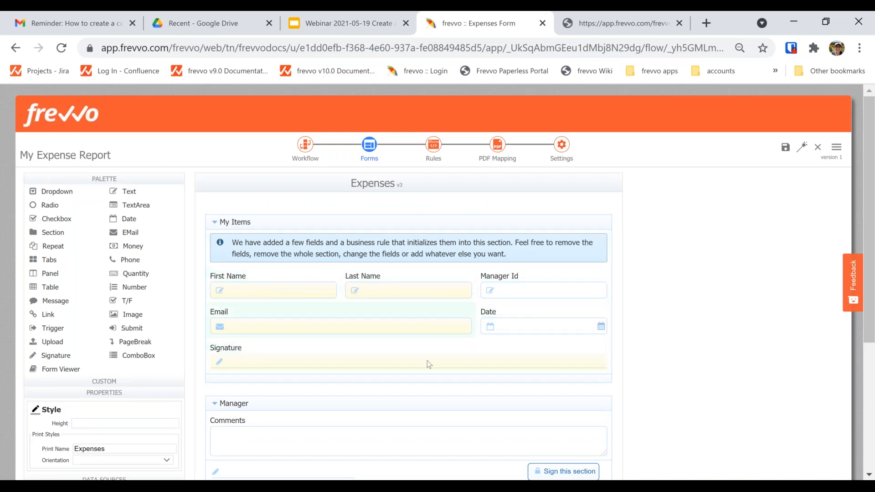
Change the label of the form's My Items section to "Expenses".
{"action": "scroll", "coordinate": [775, 367], "scroll_direction": "down", "scroll_amount": 5}
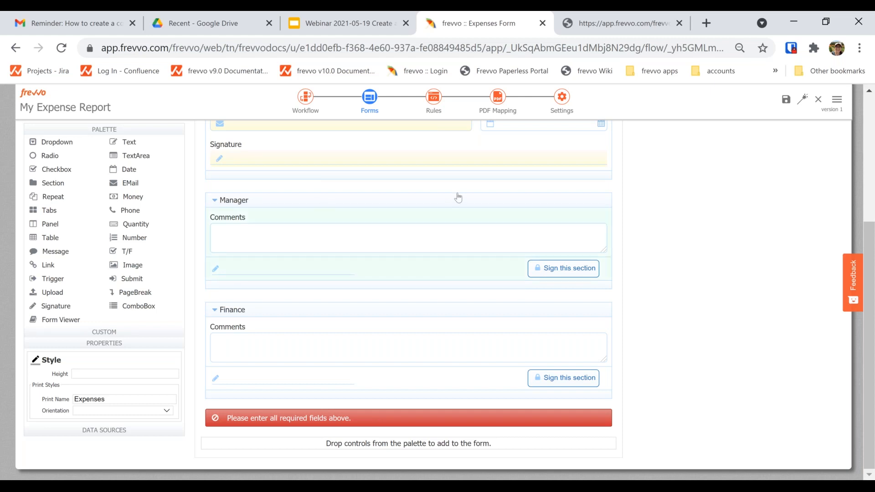
{"action": "left_click", "coordinate": [407, 202]}
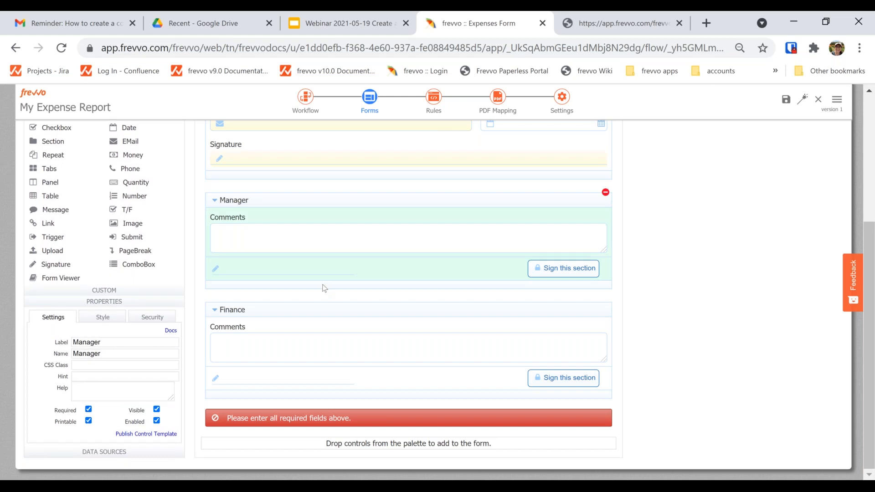
{"action": "scroll", "coordinate": [325, 288], "scroll_direction": "up", "scroll_amount": 2}
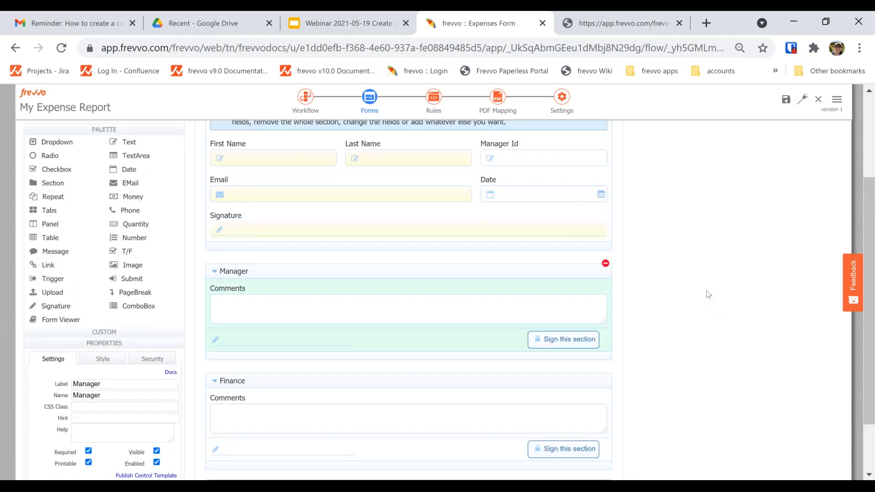
{"action": "scroll", "coordinate": [732, 296], "scroll_direction": "up", "scroll_amount": 3}
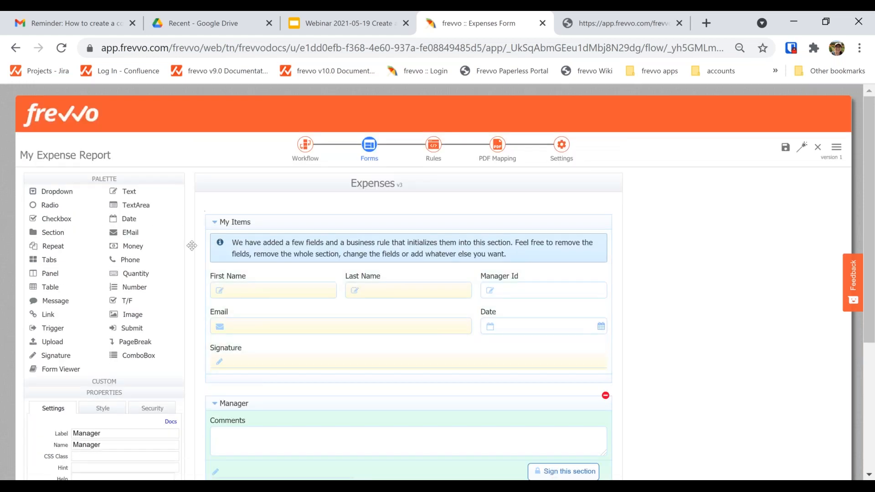
{"action": "left_click", "coordinate": [241, 248]}
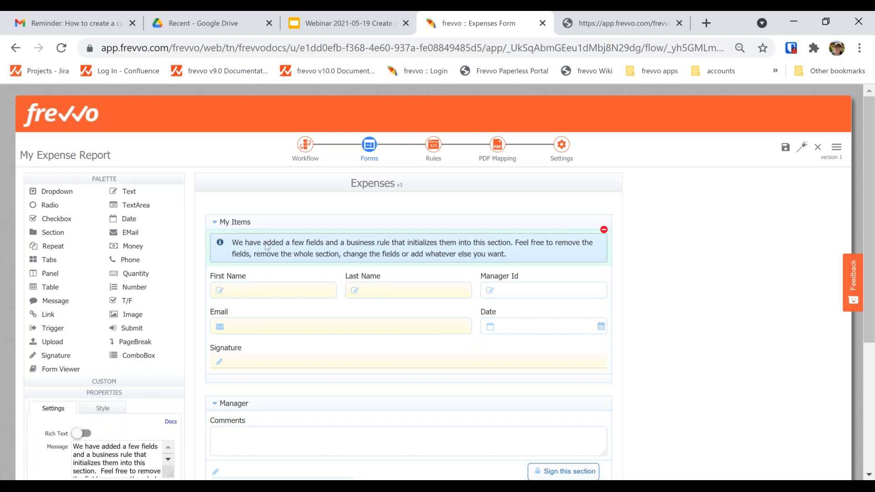
{"action": "left_click", "coordinate": [264, 223]}
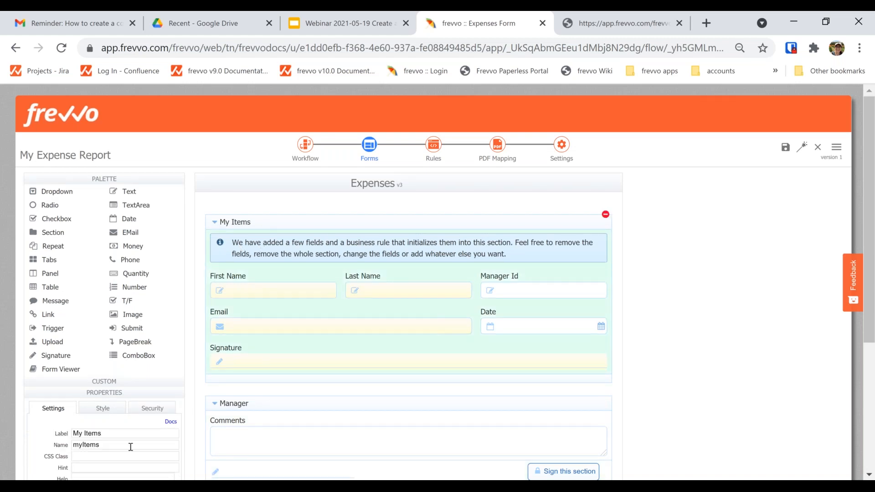
{"action": "triple_click", "coordinate": [137, 434]}
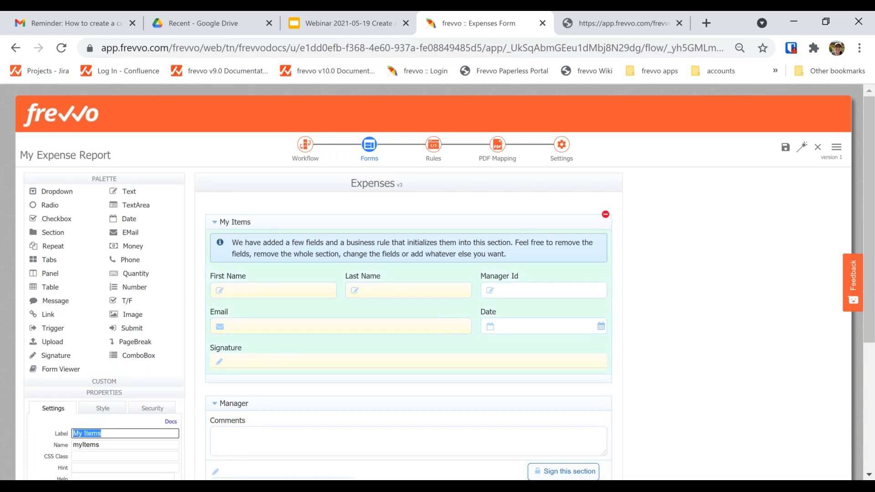
{"action": "type", "text": "Expenses"}
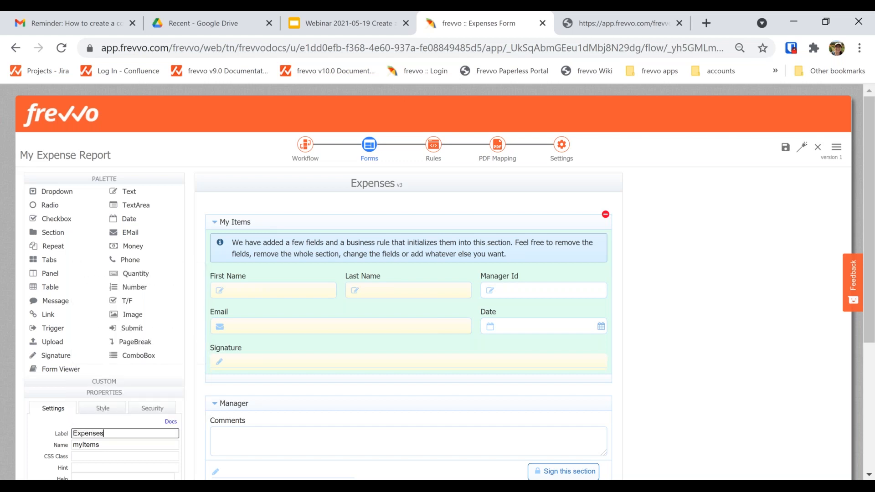
{"action": "key", "text": "Tab"}
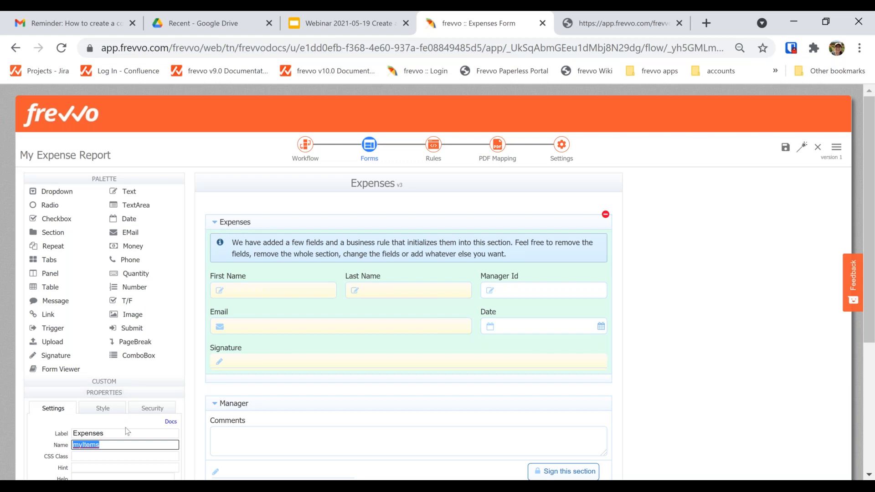
Examine the Expenses section's Label and Name properties and how the two relate.
{"action": "scroll", "coordinate": [125, 427], "scroll_direction": "down", "scroll_amount": 2}
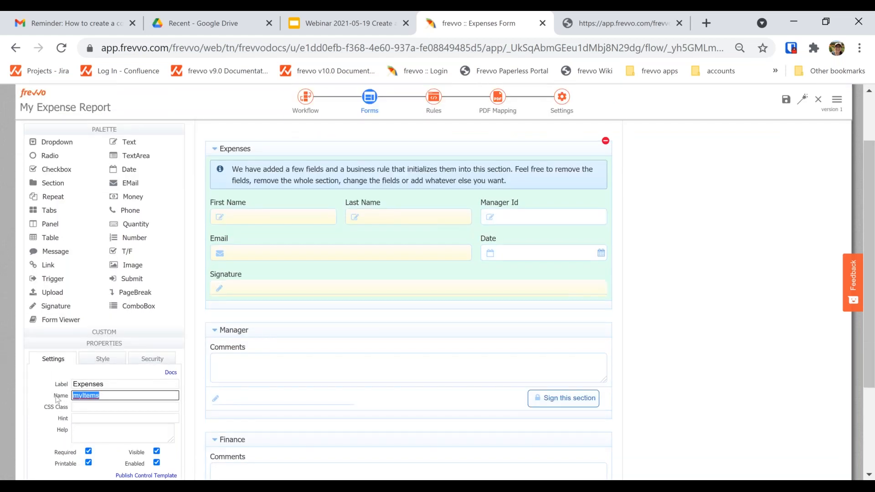
{"action": "left_click", "coordinate": [104, 129]}
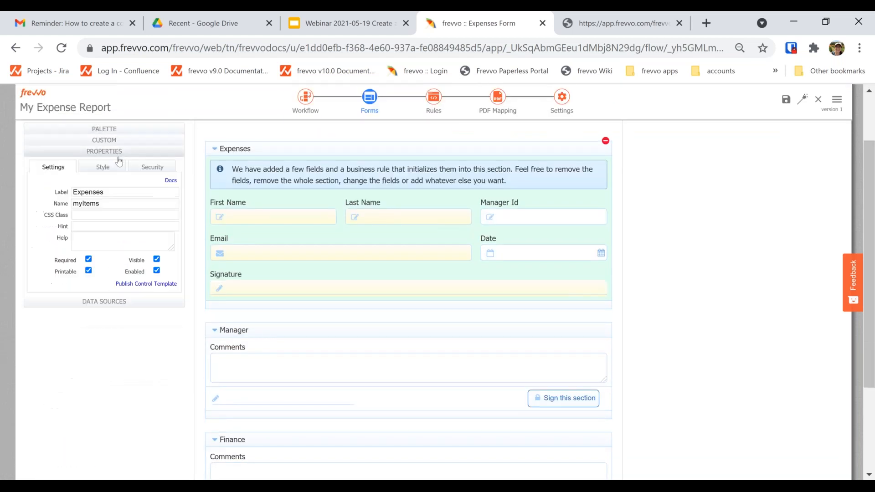
{"action": "double_click", "coordinate": [113, 204]}
{"action": "left_click", "coordinate": [111, 207]}
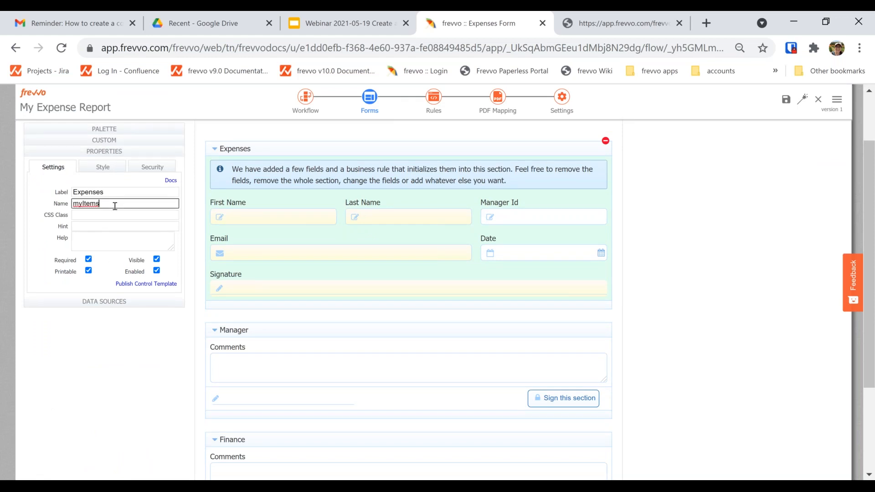
{"action": "scroll", "coordinate": [115, 206], "scroll_direction": "up", "scroll_amount": 2}
{"action": "double_click", "coordinate": [107, 253]}
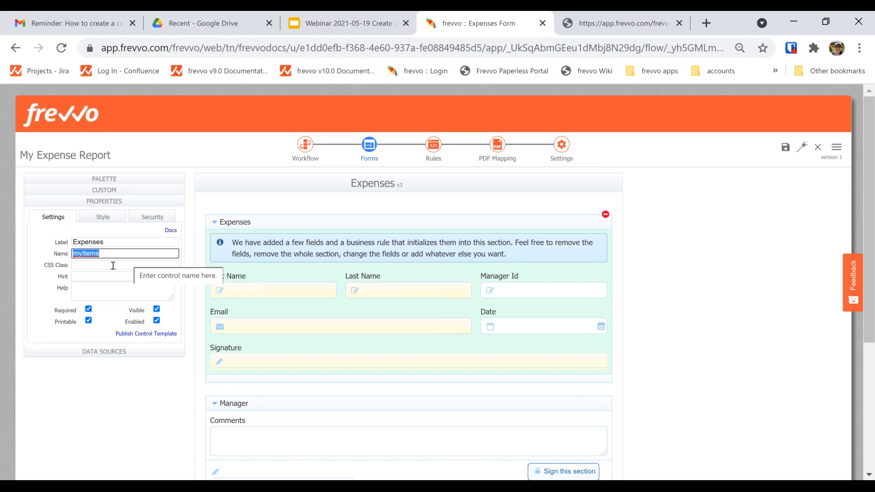
{"action": "left_click", "coordinate": [124, 244]}
{"action": "left_click", "coordinate": [144, 257]}
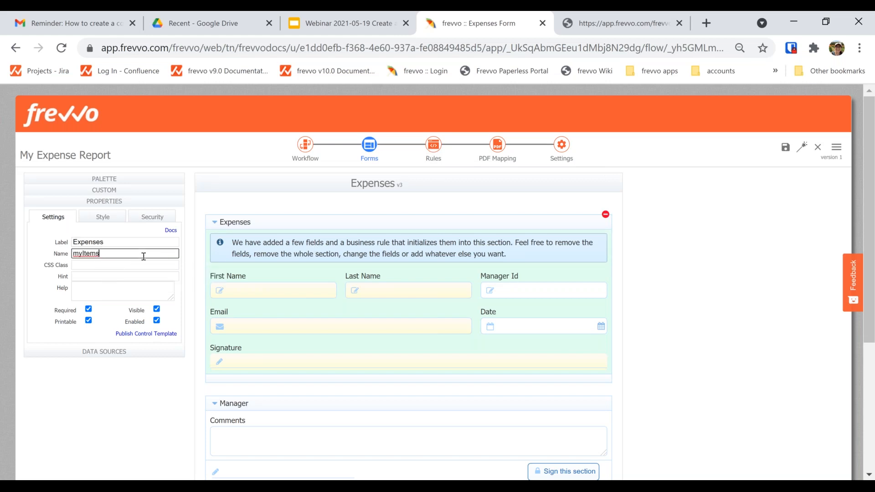
{"action": "left_click", "coordinate": [135, 243]}
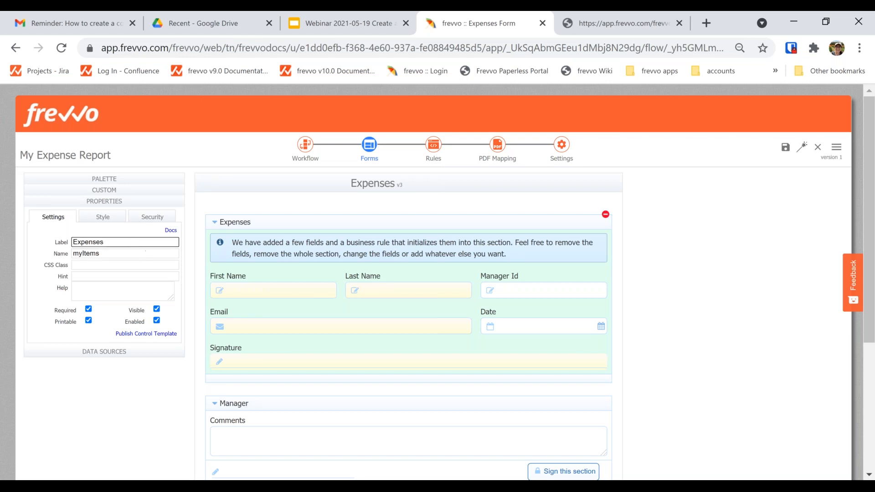
{"action": "key", "text": "Tab"}
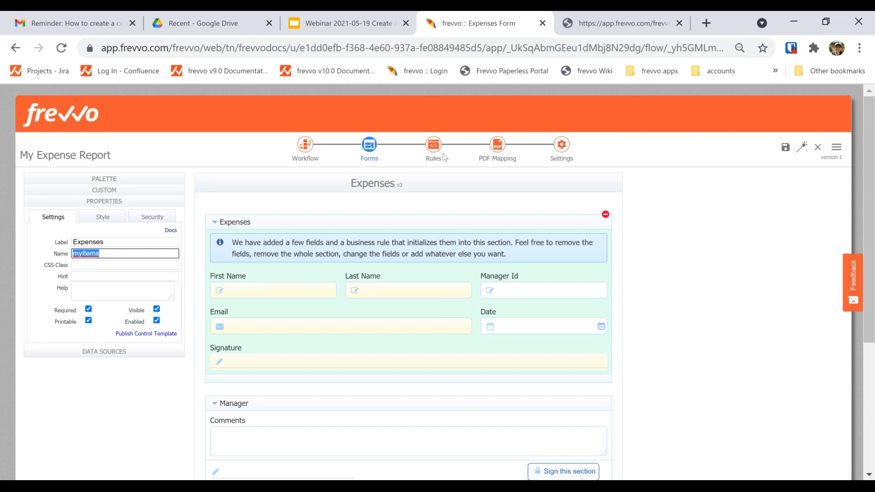
Delete the info message from the Expenses section and make the First Name field not required and disabled.
{"action": "left_click", "coordinate": [332, 249]}
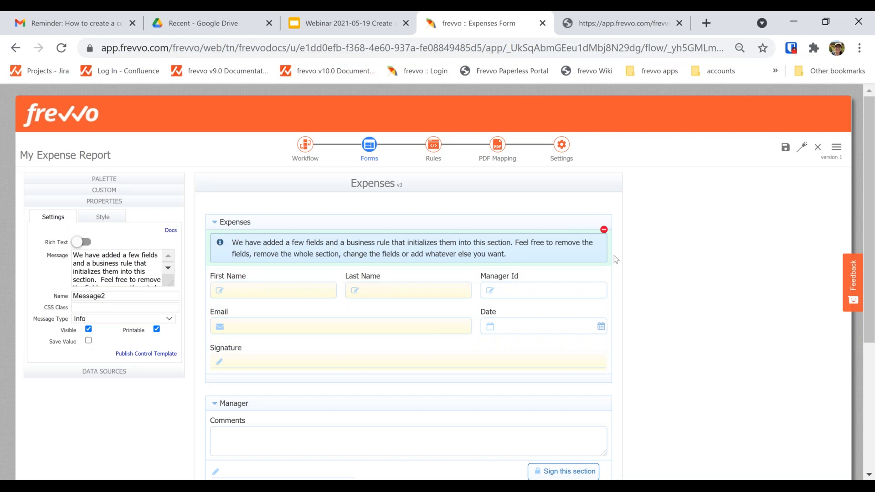
{"action": "left_click", "coordinate": [604, 230]}
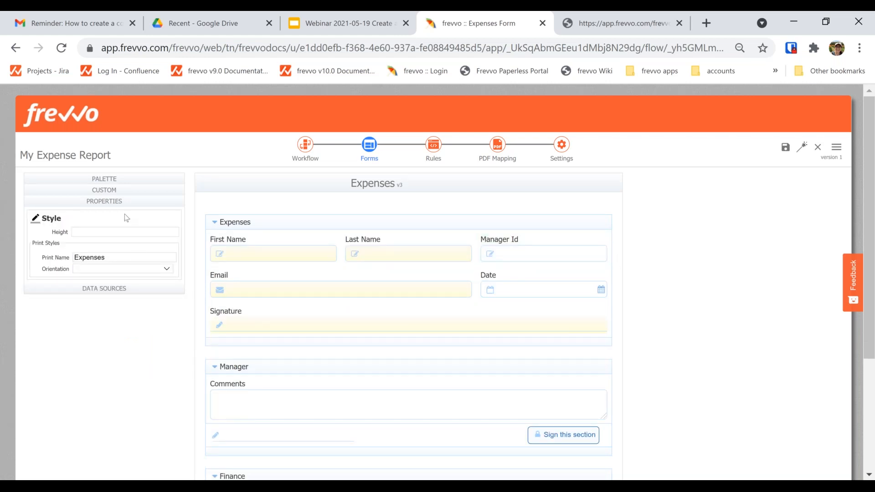
{"action": "left_click", "coordinate": [274, 235]}
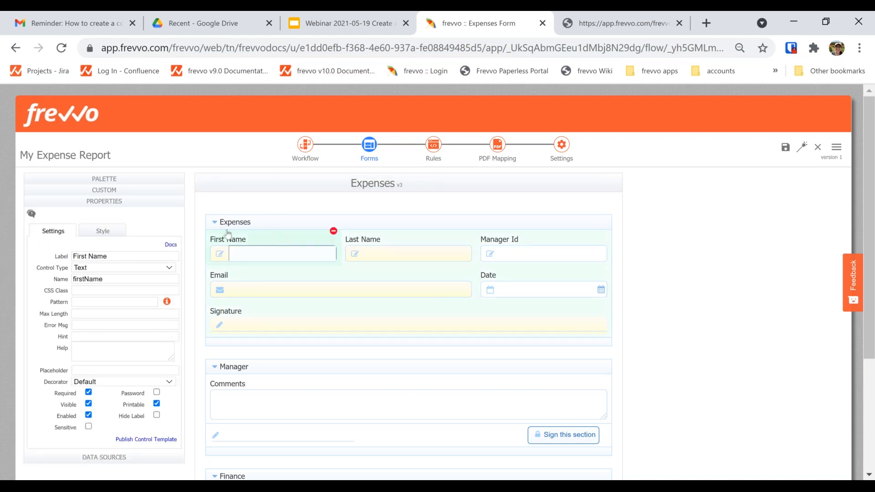
{"action": "left_click", "coordinate": [89, 393]}
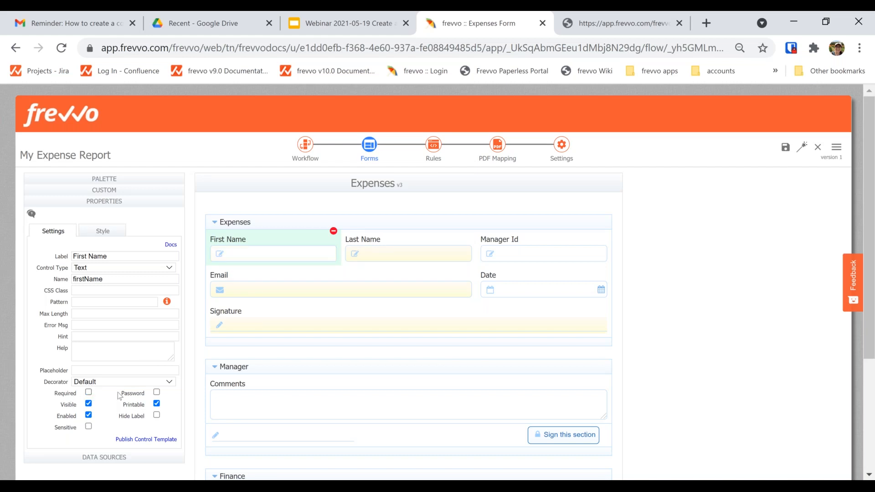
{"action": "left_click", "coordinate": [88, 415]}
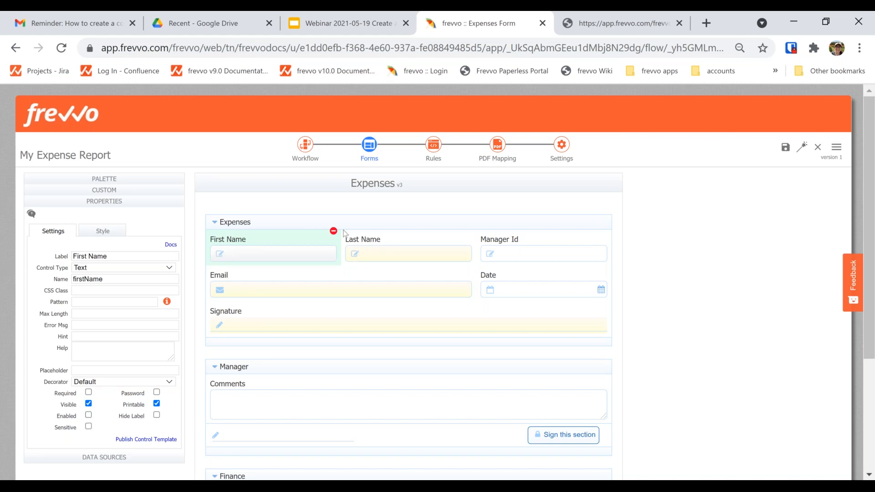
Make the Last Name and Email fields not required and disabled.
{"action": "left_click", "coordinate": [364, 242]}
{"action": "left_click", "coordinate": [88, 392]}
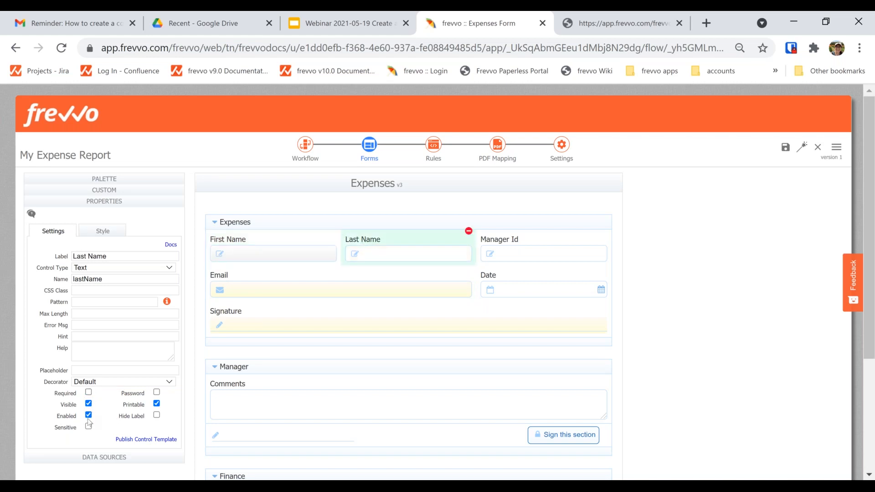
{"action": "left_click", "coordinate": [89, 415]}
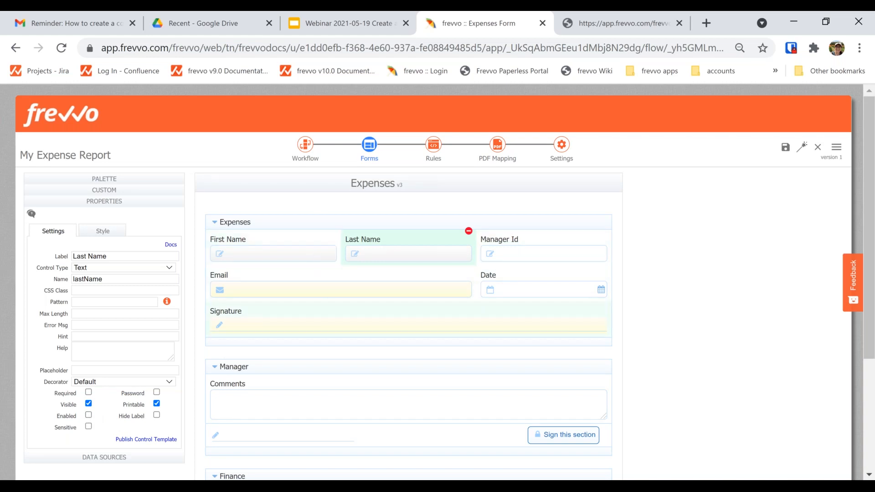
{"action": "left_click", "coordinate": [299, 281]}
{"action": "left_click", "coordinate": [88, 393]}
{"action": "left_click", "coordinate": [89, 415]}
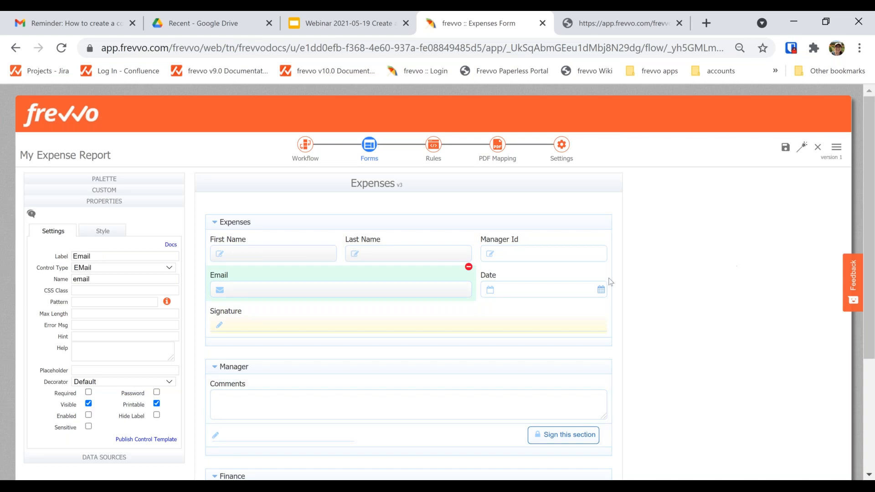
Disable the Date field, and make the Manager Id field disabled, hidden and non-printable.
{"action": "left_click", "coordinate": [518, 276]}
{"action": "left_click", "coordinate": [89, 377]}
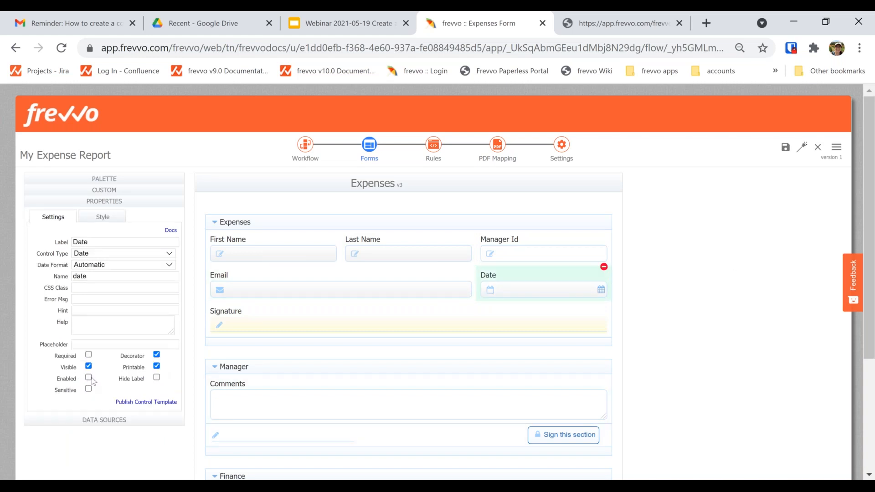
{"action": "left_click", "coordinate": [500, 253]}
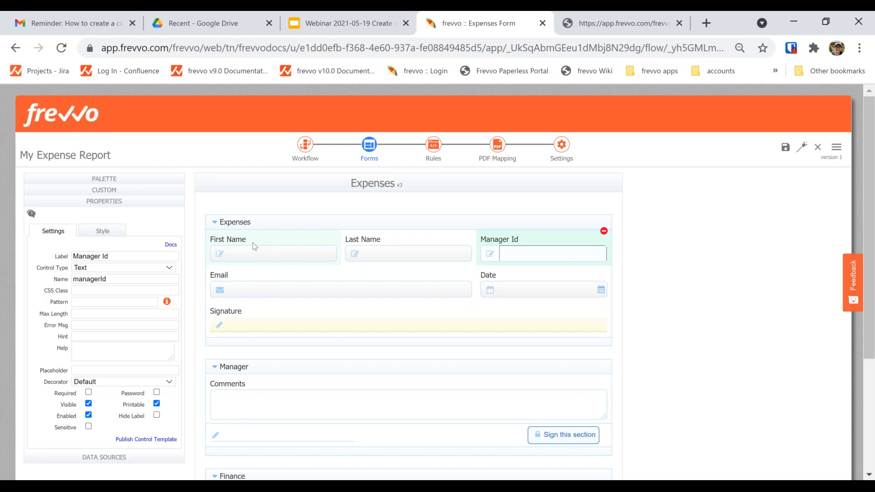
{"action": "left_click", "coordinate": [88, 416]}
{"action": "left_click", "coordinate": [89, 404]}
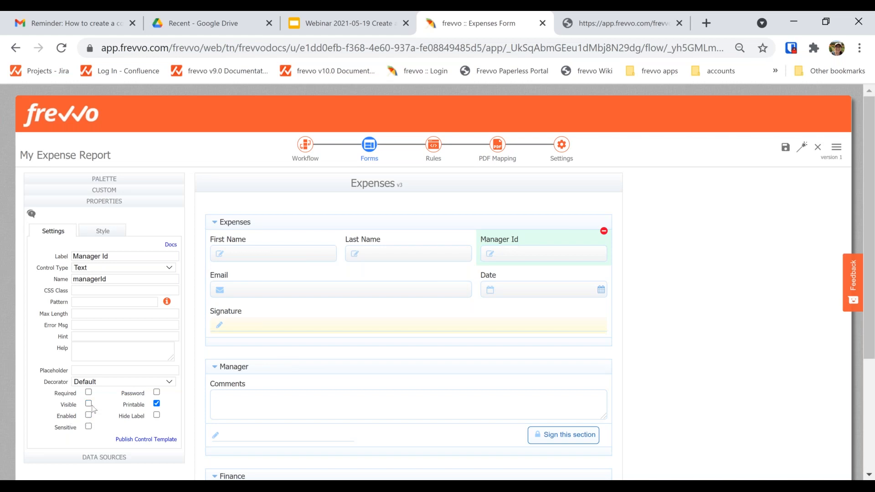
{"action": "left_click", "coordinate": [157, 404]}
Add a Date control between the Email and Signature fields and label it "Period From".
{"action": "left_click", "coordinate": [84, 182]}
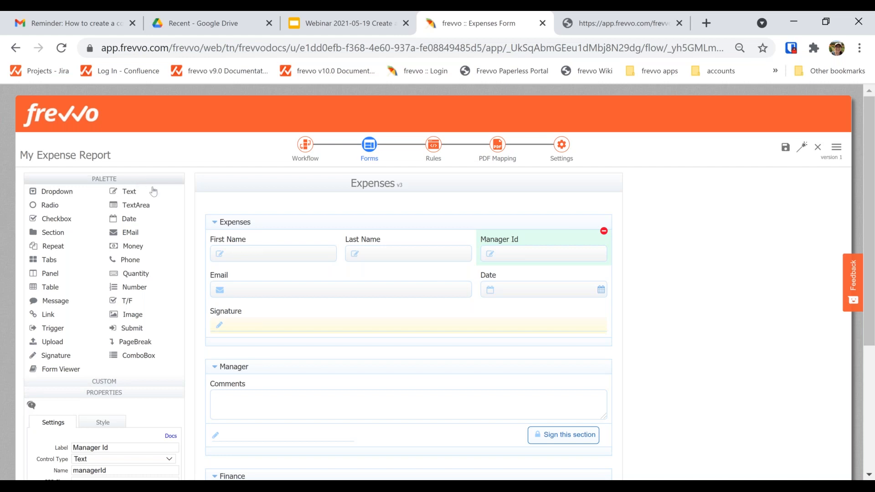
{"action": "left_click_drag", "start_coordinate": [128, 217], "coordinate": [597, 286]}
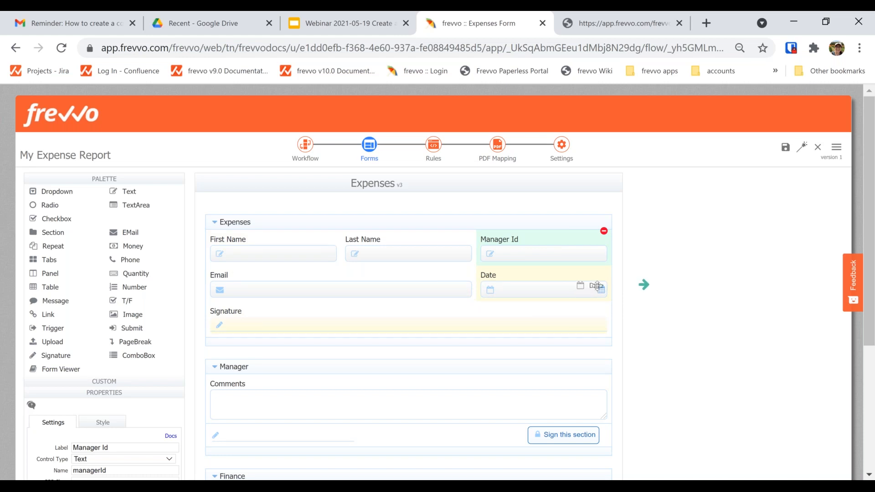
{"action": "left_click_drag", "start_coordinate": [597, 286], "coordinate": [628, 292]}
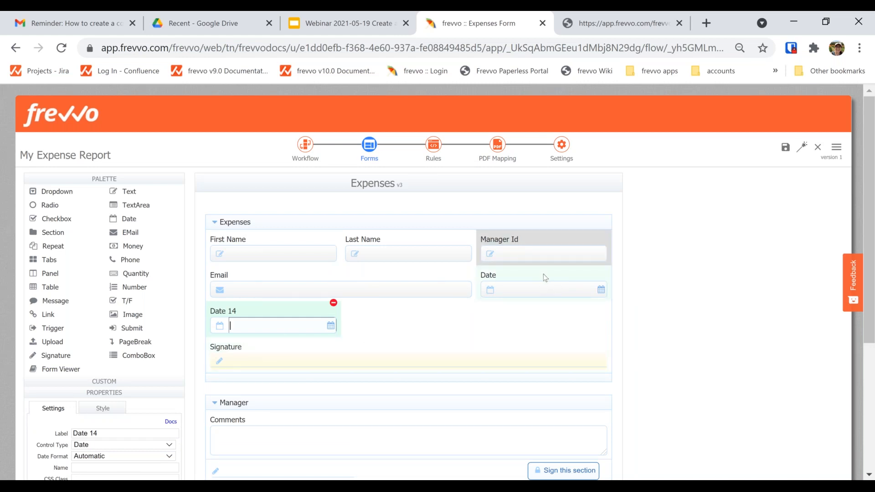
{"action": "left_click", "coordinate": [96, 180]}
{"action": "triple_click", "coordinate": [119, 242]}
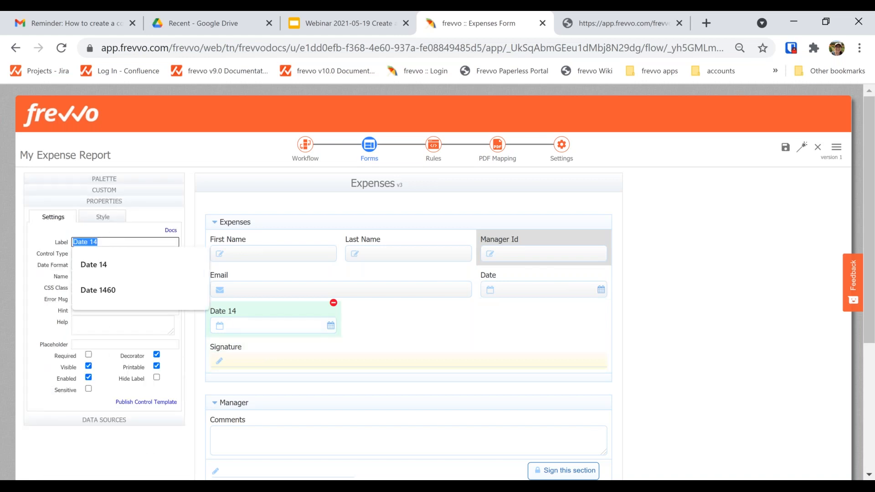
{"action": "type", "text": "Perio"}
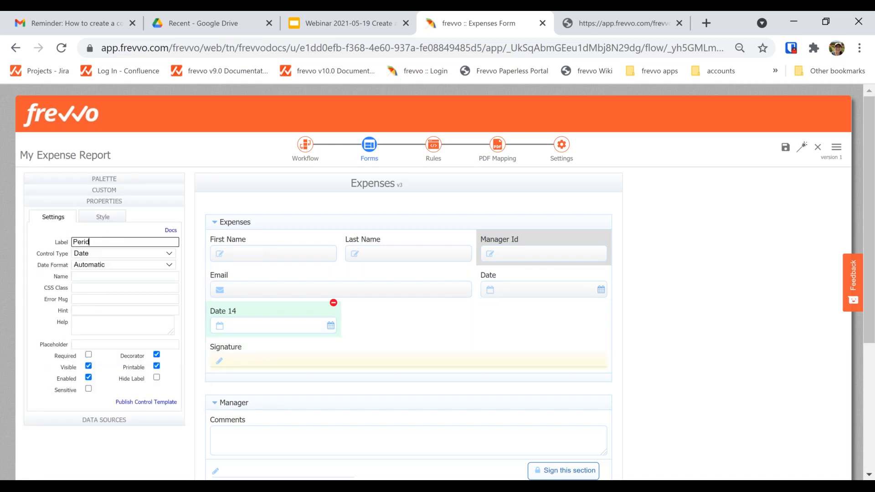
{"action": "type", "text": "d From"}
{"action": "key", "text": "Tab"}
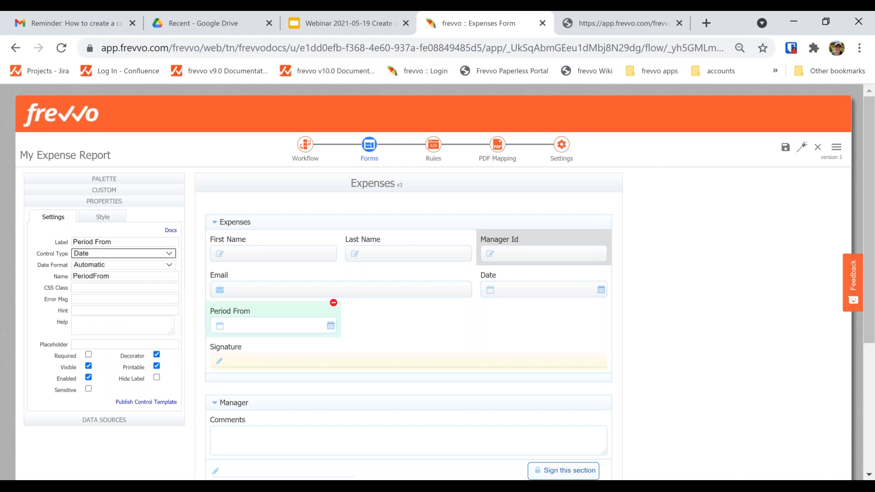
Check the Period From field's Name property and make the field required.
{"action": "left_click", "coordinate": [134, 244]}
{"action": "left_click", "coordinate": [131, 276]}
{"action": "double_click", "coordinate": [127, 276]}
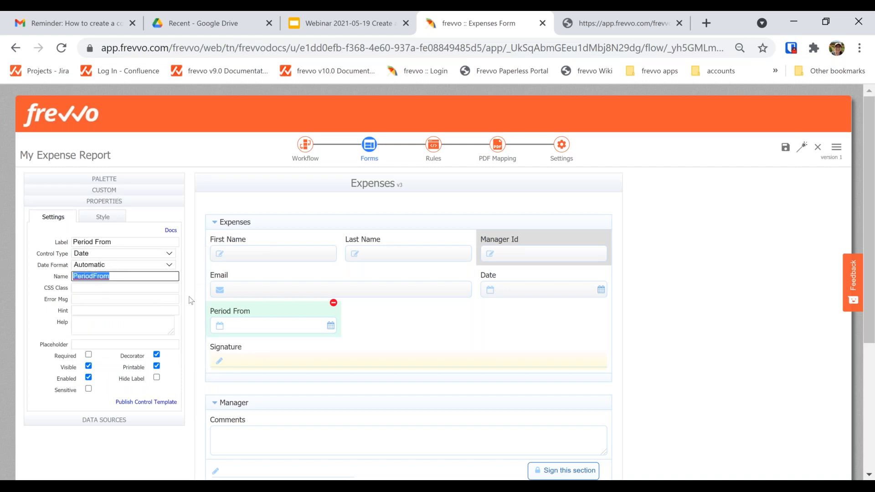
{"action": "left_click", "coordinate": [147, 289]}
{"action": "left_click", "coordinate": [116, 276]}
{"action": "left_click", "coordinate": [89, 355]}
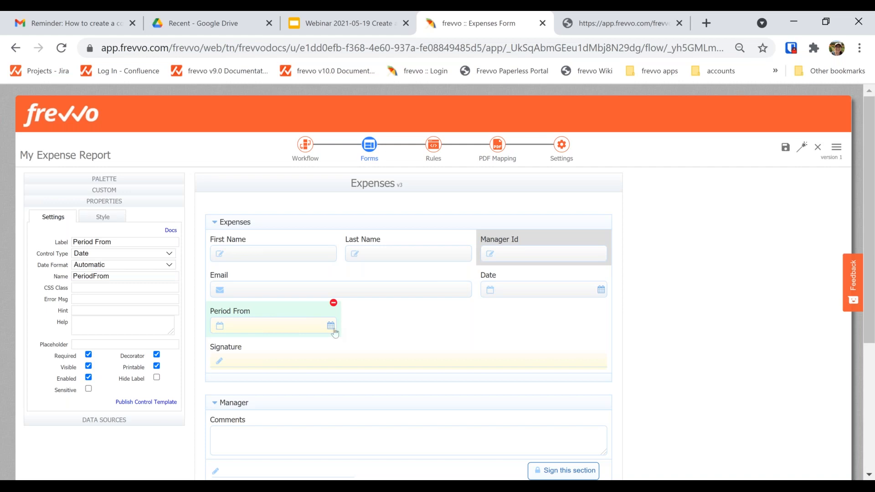
Examine the Period From field's style settings, date picker calendar, and available date formats and control types.
{"action": "left_click", "coordinate": [97, 220]}
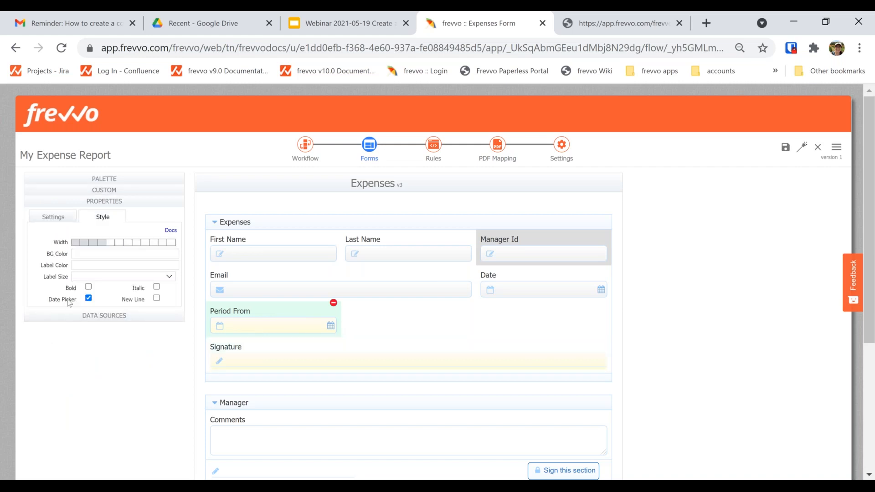
{"action": "left_click", "coordinate": [331, 327]}
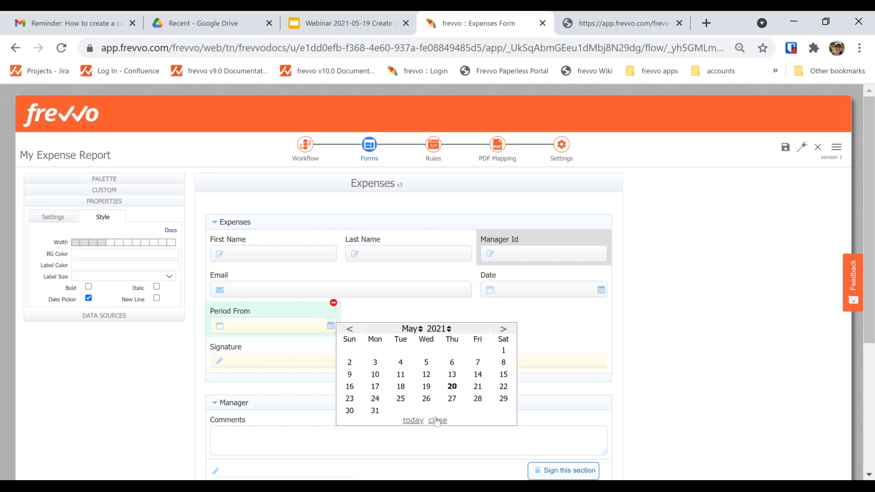
{"action": "left_click", "coordinate": [437, 420]}
{"action": "left_click", "coordinate": [46, 221]}
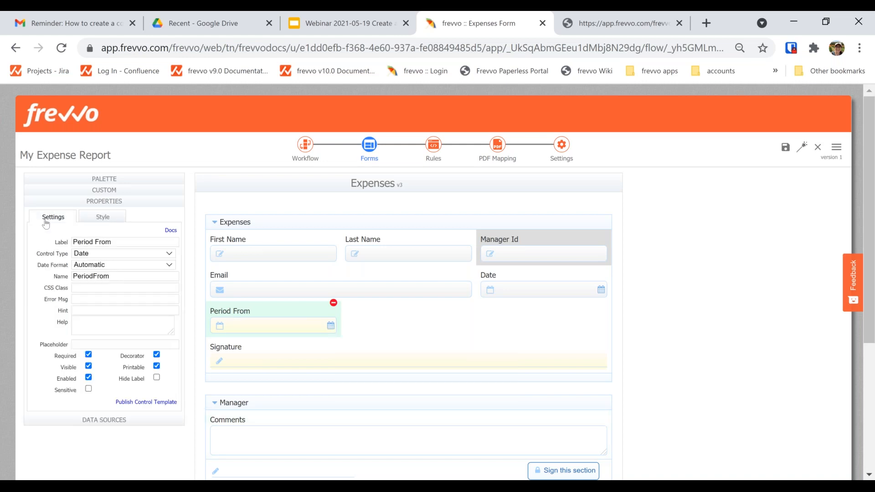
{"action": "left_click", "coordinate": [119, 266]}
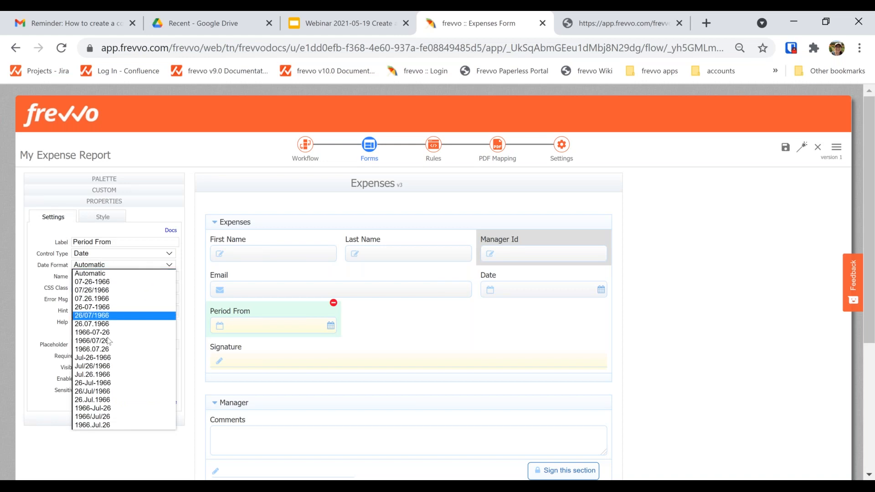
{"action": "left_click", "coordinate": [128, 256]}
{"action": "left_click", "coordinate": [128, 255]}
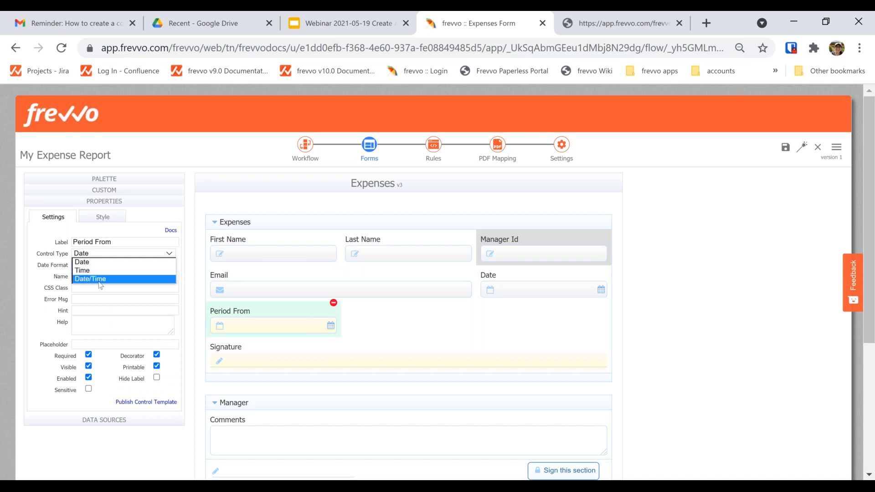
{"action": "left_click", "coordinate": [268, 267]}
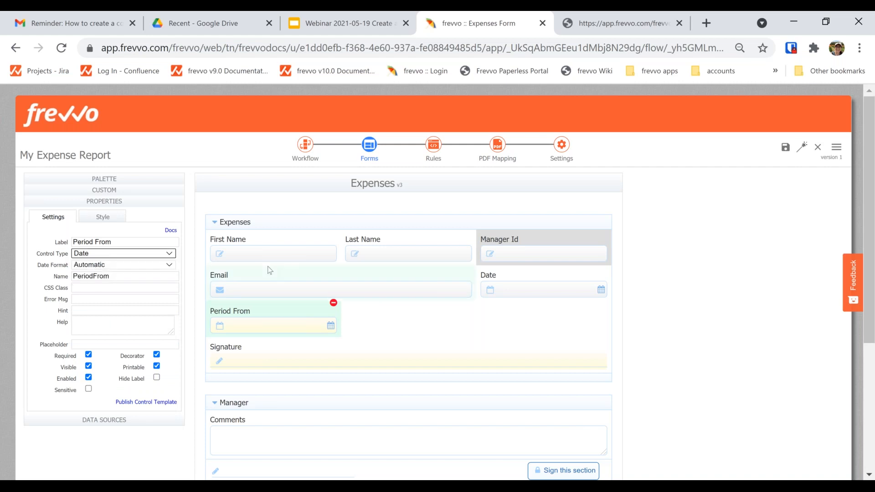
Add a Date control beside Period From, label it "Period To", and make it required.
{"action": "left_click", "coordinate": [114, 180]}
{"action": "left_click_drag", "start_coordinate": [129, 219], "coordinate": [377, 327]}
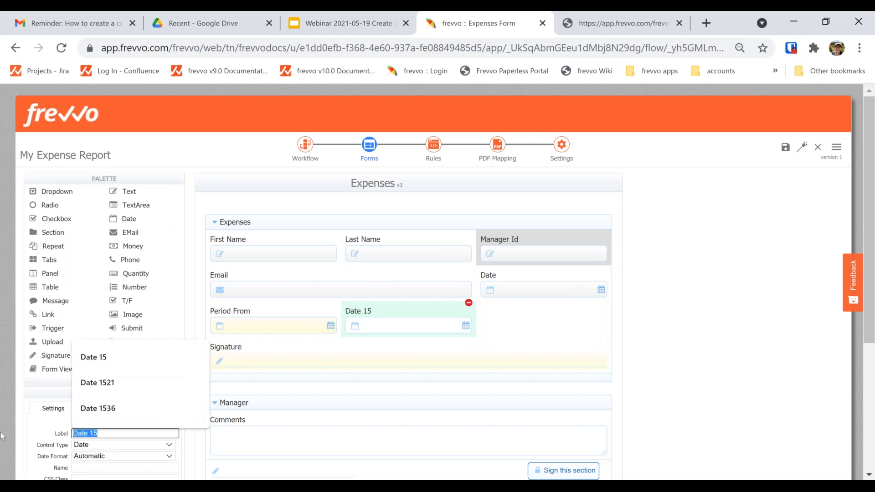
{"action": "type", "text": "Period To"}
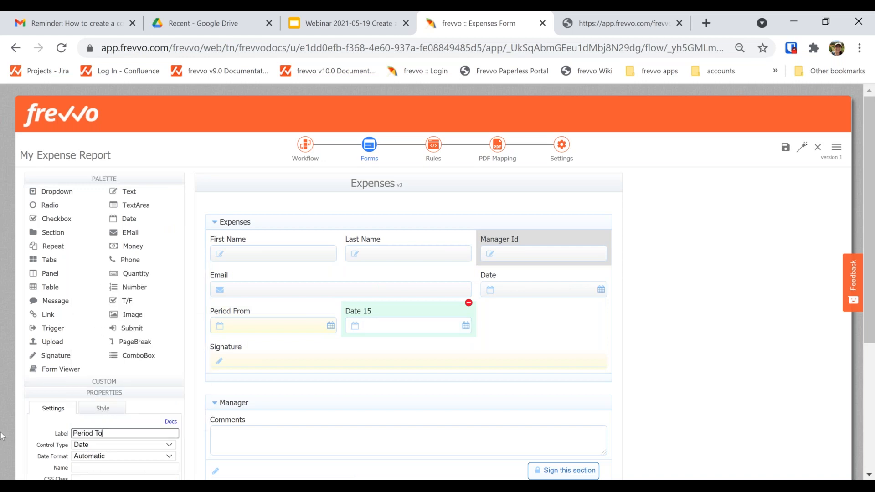
{"action": "key", "text": "Tab"}
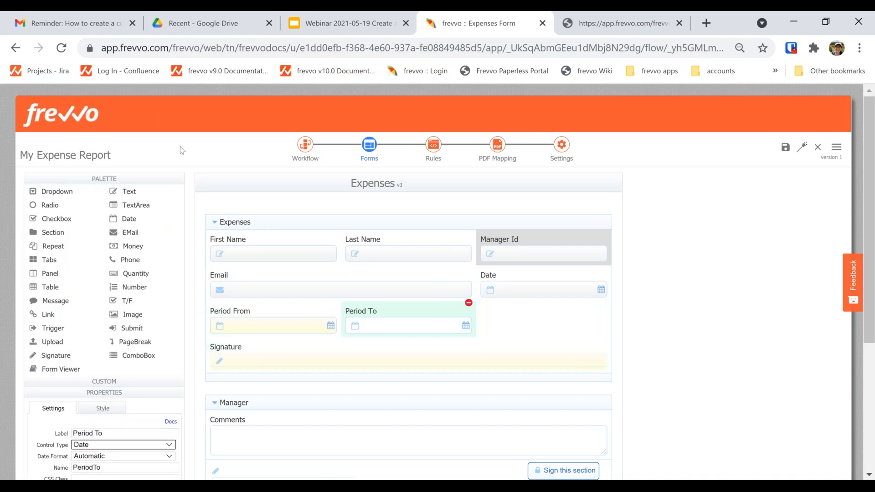
{"action": "left_click", "coordinate": [114, 177]}
{"action": "left_click", "coordinate": [89, 356]}
Add a Money control beside Period To and label it "IRS Mileage Rate".
{"action": "left_click", "coordinate": [112, 179]}
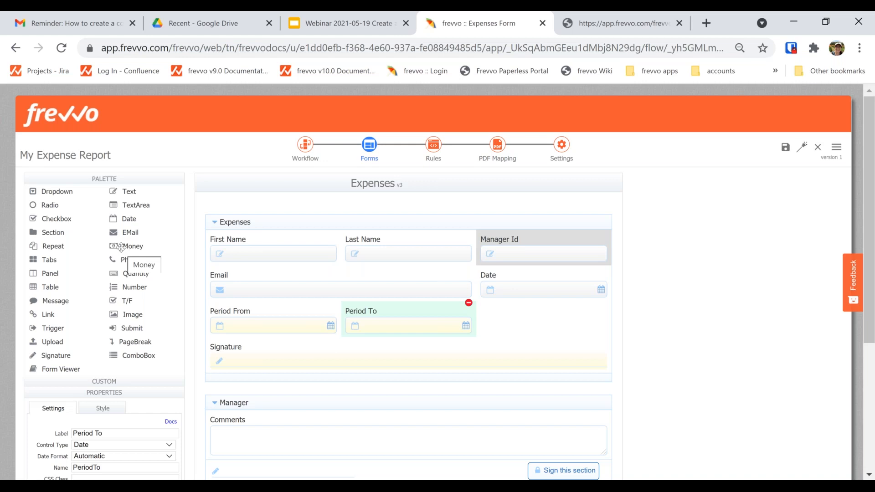
{"action": "left_click_drag", "start_coordinate": [121, 247], "coordinate": [448, 319]}
{"action": "left_click", "coordinate": [107, 179]}
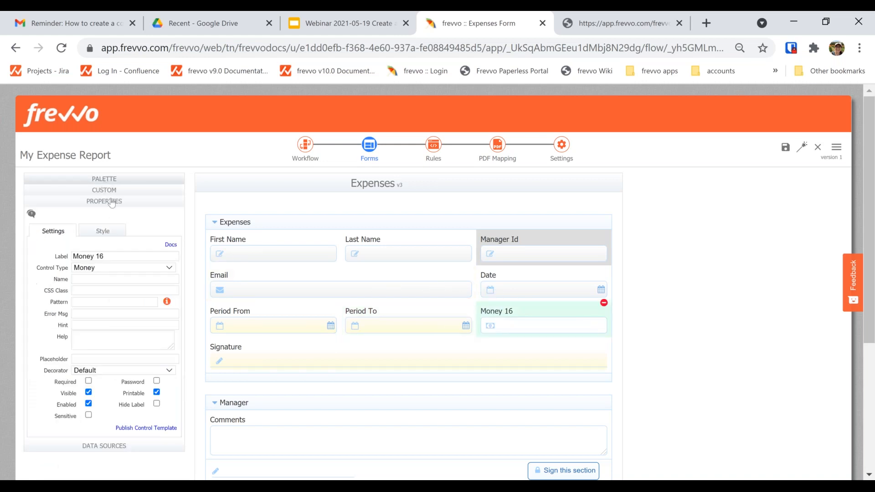
{"action": "triple_click", "coordinate": [119, 257]}
{"action": "type", "text": "IR"}
{"action": "triple_click", "coordinate": [203, 237]}
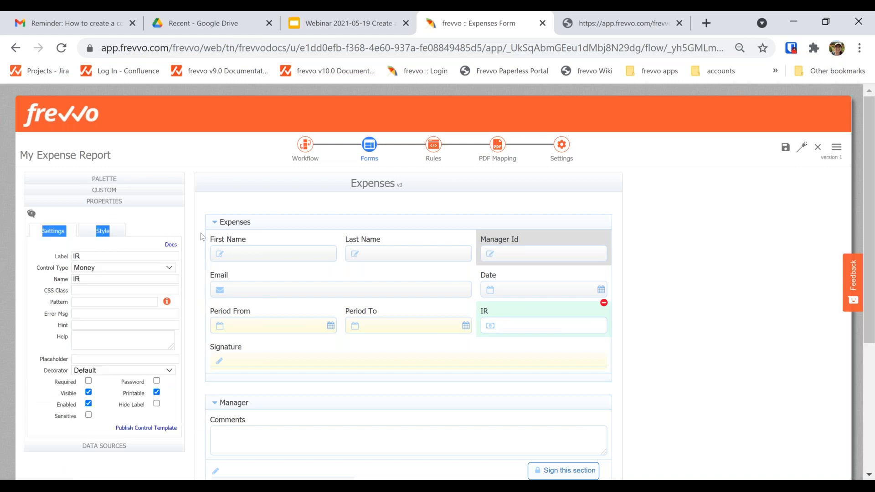
{"action": "left_click", "coordinate": [98, 258]}
{"action": "type", "text": "S"}
{"action": "left_click", "coordinate": [102, 278]}
{"action": "key", "text": "Tab"}
{"action": "key", "text": "Tab"}
{"action": "key", "text": "BackSpace"}
{"action": "key", "text": "Tab"}
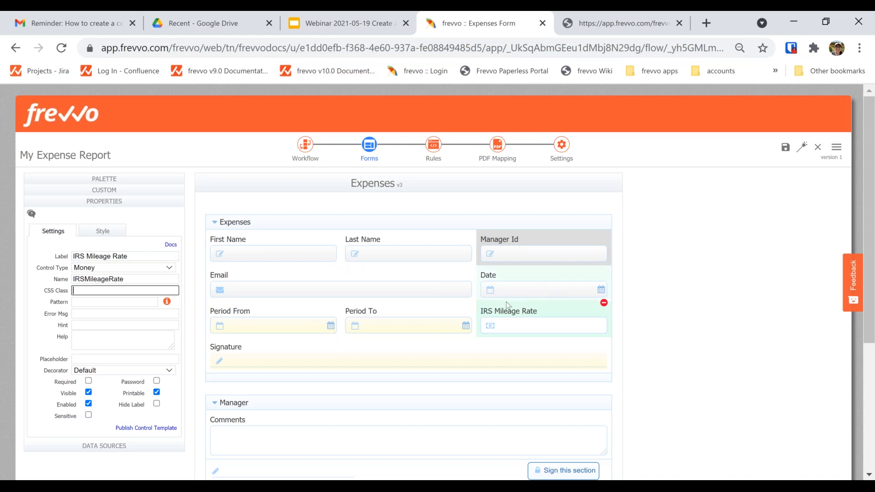
Set the IRS Mileage Rate field's default value to 0.58 and disable the field.
{"action": "left_click", "coordinate": [517, 326]}
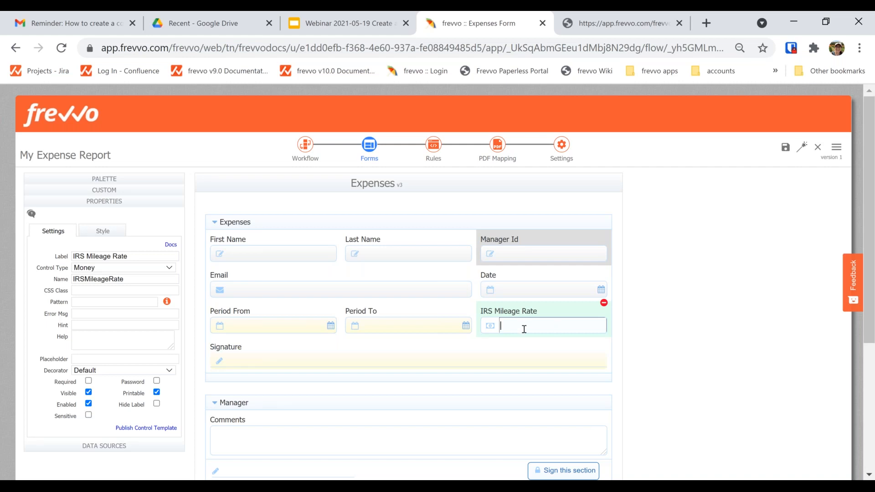
{"action": "type", "text": "58"}
{"action": "key", "text": "Tab"}
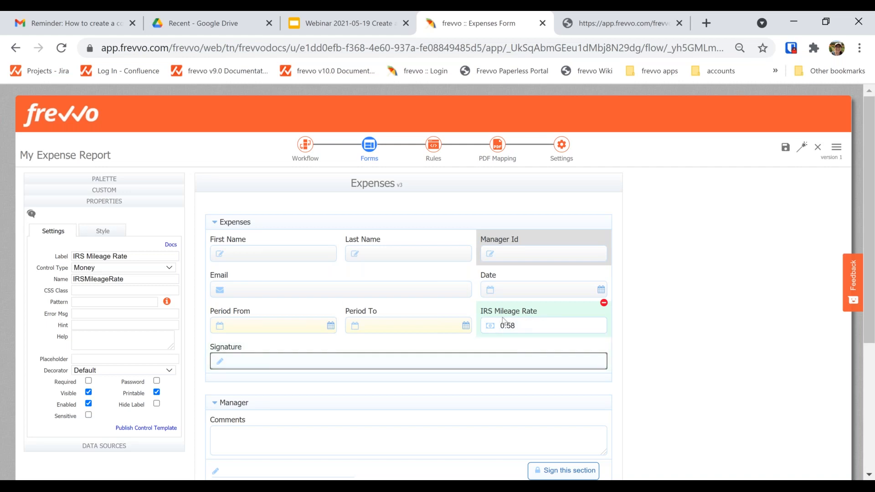
{"action": "left_click_drag", "start_coordinate": [520, 326], "coordinate": [499, 325]}
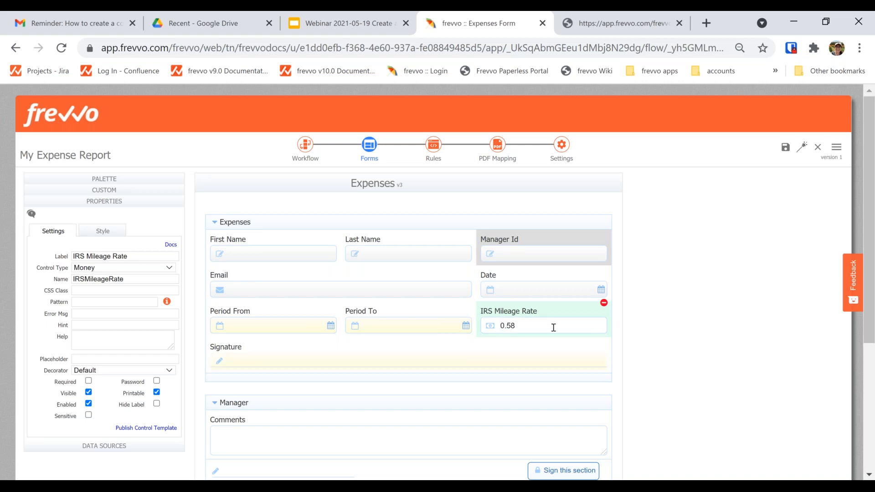
{"action": "left_click_drag", "start_coordinate": [557, 329], "coordinate": [472, 330]}
{"action": "left_click", "coordinate": [88, 403]}
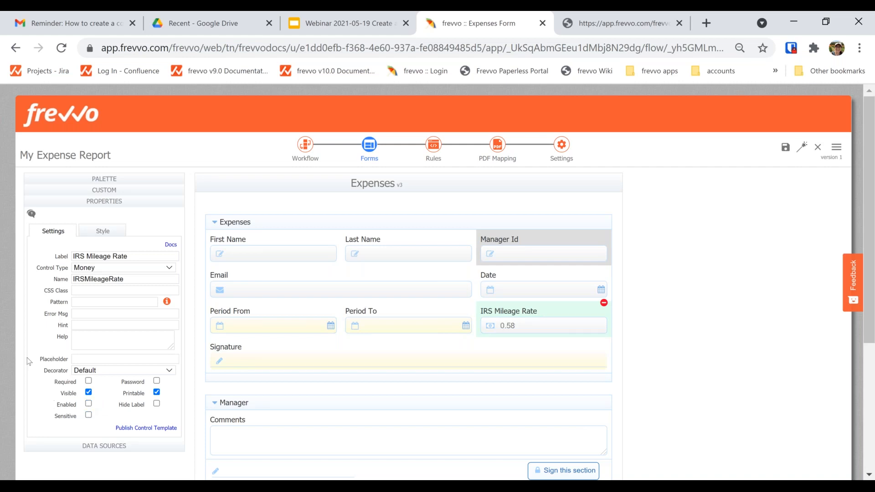
Add a Table control between the IRS Mileage Rate row and the Signature field.
{"action": "left_click", "coordinate": [82, 181]}
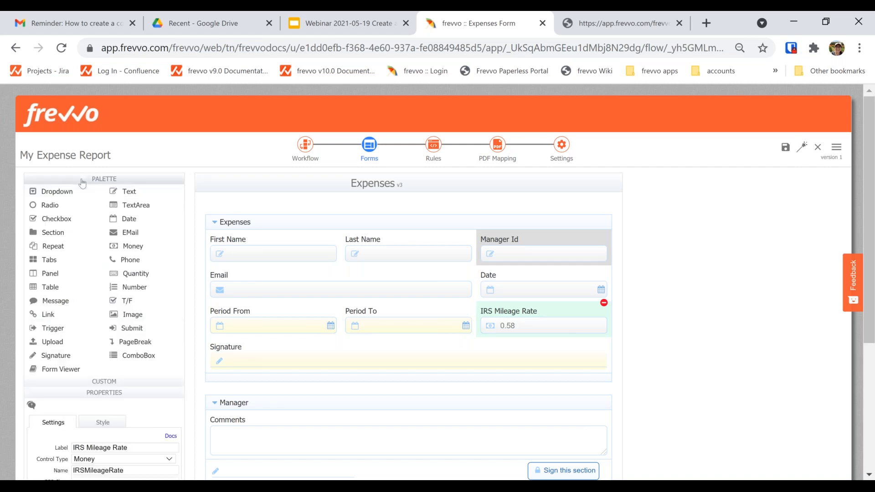
{"action": "left_click_drag", "start_coordinate": [43, 287], "coordinate": [517, 327]}
{"action": "left_click", "coordinate": [74, 181]}
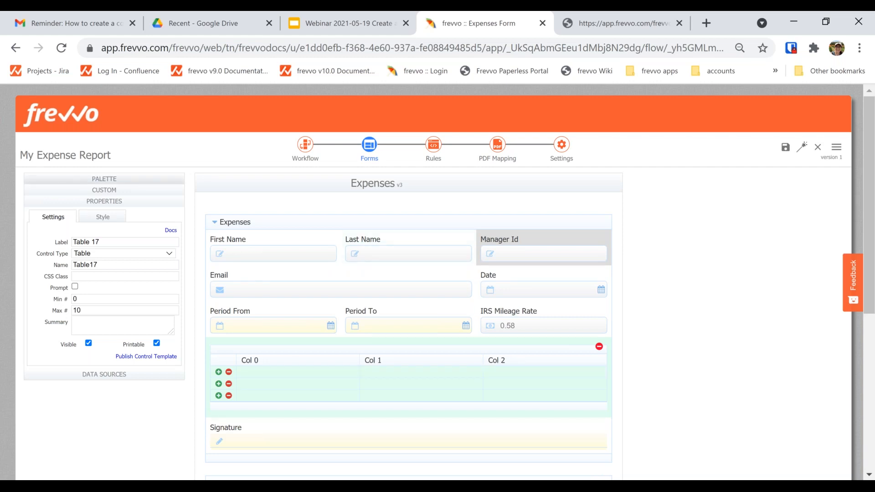
Add a Date column to the table and move it before Col 0.
{"action": "left_click", "coordinate": [104, 179]}
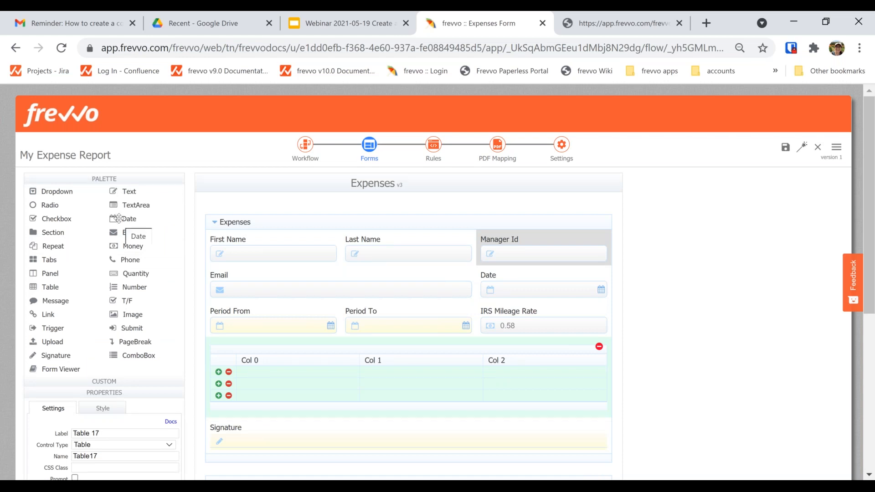
{"action": "left_click_drag", "start_coordinate": [119, 218], "coordinate": [338, 361]}
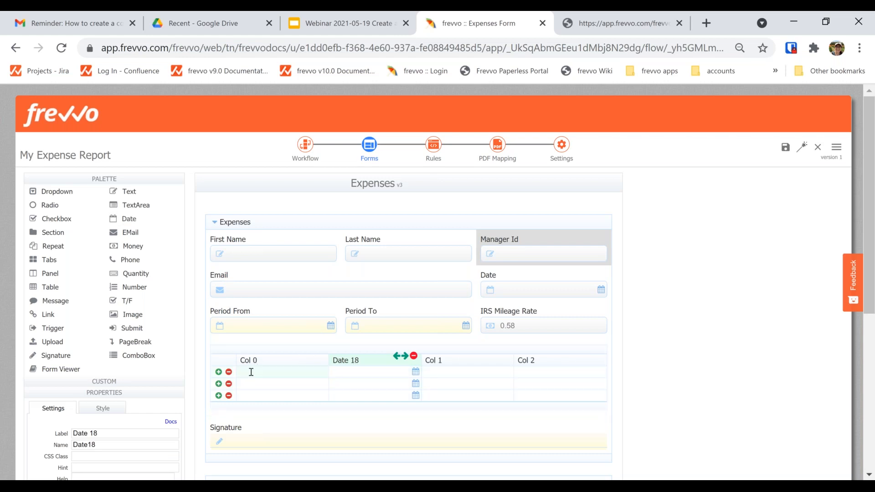
{"action": "left_click", "coordinate": [395, 356]}
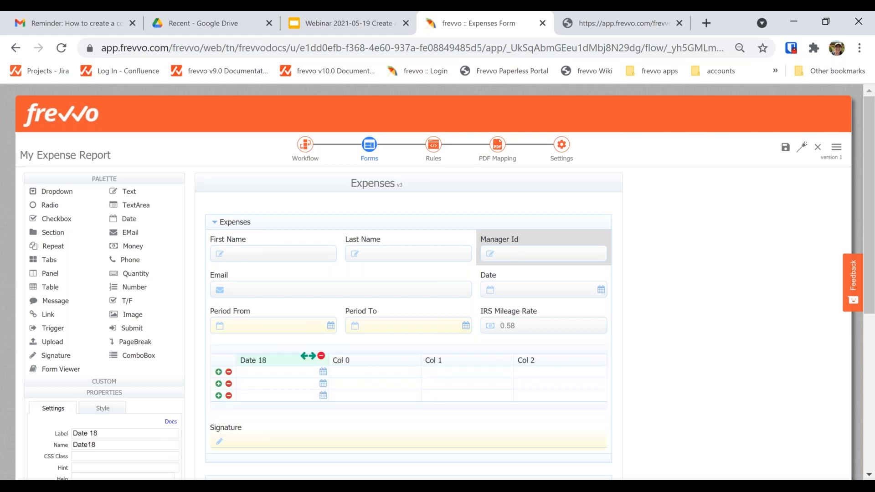
Label the table's date column "Date" and set its Name property to ExpenseDate.
{"action": "left_click", "coordinate": [116, 435]}
{"action": "key", "text": "ctrl+a"}
{"action": "type", "text": "Date"}
{"action": "key", "text": "Tab"}
{"action": "key", "text": "Tab"}
{"action": "double_click", "coordinate": [124, 445]}
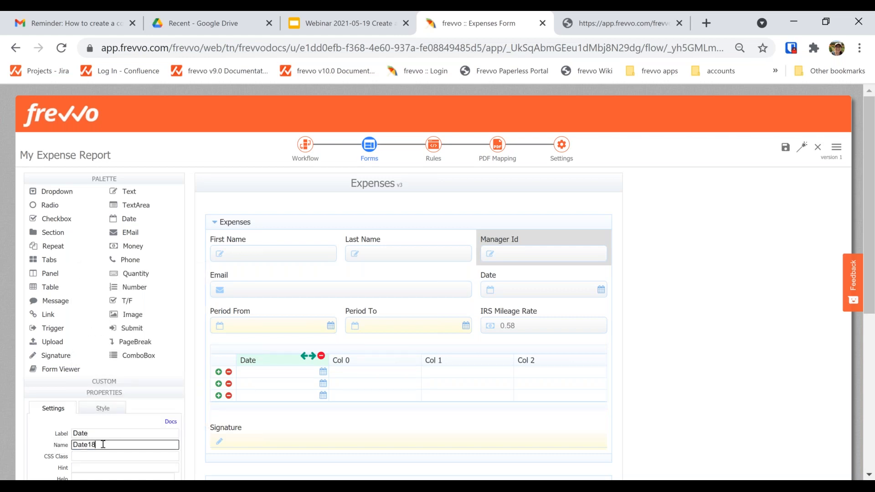
{"action": "type", "text": "Expense"}
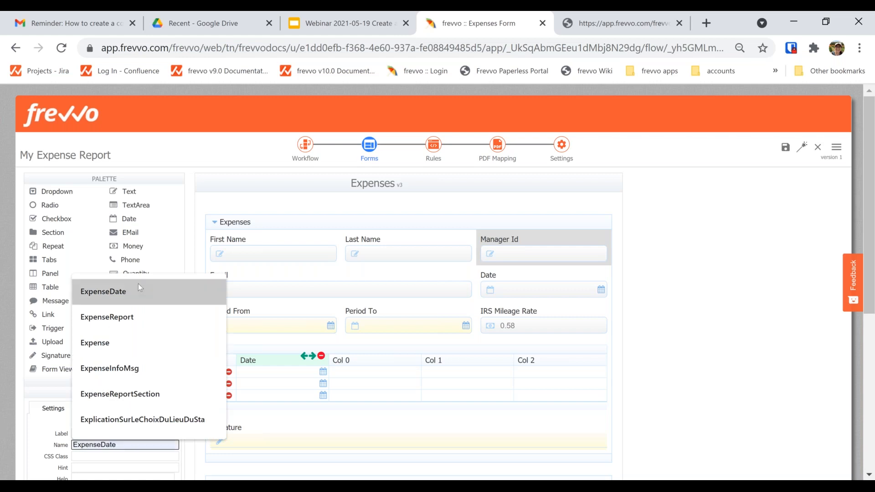
{"action": "left_click", "coordinate": [138, 284]}
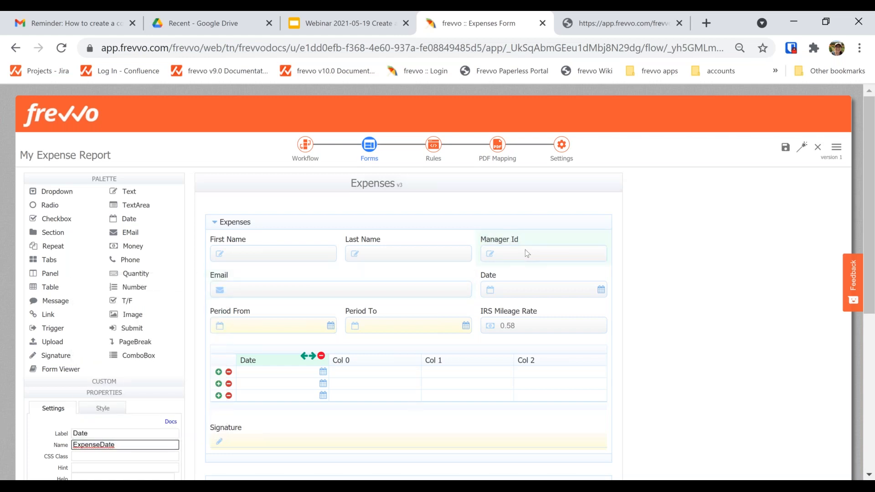
Add a Dropdown column between the table's Date and Col 0 columns, and set its label and name to "Category".
{"action": "left_click", "coordinate": [344, 363]}
{"action": "left_click_drag", "start_coordinate": [344, 364], "coordinate": [69, 191]}
{"action": "left_click_drag", "start_coordinate": [67, 191], "coordinate": [70, 192]}
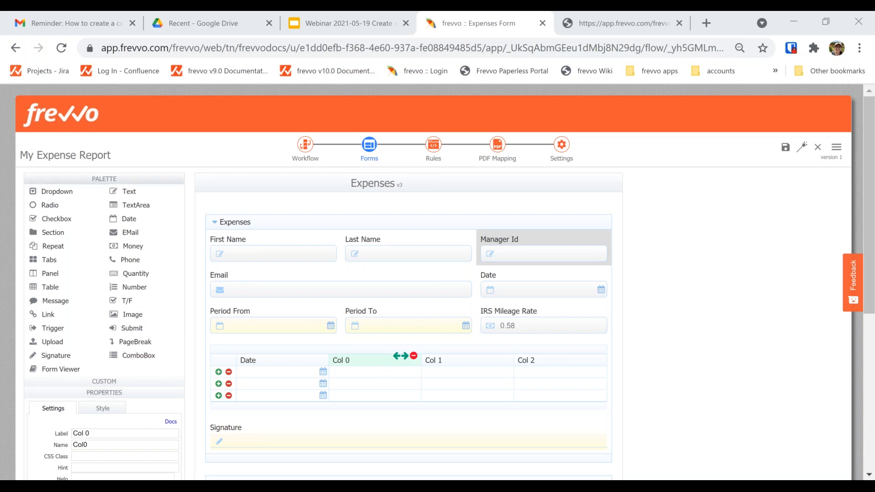
{"action": "left_click_drag", "start_coordinate": [57, 191], "coordinate": [306, 361]}
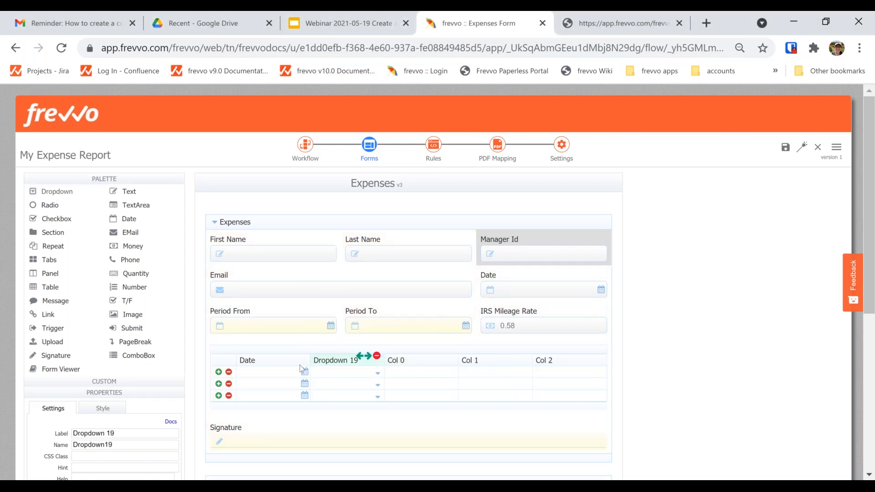
{"action": "left_click", "coordinate": [116, 433]}
{"action": "key", "text": "ctrl+a"}
{"action": "type", "text": "Category"}
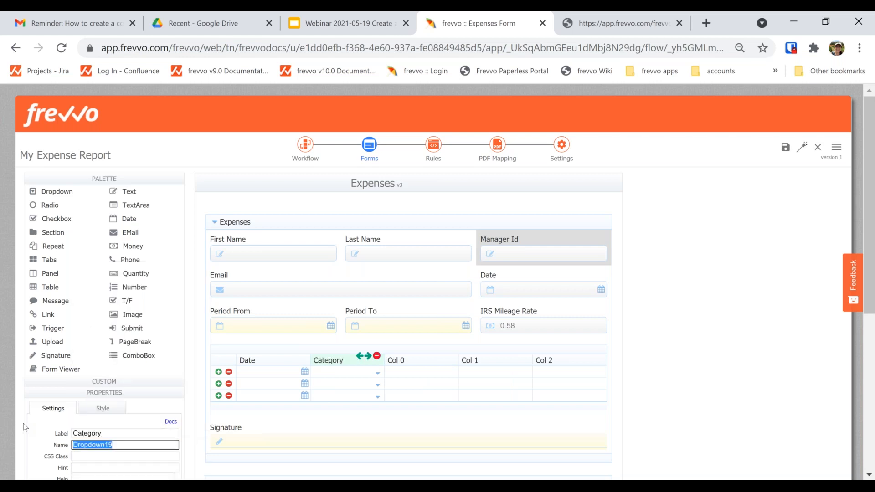
{"action": "type", "text": "Category"}
{"action": "key", "text": "Tab"}
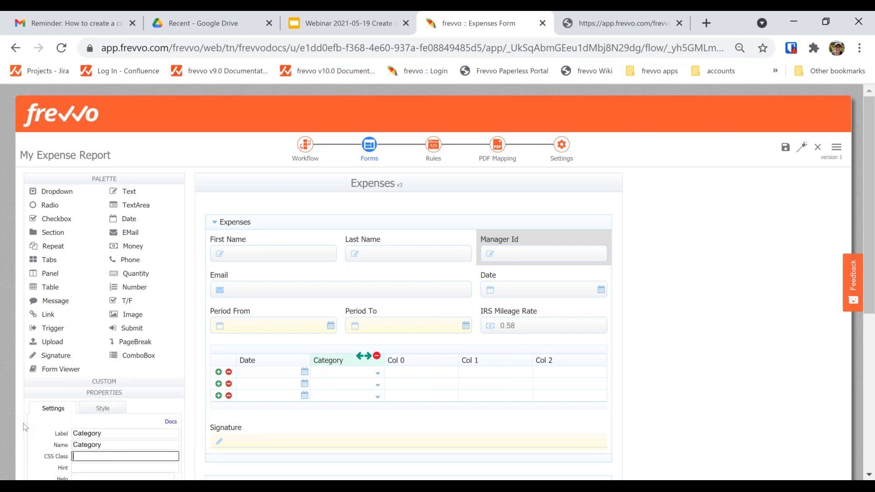
Examine the Category dropdown's choices and how its Options property defines them.
{"action": "left_click", "coordinate": [349, 378]}
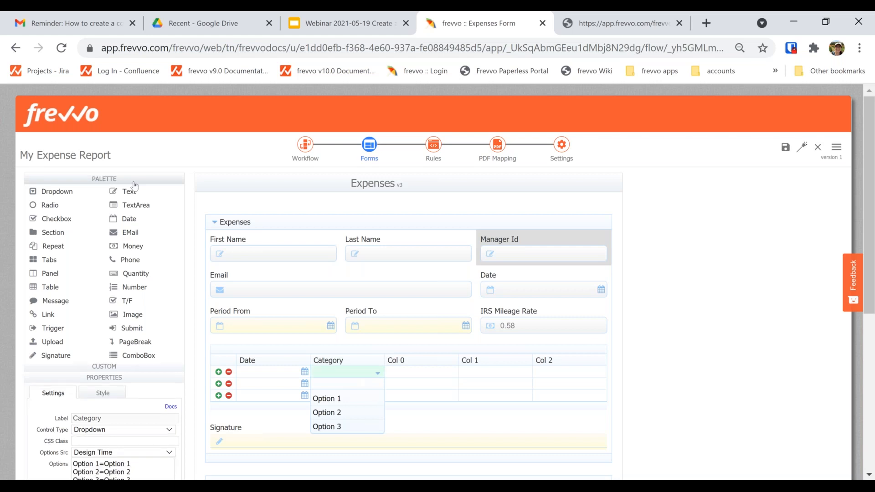
{"action": "scroll", "coordinate": [500, 324], "scroll_direction": "down", "scroll_amount": 2}
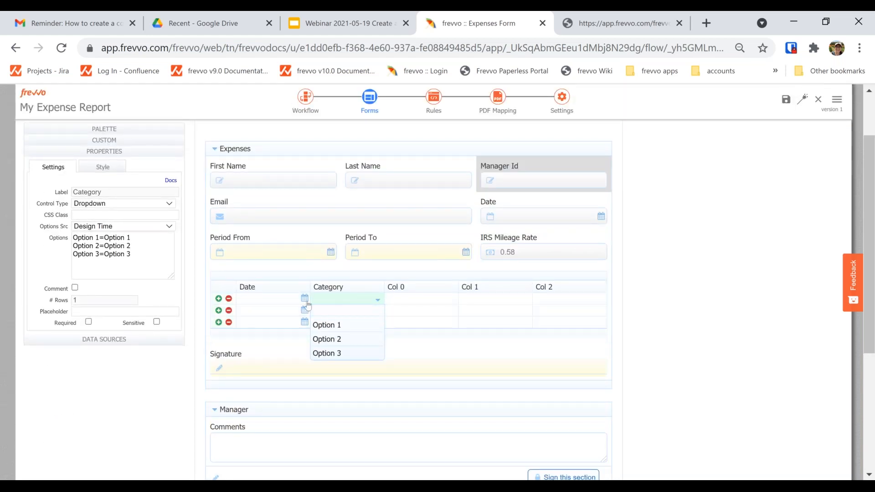
{"action": "left_click", "coordinate": [136, 248]}
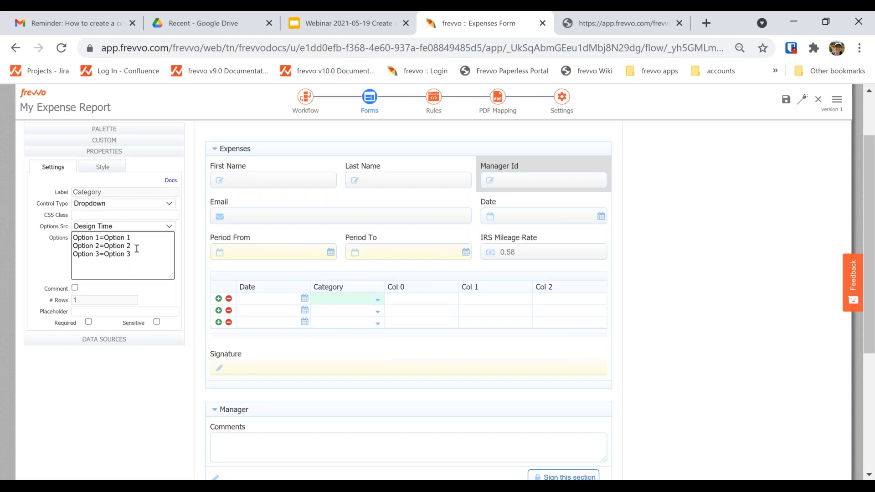
{"action": "scroll", "coordinate": [607, 212], "scroll_direction": "up", "scroll_amount": 2}
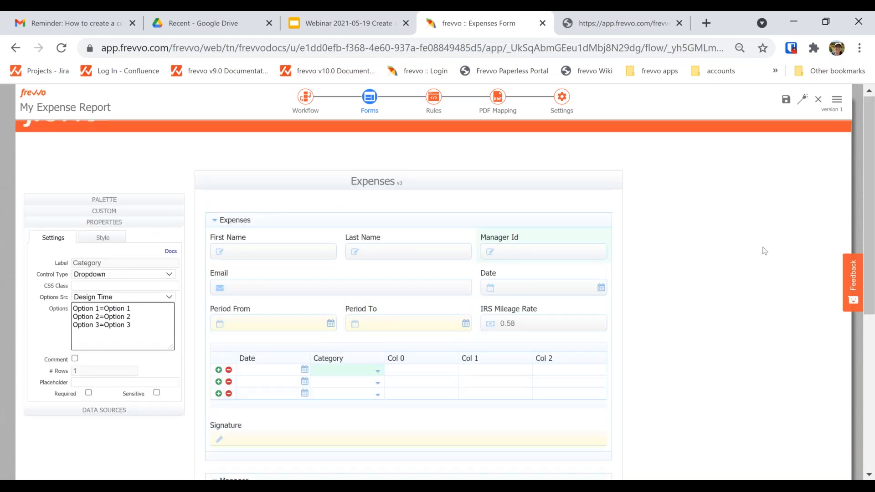
{"action": "left_click_drag", "start_coordinate": [132, 297], "coordinate": [38, 285]}
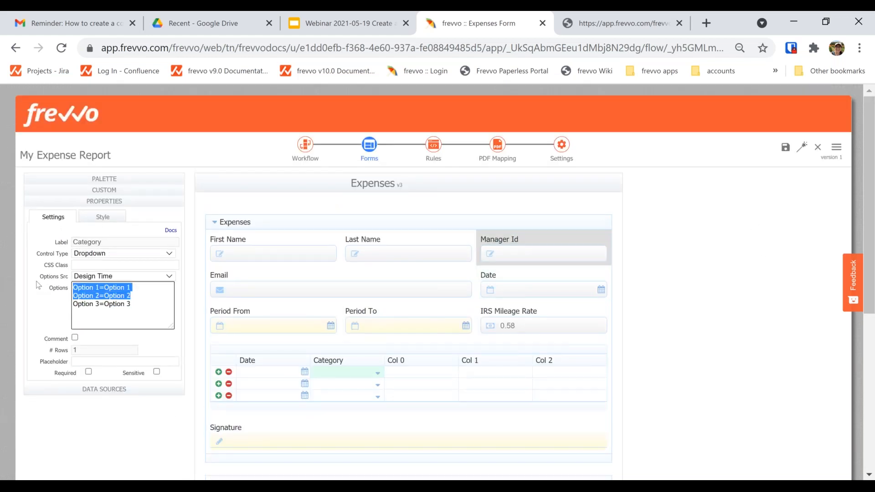
{"action": "left_click", "coordinate": [142, 298]}
{"action": "left_click_drag", "start_coordinate": [99, 288], "coordinate": [73, 288]}
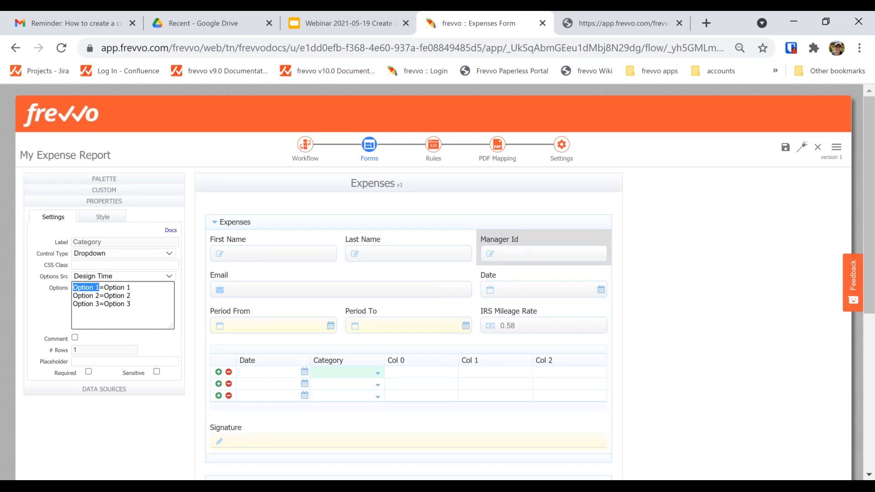
Replace the Category dropdown's default options with the copied expense list, including Mileage=Business Miles Driven, AirRail=Air/Rail, TaxisLimos=Taxis/Limos, Software=Software and Hardware=Hardware.
{"action": "left_click", "coordinate": [96, 288]}
{"action": "left_click_drag", "start_coordinate": [99, 288], "coordinate": [73, 288]}
{"action": "left_click_drag", "start_coordinate": [104, 287], "coordinate": [158, 287]}
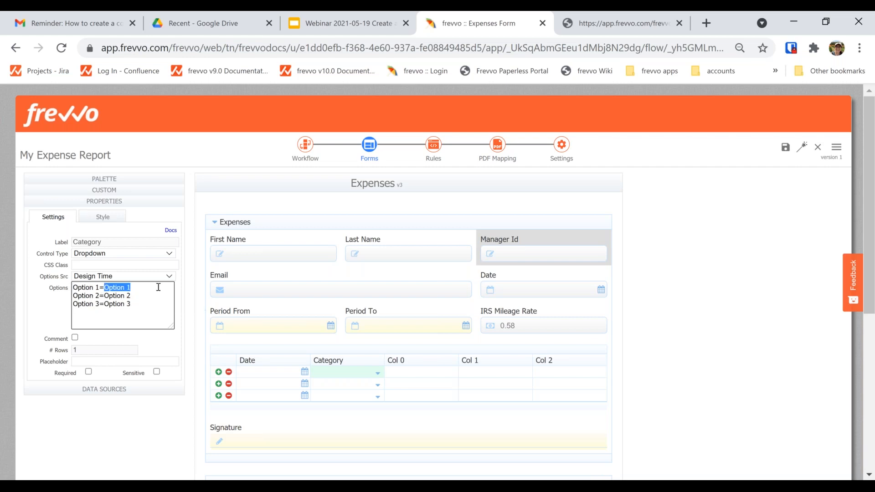
{"action": "key", "text": "ctrl+a"}
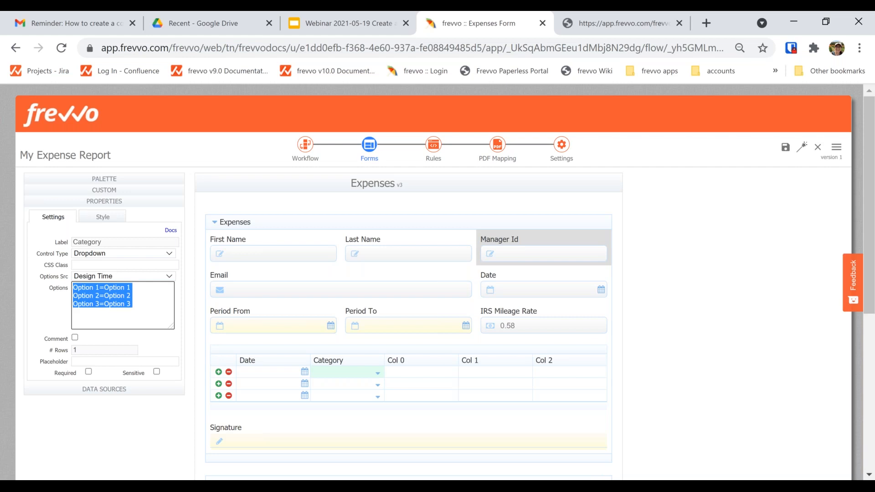
{"action": "key", "text": "ctrl+v"}
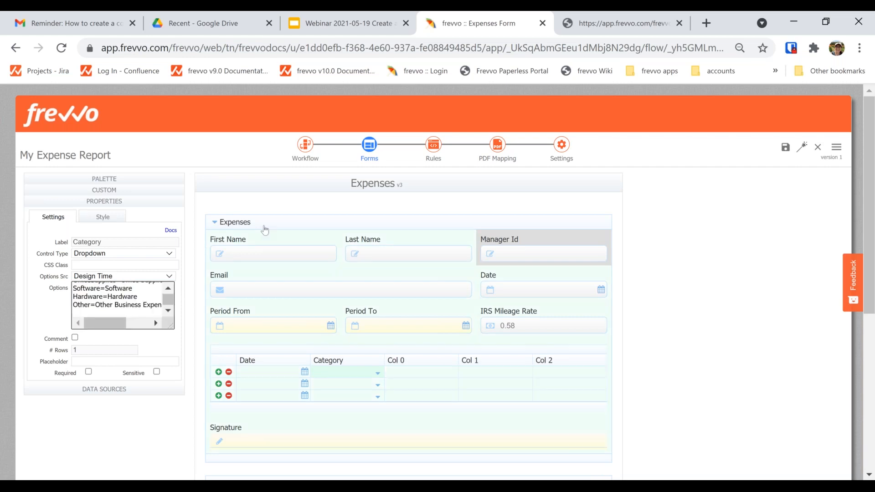
Review the Category column's option definitions and the choices offered by the dropdown in the table's first row.
{"action": "scroll", "coordinate": [171, 298], "scroll_direction": "up", "scroll_amount": 5}
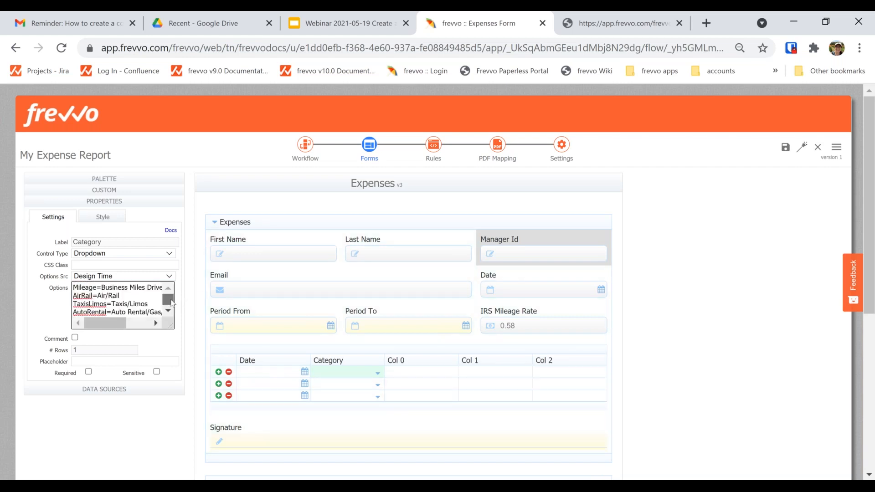
{"action": "left_click", "coordinate": [86, 287]}
{"action": "left_click", "coordinate": [86, 298]}
{"action": "mouse_move", "coordinate": [119, 324]}
{"action": "left_mouse_down"}
{"action": "mouse_move", "coordinate": [140, 325]}
{"action": "mouse_move", "coordinate": [109, 324]}
{"action": "left_mouse_up"}
{"action": "left_click_drag", "start_coordinate": [169, 299], "coordinate": [168, 297]}
{"action": "left_click", "coordinate": [380, 374]}
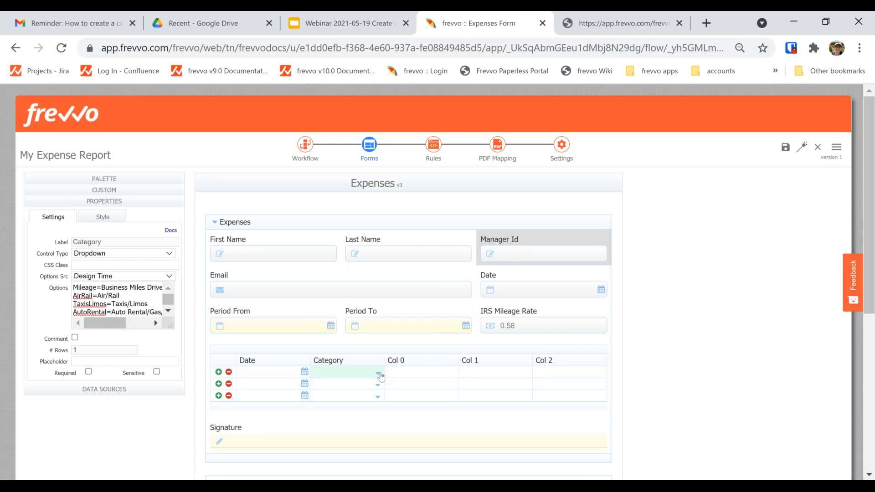
{"action": "left_click", "coordinate": [368, 377]}
{"action": "scroll", "coordinate": [434, 372], "scroll_direction": "down", "scroll_amount": 1}
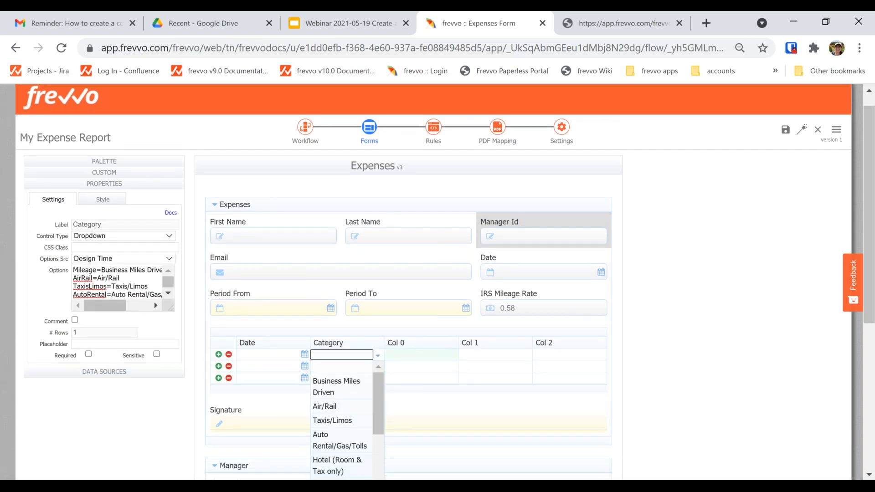
{"action": "scroll", "coordinate": [411, 381], "scroll_direction": "down", "scroll_amount": 1}
{"action": "left_click_drag", "start_coordinate": [378, 356], "coordinate": [384, 323]}
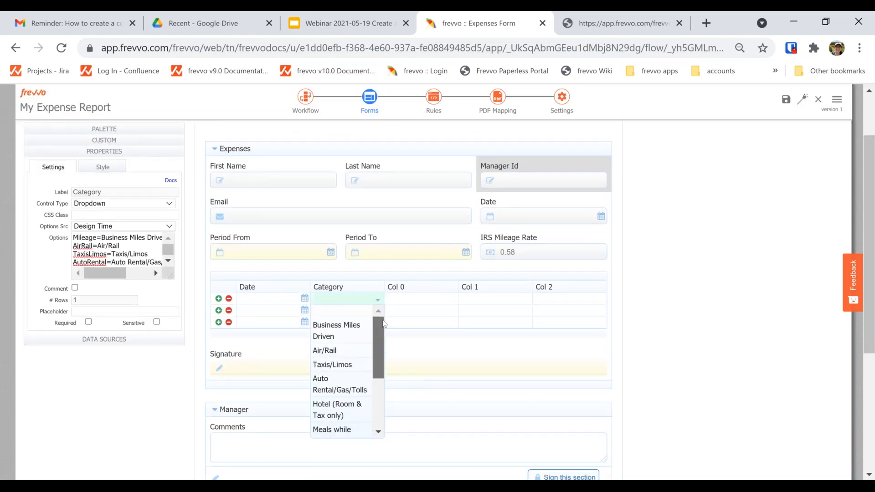
{"action": "left_click", "coordinate": [360, 286]}
{"action": "left_click", "coordinate": [428, 270]}
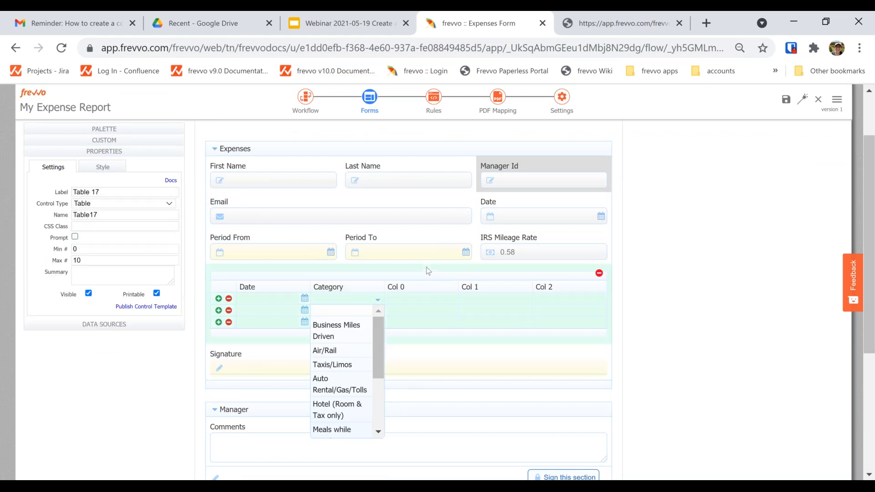
{"action": "left_click", "coordinate": [500, 372]}
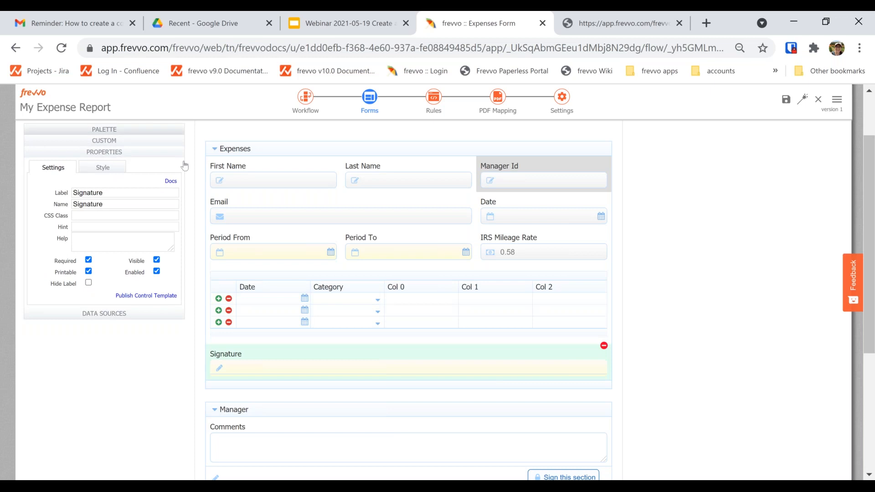
Set the label and name of the table's Col 0 column to "Miles" and its control type to Number.
{"action": "left_click", "coordinate": [397, 287]}
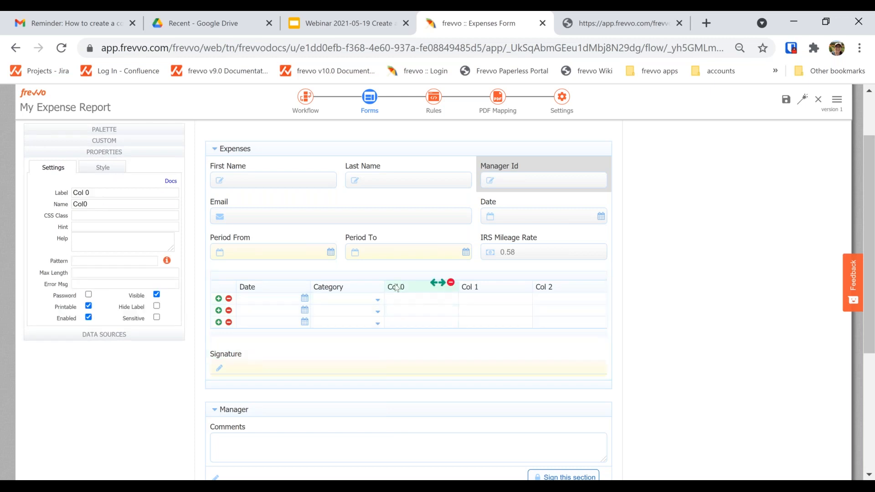
{"action": "left_click", "coordinate": [108, 193]}
{"action": "type", "text": "Miles"}
{"action": "key", "text": "Tab"}
{"action": "key", "text": "Tab"}
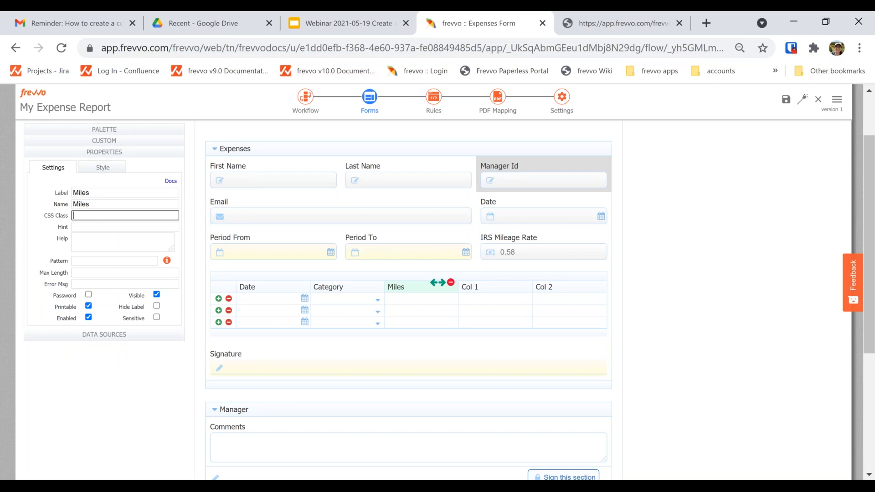
{"action": "left_click", "coordinate": [421, 299]}
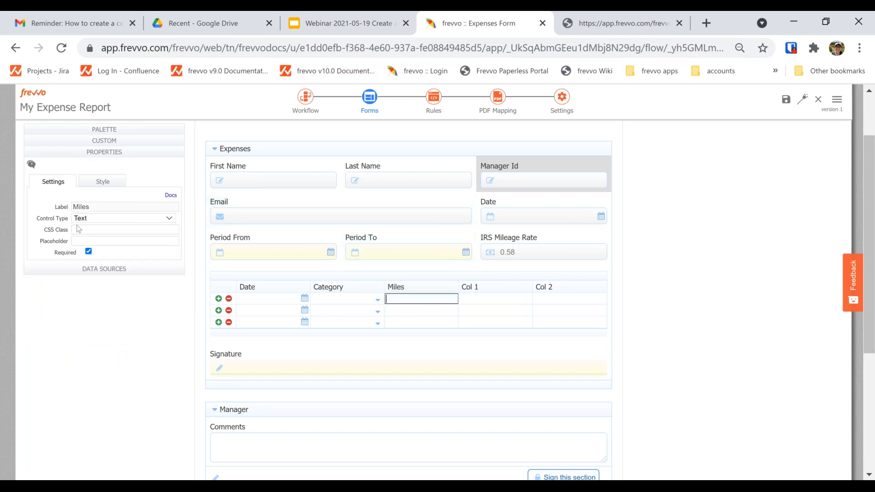
{"action": "left_click", "coordinate": [97, 218]}
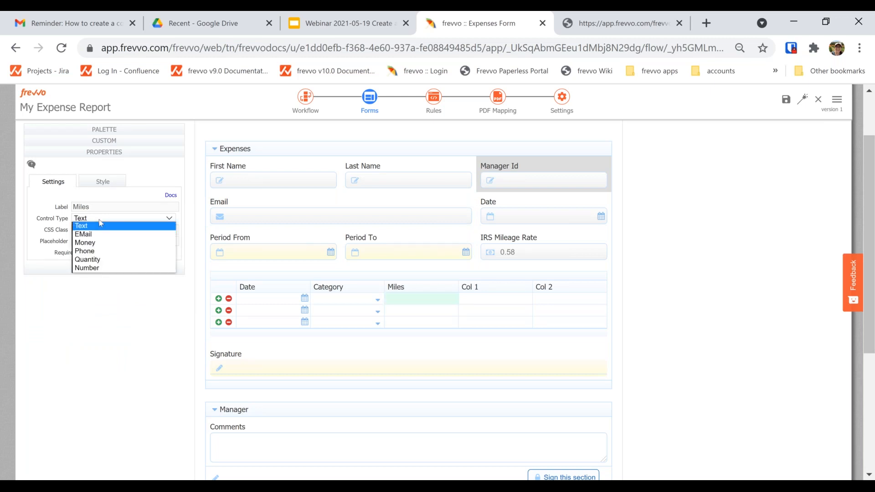
{"action": "left_click", "coordinate": [100, 269]}
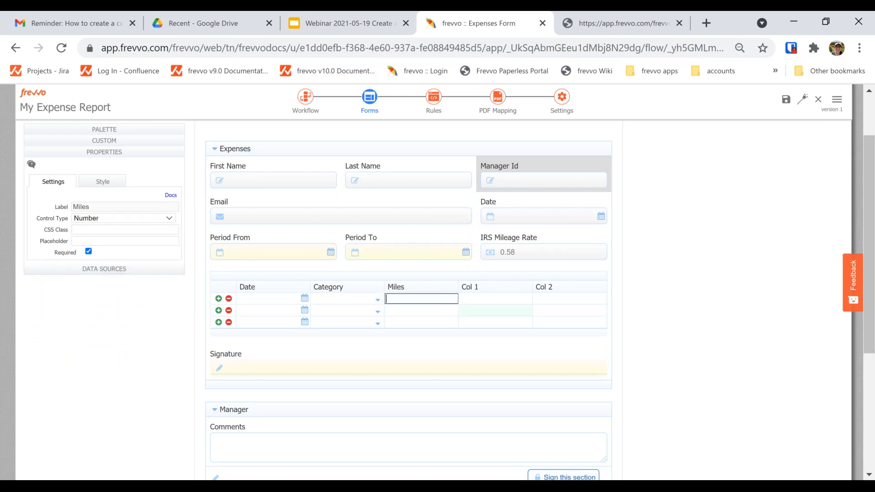
Set the label and name of the table's Col 1 column to "Amount" and its control type to Money.
{"action": "left_click", "coordinate": [476, 294]}
{"action": "triple_click", "coordinate": [107, 193]}
{"action": "type", "text": "Amoun"}
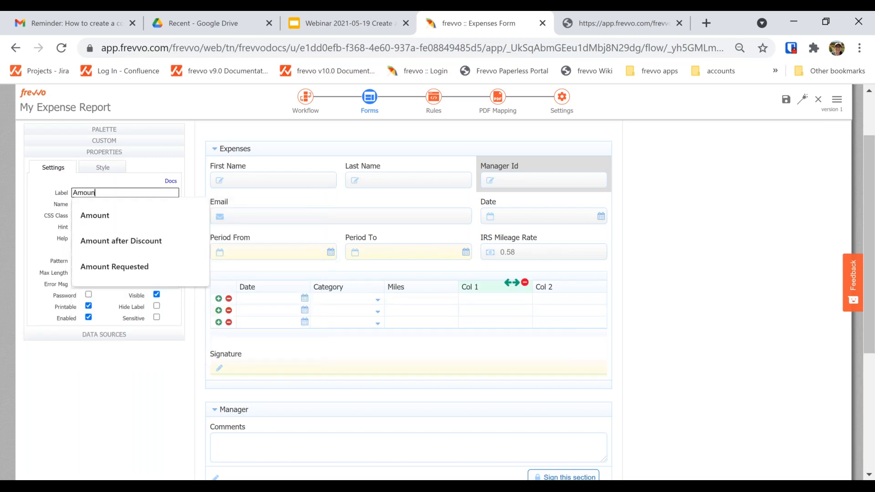
{"action": "key", "text": "Tab"}
{"action": "left_click", "coordinate": [126, 194]}
{"action": "type", "text": "t"}
{"action": "key", "text": "Tab"}
{"action": "key", "text": "BackSpace"}
{"action": "key", "text": "Tab"}
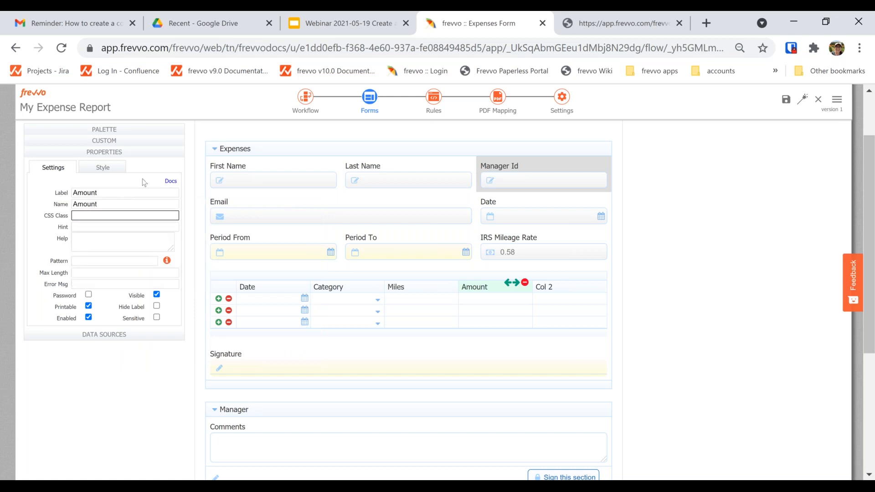
{"action": "left_click", "coordinate": [483, 299]}
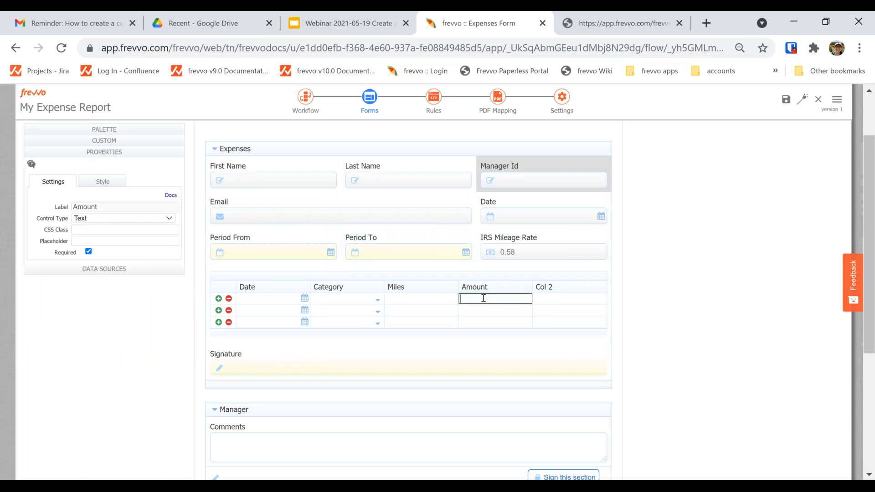
{"action": "left_click", "coordinate": [118, 219]}
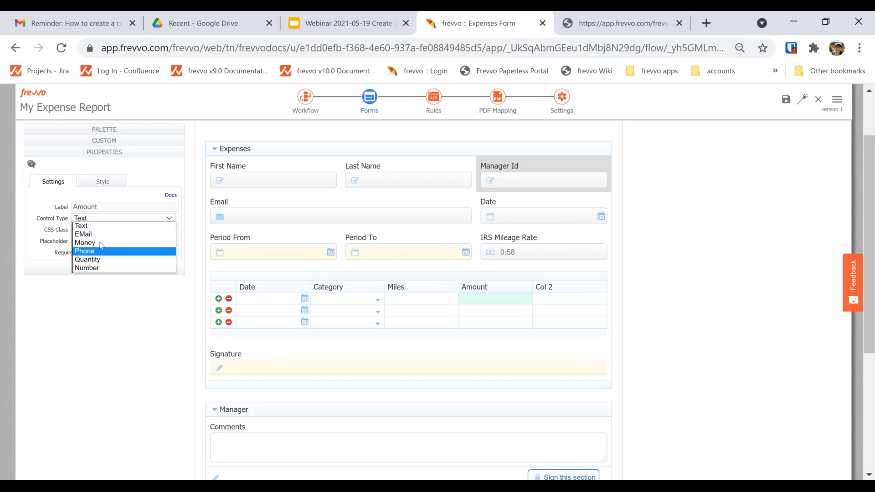
{"action": "left_click", "coordinate": [101, 244]}
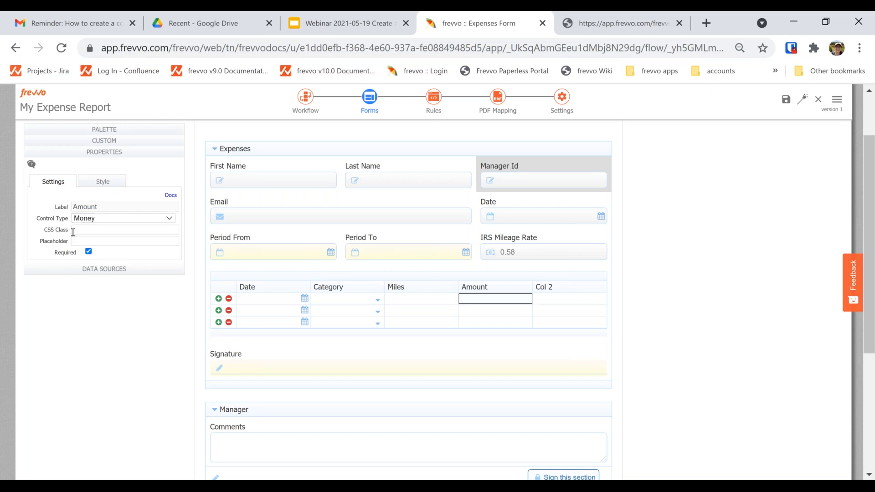
Set the label and name of the table's Col 2 column to "Notes", keeping Text as its control type.
{"action": "left_click", "coordinate": [565, 293]}
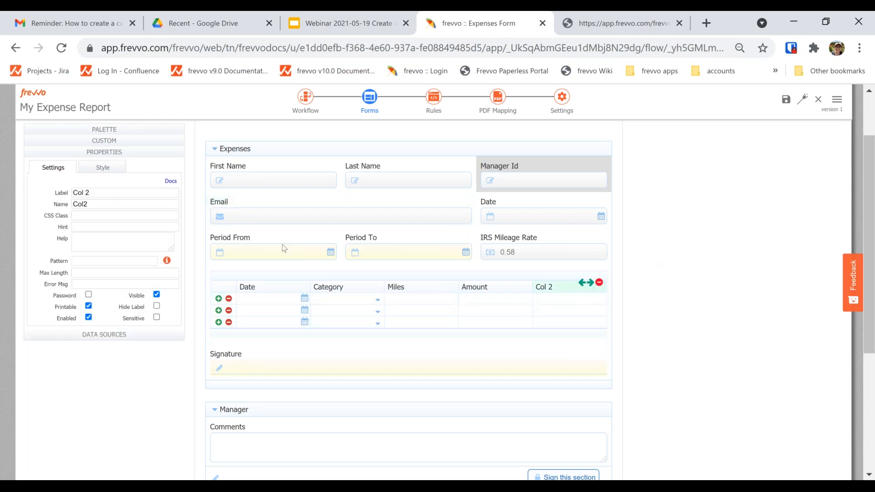
{"action": "left_click_drag", "start_coordinate": [132, 188], "coordinate": [33, 193]}
{"action": "left_click", "coordinate": [52, 193]}
{"action": "left_click_drag", "start_coordinate": [91, 194], "coordinate": [3, 198]}
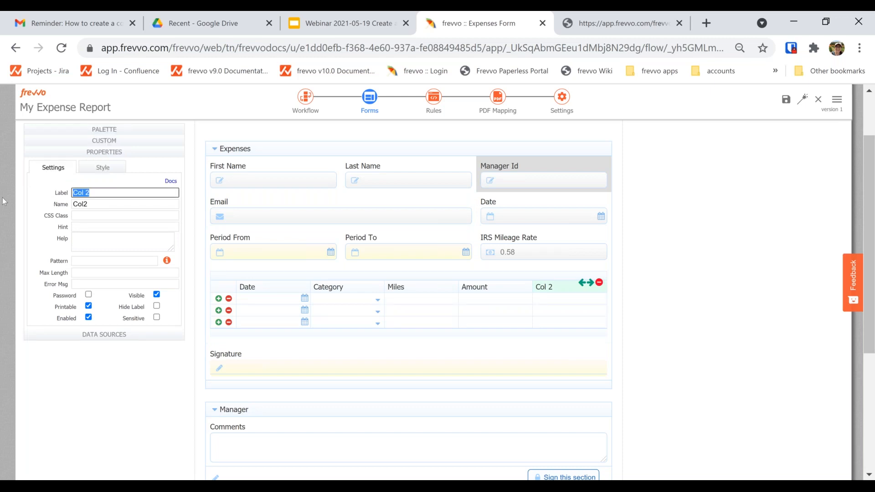
{"action": "type", "text": "Notes"}
{"action": "key", "text": "Tab"}
{"action": "type", "text": "Notes"}
{"action": "key", "text": "Tab"}
{"action": "left_click", "coordinate": [573, 297]}
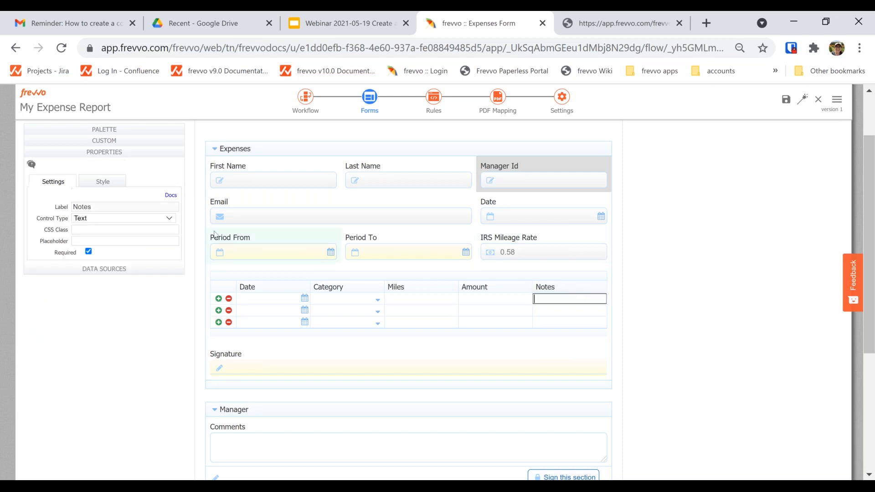
{"action": "left_click", "coordinate": [86, 220]}
{"action": "left_click", "coordinate": [88, 225]}
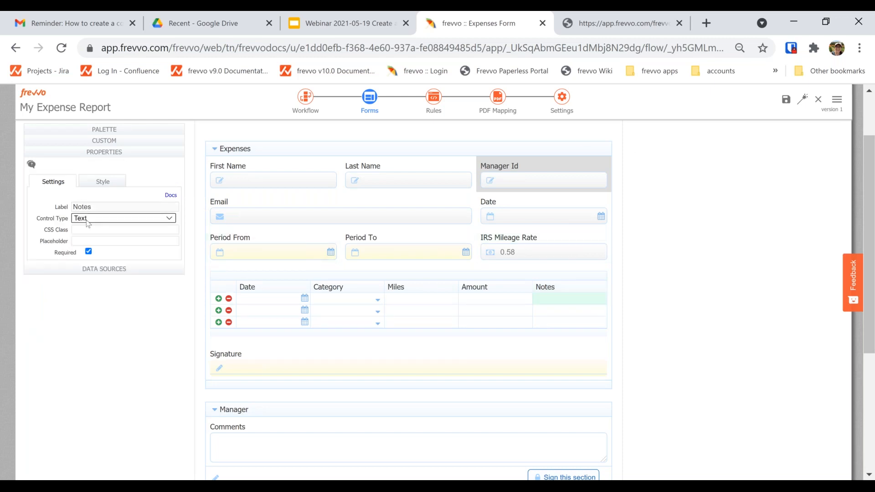
Add a Money control between the expense table and the Signature control, and label it "Cash Advance".
{"action": "left_click", "coordinate": [117, 130]}
{"action": "left_click_drag", "start_coordinate": [514, 342], "coordinate": [437, 370]}
{"action": "left_click", "coordinate": [108, 398]}
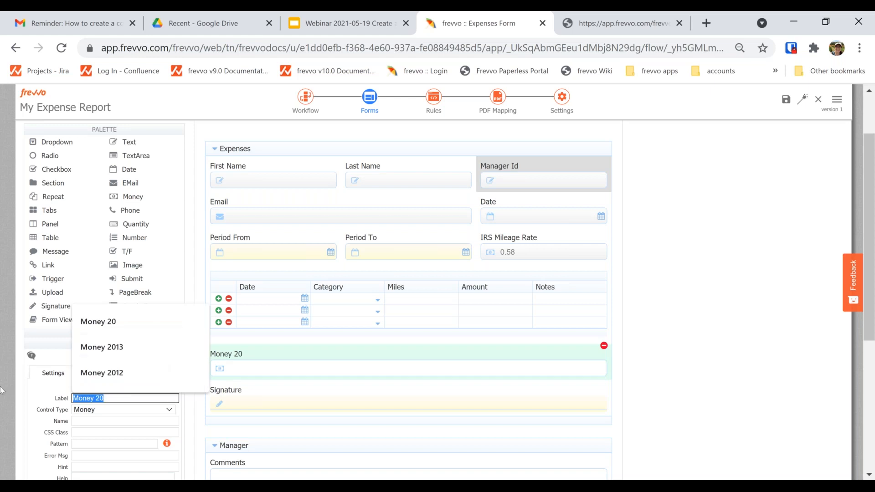
{"action": "type", "text": "Cash"}
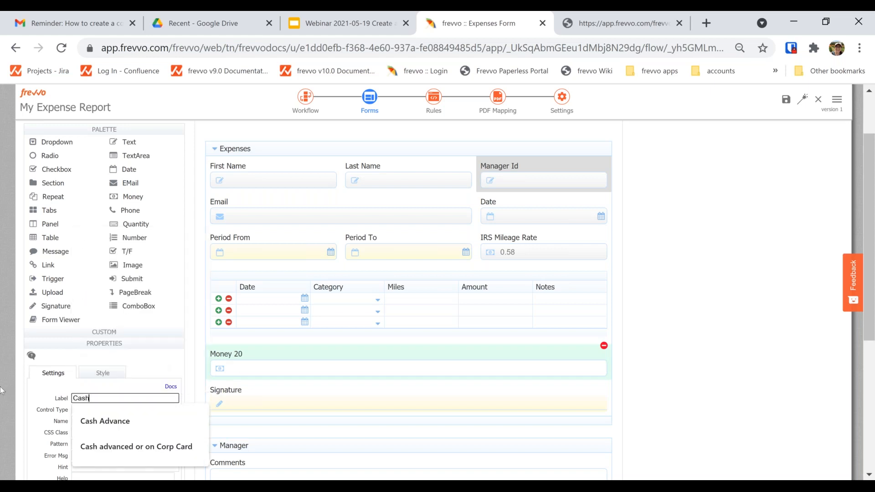
{"action": "type", "text": " ADDVANCE"}
{"action": "key", "text": "BackSpace"}
{"action": "key", "text": "BackSpace"}
{"action": "key", "text": "BackSpace"}
{"action": "key", "text": "BackSpace"}
{"action": "type", "text": "dvance"}
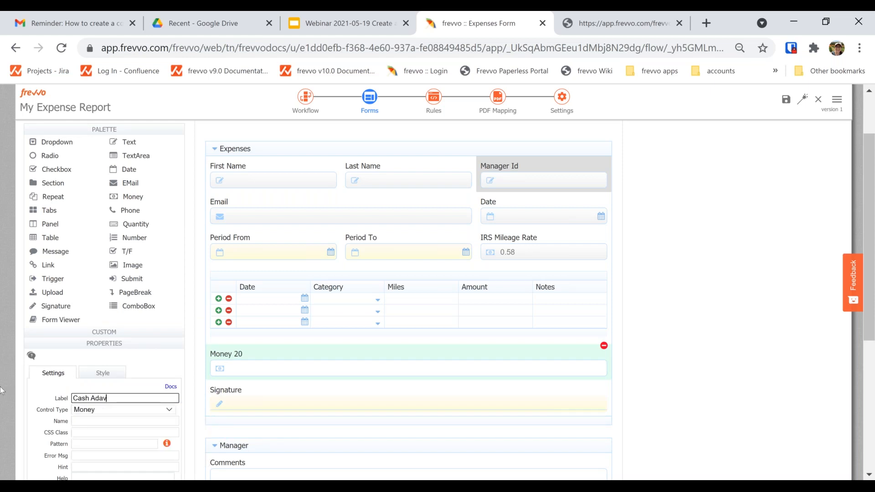
{"action": "key", "text": "Tab"}
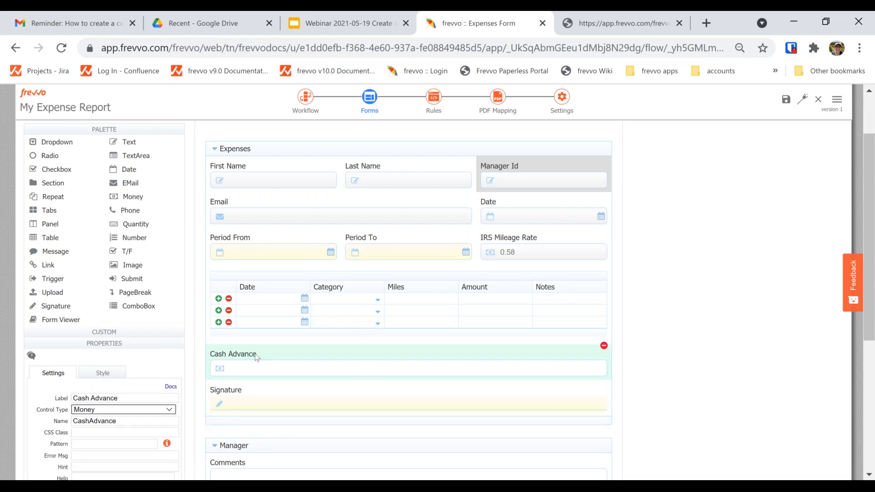
Set the Cash Advance control's width to 6 of the 12 columns, half of the form row.
{"action": "left_click", "coordinate": [86, 133]}
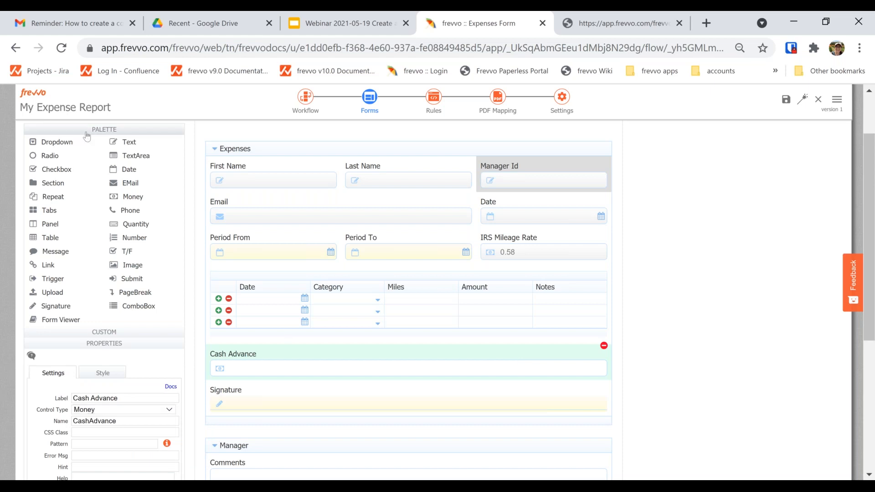
{"action": "left_click", "coordinate": [103, 183]}
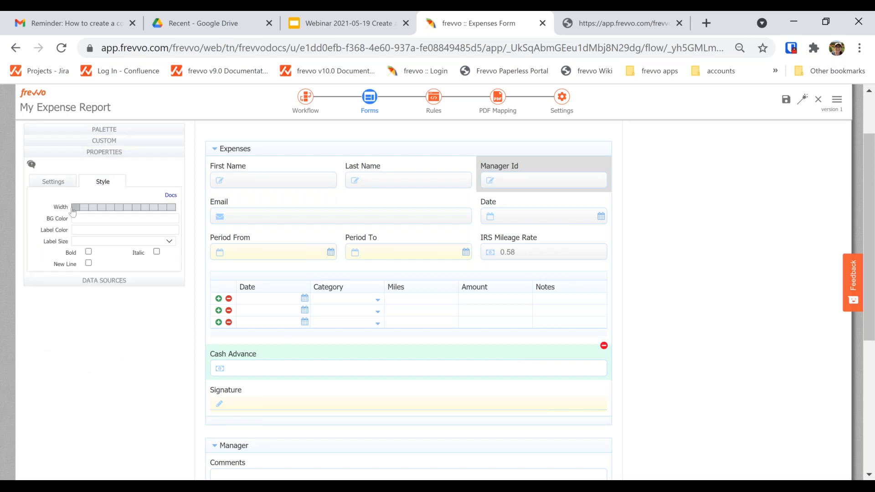
{"action": "left_click", "coordinate": [117, 208]}
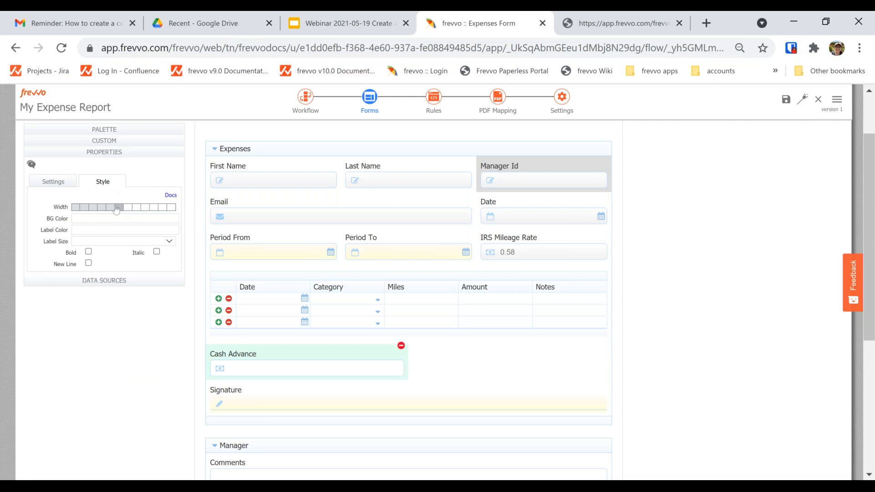
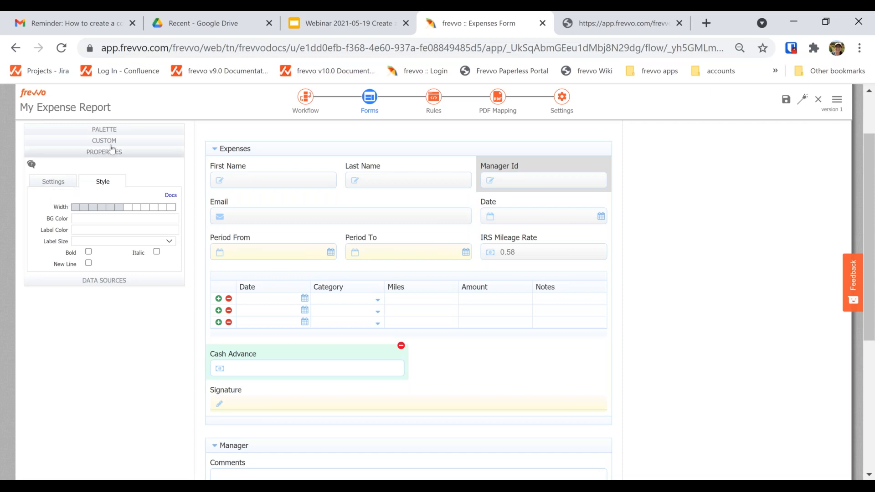
Add a Money control beside Cash Advance, label it "Total Due", and turn off its Enabled property.
{"action": "left_click", "coordinate": [114, 130]}
{"action": "left_click_drag", "start_coordinate": [124, 197], "coordinate": [410, 365]}
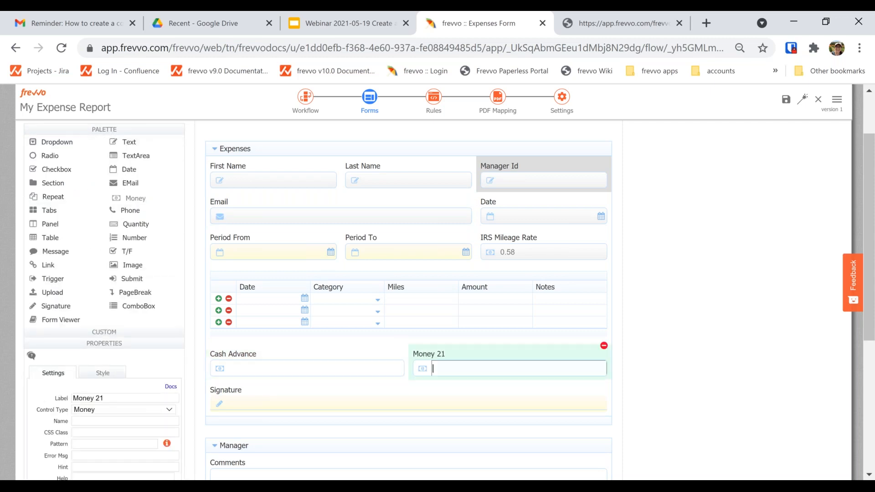
{"action": "left_click_drag", "start_coordinate": [115, 399], "coordinate": [2, 415]}
{"action": "type", "text": "Total Due"}
{"action": "key", "text": "Tab"}
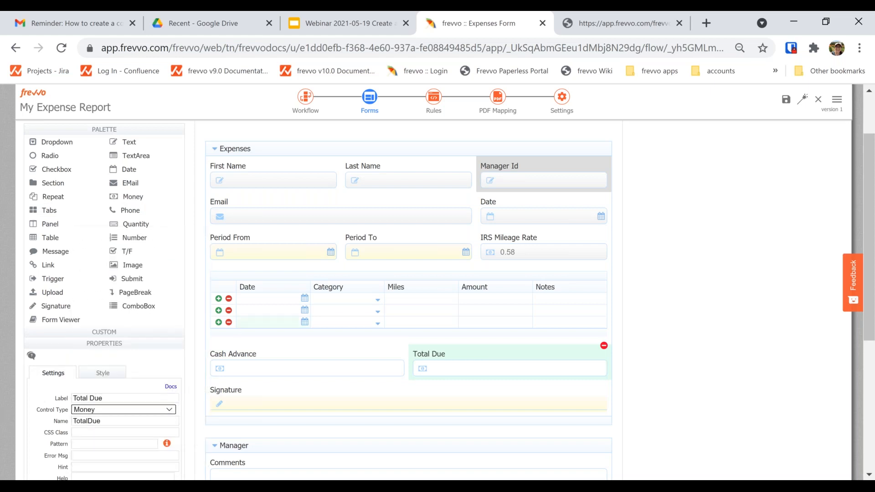
{"action": "left_click", "coordinate": [104, 130]}
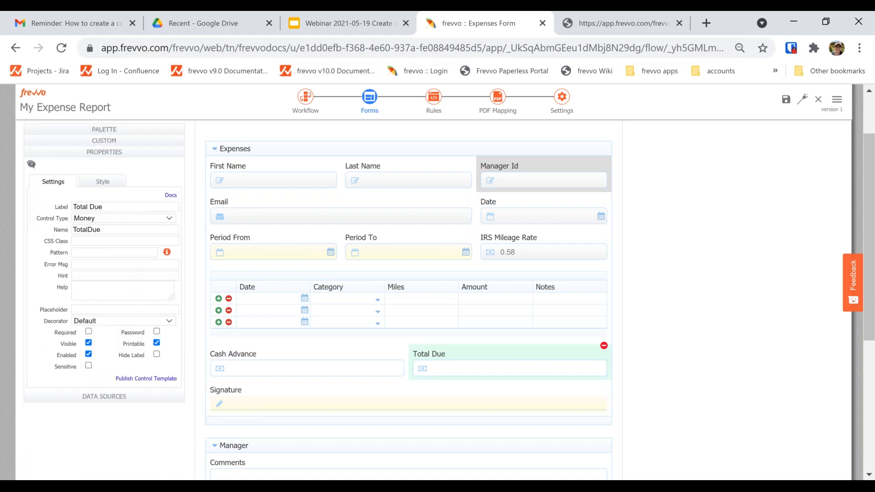
{"action": "left_click", "coordinate": [88, 354]}
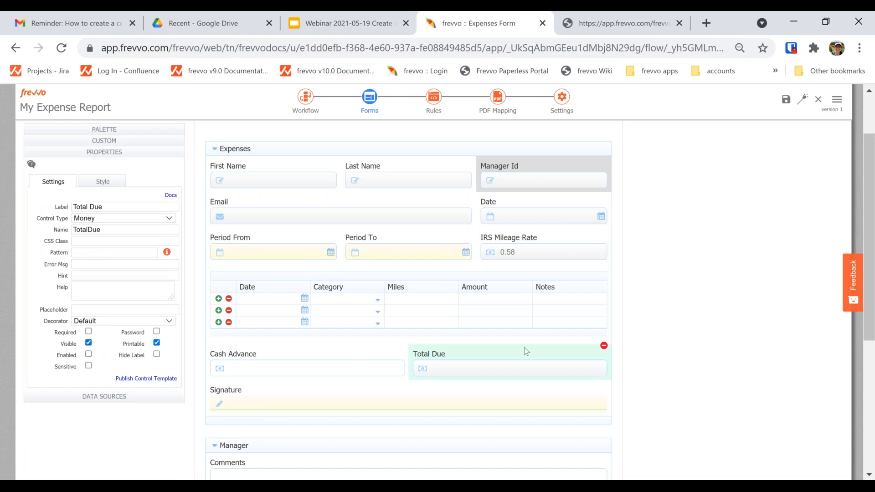
Add an Upload control between Cash Advance and the Signature control, and label it "Attach Receipts Here".
{"action": "scroll", "coordinate": [526, 351], "scroll_direction": "down", "scroll_amount": 2}
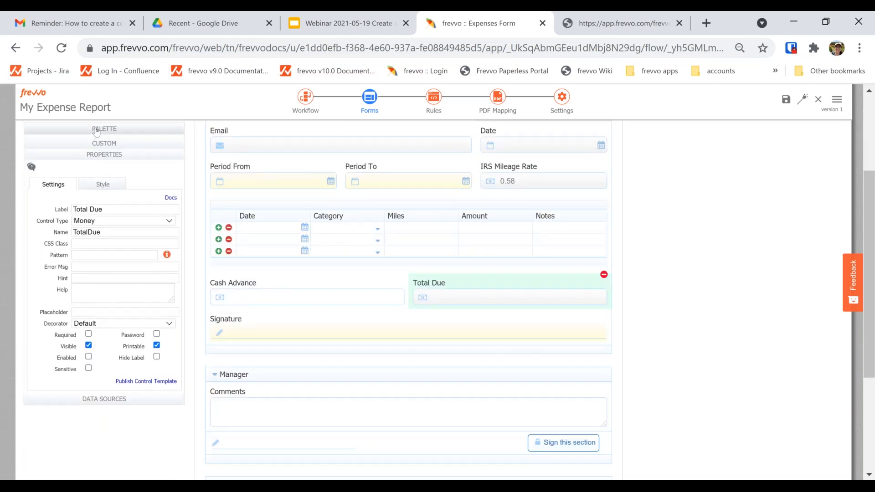
{"action": "left_click", "coordinate": [96, 130]}
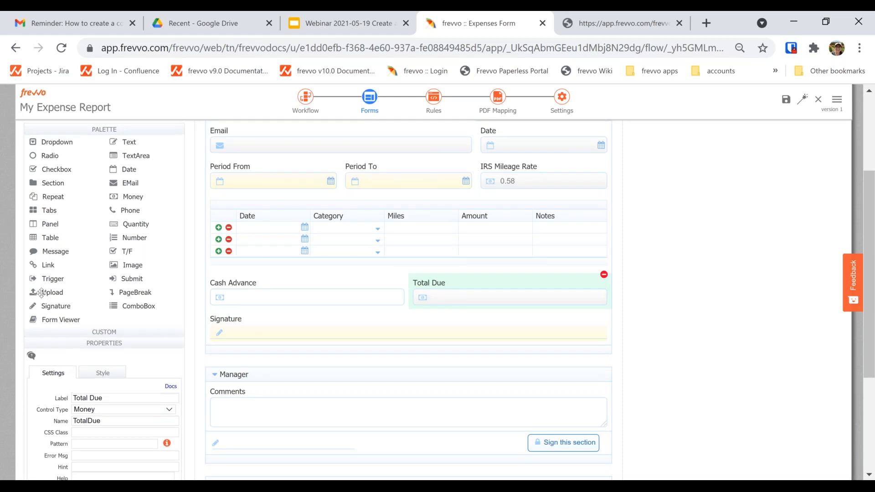
{"action": "left_click_drag", "start_coordinate": [42, 293], "coordinate": [567, 302]}
{"action": "left_click", "coordinate": [127, 381]}
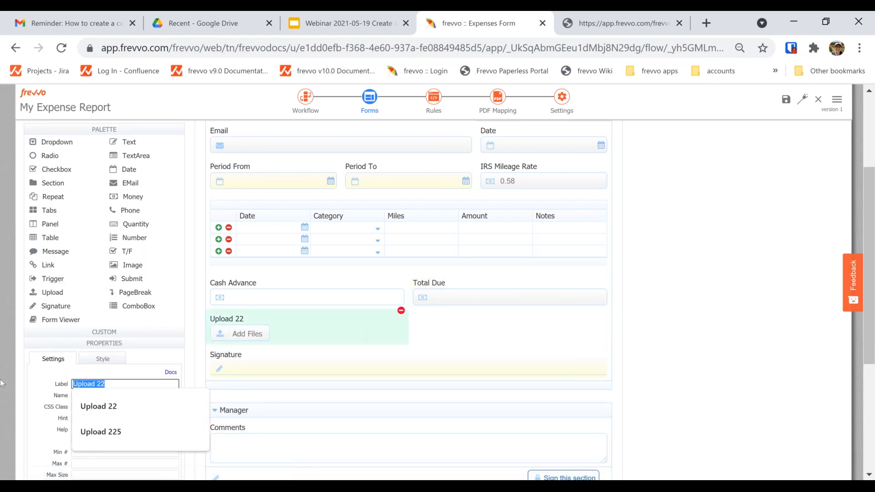
{"action": "type", "text": "Attach Other Documents"}
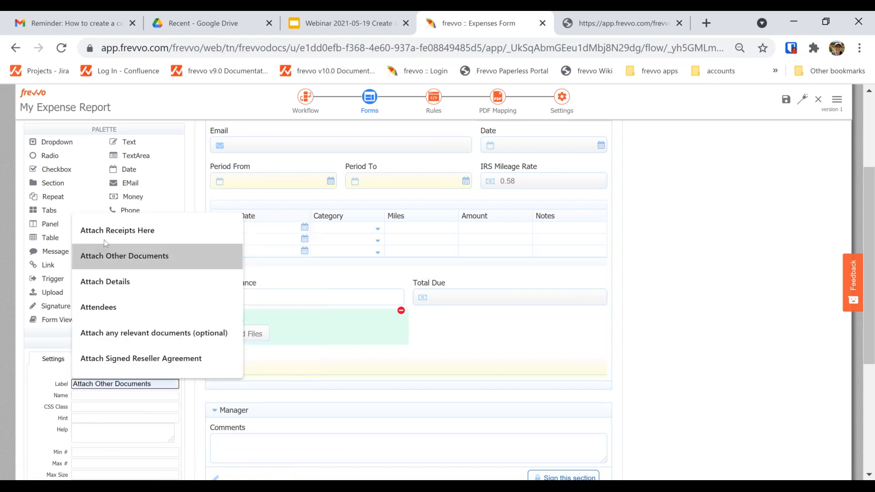
{"action": "left_click", "coordinate": [109, 232]}
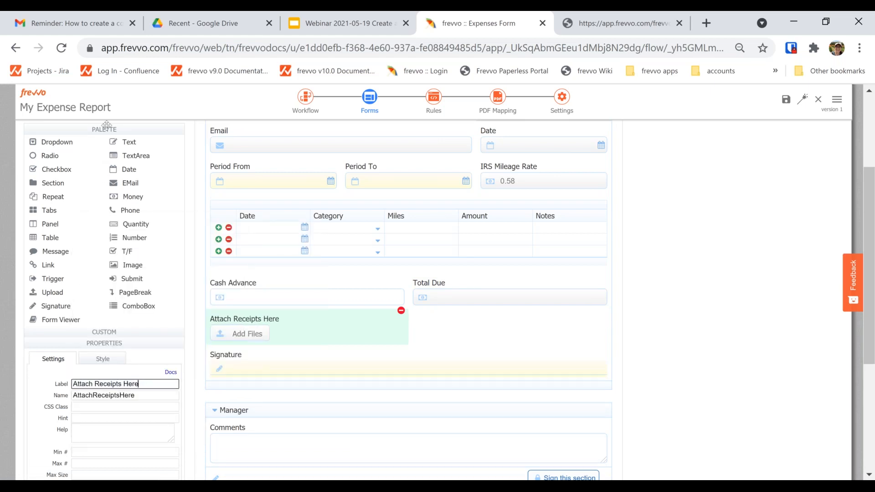
Set the upload control's file name pattern to "{$FILENAME}_Receipts_{lastName}".
{"action": "scroll", "coordinate": [107, 128], "scroll_direction": "down", "scroll_amount": 3}
{"action": "scroll", "coordinate": [108, 126], "scroll_direction": "up", "scroll_amount": 3}
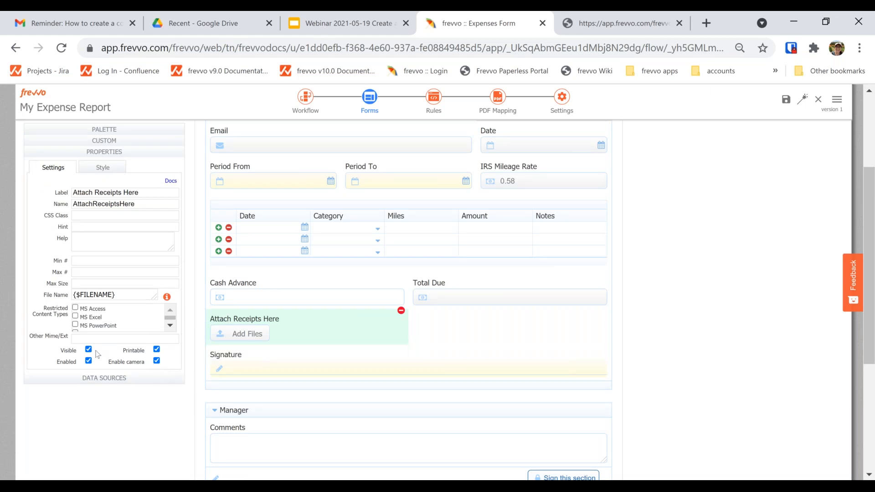
{"action": "triple_click", "coordinate": [133, 295]}
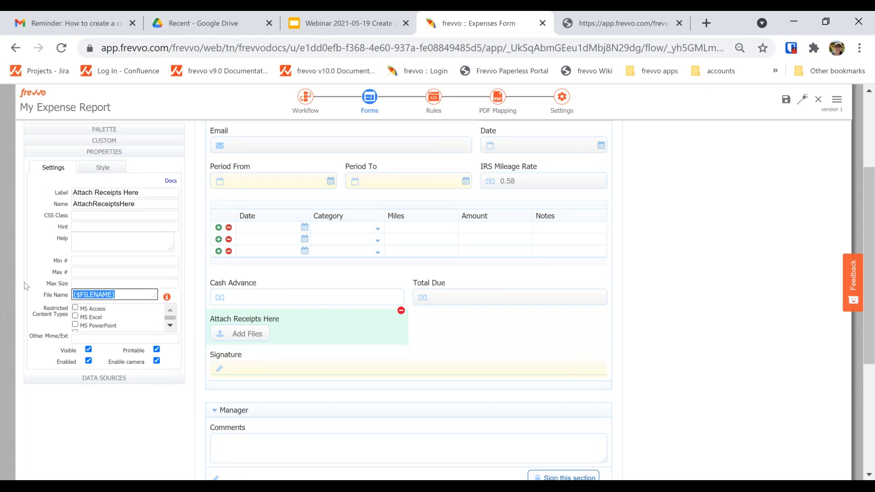
{"action": "left_click", "coordinate": [133, 295]}
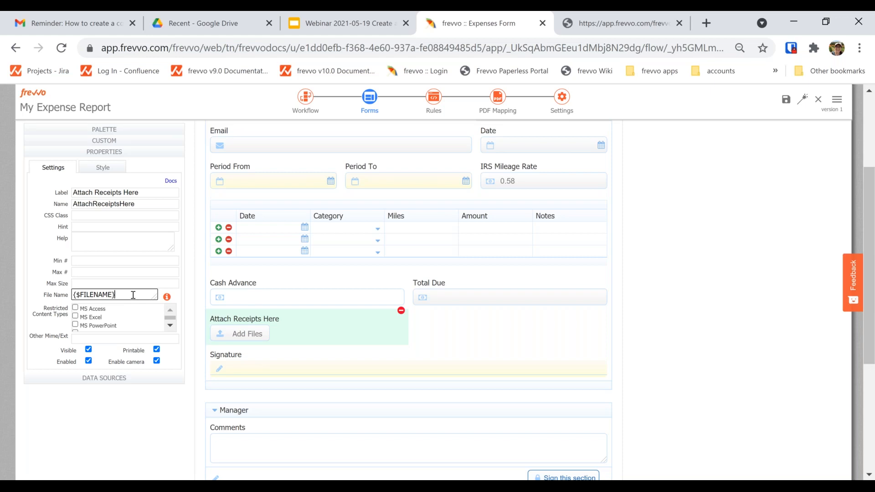
{"action": "type", "text": "_Receipts"}
{"action": "key", "text": "BackSpace"}
{"action": "key", "text": "BackSpace"}
{"action": "type", "text": "ts_{lstNa"}
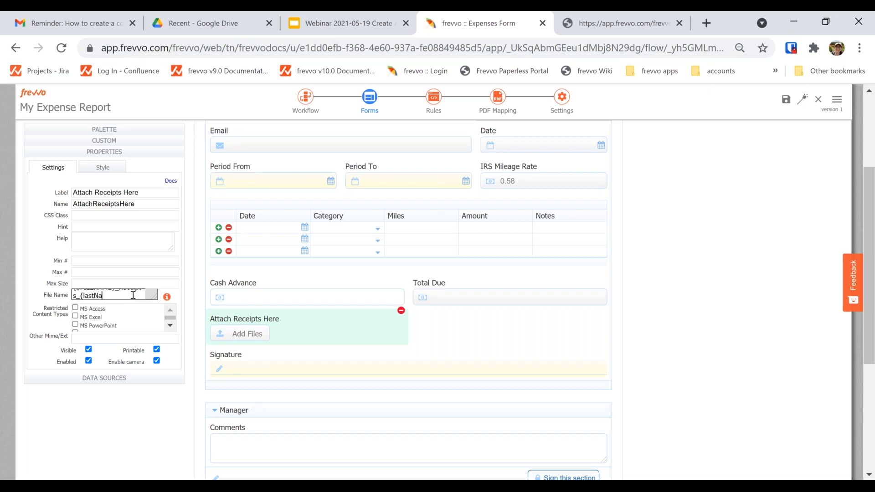
{"action": "type", "text": "me}"}
{"action": "key", "text": "Tab"}
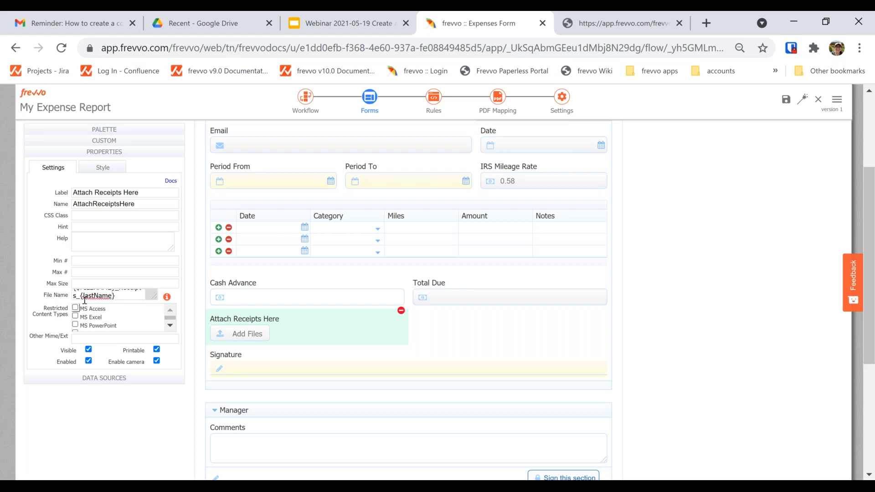
{"action": "left_click_drag", "start_coordinate": [85, 299], "coordinate": [113, 296]}
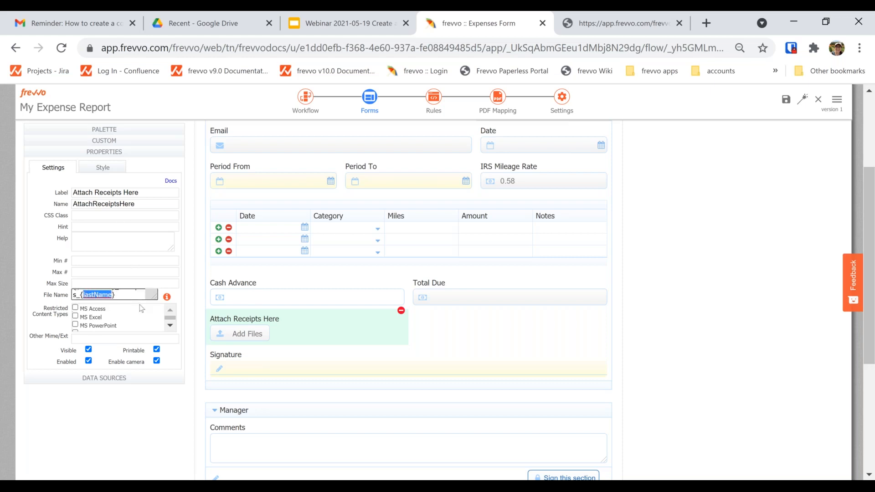
{"action": "left_click", "coordinate": [129, 311]}
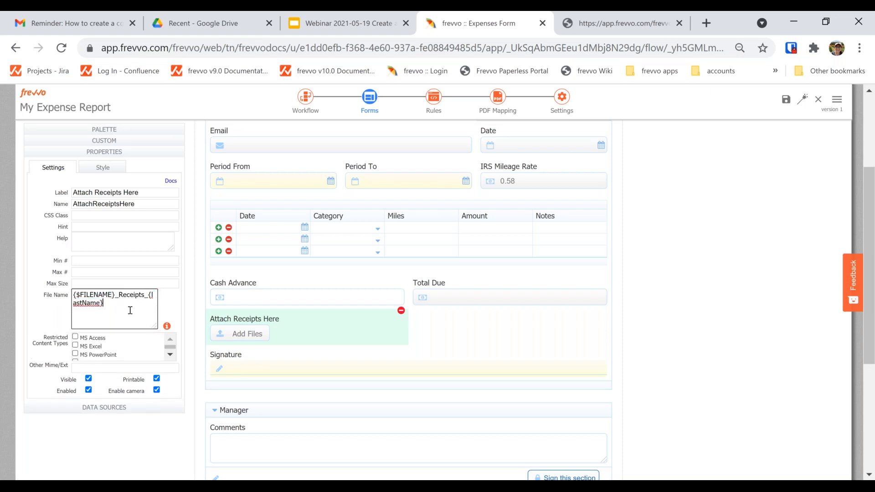
Examine the upload control's restricted content types, maximum size, and minimum and maximum file count settings.
{"action": "scroll", "coordinate": [171, 359], "scroll_direction": "down", "scroll_amount": 5}
{"action": "scroll", "coordinate": [172, 349], "scroll_direction": "up", "scroll_amount": 5}
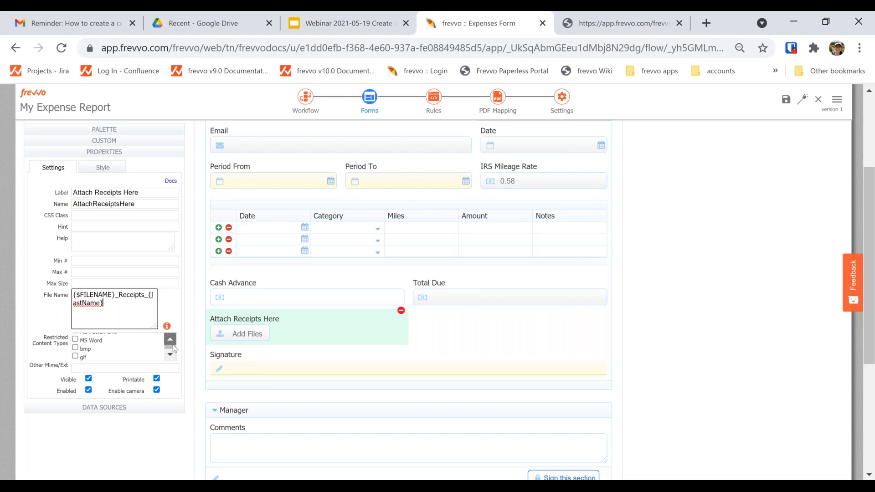
{"action": "left_click", "coordinate": [135, 284]}
{"action": "left_click", "coordinate": [125, 271]}
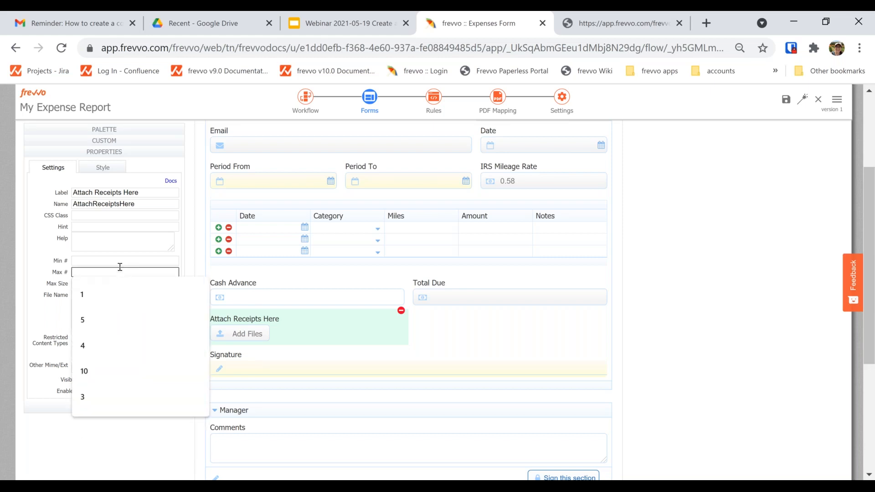
{"action": "left_click", "coordinate": [118, 261]}
{"action": "left_click", "coordinate": [57, 254]}
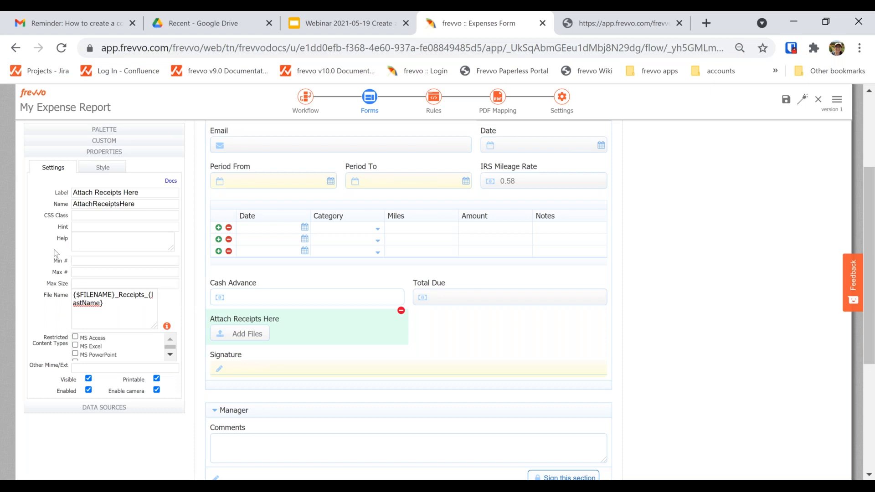
{"action": "left_click", "coordinate": [109, 263]}
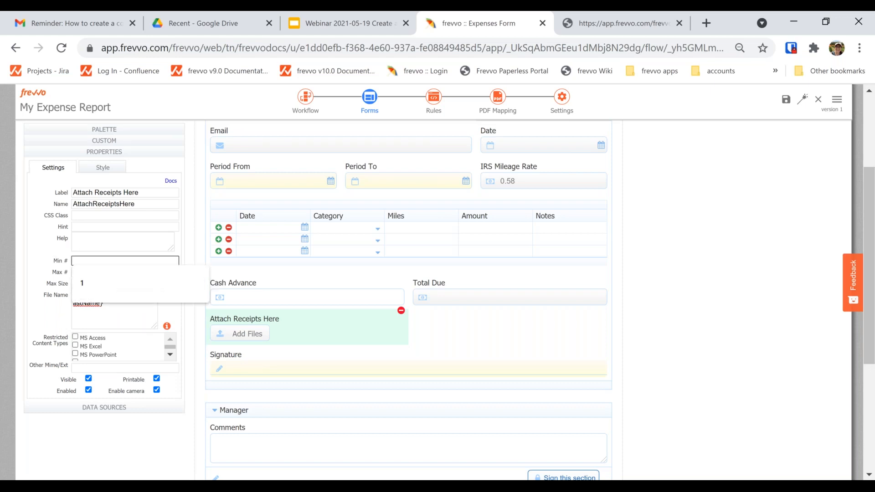
{"action": "left_click", "coordinate": [59, 259]}
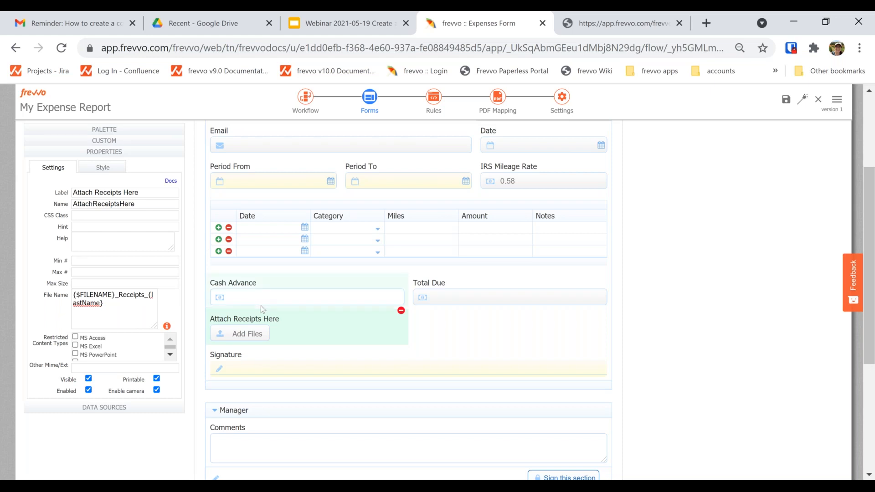
Add an Image control above the Expenses section and upload Picture1.png into it.
{"action": "scroll", "coordinate": [375, 305], "scroll_direction": "up", "scroll_amount": 5}
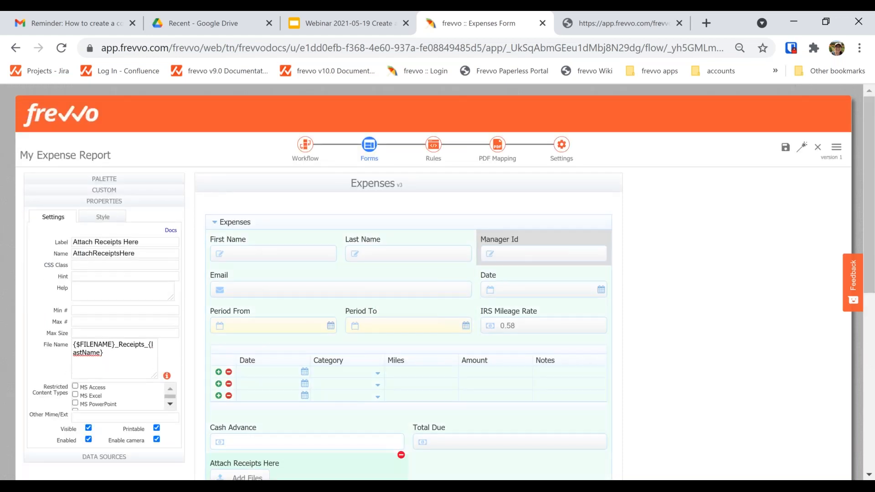
{"action": "left_click", "coordinate": [100, 202]}
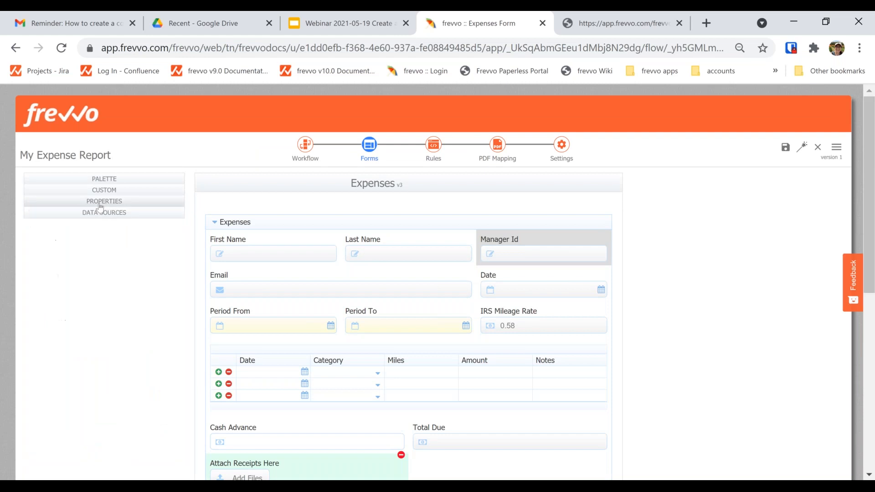
{"action": "left_click", "coordinate": [97, 178]}
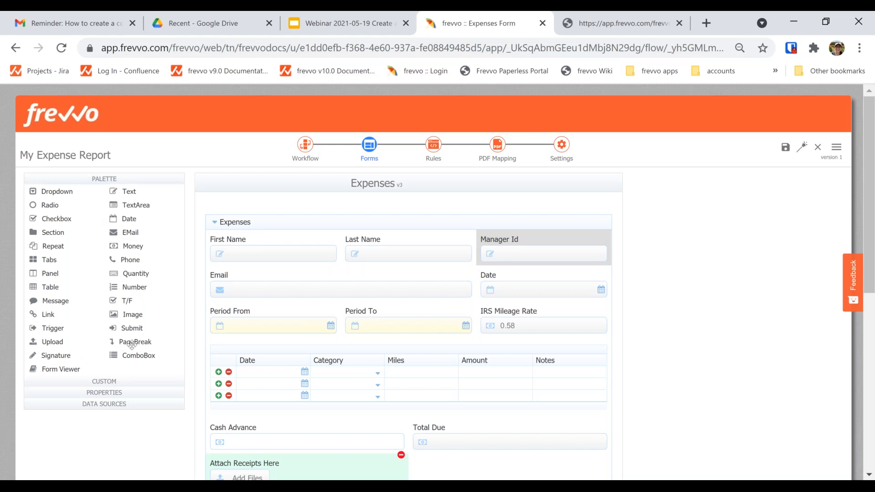
{"action": "left_click_drag", "start_coordinate": [122, 315], "coordinate": [273, 206]}
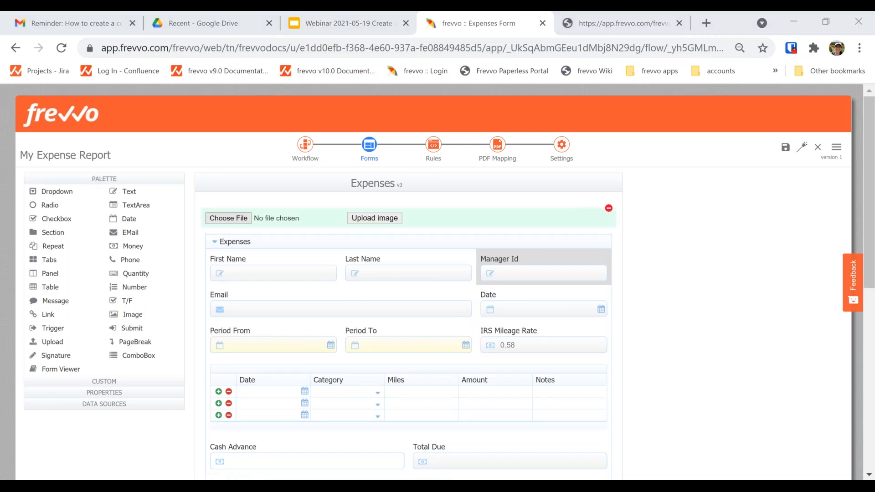
{"action": "left_click", "coordinate": [233, 219]}
{"action": "left_click", "coordinate": [451, 269]}
{"action": "left_click", "coordinate": [483, 390]}
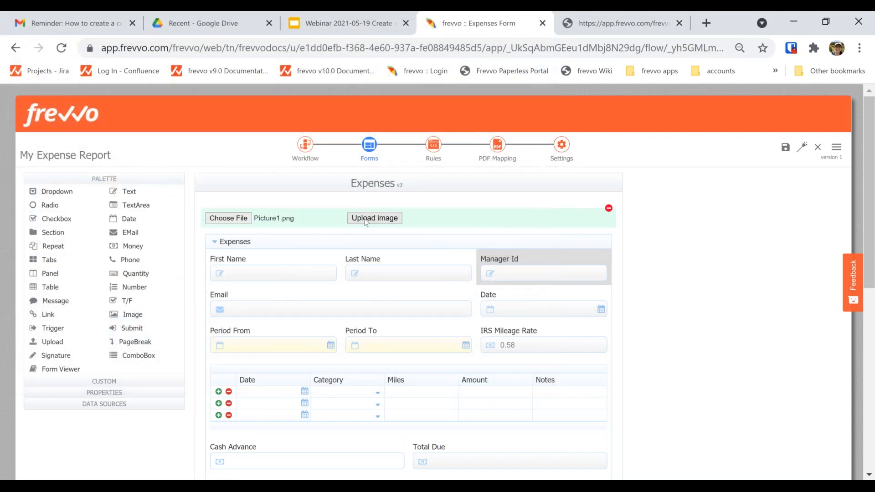
{"action": "left_click", "coordinate": [366, 222]}
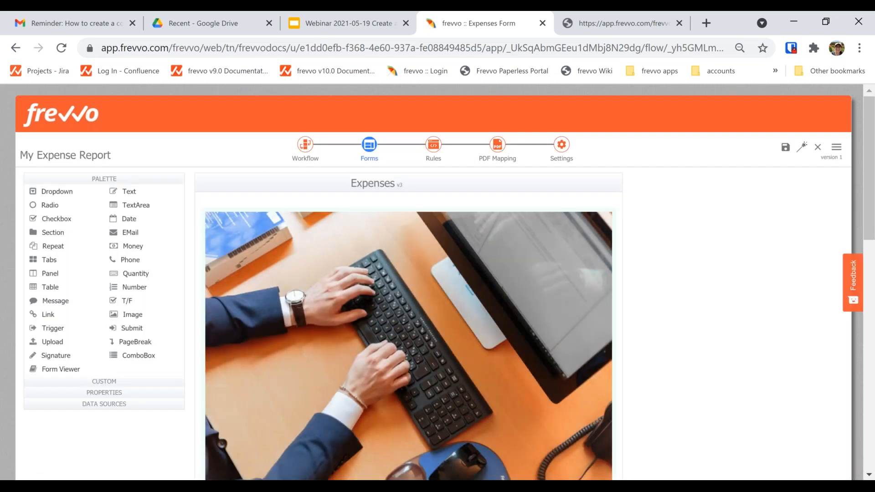
Set the image's width to 3 of the 12 columns.
{"action": "left_click", "coordinate": [104, 393]}
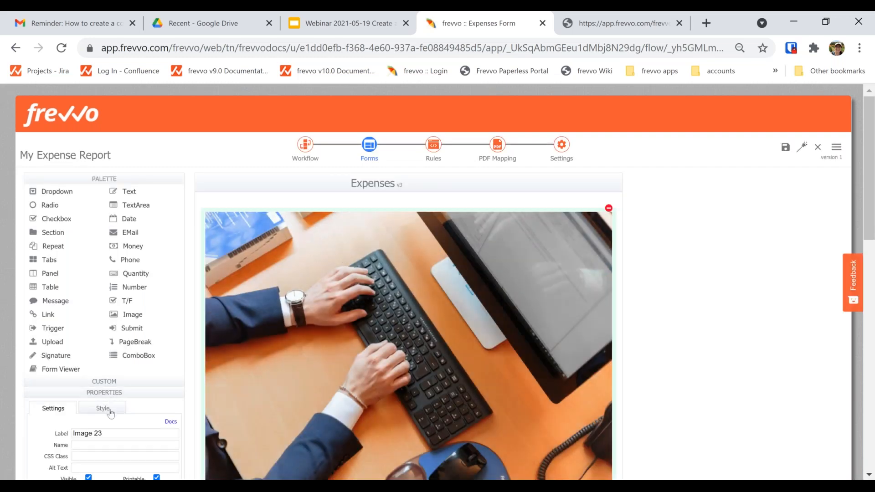
{"action": "left_click", "coordinate": [102, 408]}
{"action": "left_click", "coordinate": [96, 434]}
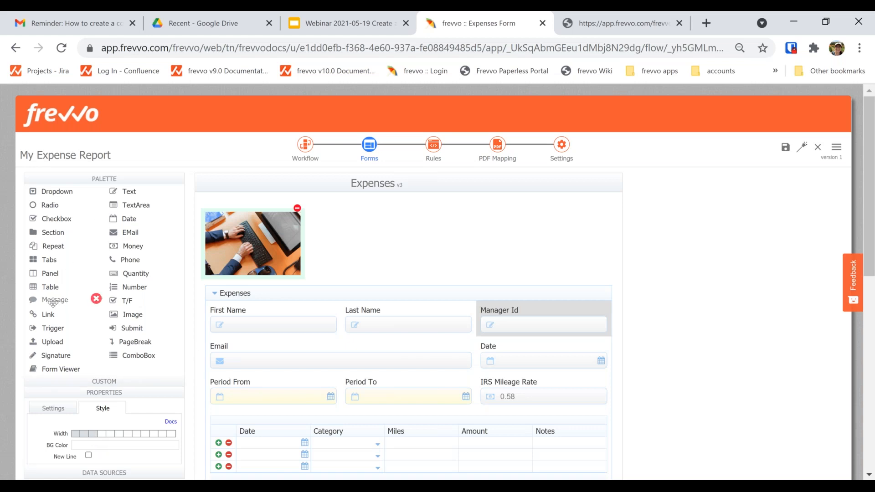
Add a Message control beside the image and set its width to 9 of the 12 columns.
{"action": "left_click_drag", "start_coordinate": [47, 304], "coordinate": [307, 258]}
{"action": "left_click", "coordinate": [101, 181]}
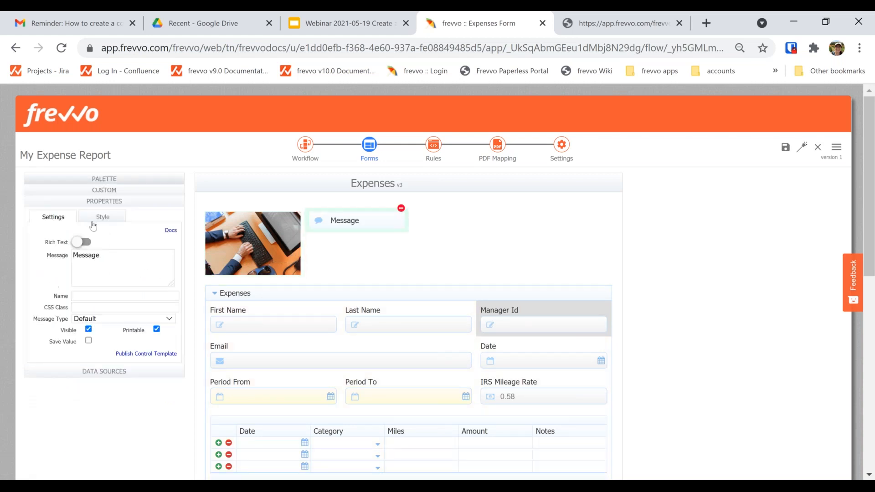
{"action": "left_click", "coordinate": [107, 218]}
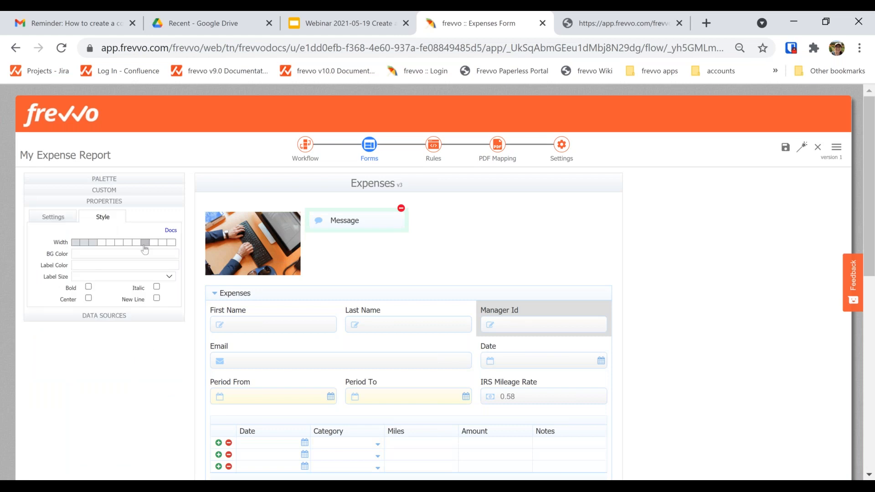
{"action": "left_click", "coordinate": [145, 244]}
Turn on Rich Text for the message control and replace its text with "Expense Report".
{"action": "left_click", "coordinate": [53, 218]}
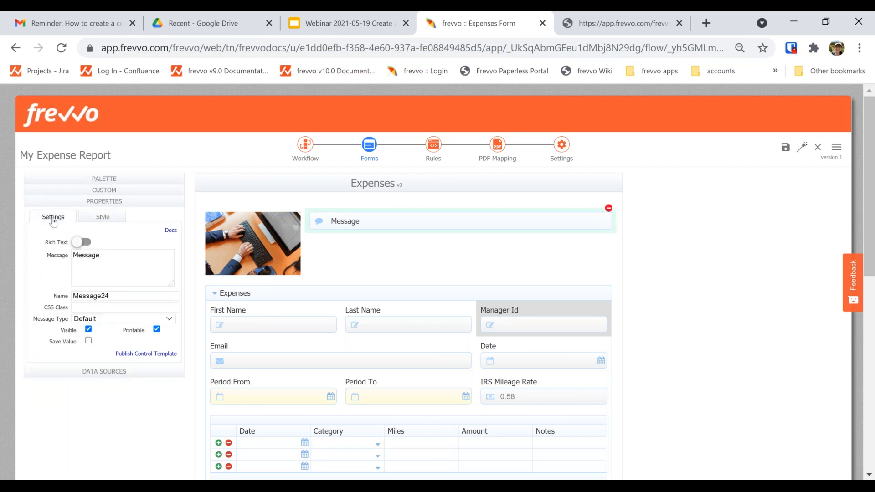
{"action": "left_click", "coordinate": [78, 243]}
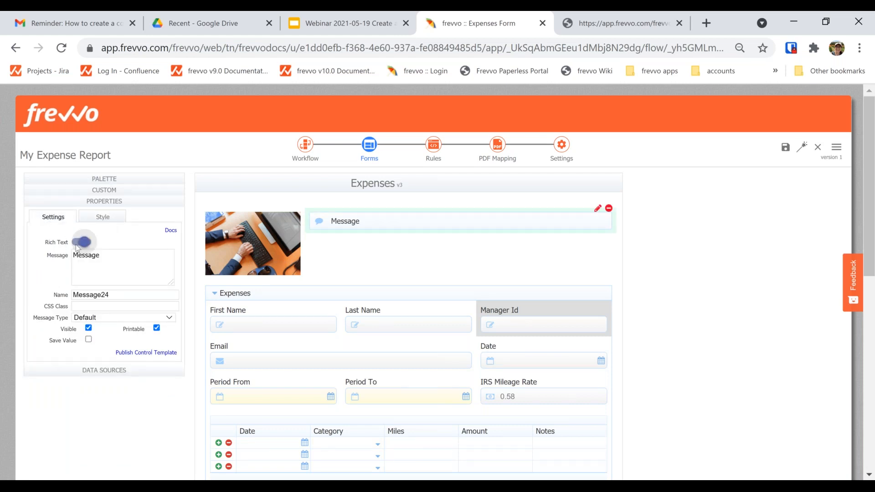
{"action": "left_click", "coordinate": [112, 256]}
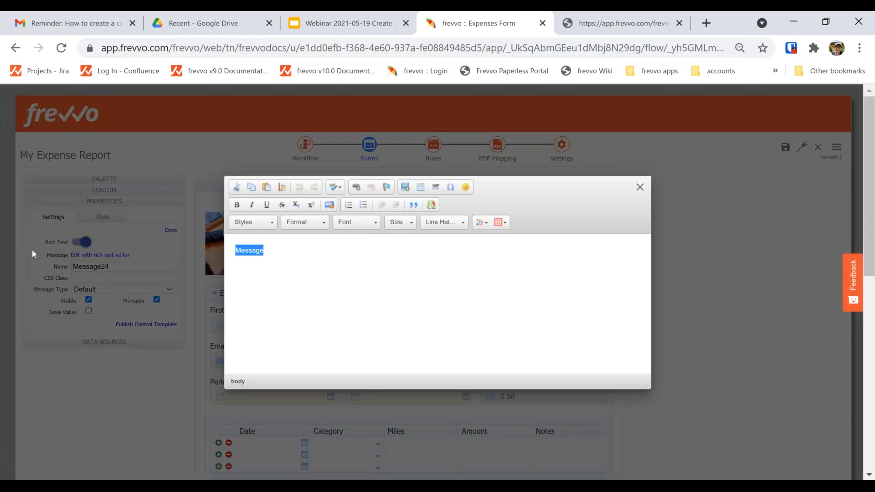
{"action": "type", "text": "Expense Report"}
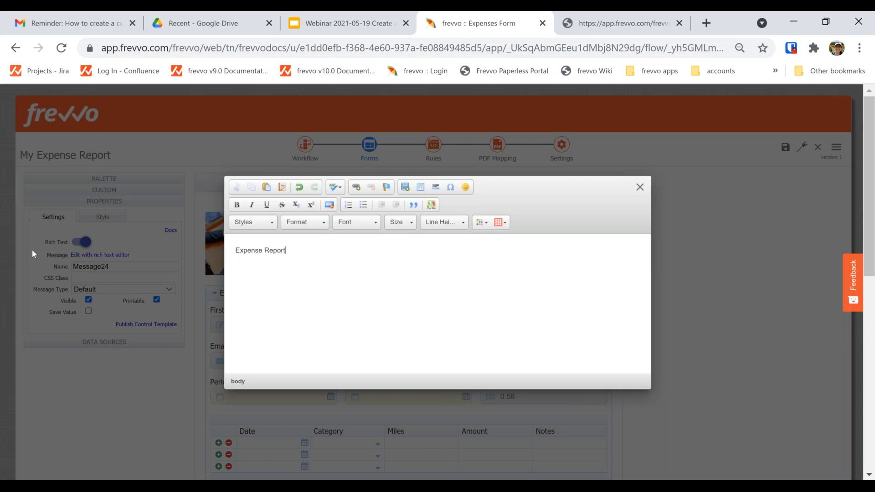
Format the "Expense Report" message text with the Italic Title style, bold and a blue text color, and close the rich text editor.
{"action": "left_click_drag", "start_coordinate": [290, 249], "coordinate": [222, 249]}
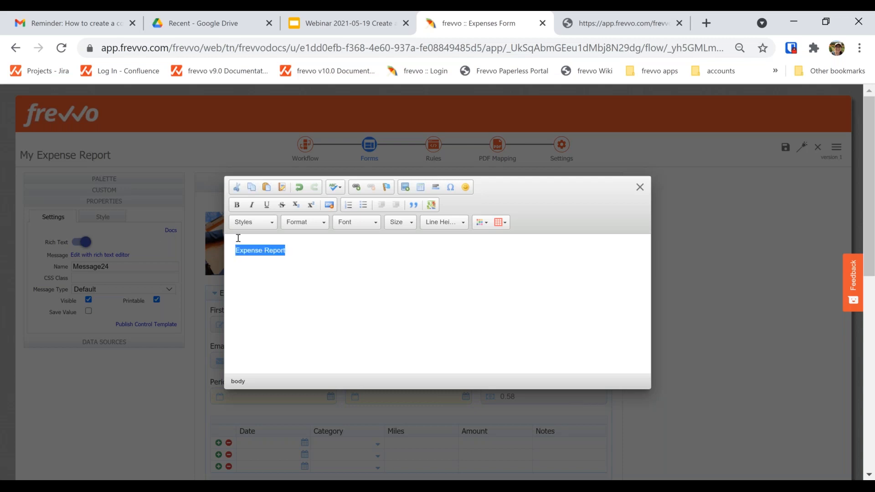
{"action": "left_click", "coordinate": [253, 222]}
{"action": "left_click", "coordinate": [252, 251]}
{"action": "left_click", "coordinate": [236, 205]}
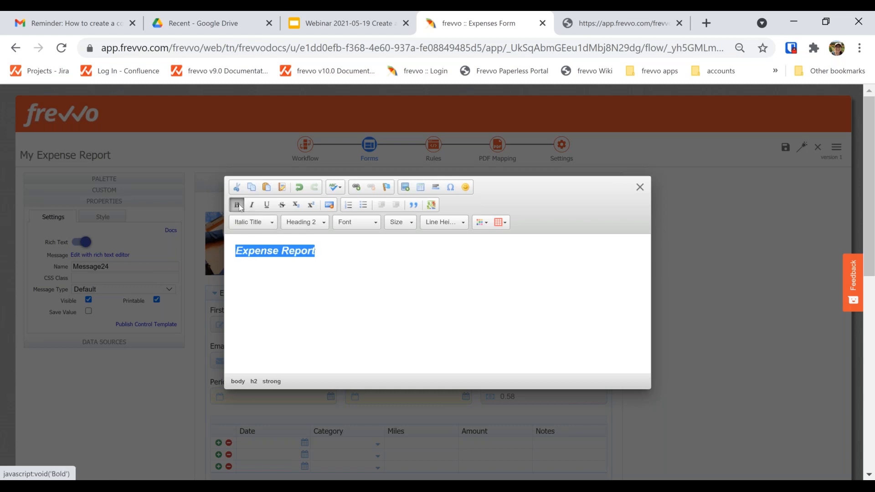
{"action": "left_click", "coordinate": [483, 222]}
{"action": "left_click", "coordinate": [501, 256]}
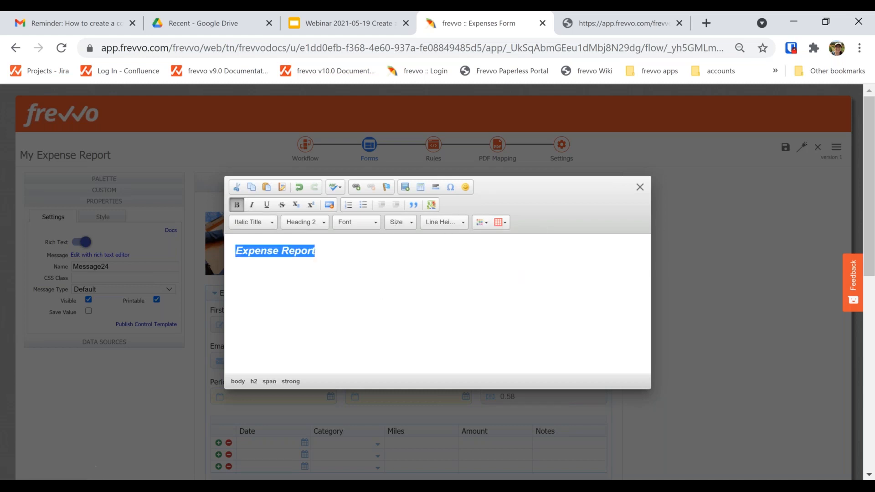
{"action": "left_click", "coordinate": [640, 187]}
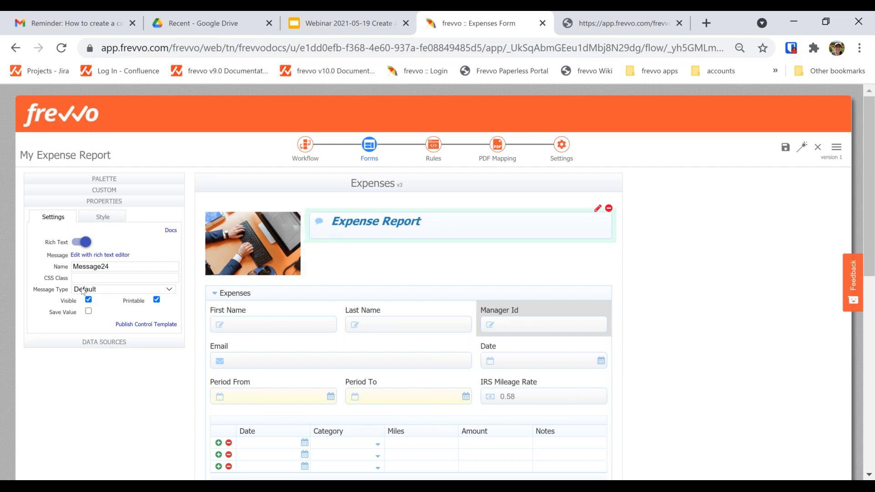
Set the "Expense Report" message control's message type to None and center its text.
{"action": "left_click", "coordinate": [83, 292]}
{"action": "left_click", "coordinate": [87, 311]}
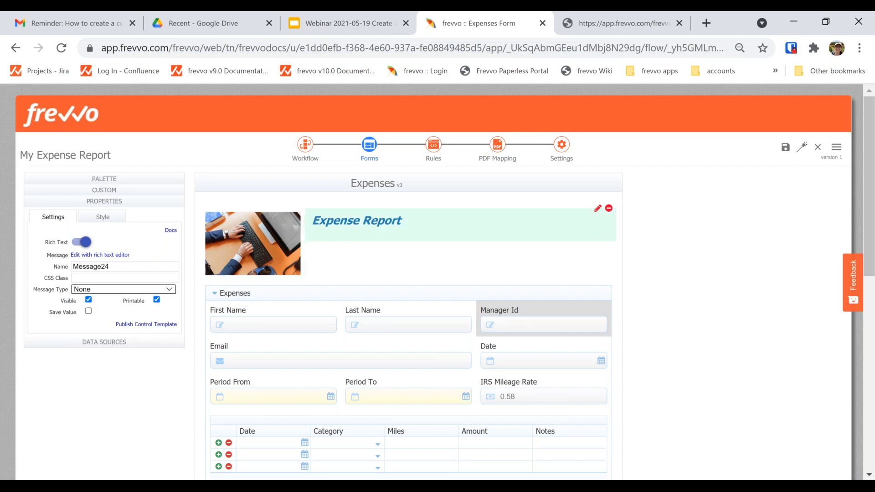
{"action": "left_click", "coordinate": [102, 218]}
{"action": "left_click", "coordinate": [88, 299]}
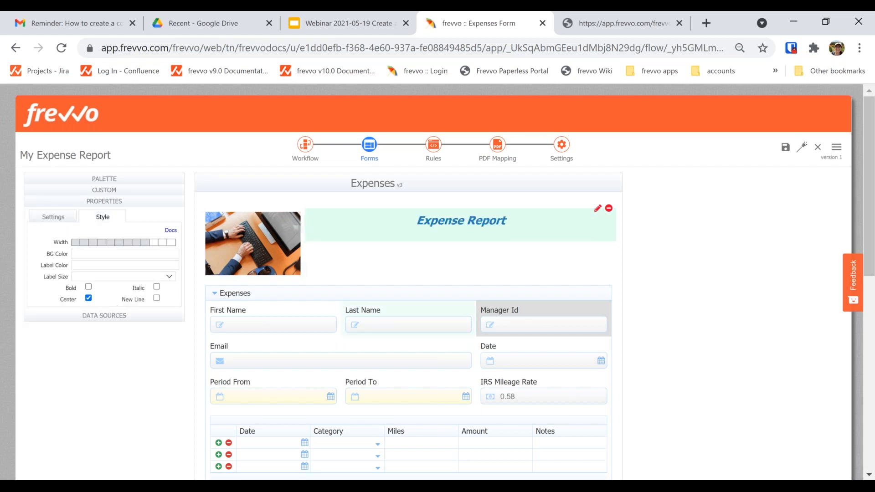
Insert a blank line above the "Expense Report" text in the message and look over the whole form.
{"action": "left_click", "coordinate": [599, 210]}
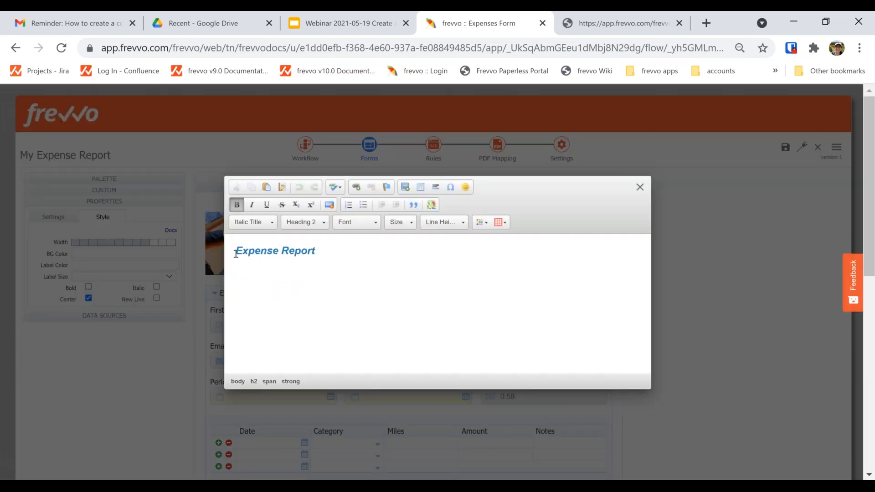
{"action": "left_click", "coordinate": [640, 187]}
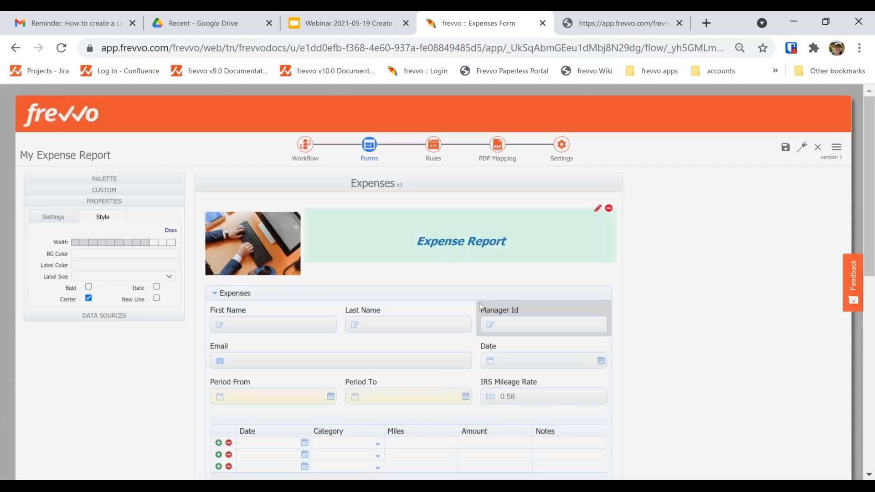
{"action": "scroll", "coordinate": [673, 293], "scroll_direction": "down", "scroll_amount": 2}
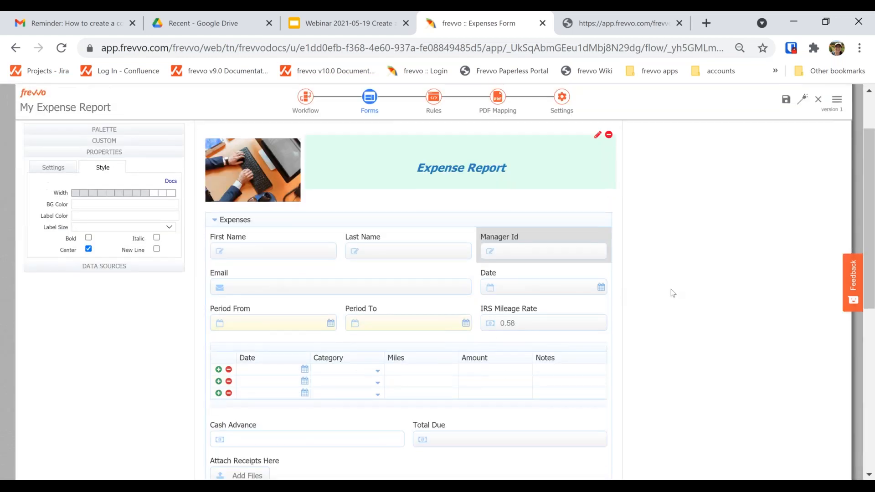
{"action": "scroll", "coordinate": [673, 293], "scroll_direction": "down", "scroll_amount": 8}
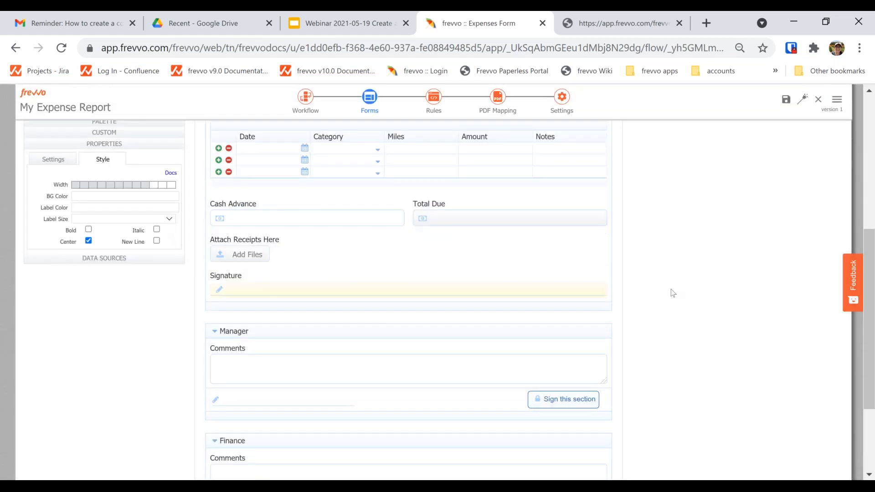
{"action": "scroll", "coordinate": [674, 293], "scroll_direction": "up", "scroll_amount": 10}
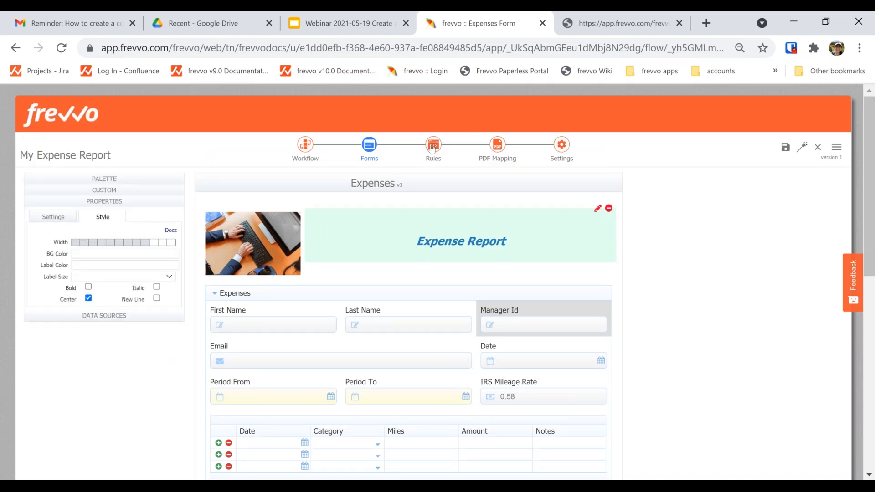
Open the Expenses form's rules and examine the rule that initializes the User Name, Email, Manager Id and Date fields.
{"action": "left_click", "coordinate": [433, 145]}
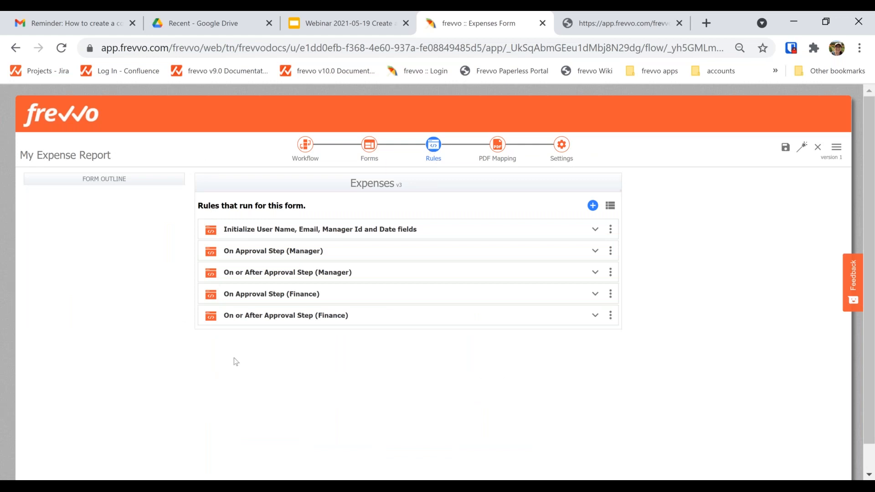
{"action": "left_click", "coordinate": [241, 230]}
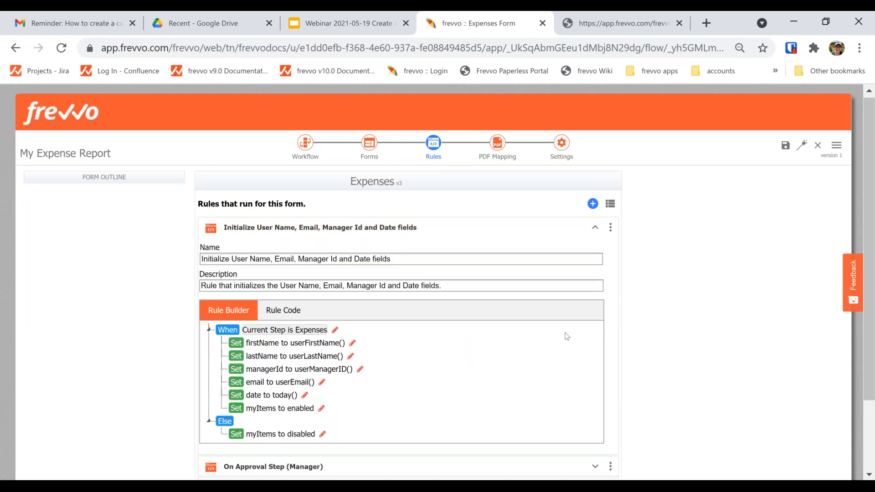
{"action": "scroll", "coordinate": [567, 336], "scroll_direction": "down", "scroll_amount": 2}
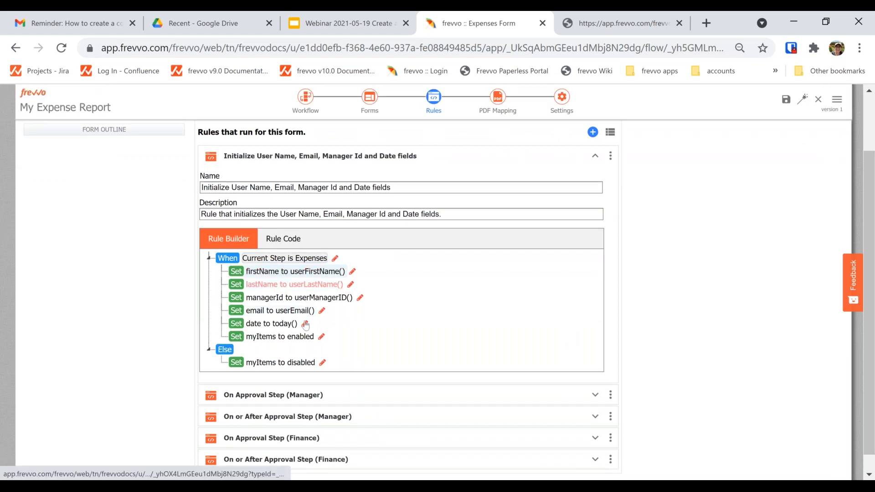
{"action": "left_click", "coordinate": [241, 156]}
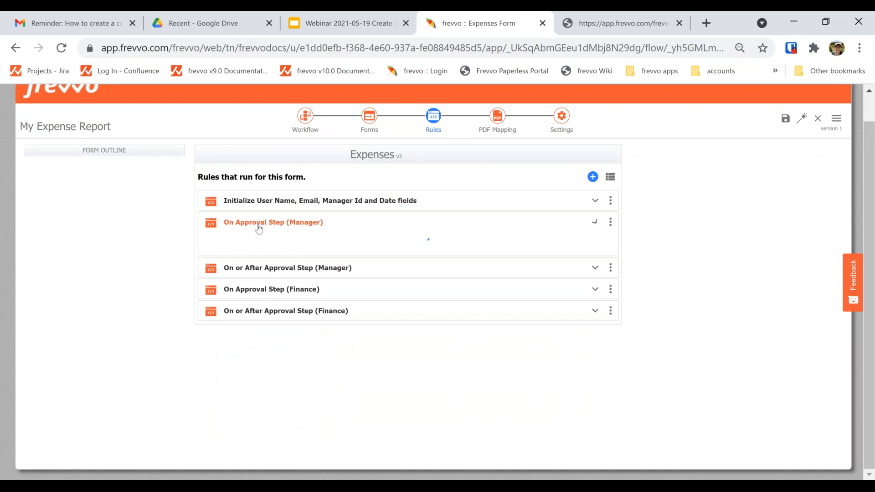
Examine the conditions and actions of the On Approval Step and On or After Approval Step rules for Manager.
{"action": "left_click", "coordinate": [292, 224]}
{"action": "scroll", "coordinate": [544, 345], "scroll_direction": "down", "scroll_amount": 1}
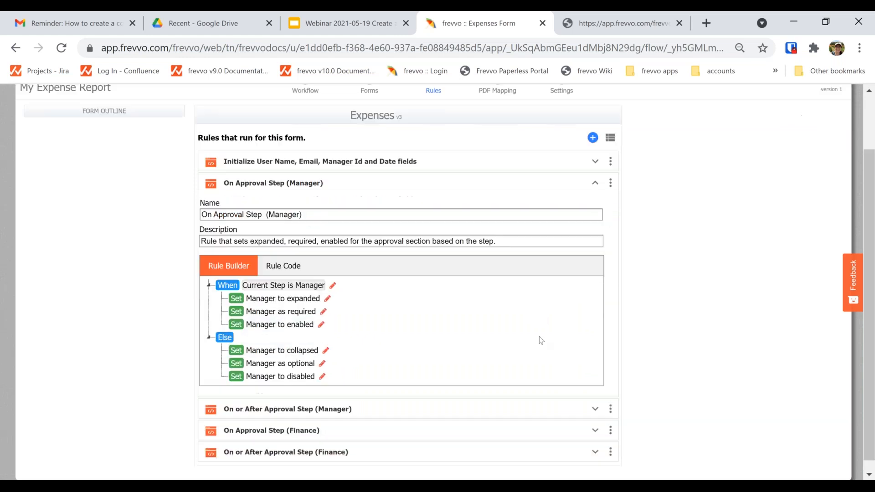
{"action": "left_click", "coordinate": [272, 400]}
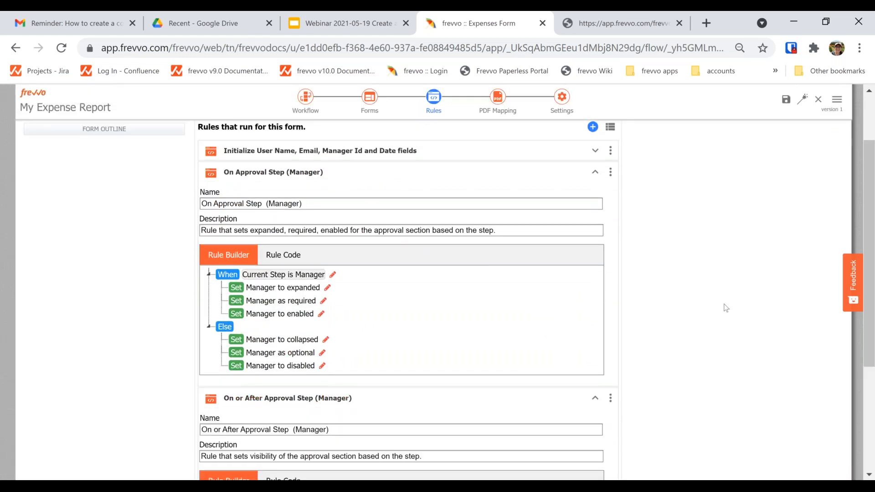
{"action": "scroll", "coordinate": [726, 308], "scroll_direction": "up", "scroll_amount": 1}
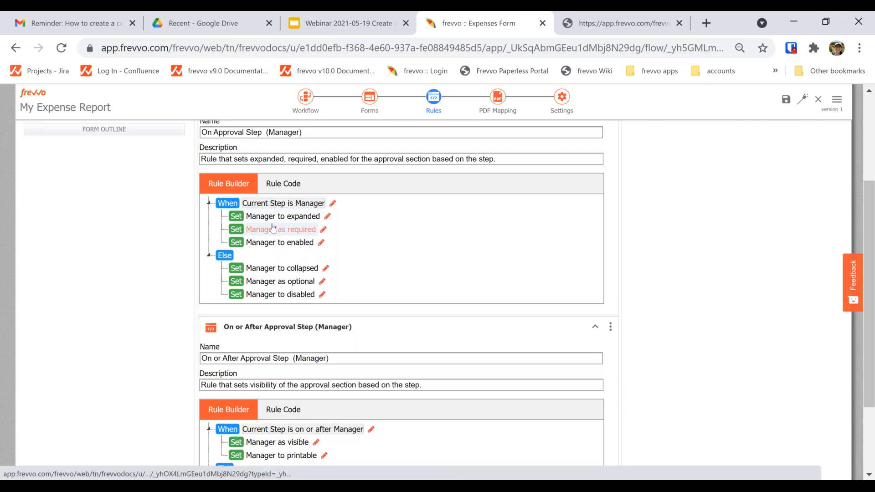
{"action": "scroll", "coordinate": [337, 315], "scroll_direction": "down", "scroll_amount": 3}
{"action": "scroll", "coordinate": [338, 314], "scroll_direction": "down", "scroll_amount": 1}
Examine the On Approval Step rule for Finance and collapse all the expanded rules.
{"action": "left_click", "coordinate": [242, 421]}
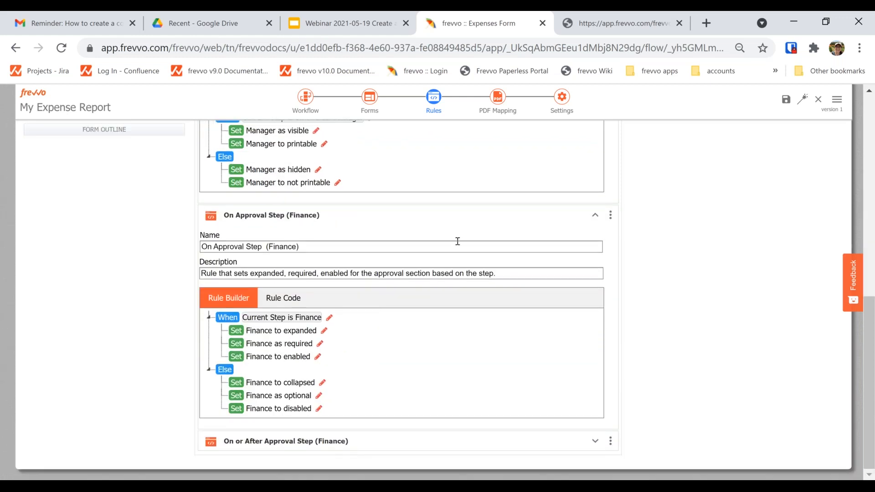
{"action": "left_click", "coordinate": [306, 429]}
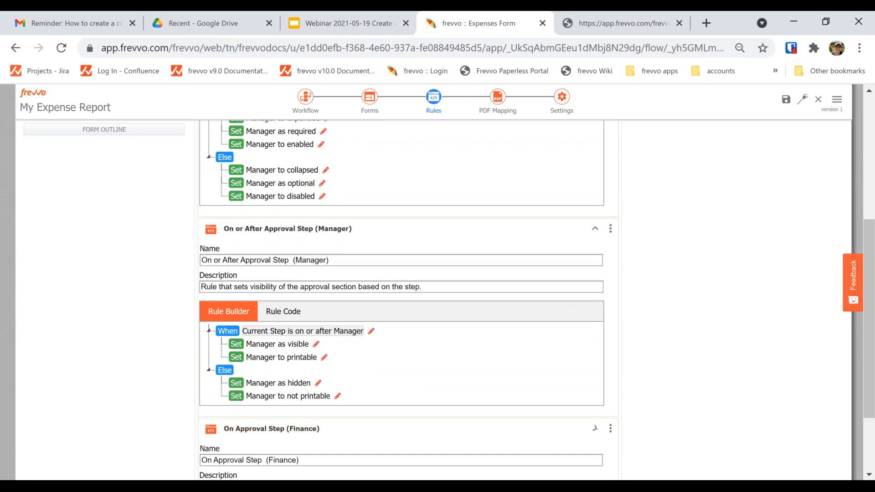
{"action": "left_click", "coordinate": [302, 226]}
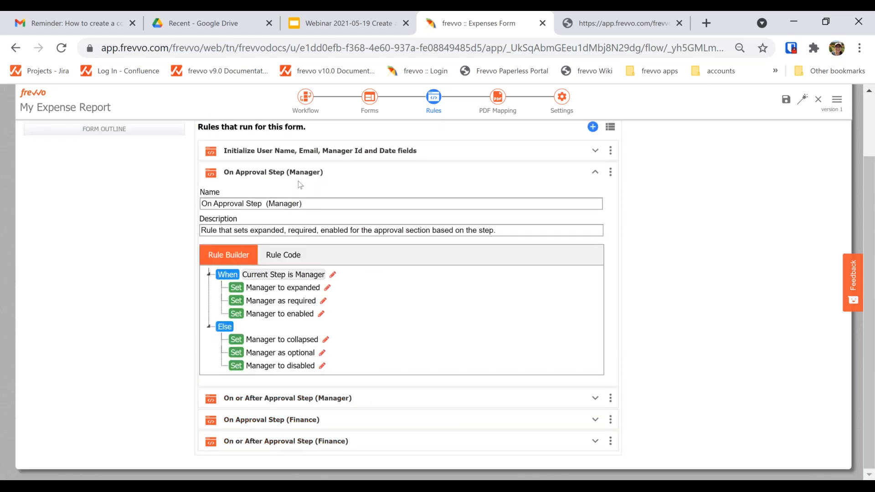
{"action": "left_click", "coordinate": [301, 168]}
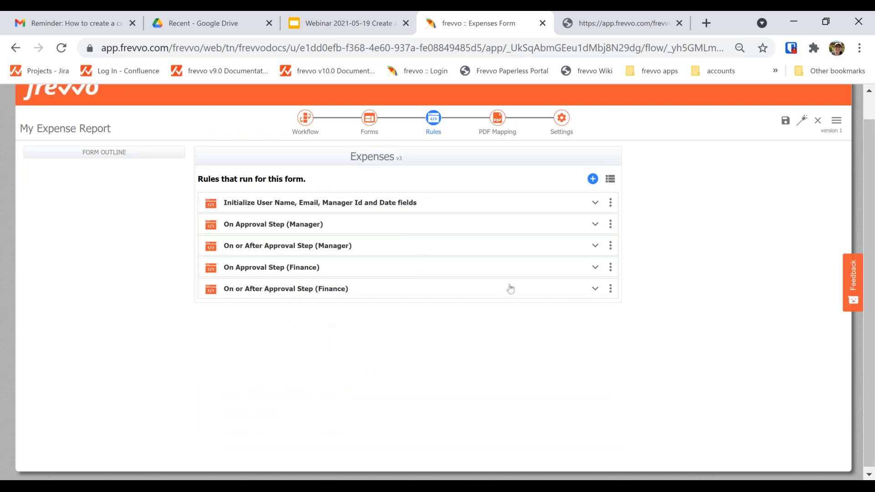
Add a new rule to the Expenses form and name it "Validate From and To Date".
{"action": "left_click", "coordinate": [593, 179]}
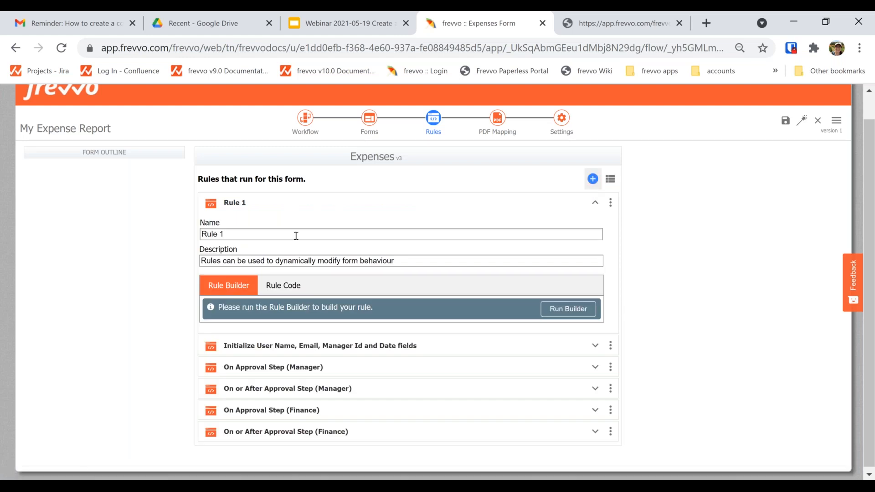
{"action": "left_click", "coordinate": [296, 235]}
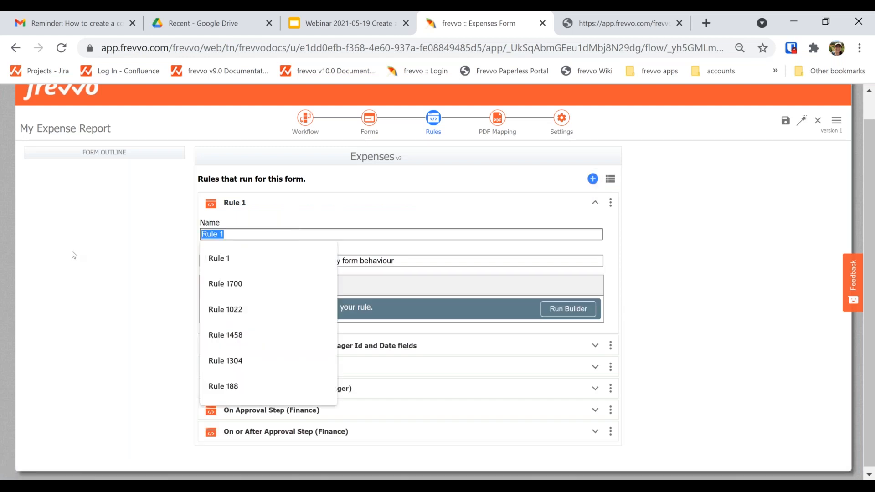
{"action": "type", "text": "Validate "}
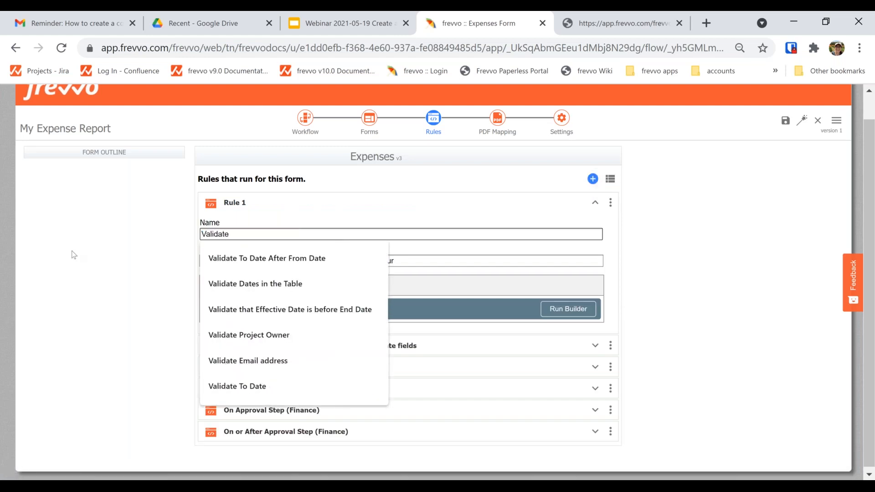
{"action": "type", "text": "From and To Date"}
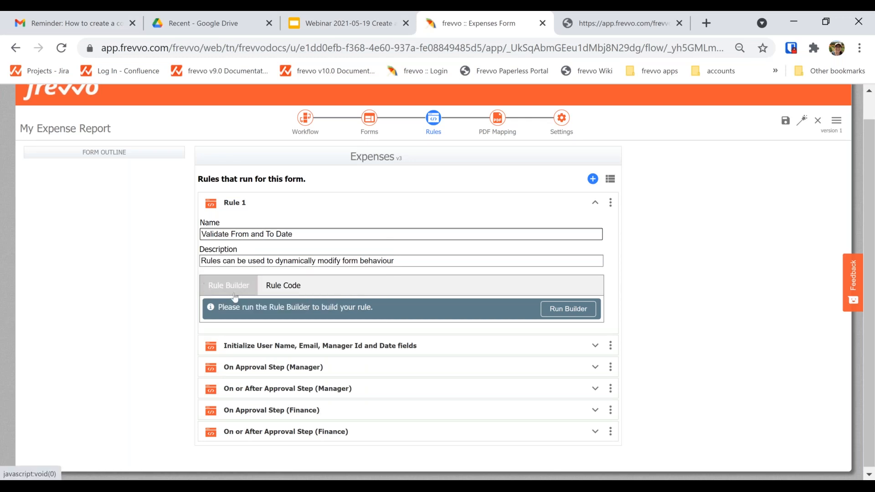
Run the Rule Builder for this rule and add the condition "PeriodTo is before PeriodFrom".
{"action": "left_click", "coordinate": [568, 309]}
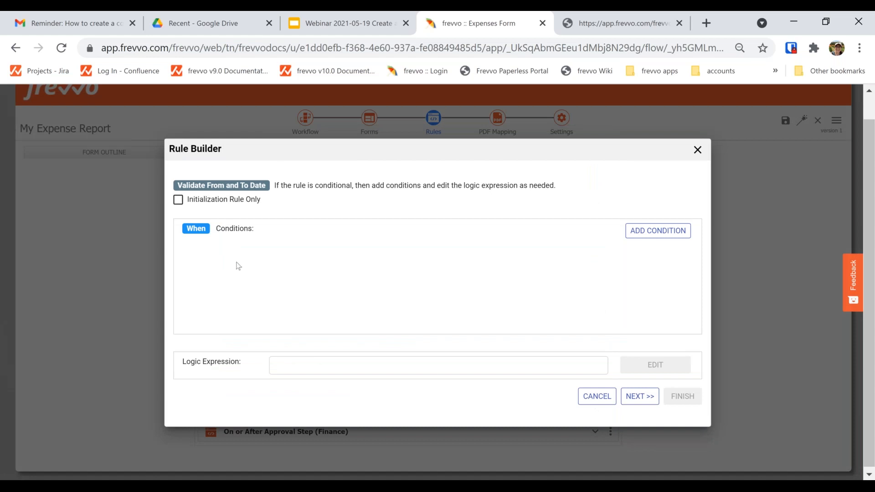
{"action": "left_click", "coordinate": [639, 237]}
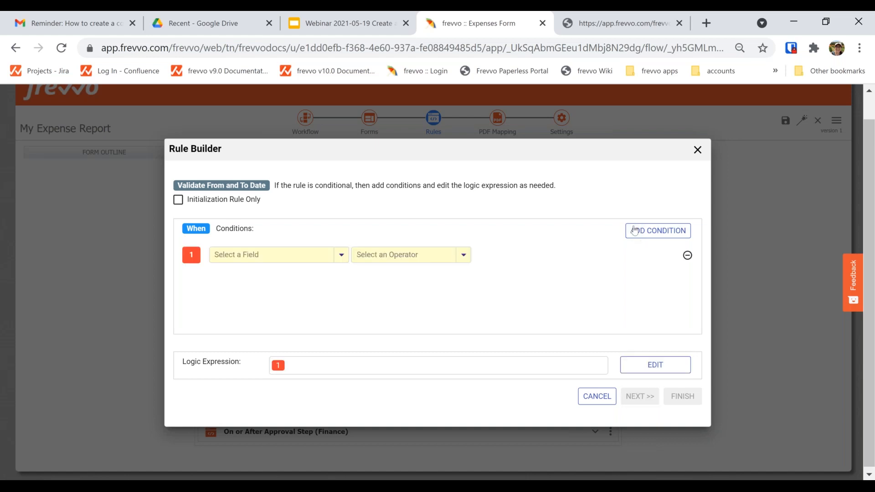
{"action": "left_click", "coordinate": [308, 255]}
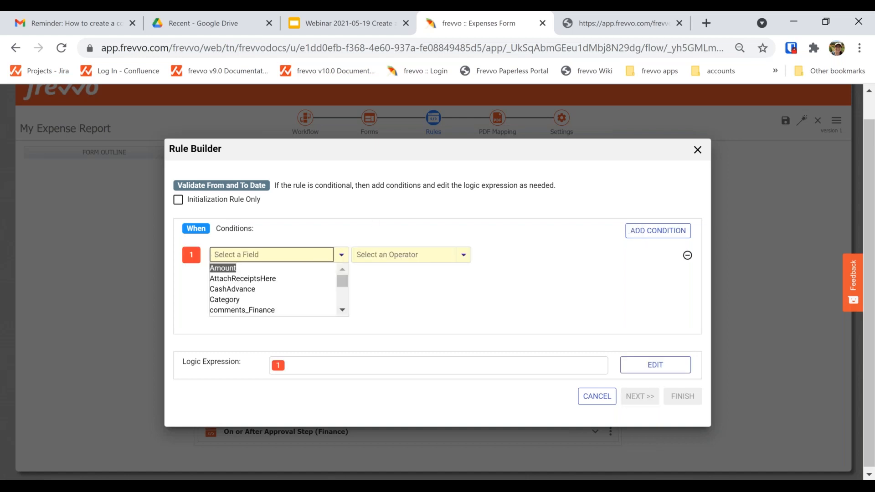
{"action": "type", "text": "per"}
{"action": "left_click", "coordinate": [300, 280]}
{"action": "left_click", "coordinate": [389, 255]}
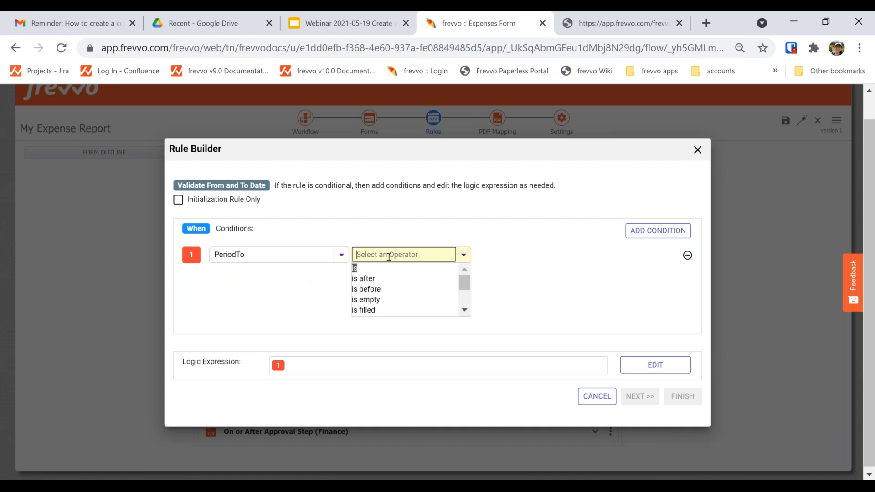
{"action": "left_click", "coordinate": [390, 290]}
{"action": "left_click", "coordinate": [590, 253]}
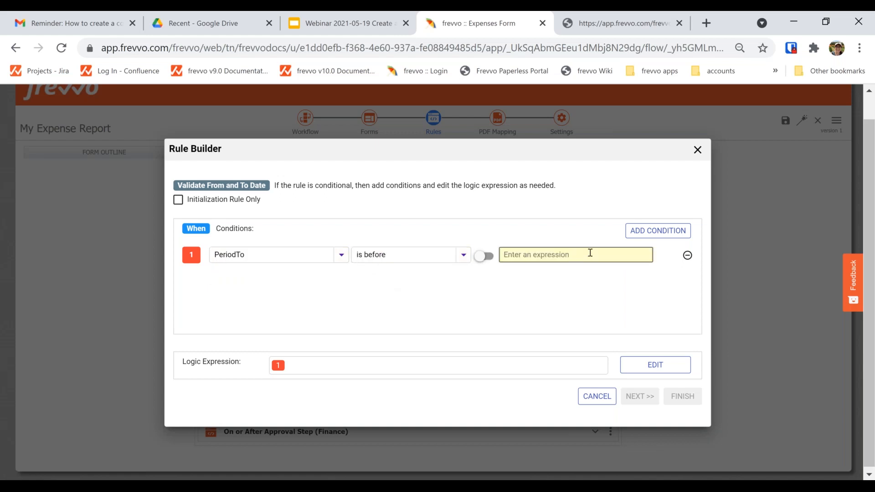
{"action": "type", "text": "perio"}
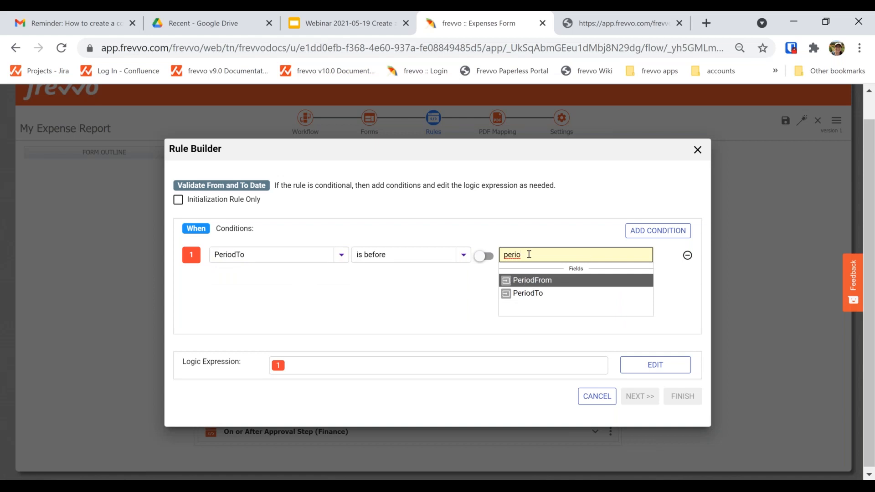
{"action": "left_click", "coordinate": [522, 280]}
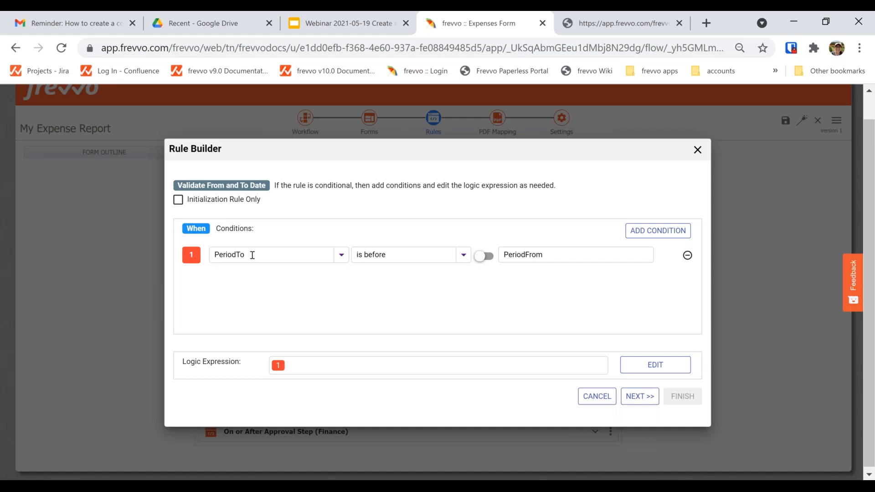
Define the action for a true condition as setting PeriodTo to invalid.
{"action": "left_click", "coordinate": [643, 397]}
{"action": "left_click", "coordinate": [261, 234]}
{"action": "type", "text": "period"}
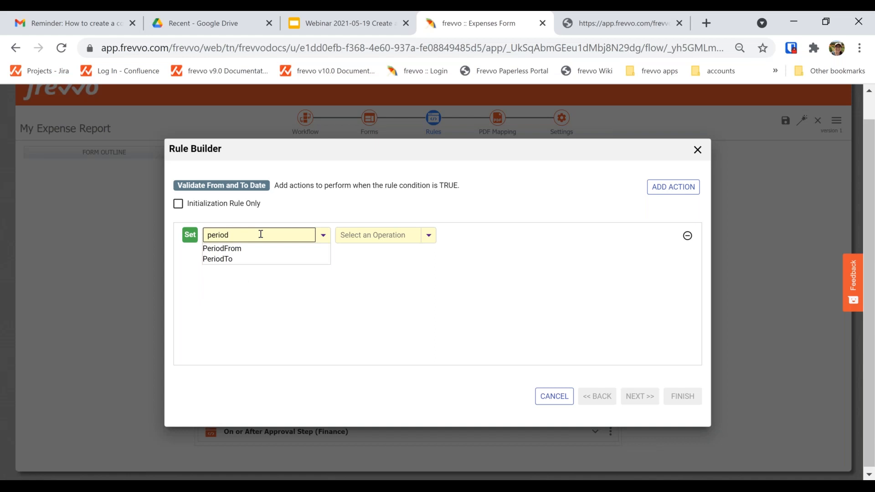
{"action": "left_click", "coordinate": [267, 259]}
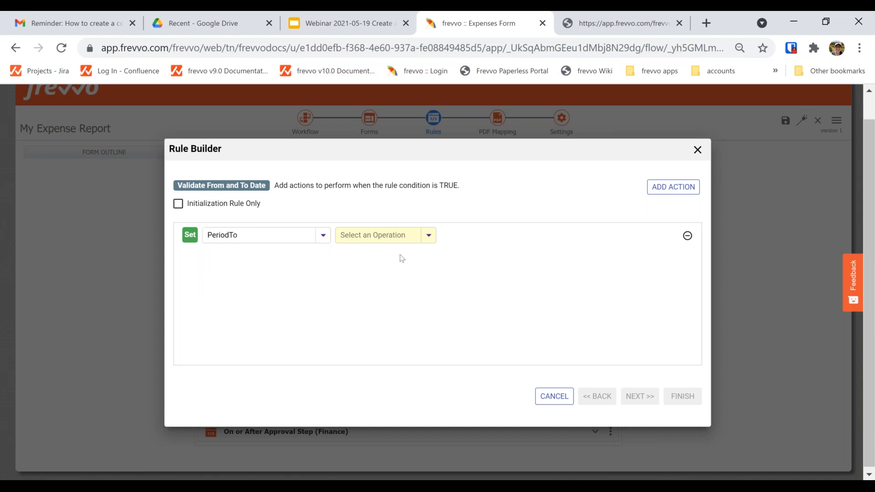
{"action": "left_click", "coordinate": [389, 239]}
{"action": "scroll", "coordinate": [388, 283], "scroll_direction": "down", "scroll_amount": 4}
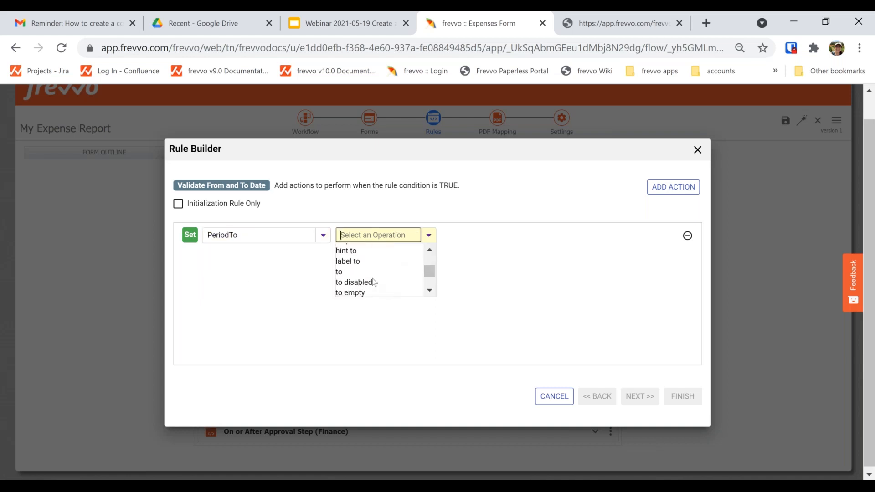
{"action": "left_click", "coordinate": [367, 268]}
{"action": "left_click", "coordinate": [397, 233]}
{"action": "left_click", "coordinate": [396, 261]}
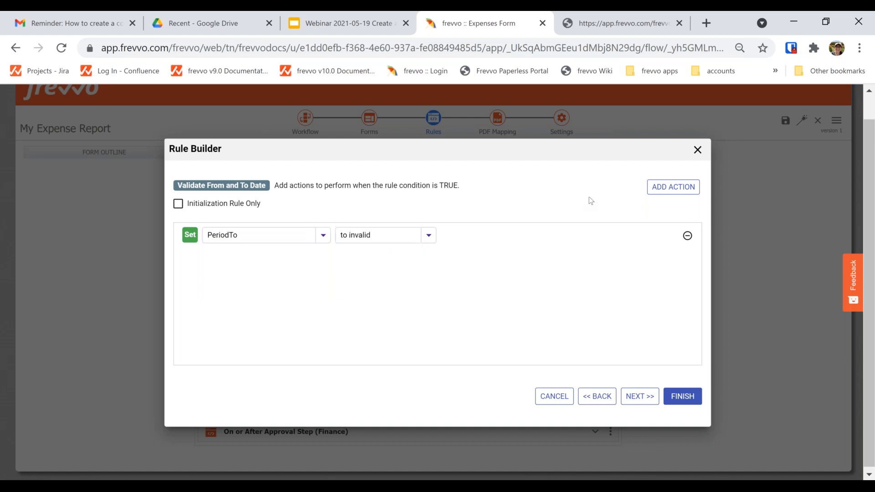
Add a second true-condition action setting PeriodTo's error text to the literal value "Must be on or after period from date".
{"action": "left_click", "coordinate": [672, 186]}
{"action": "left_click", "coordinate": [241, 261]}
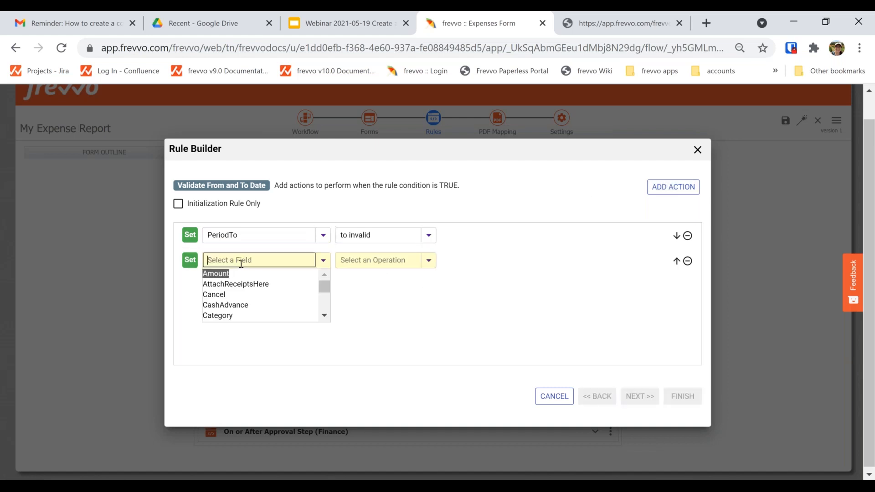
{"action": "type", "text": "period"}
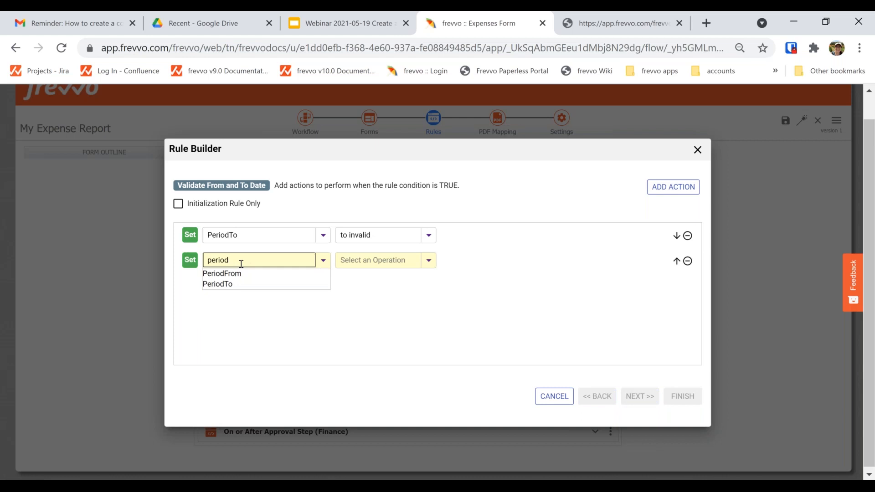
{"action": "left_click", "coordinate": [228, 284]}
{"action": "left_click", "coordinate": [350, 261]}
{"action": "type", "text": "err"}
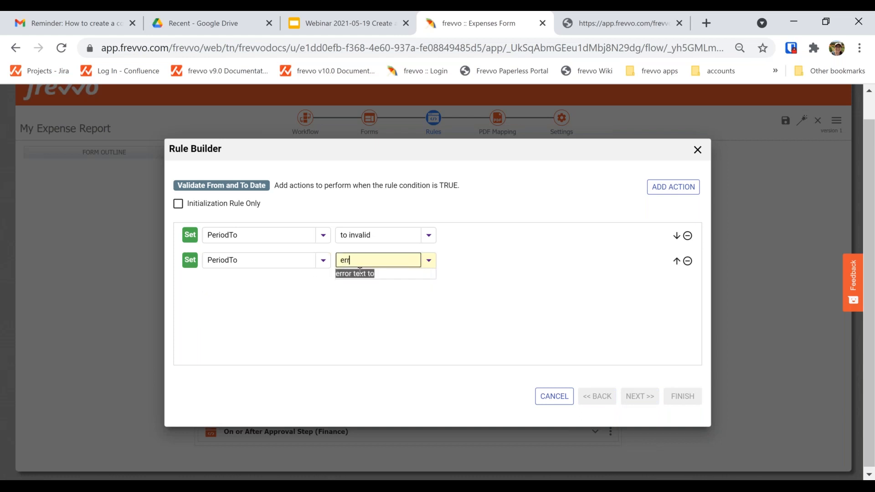
{"action": "left_click", "coordinate": [350, 273]}
{"action": "left_click", "coordinate": [450, 262]}
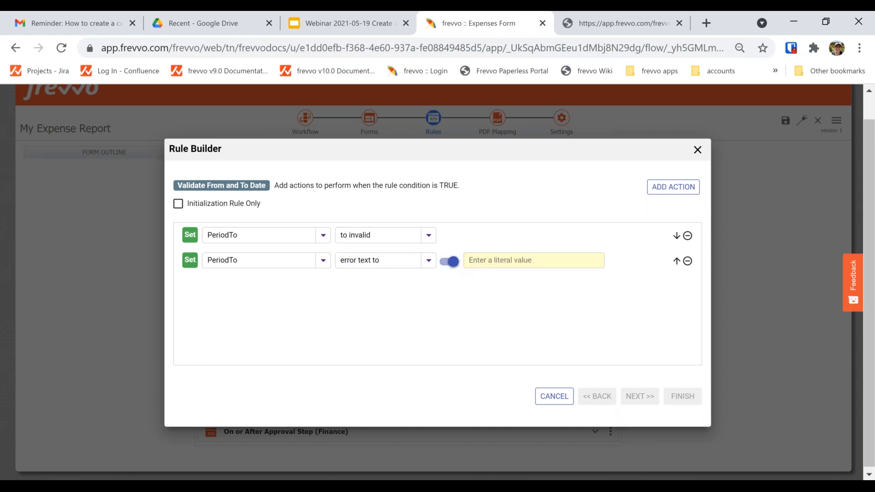
{"action": "left_click", "coordinate": [505, 264]}
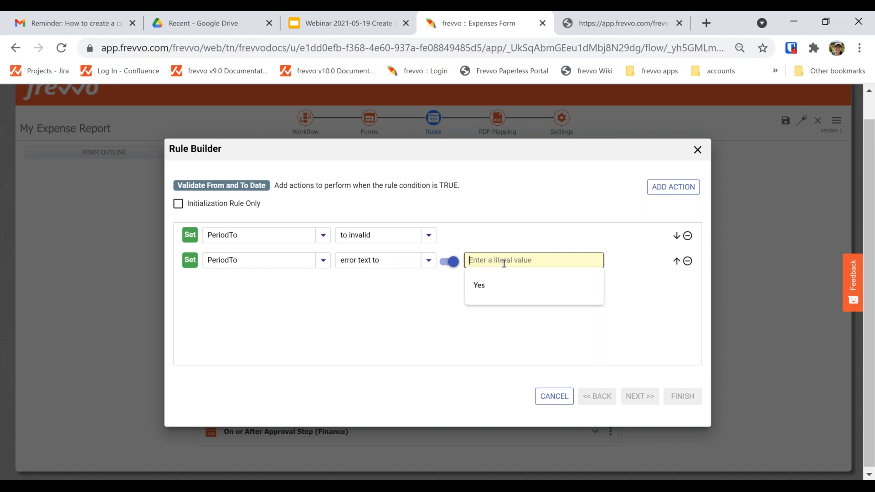
{"action": "type", "text": "Must be "}
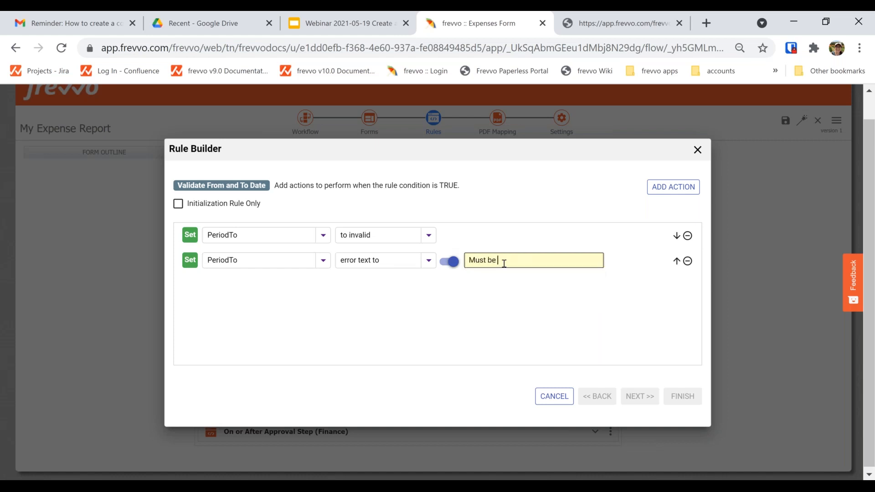
{"action": "type", "text": "on or after period from date"}
{"action": "left_click", "coordinate": [590, 307]}
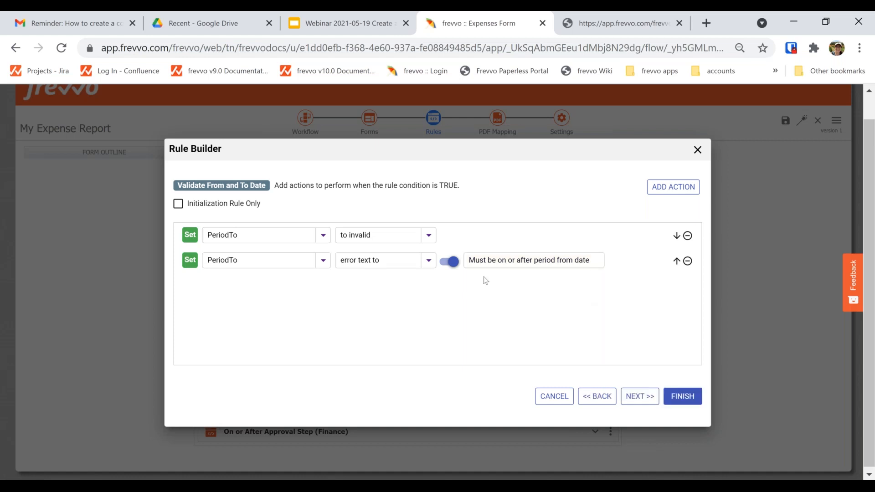
Add a false-condition action setting PeriodTo to valid, and finish building the rule.
{"action": "left_click", "coordinate": [634, 397]}
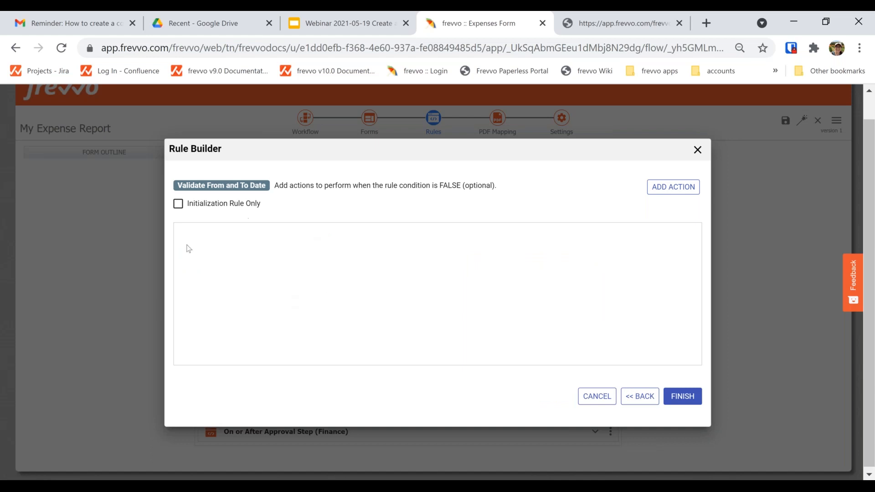
{"action": "left_click", "coordinate": [669, 187]}
{"action": "left_click", "coordinate": [270, 235]}
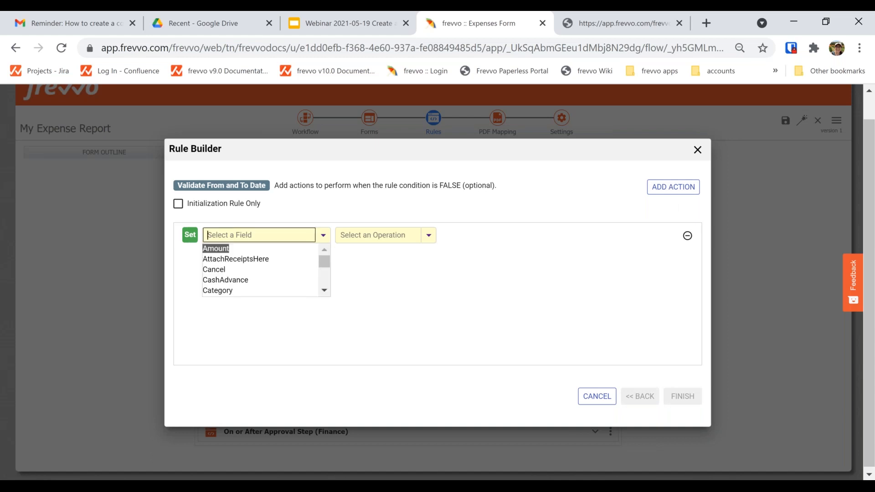
{"action": "type", "text": "period"}
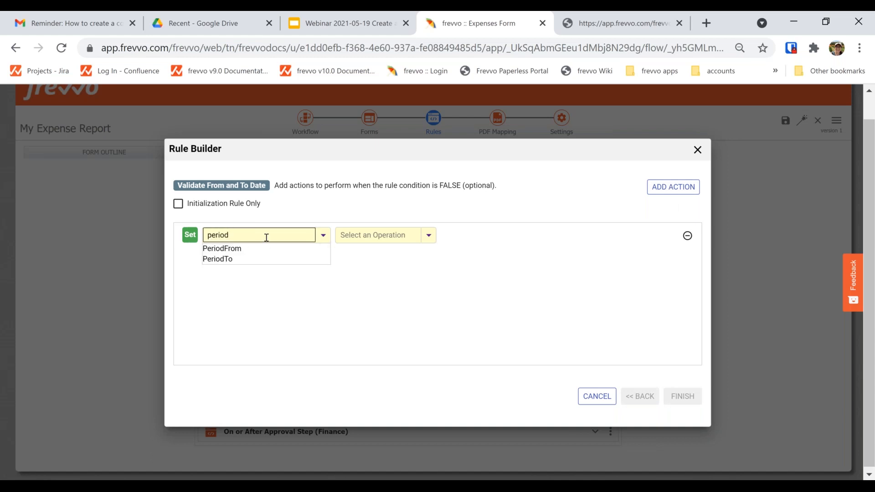
{"action": "left_click", "coordinate": [265, 258]}
{"action": "left_click", "coordinate": [362, 237]}
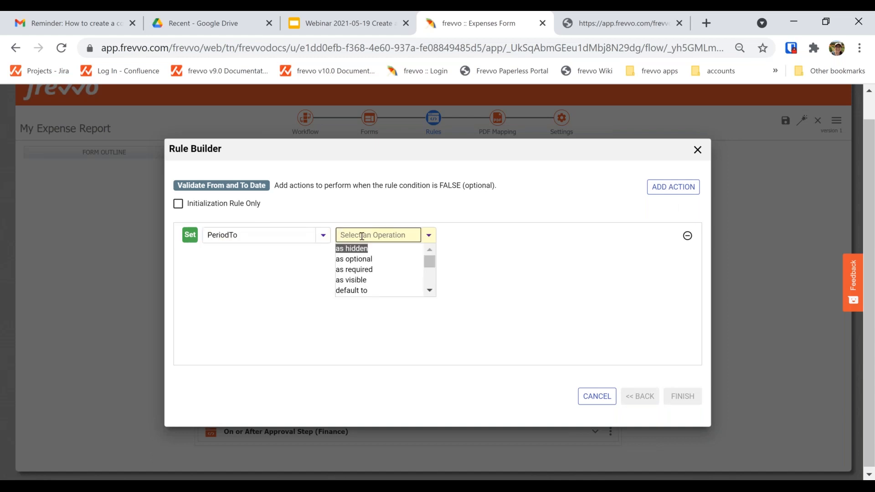
{"action": "type", "text": "va"}
{"action": "left_click", "coordinate": [424, 258]}
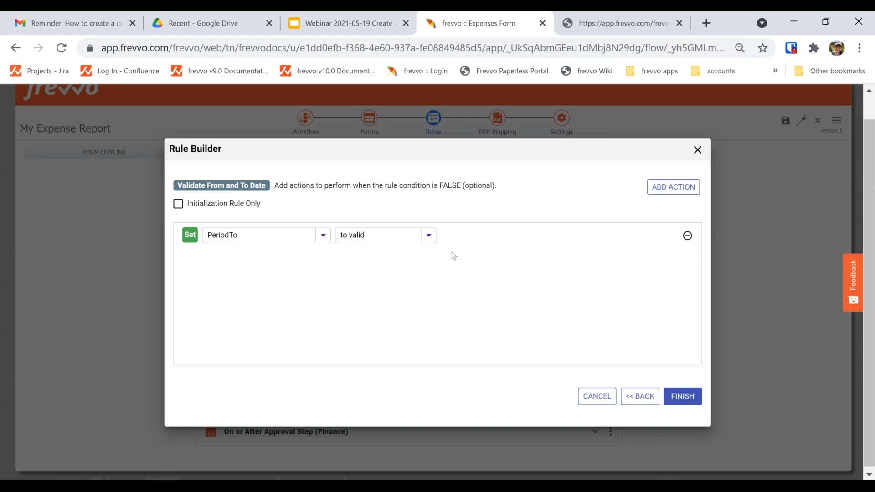
{"action": "left_click", "coordinate": [684, 395]}
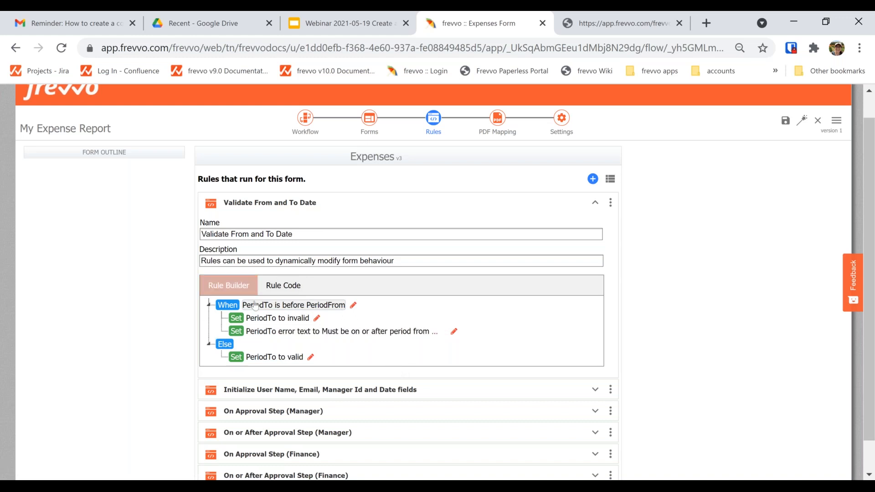
Review the code generated for the Validate From and To Date rule, and return to its Rule Builder view.
{"action": "left_click", "coordinate": [284, 285]}
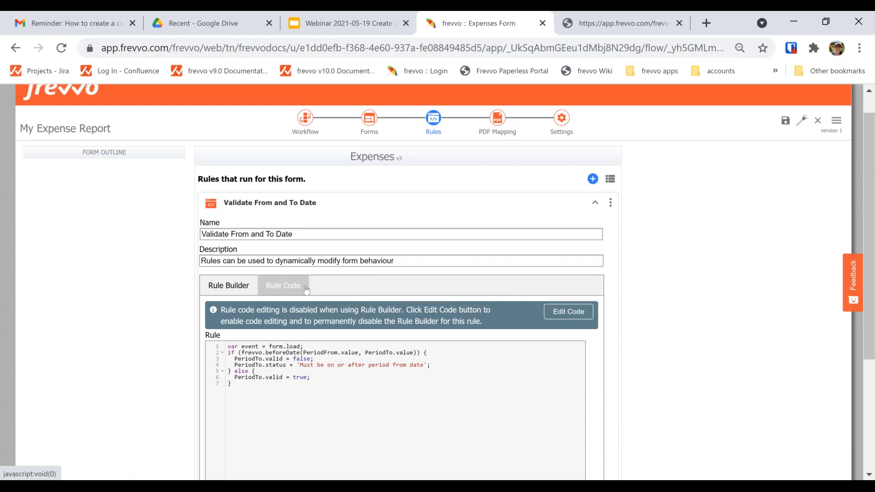
{"action": "scroll", "coordinate": [304, 284], "scroll_direction": "down", "scroll_amount": 2}
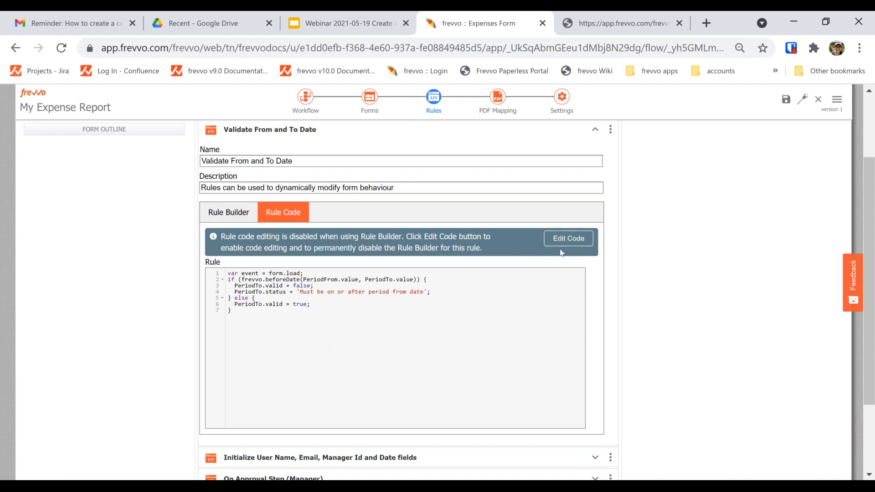
{"action": "left_click", "coordinate": [239, 218]}
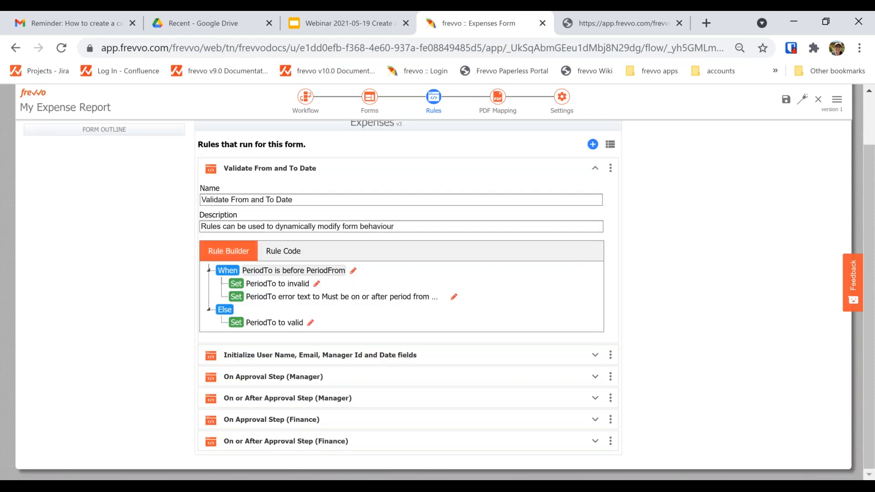
Add another rule to the Expenses form and name it "Validate Expense Date".
{"action": "left_click", "coordinate": [592, 144]}
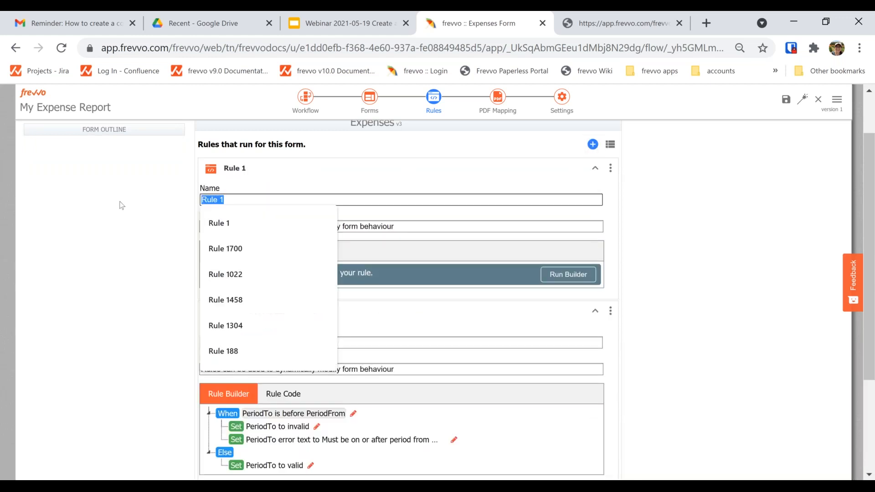
{"action": "type", "text": "Validate Expense"}
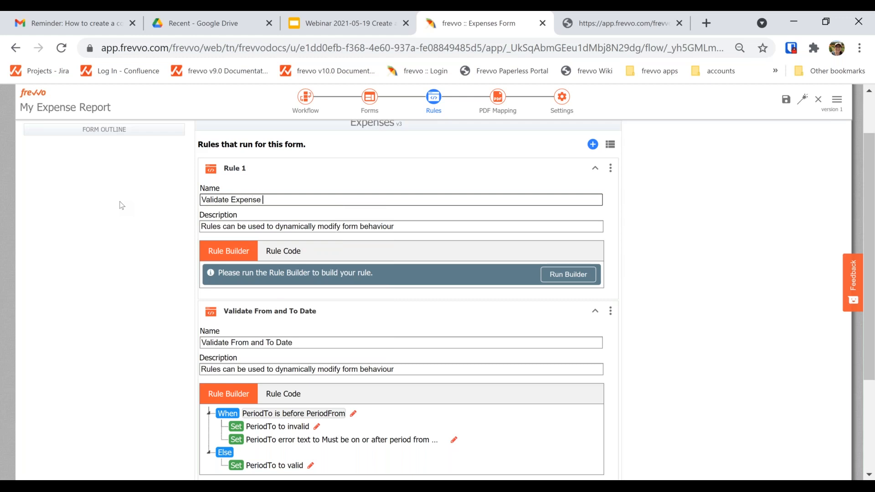
{"action": "type", "text": " Date"}
Start the Rule Builder for the Validate Expense Date rule and add the condition ExpenseDate is before PeriodFrom.
{"action": "left_click", "coordinate": [568, 278]}
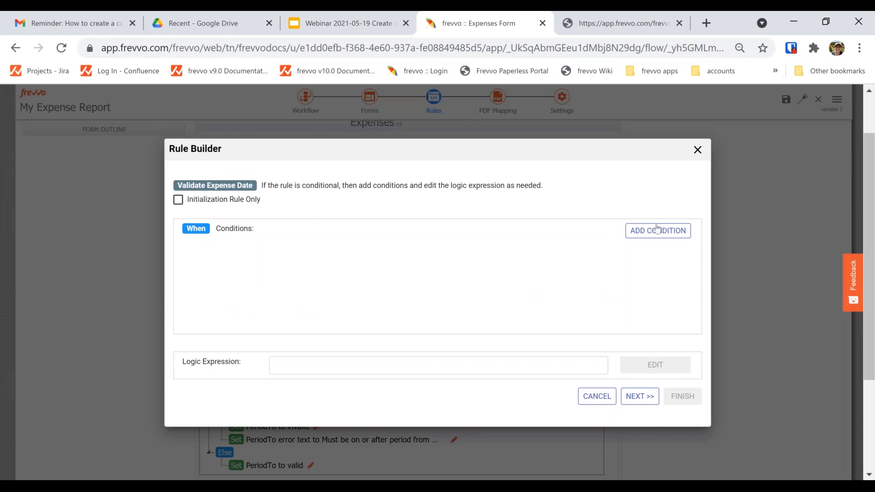
{"action": "left_click", "coordinate": [657, 229]}
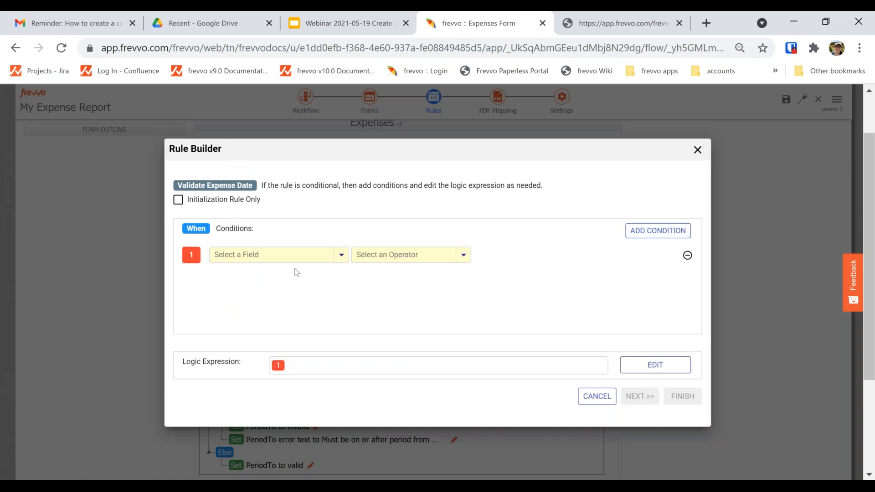
{"action": "left_click", "coordinate": [265, 254]}
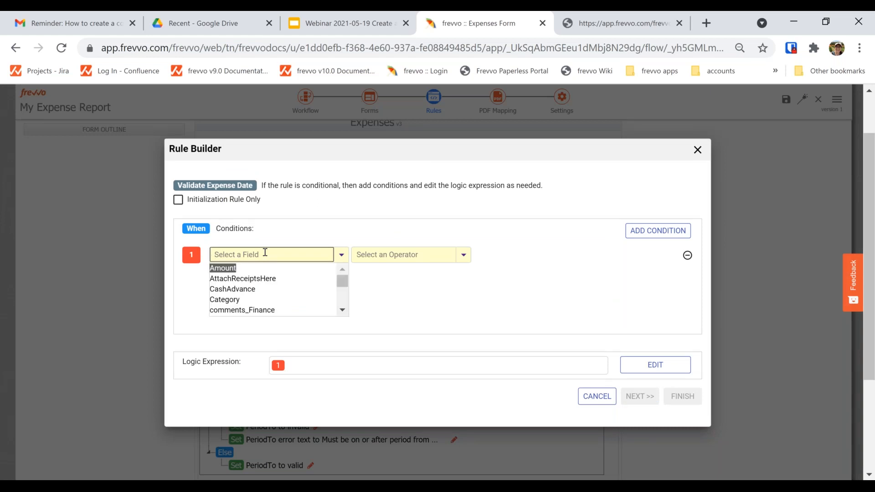
{"action": "type", "text": "date"}
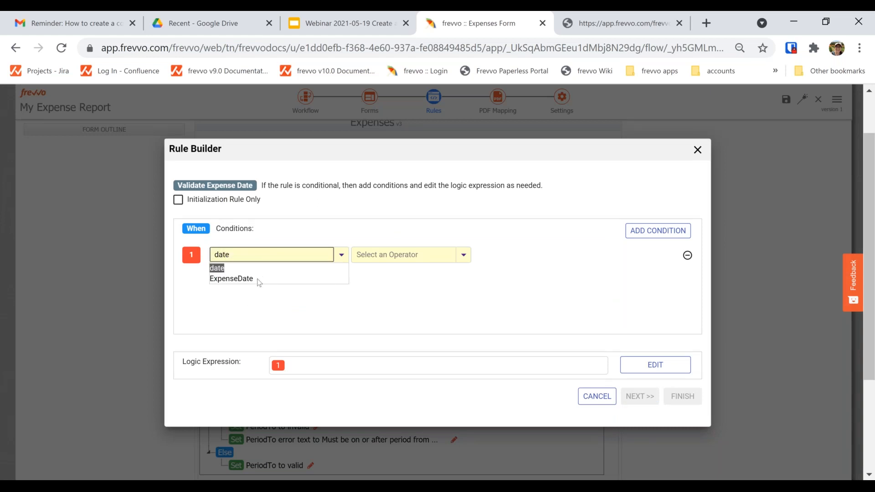
{"action": "left_click", "coordinate": [258, 281]}
{"action": "left_click", "coordinate": [381, 253]}
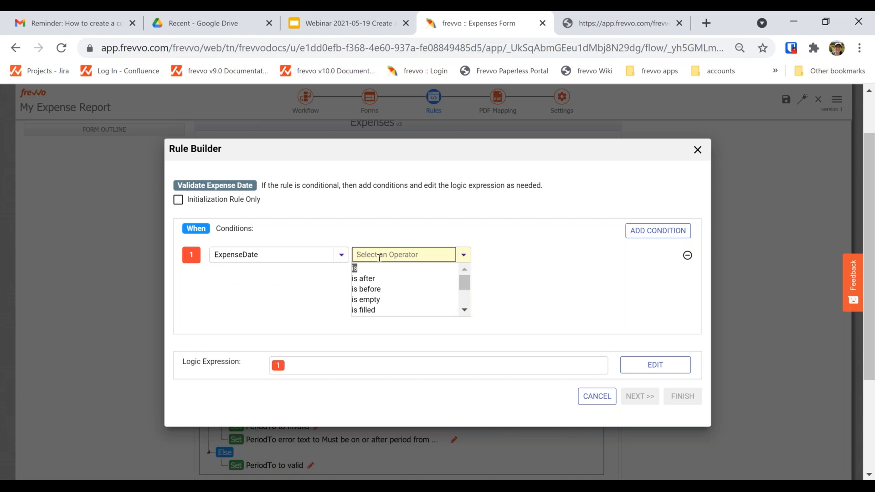
{"action": "left_click", "coordinate": [367, 289]}
{"action": "left_click", "coordinate": [558, 256]}
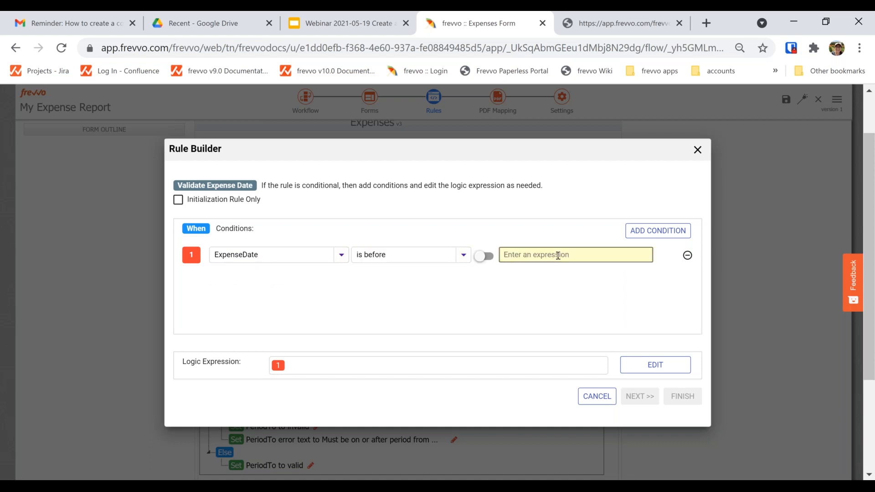
{"action": "type", "text": "perio"}
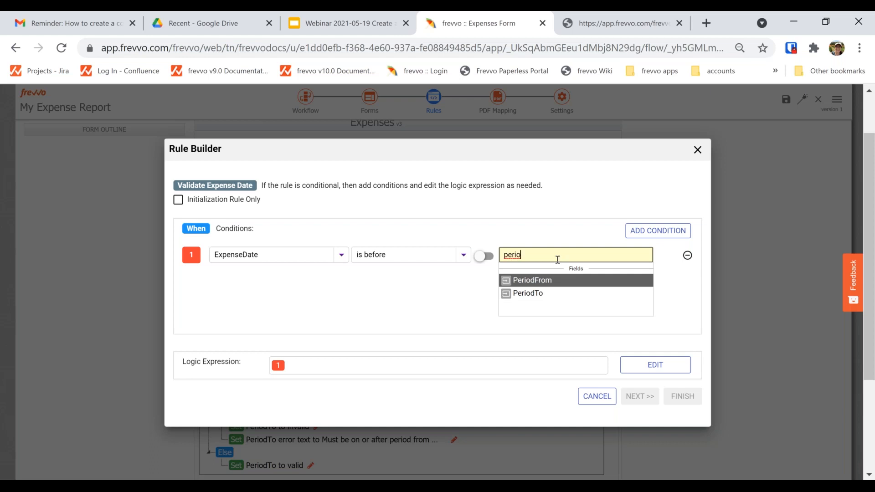
{"action": "key", "text": "Return"}
Add a second condition to the rule: ExpenseDate is after PeriodTo.
{"action": "left_click", "coordinate": [638, 231]}
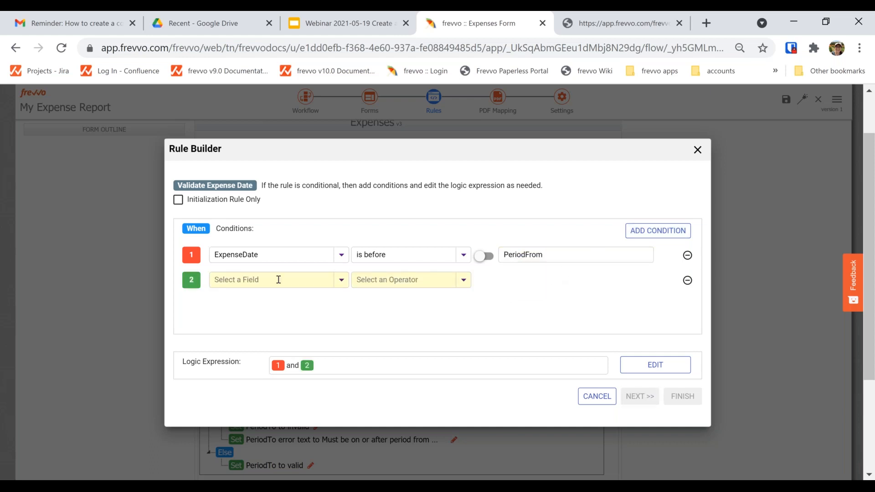
{"action": "left_click", "coordinate": [279, 280]}
{"action": "type", "text": "ex"}
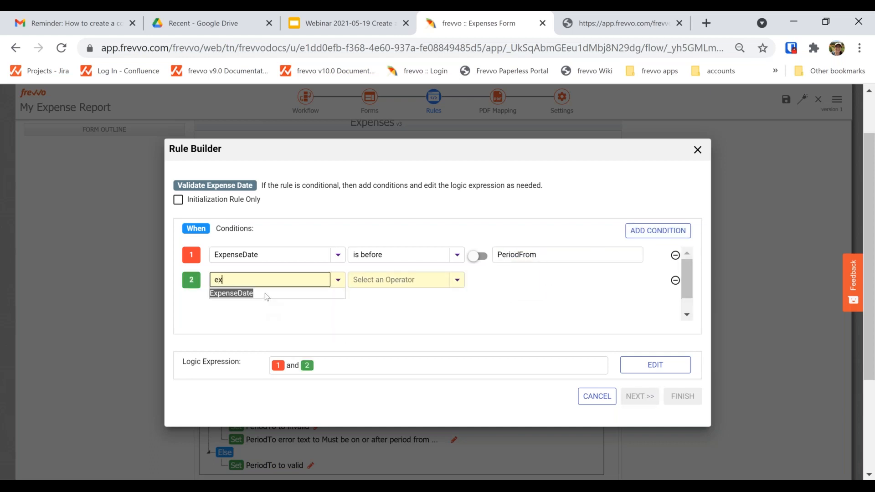
{"action": "left_click", "coordinate": [265, 293]}
{"action": "type", "text": "a"}
{"action": "key", "text": "Return"}
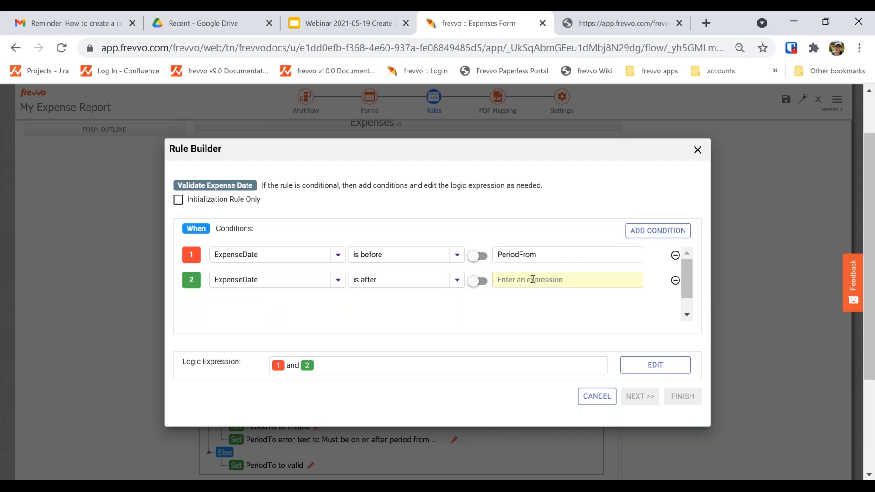
{"action": "type", "text": "Perio"}
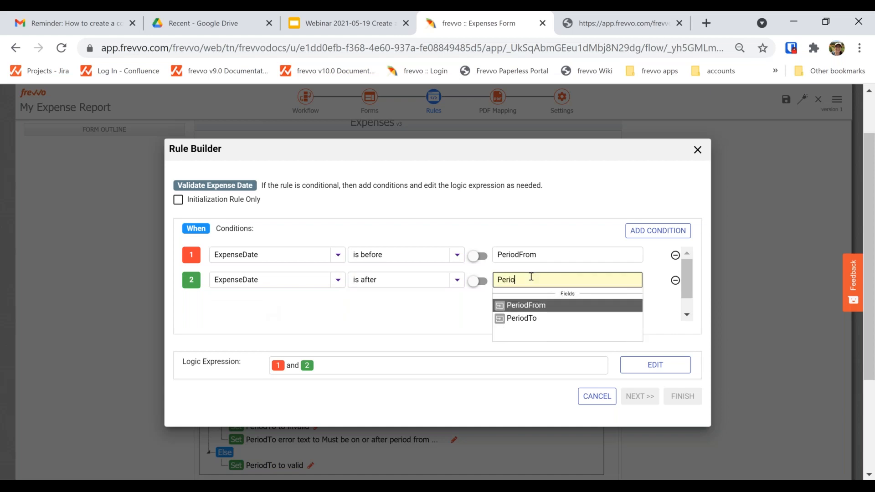
{"action": "left_click", "coordinate": [542, 319]}
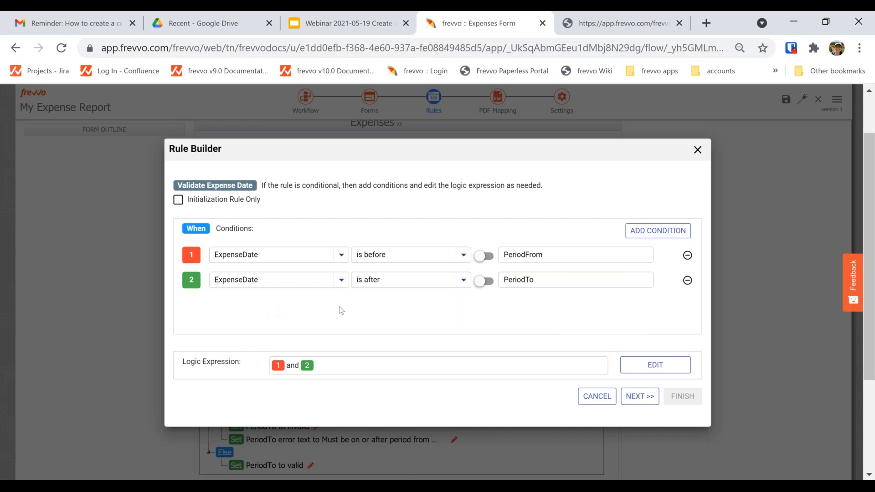
Change the rule's logic expression to "1 or 2" and save it.
{"action": "left_click_drag", "start_coordinate": [286, 366], "coordinate": [297, 370]}
{"action": "left_click", "coordinate": [661, 364]}
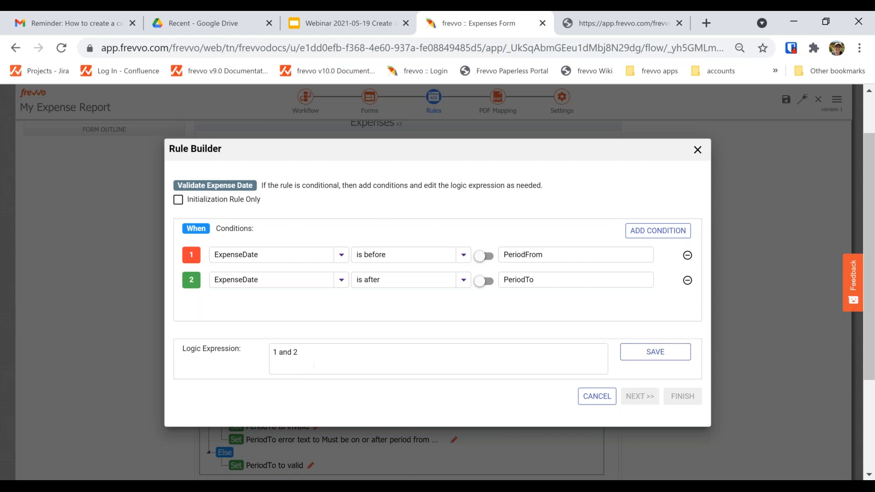
{"action": "left_click", "coordinate": [286, 355]}
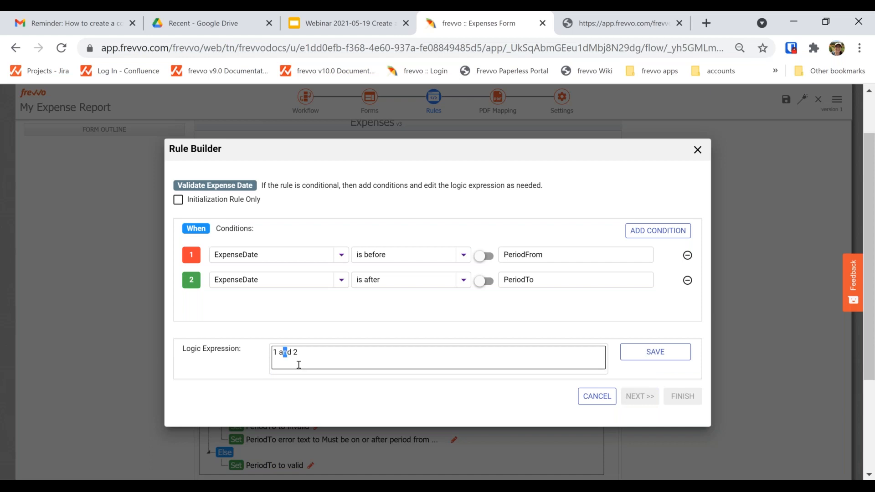
{"action": "key", "text": "Delete"}
{"action": "key", "text": "Delete"}
{"action": "key", "text": "BackSpace"}
{"action": "type", "text": "or"}
{"action": "left_click", "coordinate": [654, 351]}
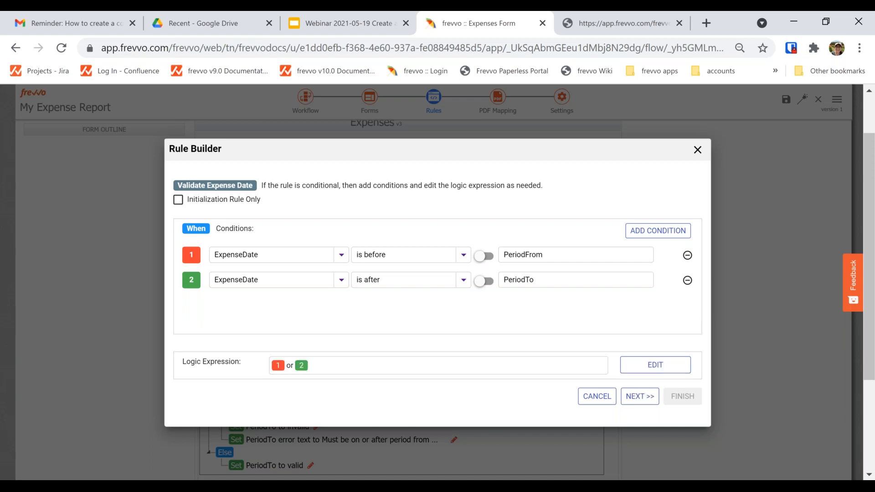
Proceed to the true-condition actions and add one setting ExpenseDate to invalid.
{"action": "left_click", "coordinate": [640, 396]}
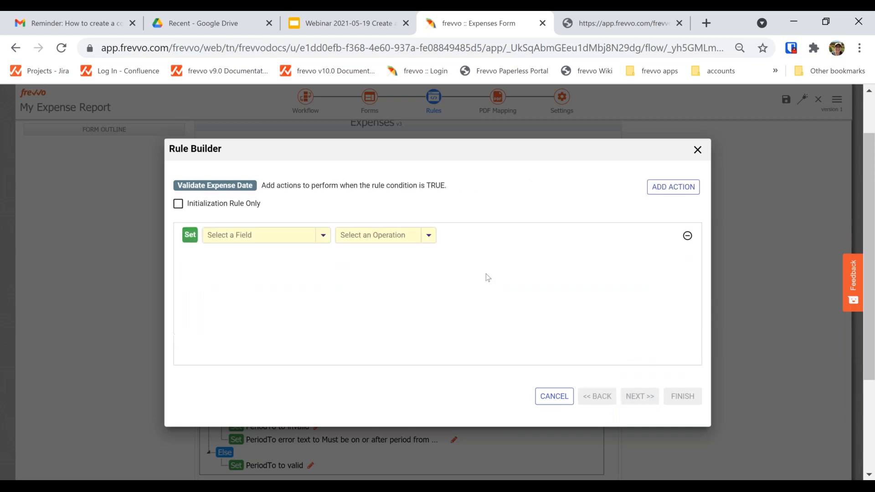
{"action": "left_click", "coordinate": [258, 239]}
{"action": "type", "text": "ex"}
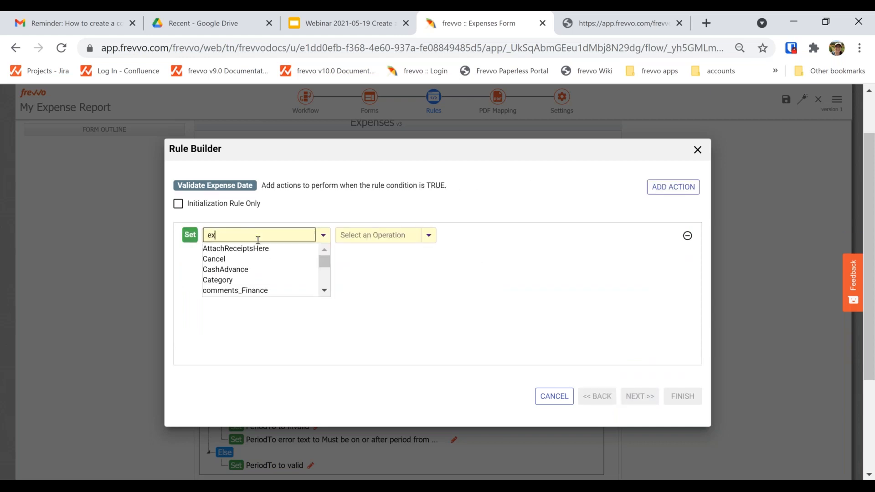
{"action": "left_click", "coordinate": [254, 249]}
{"action": "left_click", "coordinate": [395, 234]}
{"action": "type", "text": "in"}
{"action": "left_click", "coordinate": [379, 261]}
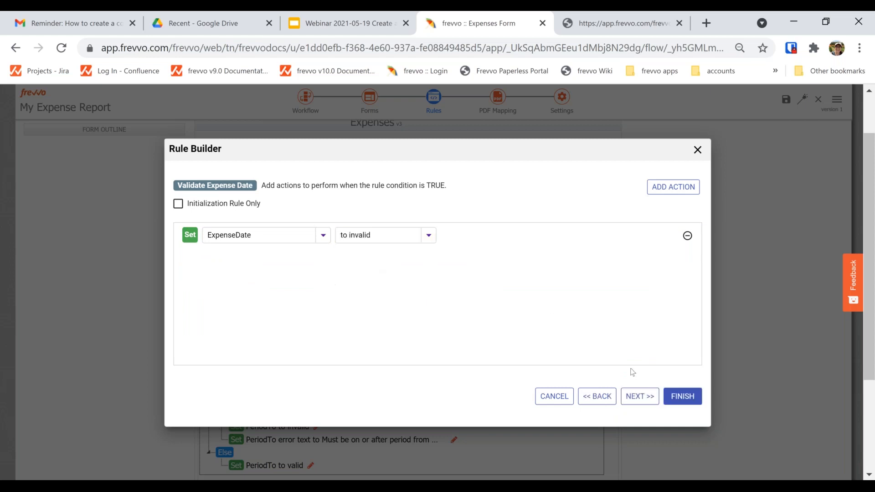
Add a false-condition action setting ExpenseDate to valid, and finish building the rule.
{"action": "left_click", "coordinate": [637, 399]}
{"action": "left_click", "coordinate": [682, 190]}
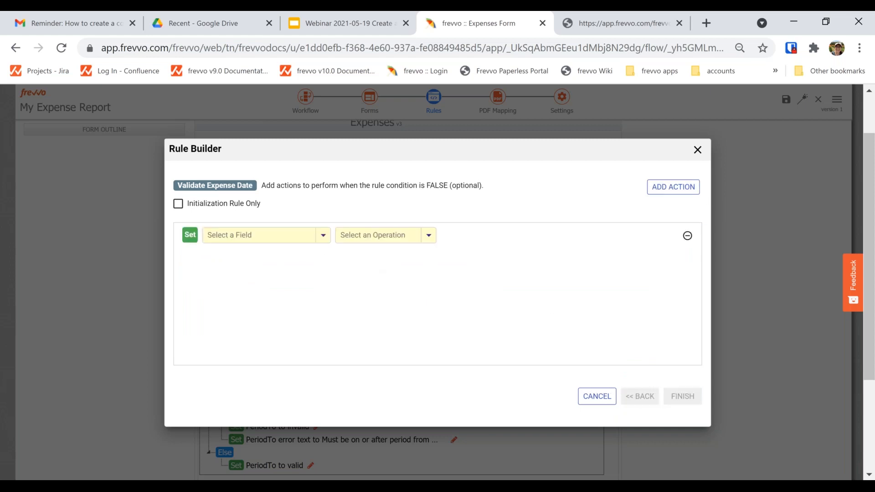
{"action": "left_click", "coordinate": [259, 234]}
{"action": "type", "text": "ex"}
{"action": "left_click", "coordinate": [258, 250]}
{"action": "left_click", "coordinate": [366, 240]}
{"action": "type", "text": "b"}
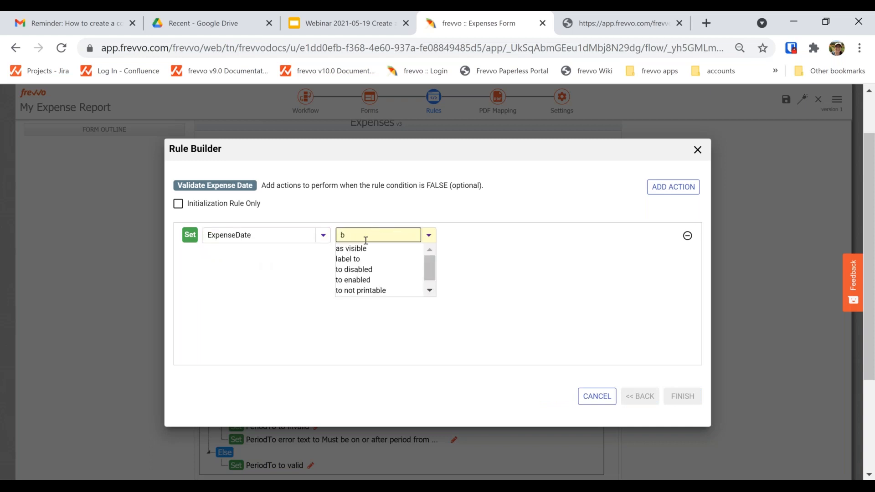
{"action": "key", "text": "BackSpace"}
{"action": "type", "text": "va"}
{"action": "key", "text": "BackSpace"}
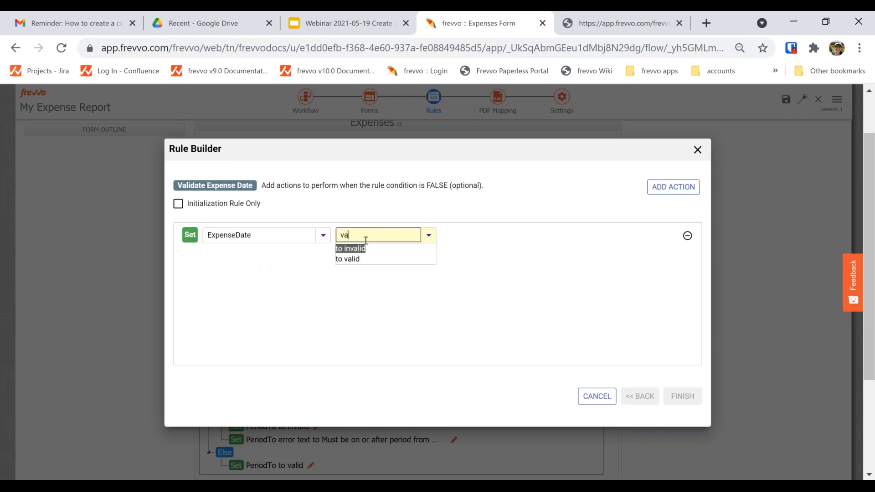
{"action": "left_click", "coordinate": [349, 259]}
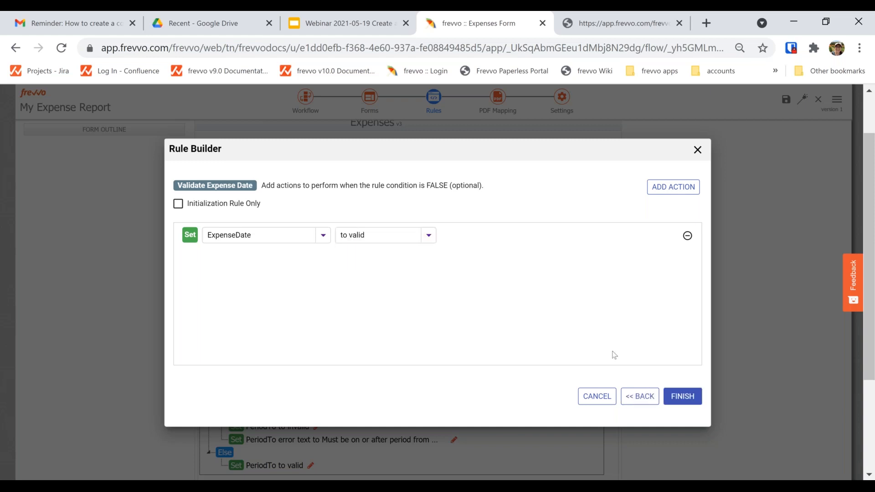
{"action": "left_click", "coordinate": [682, 396]}
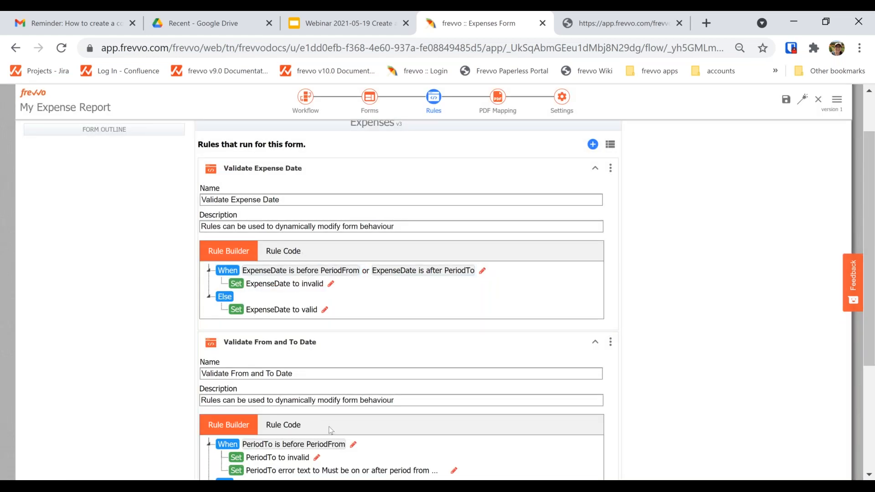
Collapse the Validate Expense Date and Validate From and To Date rules in the rules list.
{"action": "scroll", "coordinate": [406, 419], "scroll_direction": "down", "scroll_amount": 2}
{"action": "scroll", "coordinate": [406, 421], "scroll_direction": "up", "scroll_amount": 4}
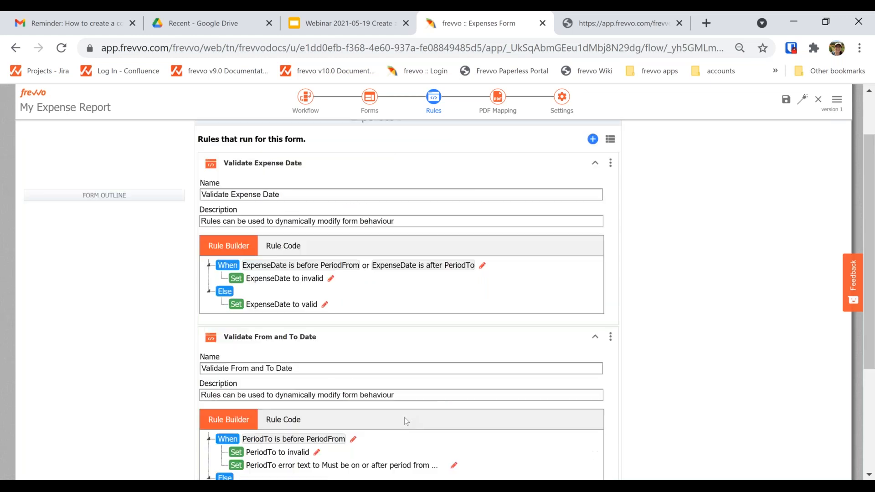
{"action": "left_click", "coordinate": [251, 236]}
{"action": "left_click", "coordinate": [250, 234]}
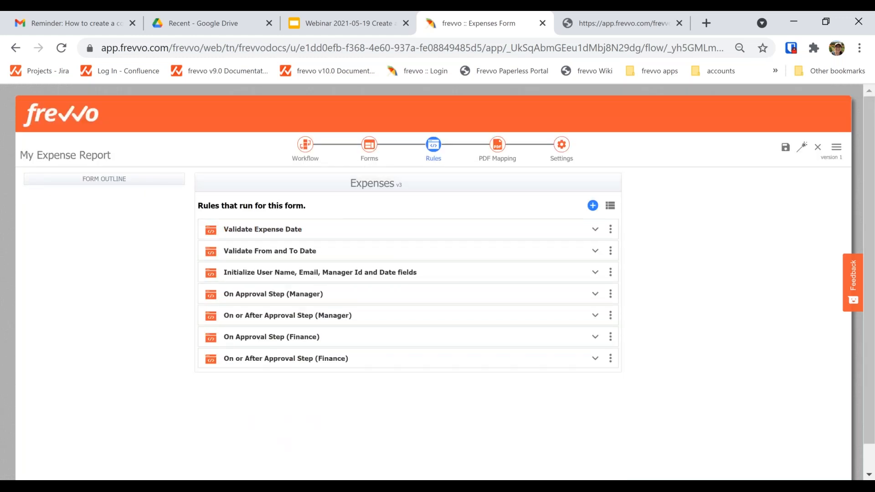
Examine the Category options and the Miles and Amount columns of the expense table in the form designer.
{"action": "left_click", "coordinate": [369, 144]}
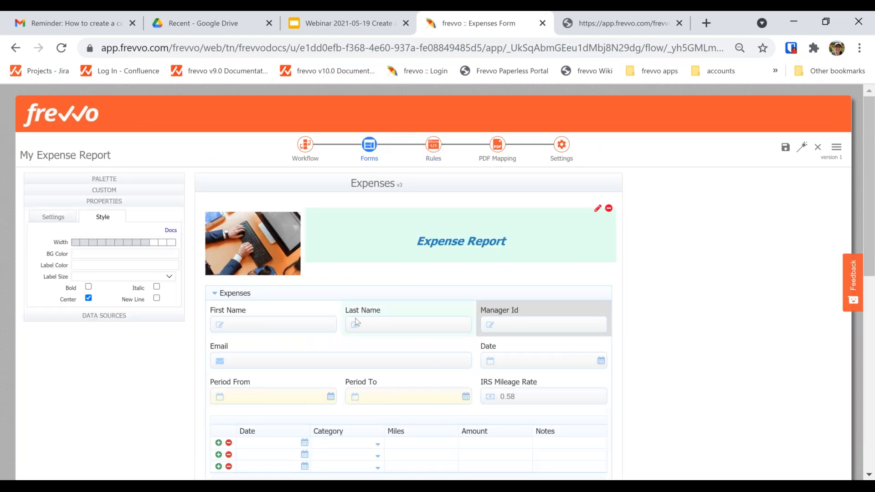
{"action": "scroll", "coordinate": [356, 319], "scroll_direction": "down", "scroll_amount": 3}
{"action": "left_click", "coordinate": [346, 299]}
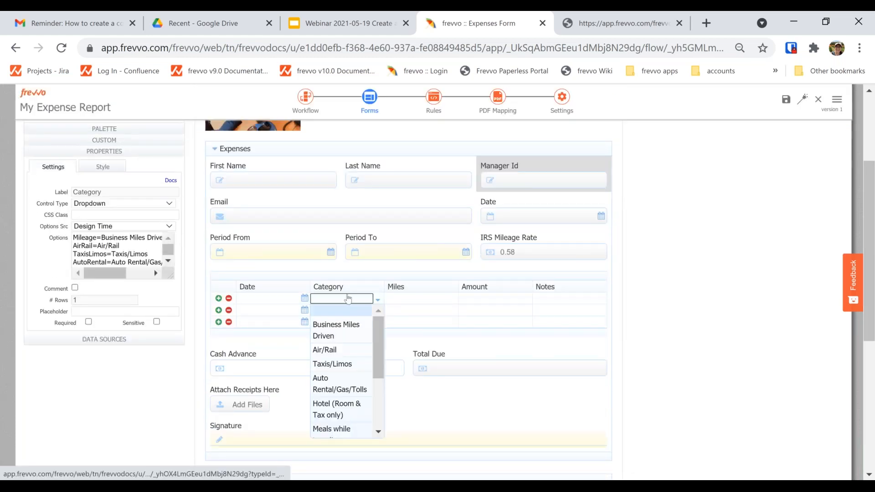
{"action": "left_click", "coordinate": [417, 298]}
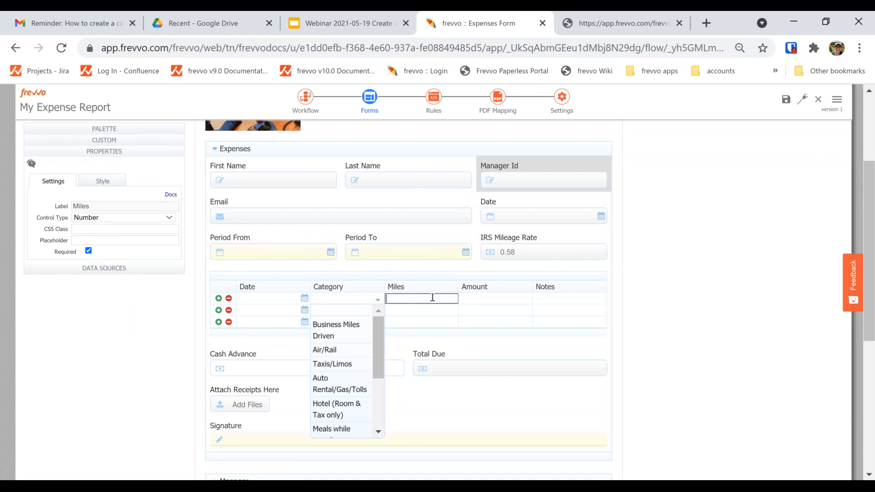
{"action": "left_click", "coordinate": [497, 299]}
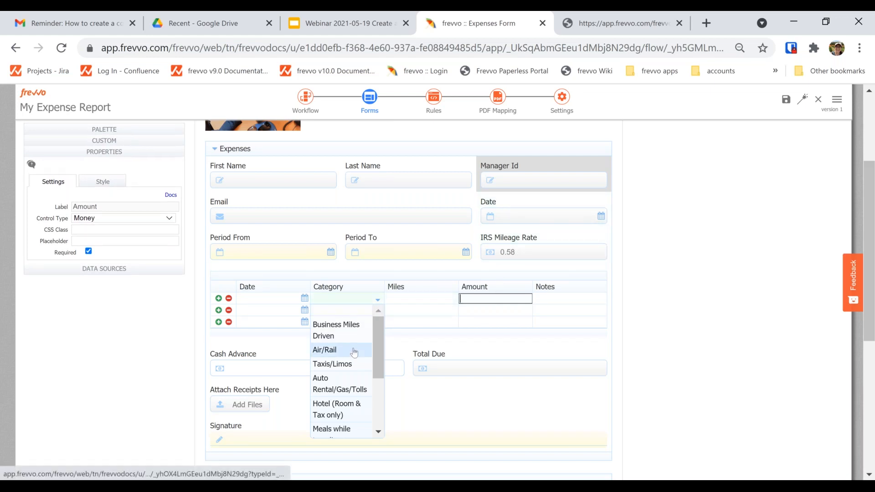
{"action": "left_click", "coordinate": [427, 311]}
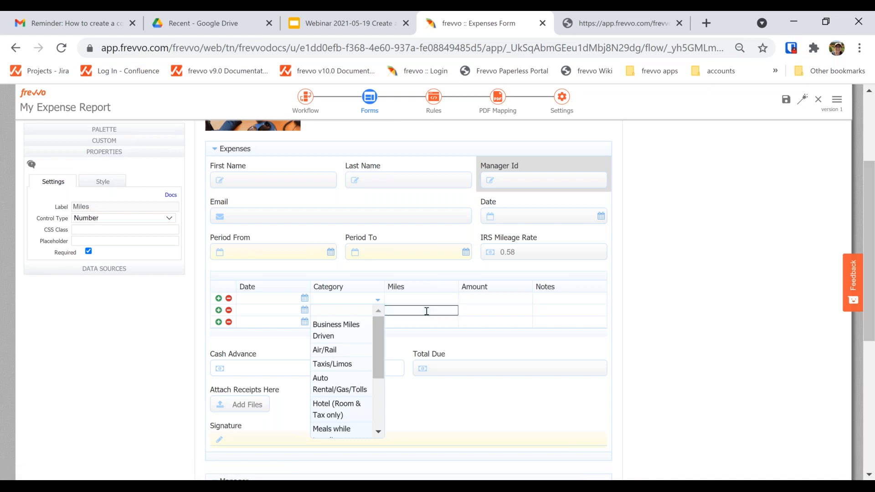
{"action": "left_click", "coordinate": [499, 311]}
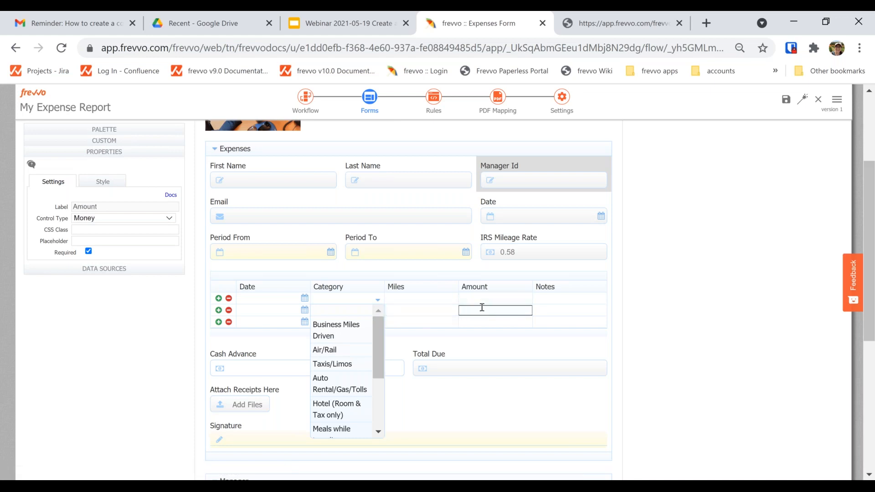
{"action": "scroll", "coordinate": [484, 288], "scroll_direction": "up", "scroll_amount": 2}
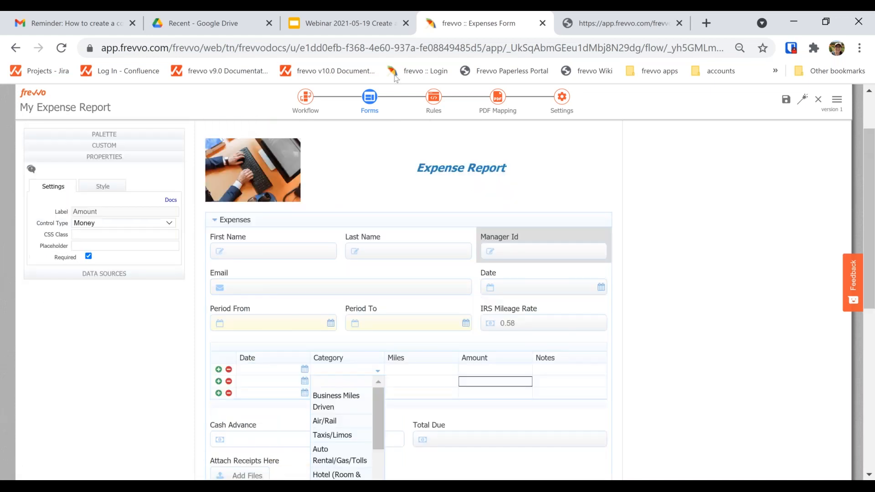
Add another rule to the Expenses form and name it "Mileage Calculations".
{"action": "left_click", "coordinate": [436, 99]}
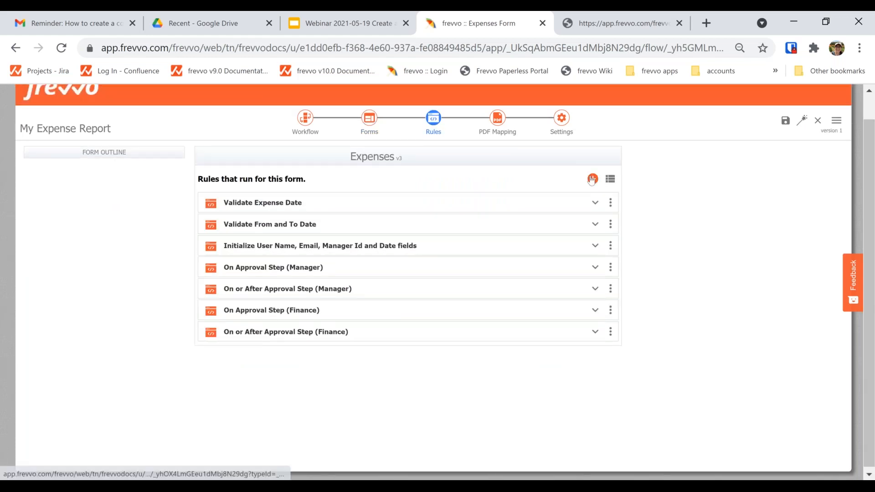
{"action": "left_click", "coordinate": [593, 179]}
{"action": "left_click", "coordinate": [231, 234]}
{"action": "type", "text": "Mileage"}
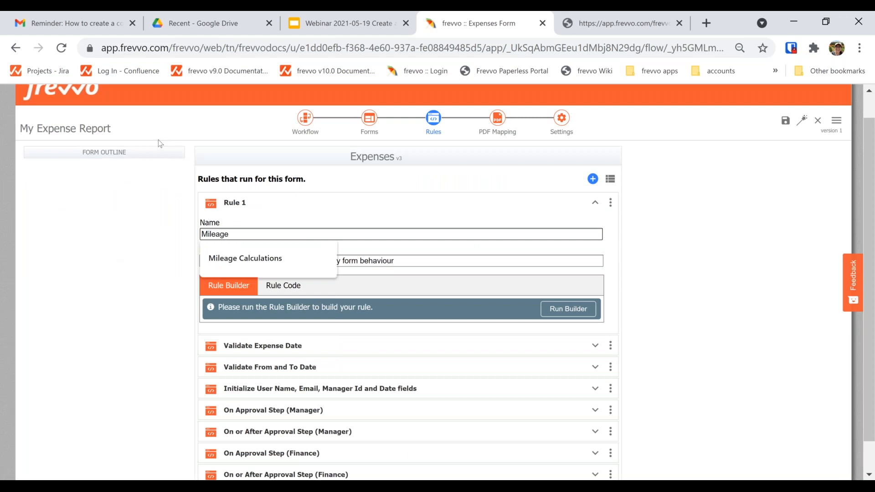
{"action": "left_click", "coordinate": [246, 259]}
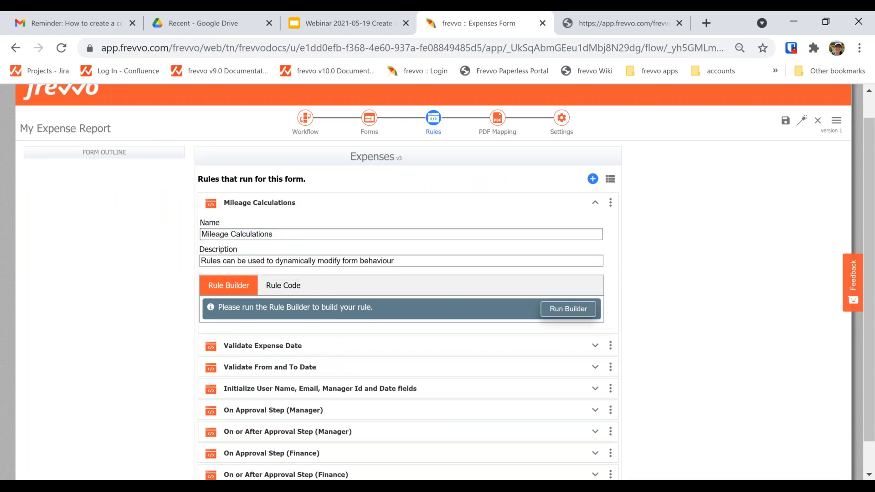
Start building the Mileage Calculations rule with the condition that Category is the literal value "Mileage".
{"action": "left_click", "coordinate": [568, 309]}
{"action": "left_click", "coordinate": [647, 230]}
{"action": "left_click", "coordinate": [246, 256]}
{"action": "type", "text": "cat"}
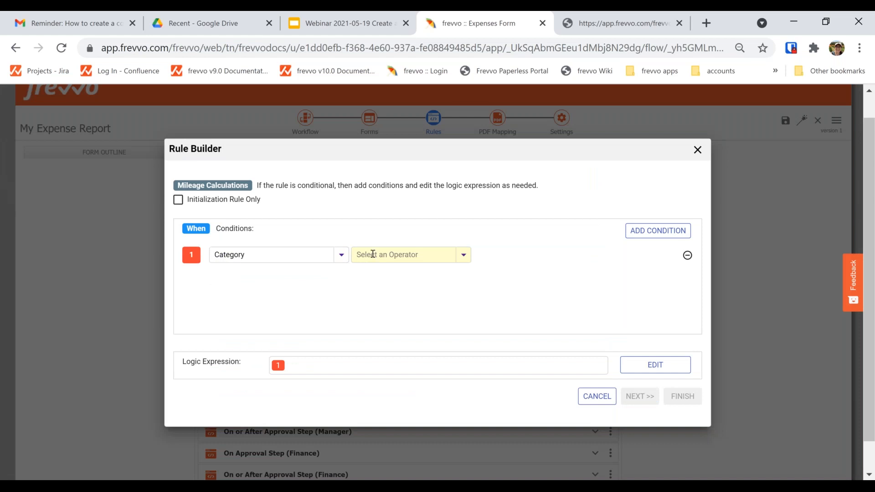
{"action": "left_click", "coordinate": [370, 255]}
{"action": "left_click", "coordinate": [355, 289]}
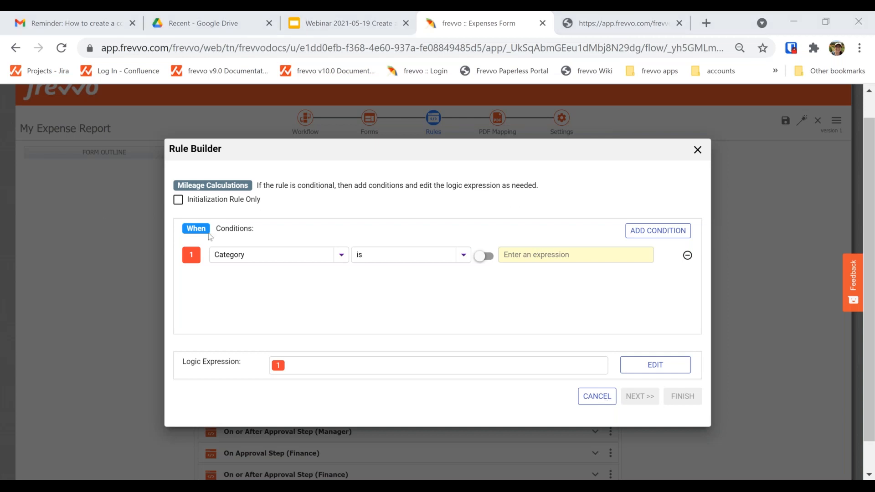
{"action": "left_click", "coordinate": [488, 256]}
{"action": "left_click", "coordinate": [568, 256]}
{"action": "type", "text": "Mileage"}
{"action": "key", "text": "ctrl+a"}
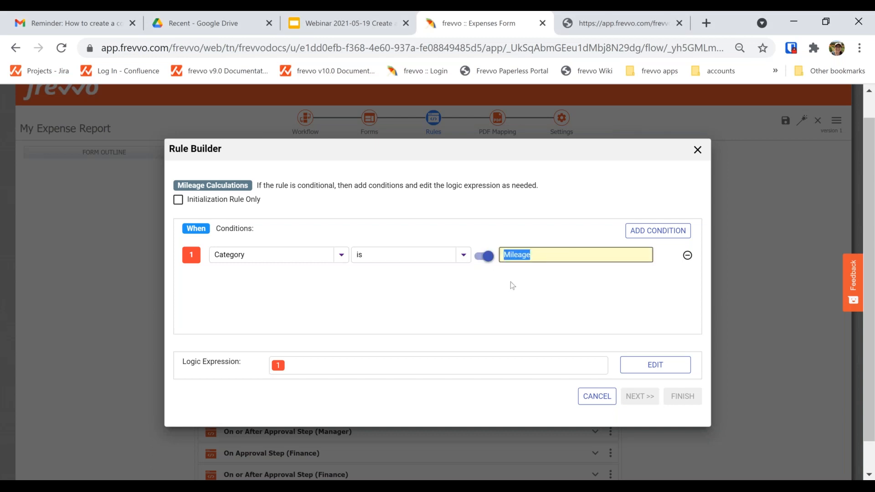
{"action": "left_click", "coordinate": [539, 281]}
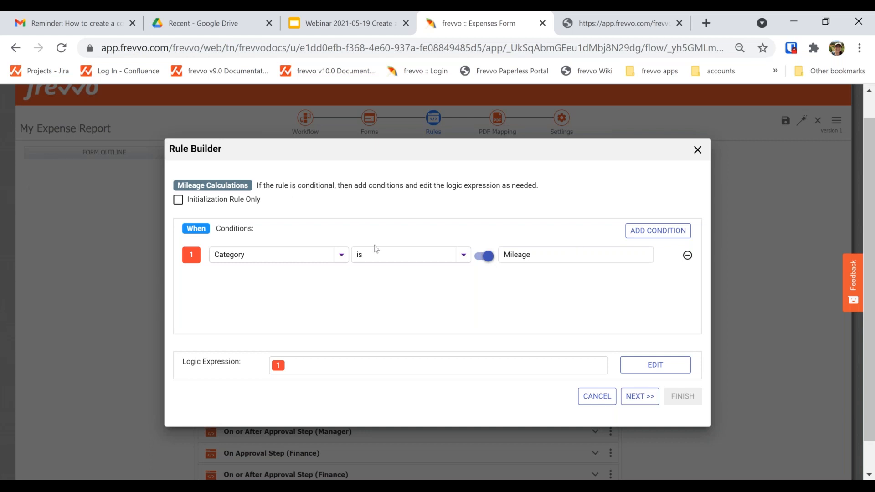
Proceed to the true-condition actions and add one that sets Miles to enabled.
{"action": "left_click", "coordinate": [638, 397]}
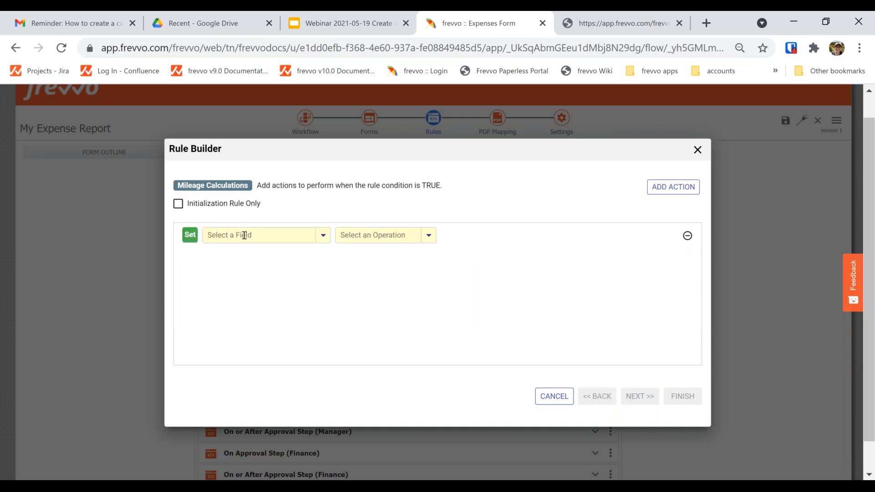
{"action": "left_click", "coordinate": [245, 235]}
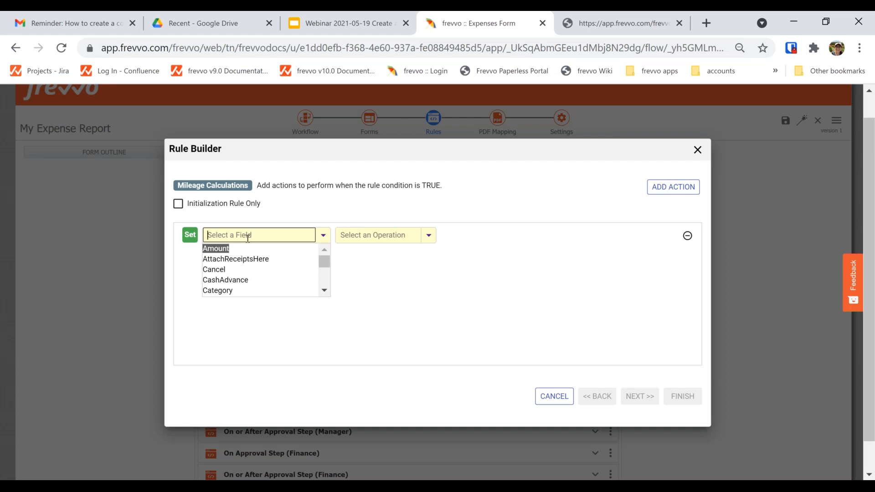
{"action": "type", "text": "mile"}
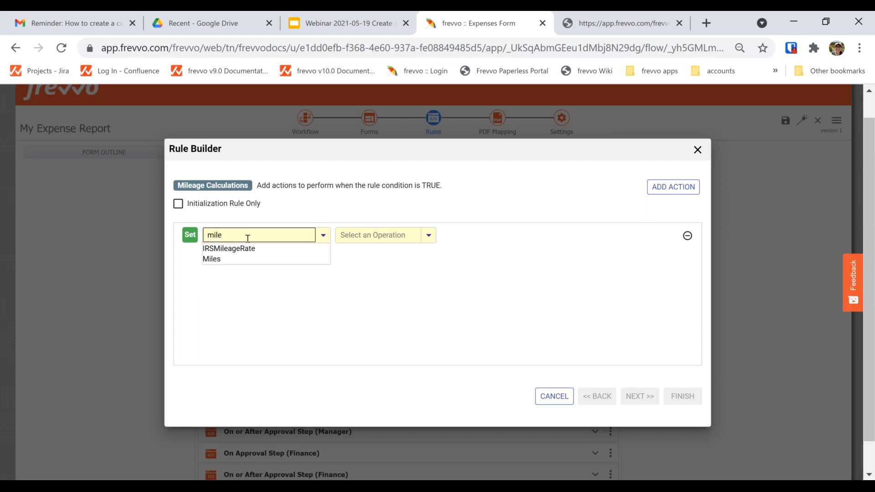
{"action": "left_click", "coordinate": [214, 259]}
{"action": "left_click", "coordinate": [356, 234]}
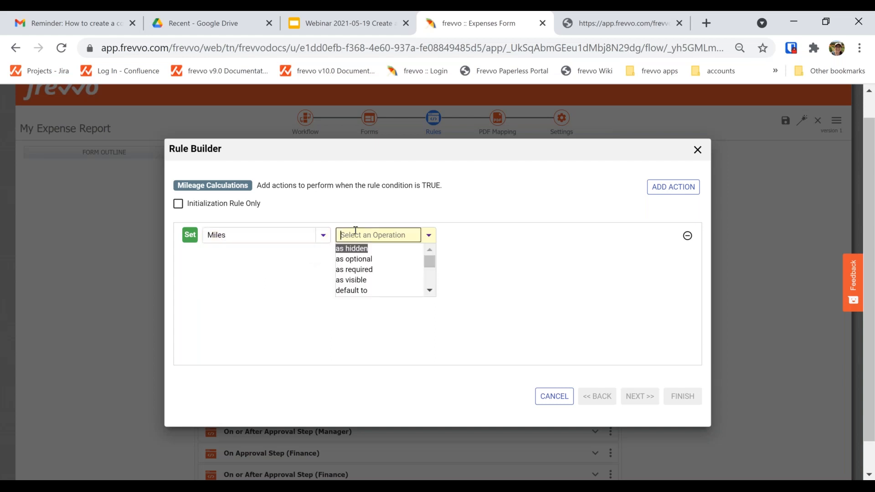
{"action": "type", "text": "ena"}
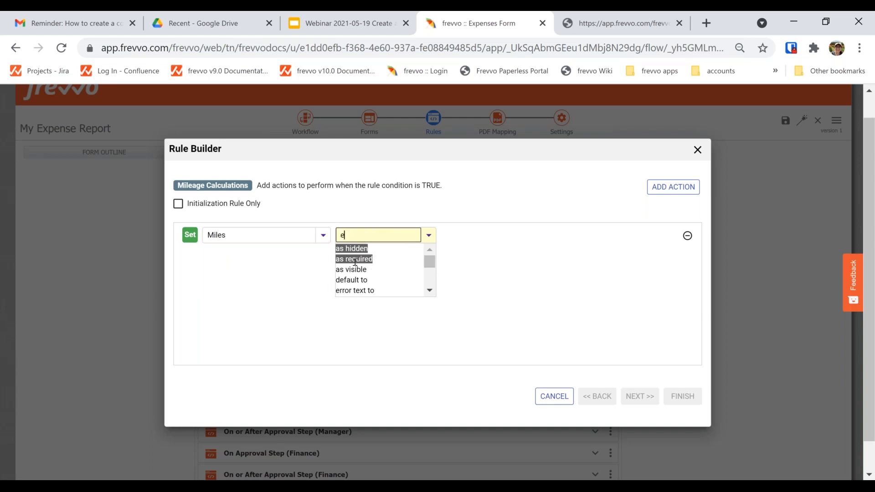
{"action": "key", "text": "Return"}
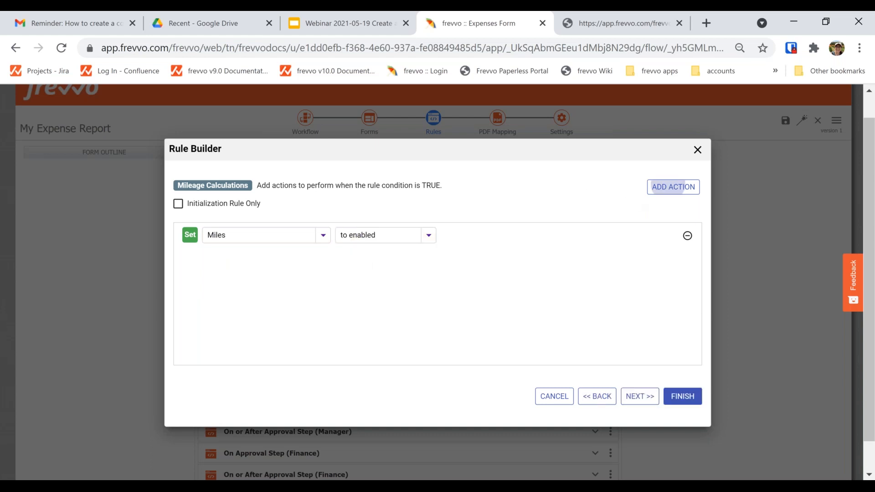
Add a second true-condition action that sets Miles as required.
{"action": "left_click", "coordinate": [661, 188]}
{"action": "type", "text": "miles"}
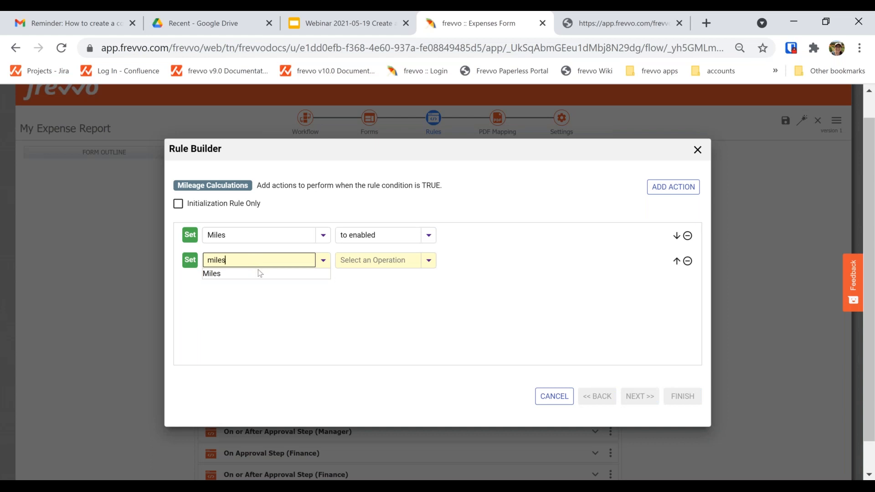
{"action": "left_click", "coordinate": [258, 272]}
{"action": "left_click", "coordinate": [390, 261]}
{"action": "type", "text": "req"}
{"action": "left_click", "coordinate": [389, 275]}
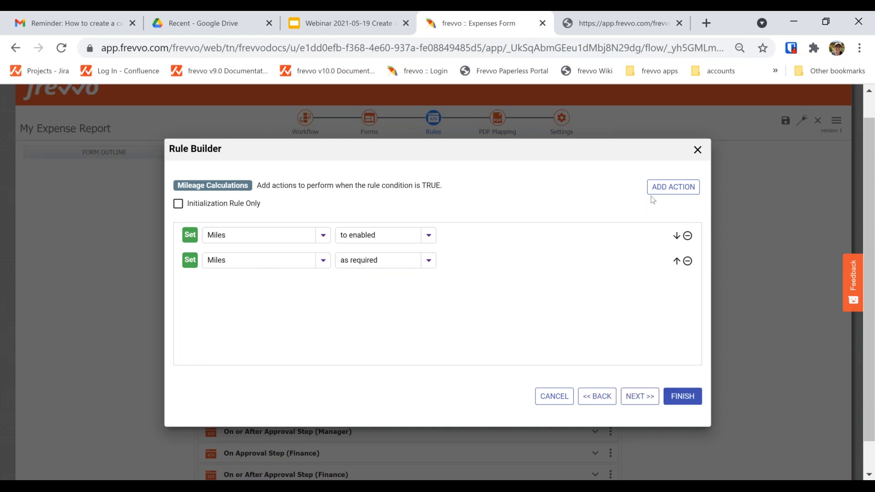
Add a true-condition action that sets Amount to the expression Miles * IRSMileageRate.
{"action": "left_click", "coordinate": [667, 188]}
{"action": "type", "text": "am"}
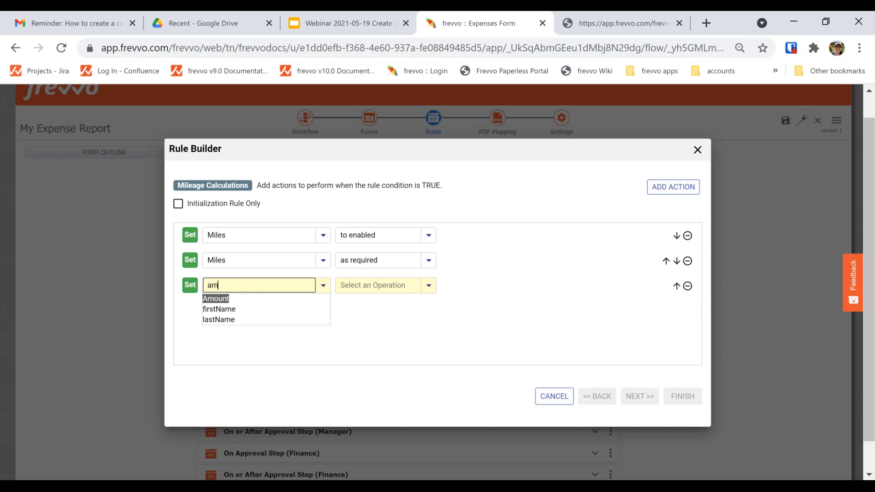
{"action": "left_click", "coordinate": [236, 291]}
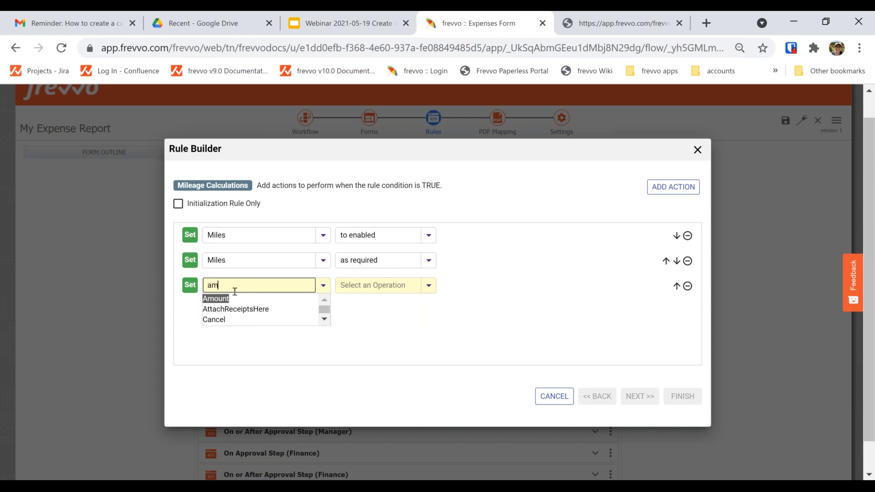
{"action": "left_click", "coordinate": [239, 299]}
{"action": "left_click", "coordinate": [376, 289]}
{"action": "scroll", "coordinate": [382, 325], "scroll_direction": "down", "scroll_amount": 3}
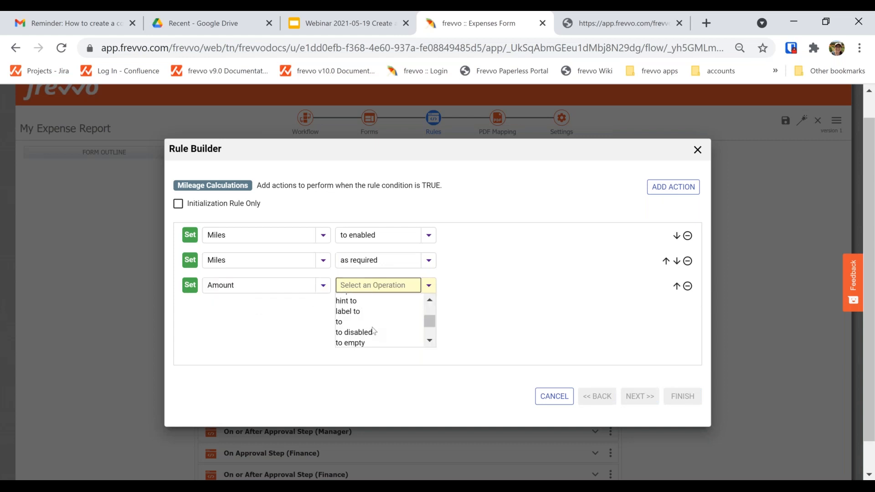
{"action": "left_click", "coordinate": [372, 327]}
{"action": "type", "text": "Miles"}
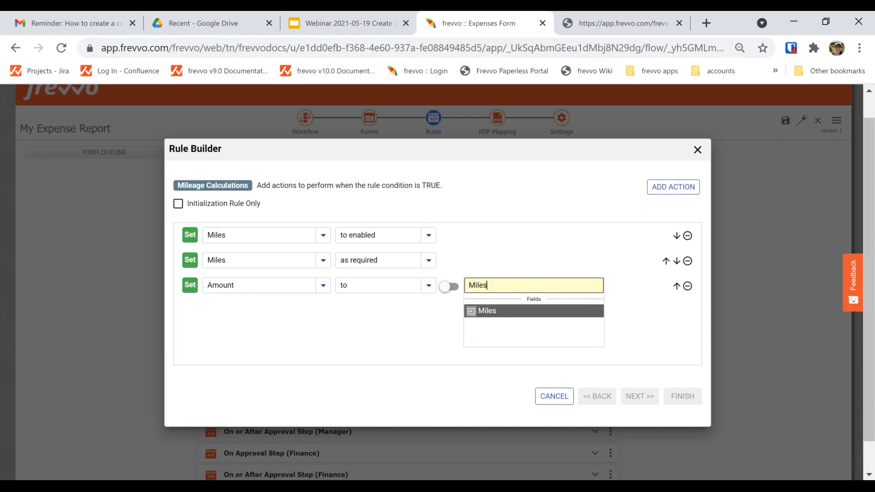
{"action": "key", "text": "Return"}
{"action": "type", "text": "*"}
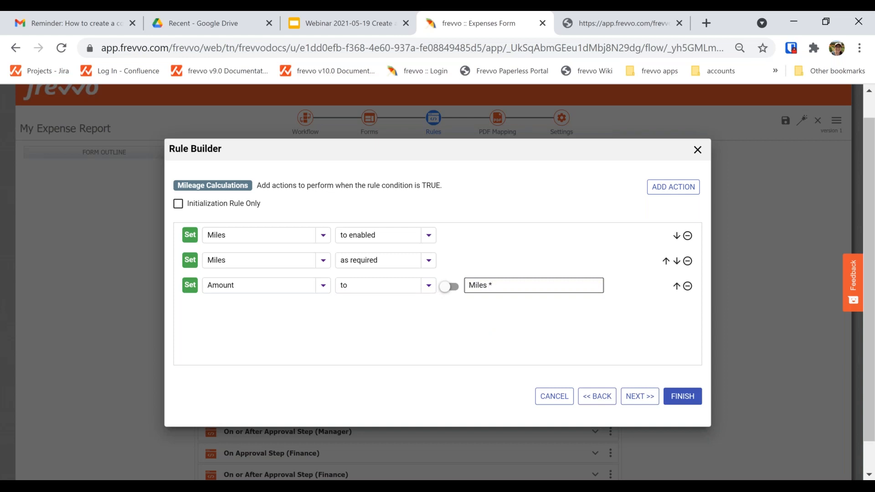
{"action": "type", "text": " IRSMil"}
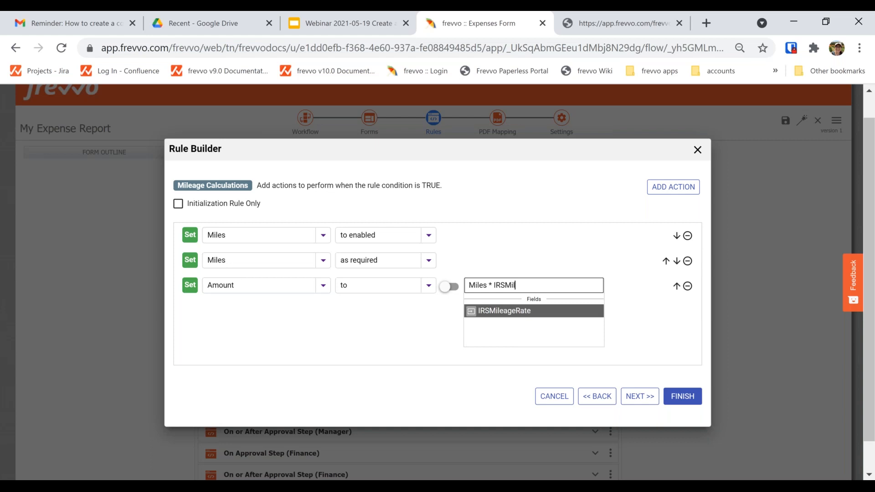
{"action": "key", "text": "Return"}
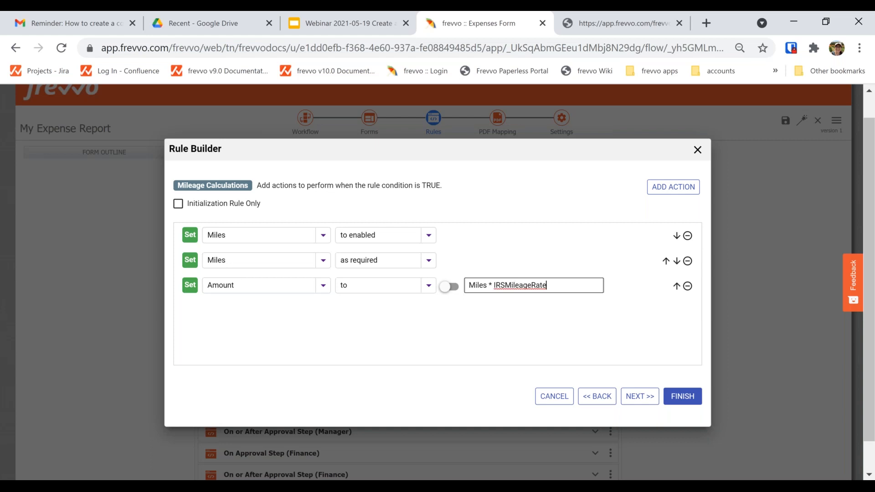
{"action": "left_click_drag", "start_coordinate": [468, 285], "coordinate": [582, 292]}
{"action": "left_click", "coordinate": [634, 319]}
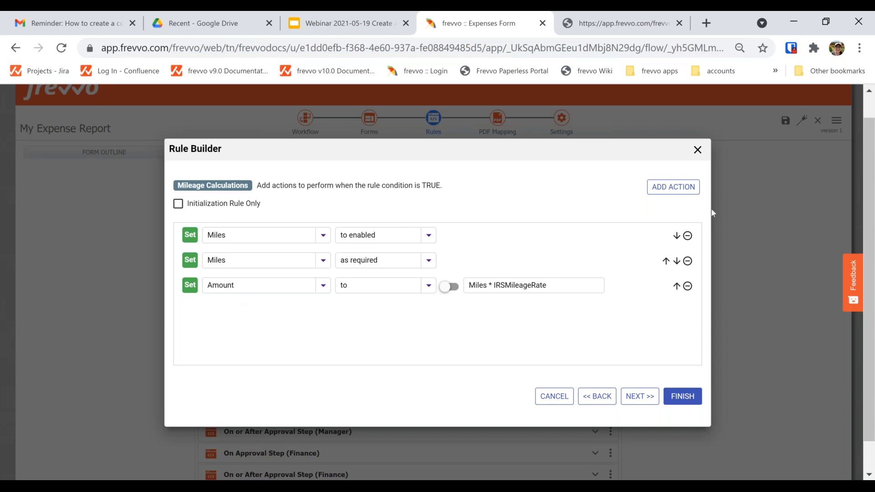
Add a fourth true-condition action that sets Amount to disabled.
{"action": "left_click", "coordinate": [659, 189]}
{"action": "left_click", "coordinate": [261, 309]}
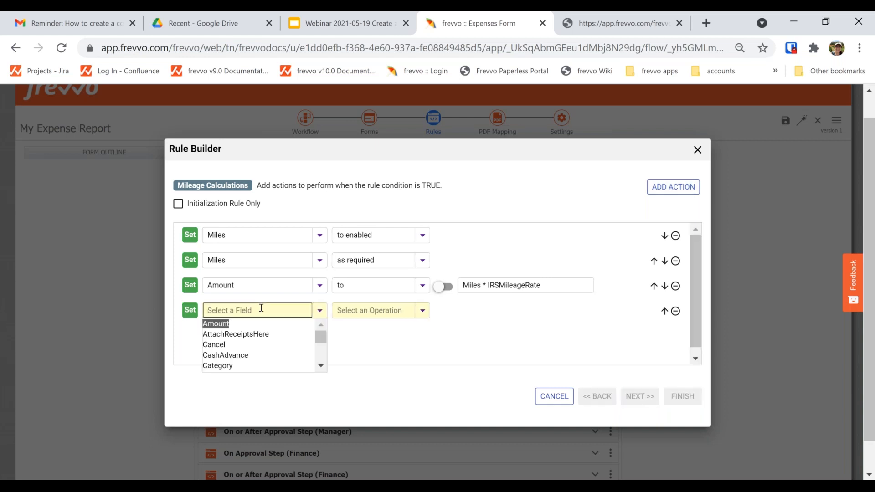
{"action": "type", "text": "amou"}
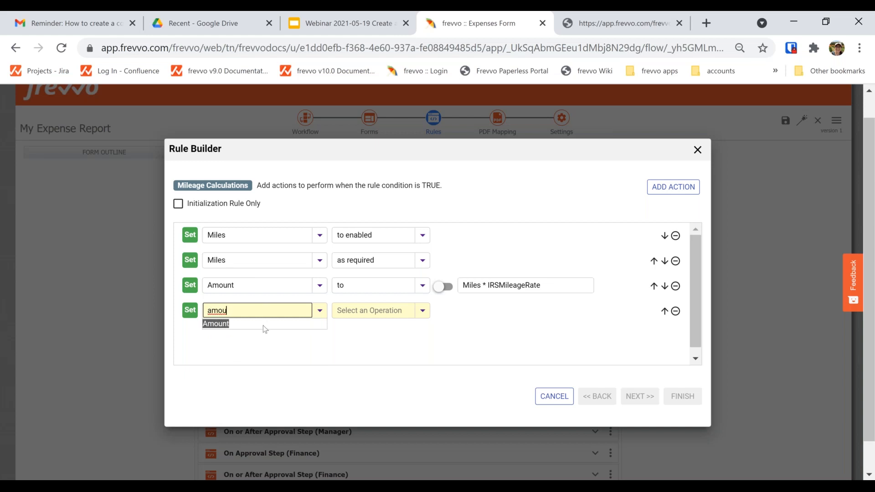
{"action": "left_click", "coordinate": [263, 325]}
{"action": "left_click", "coordinate": [352, 309]}
{"action": "type", "text": "di"}
{"action": "key", "text": "Return"}
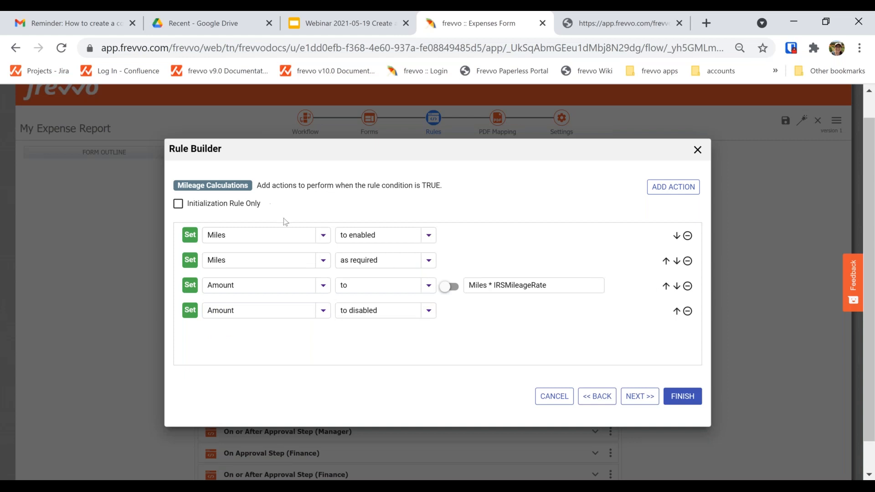
Proceed to the false-condition actions and add one that sets Miles as optional.
{"action": "left_click", "coordinate": [639, 395]}
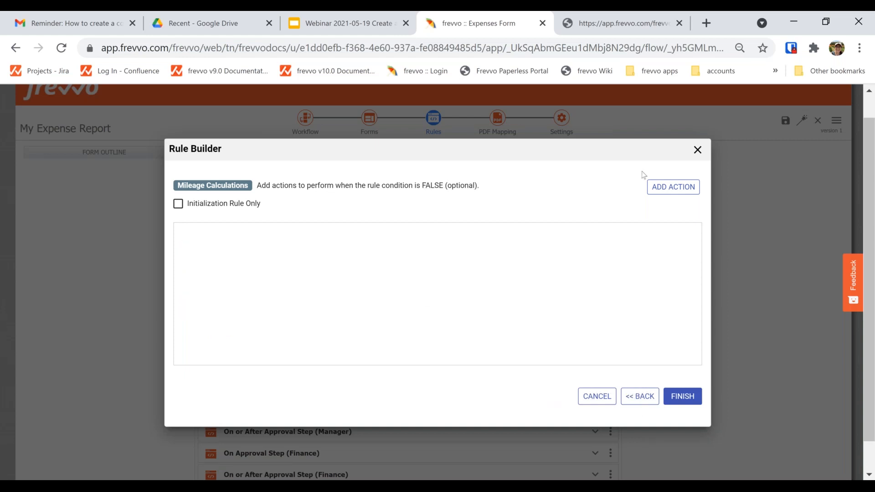
{"action": "left_click", "coordinate": [661, 188]}
{"action": "type", "text": "i"}
{"action": "key", "text": "BackSpace"}
{"action": "type", "text": "mil"}
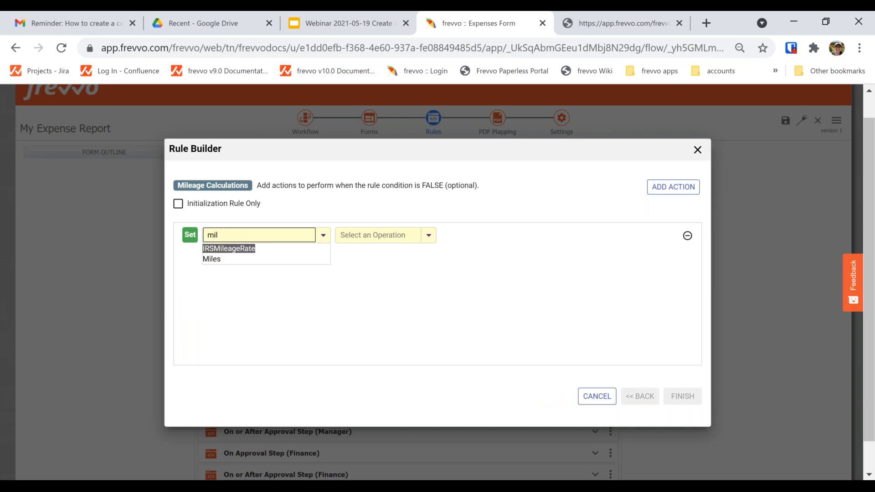
{"action": "left_click", "coordinate": [212, 259]}
{"action": "left_click", "coordinate": [367, 233]}
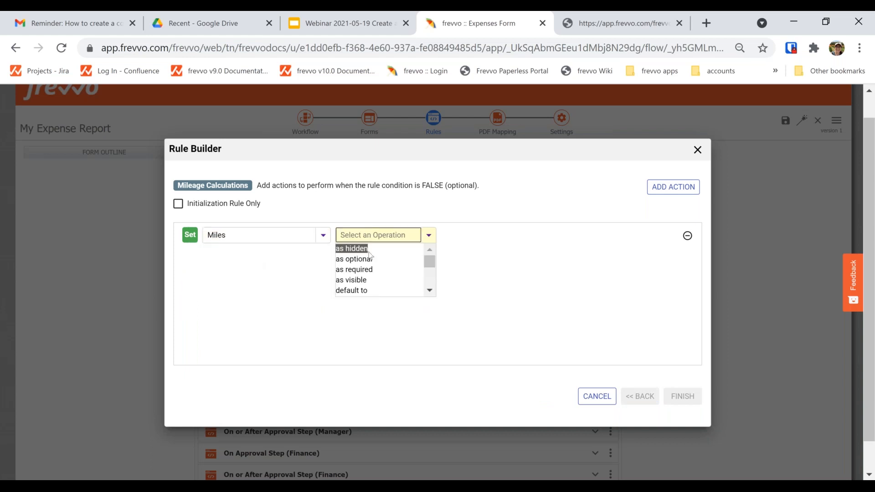
{"action": "left_click", "coordinate": [358, 259]}
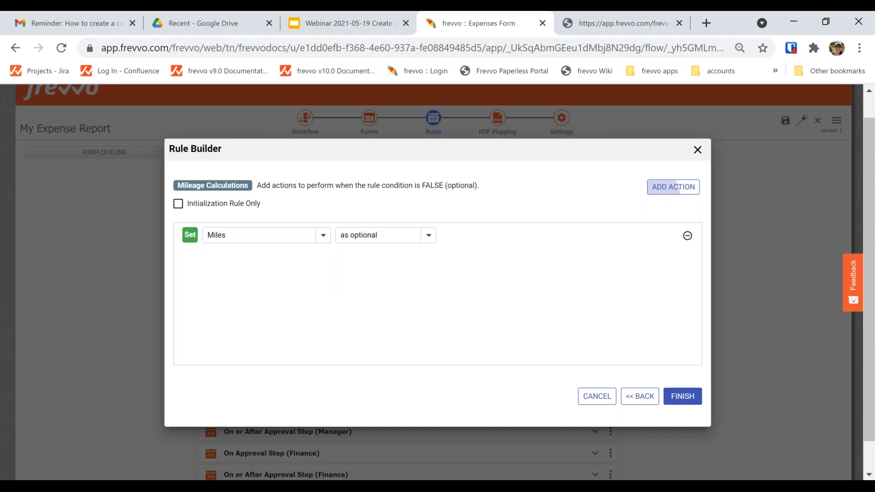
Add a second false-condition action that sets Miles to disabled.
{"action": "left_click", "coordinate": [673, 187]}
{"action": "left_click", "coordinate": [269, 260]}
{"action": "type", "text": "il"}
{"action": "key", "text": "BackSpace"}
{"action": "key", "text": "BackSpace"}
{"action": "type", "text": "mile"}
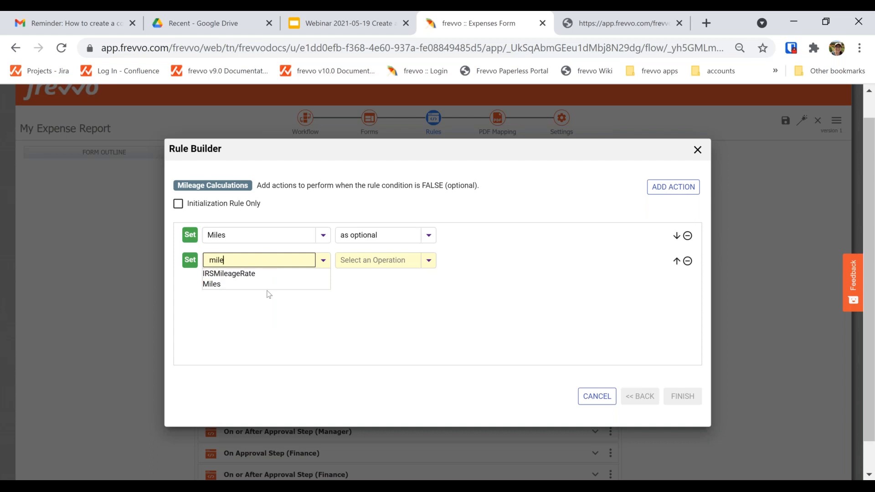
{"action": "left_click", "coordinate": [270, 258]}
{"action": "type", "text": "s"}
{"action": "left_click", "coordinate": [270, 277]}
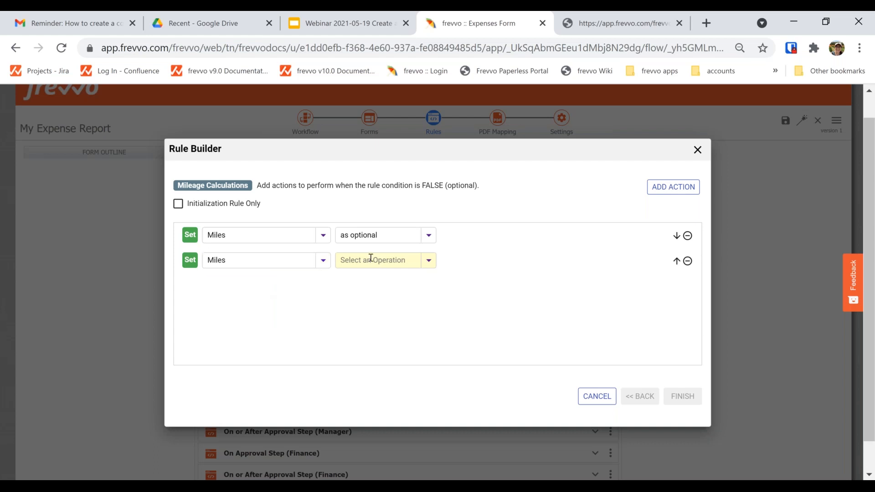
{"action": "left_click", "coordinate": [372, 258]}
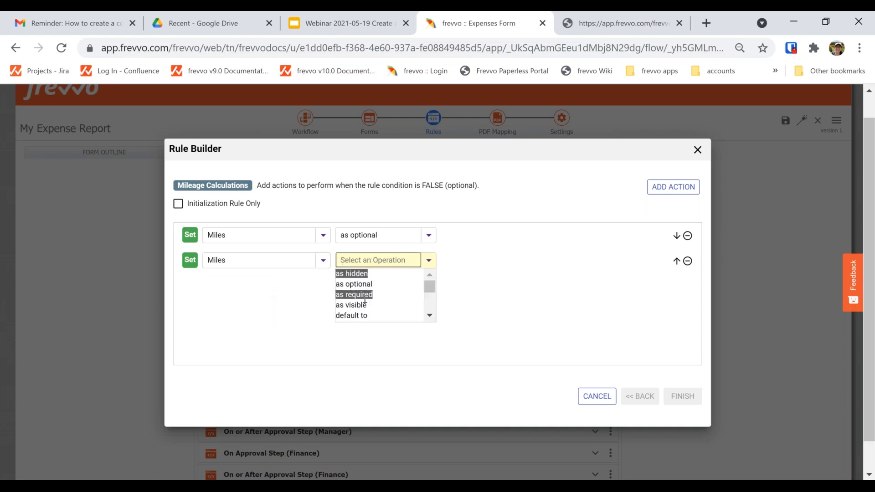
{"action": "type", "text": "dis"}
{"action": "key", "text": "Return"}
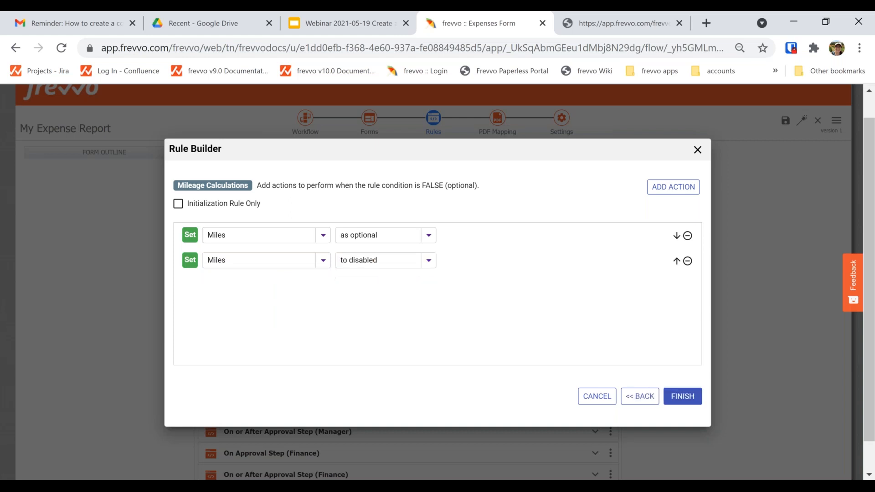
Add a third false-condition action that sets Miles to empty.
{"action": "left_click", "coordinate": [668, 188]}
{"action": "left_click", "coordinate": [284, 290]}
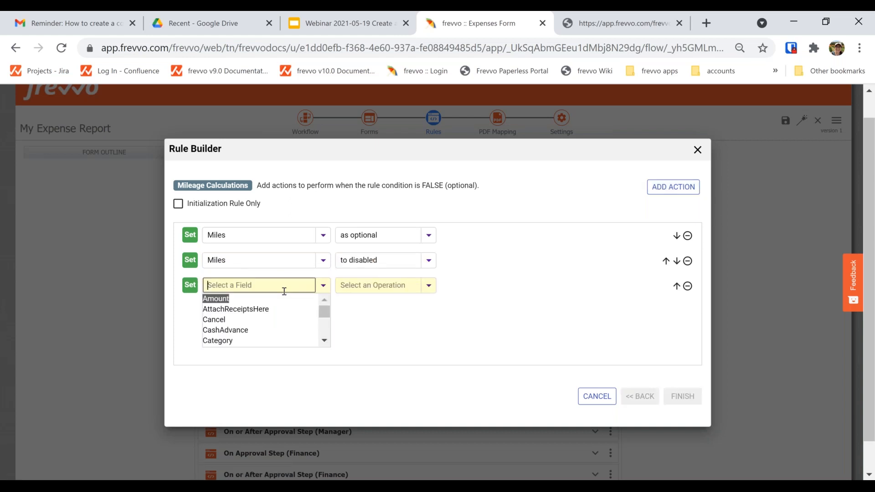
{"action": "type", "text": "Miles"}
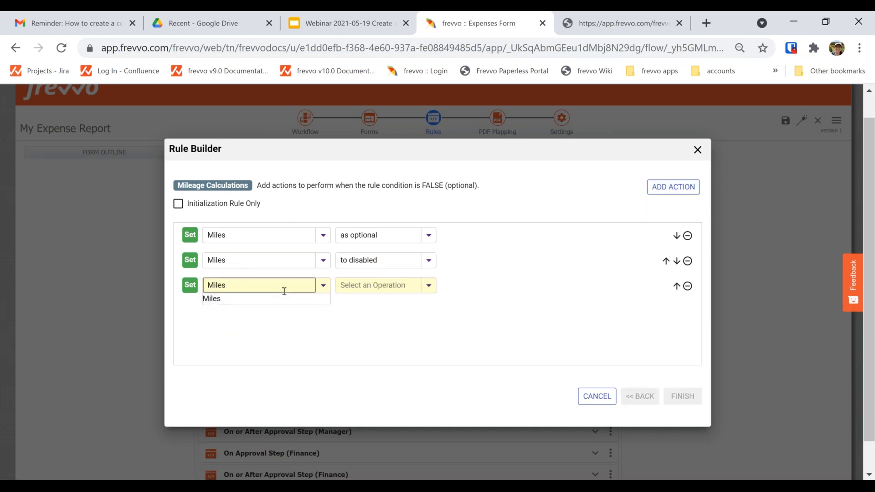
{"action": "left_click", "coordinate": [283, 299]}
{"action": "left_click", "coordinate": [346, 285]}
{"action": "type", "text": "e"}
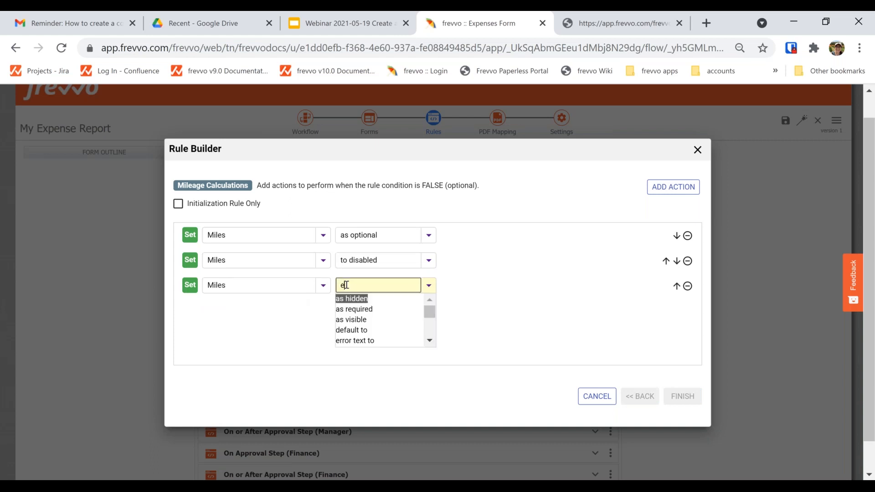
{"action": "type", "text": "mp"}
{"action": "key", "text": "Return"}
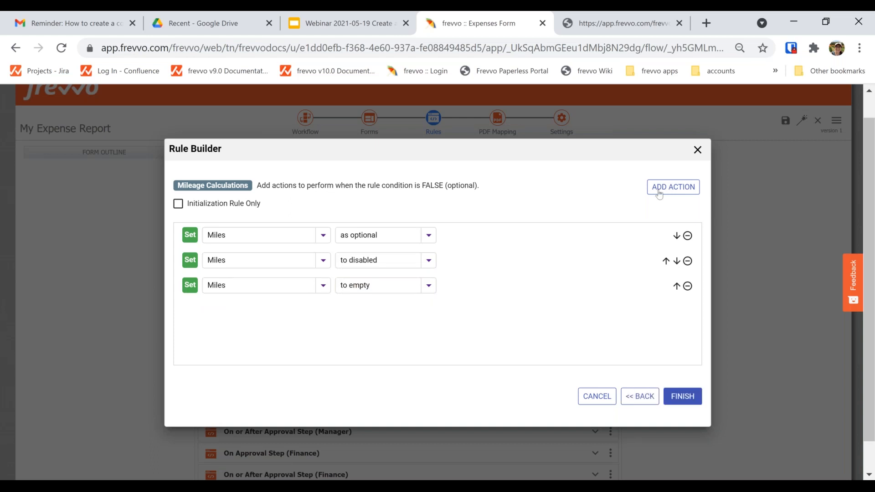
Add a fourth false-condition action that sets Amount to enabled.
{"action": "left_click", "coordinate": [659, 188]}
{"action": "left_click", "coordinate": [230, 311]}
{"action": "type", "text": "amo"}
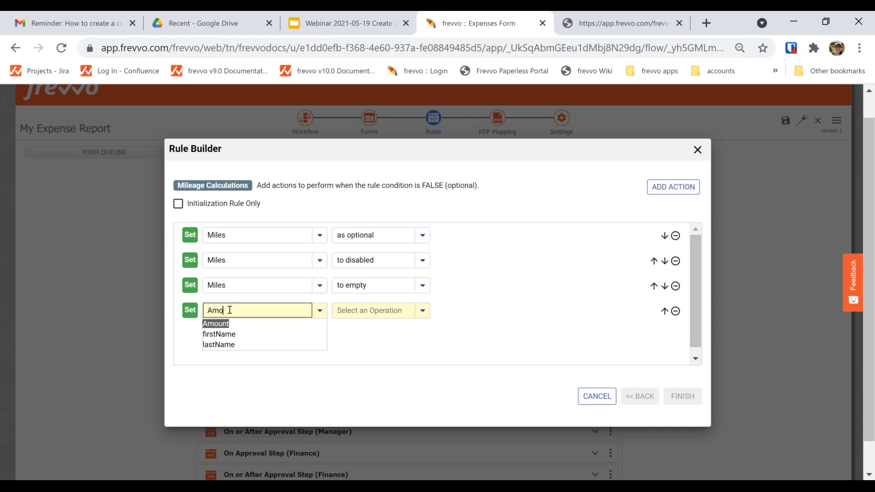
{"action": "key", "text": "Return"}
{"action": "left_click", "coordinate": [359, 311]}
{"action": "type", "text": "ena"}
{"action": "left_click", "coordinate": [360, 324]}
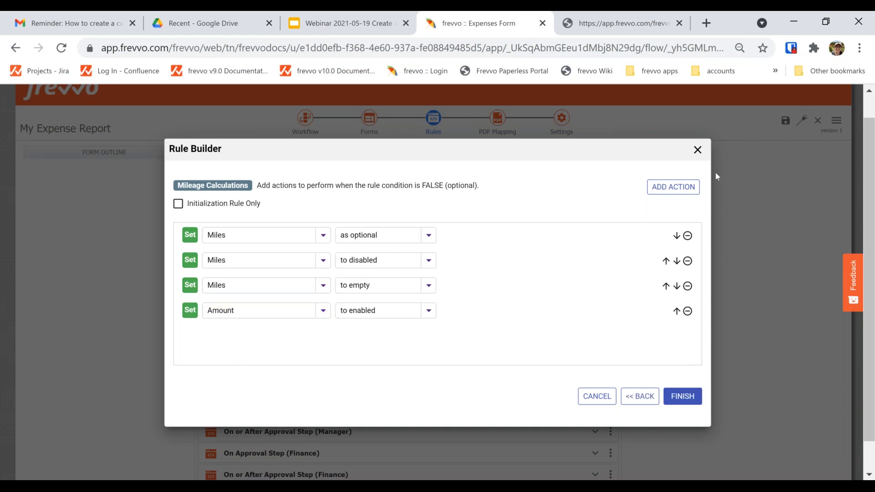
Add a fifth false-condition action that sets Amount as required, and finish the Mileage Calculations rule.
{"action": "left_click", "coordinate": [673, 187]}
{"action": "left_click", "coordinate": [249, 336]}
{"action": "type", "text": "Amou"}
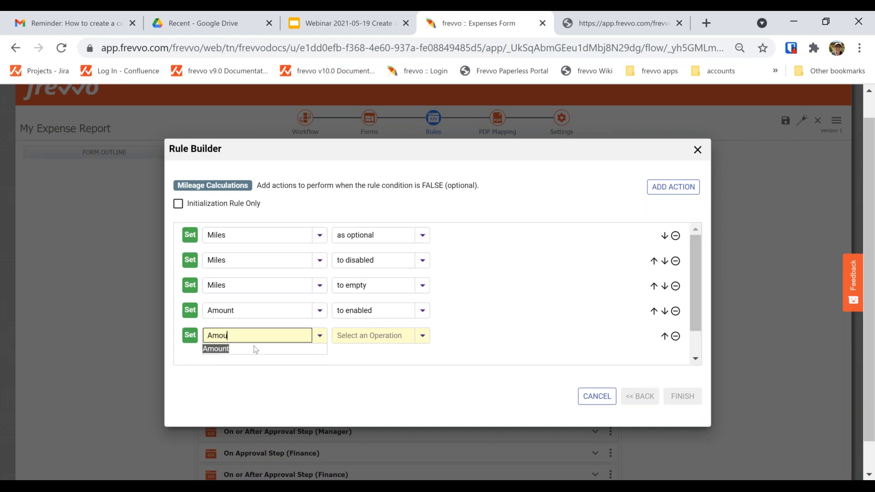
{"action": "left_click", "coordinate": [272, 348]}
{"action": "left_click", "coordinate": [374, 338]}
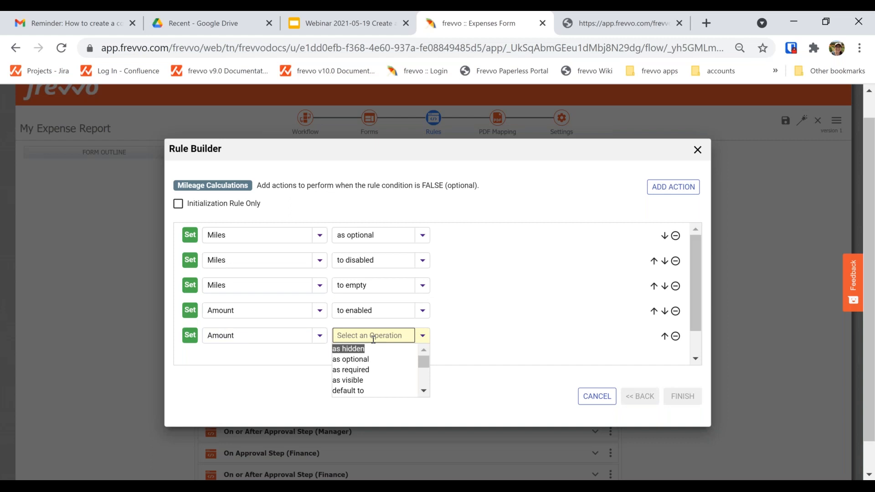
{"action": "type", "text": "re"}
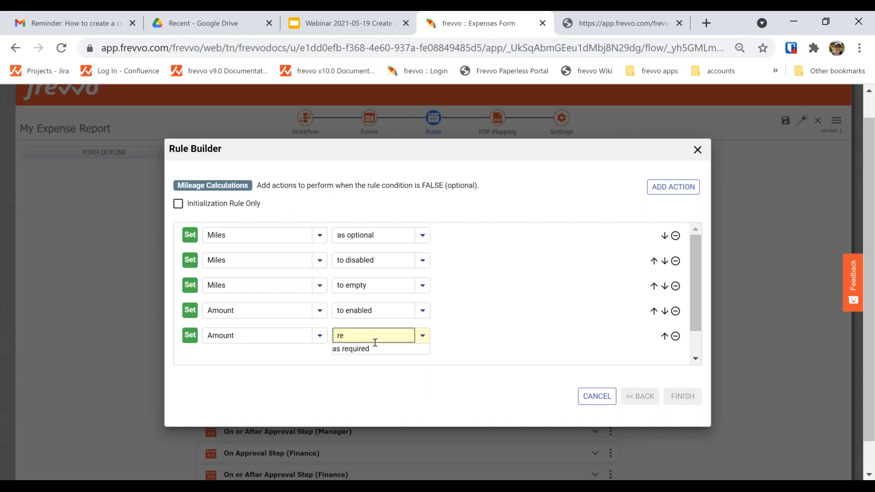
{"action": "left_click", "coordinate": [360, 349]}
{"action": "left_click", "coordinate": [688, 400]}
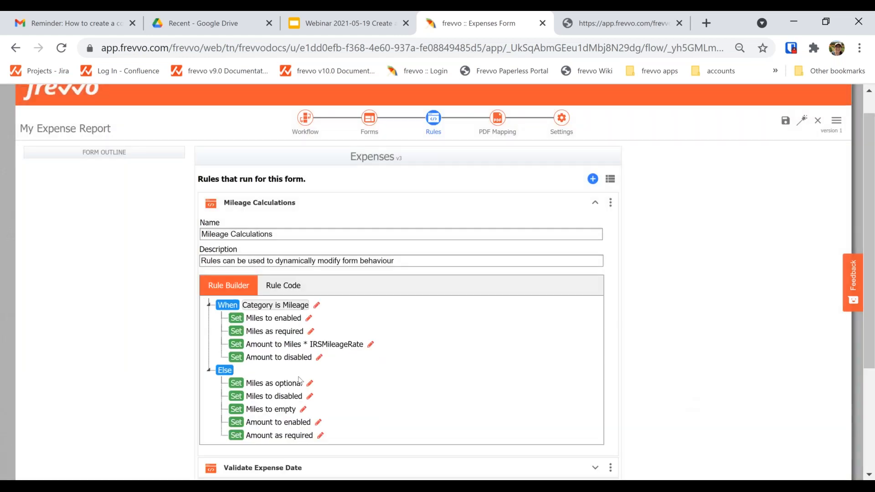
Collapse the Mileage Calculations rule and add a new rule named Total Due.
{"action": "scroll", "coordinate": [292, 373], "scroll_direction": "up", "scroll_amount": 1}
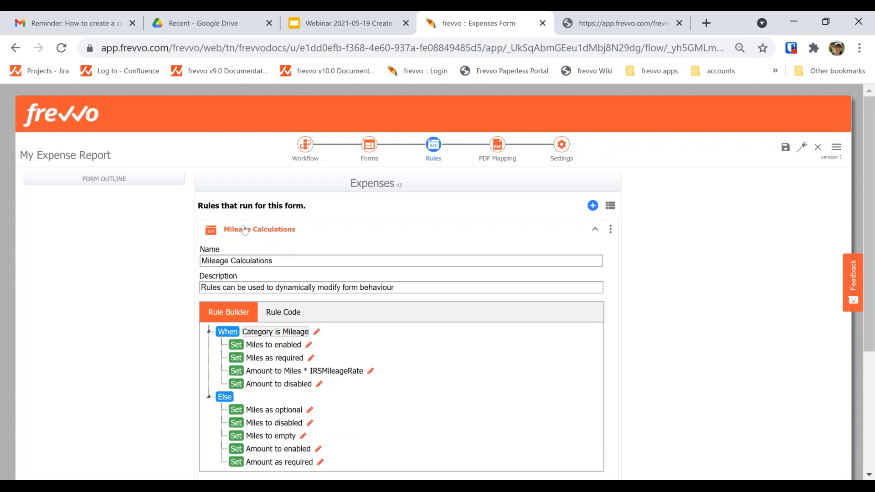
{"action": "left_click", "coordinate": [245, 231]}
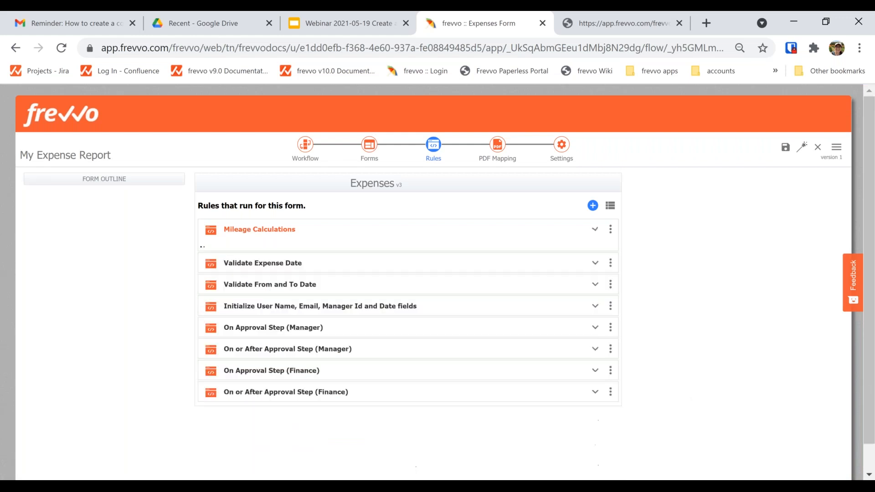
{"action": "left_click", "coordinate": [592, 206]}
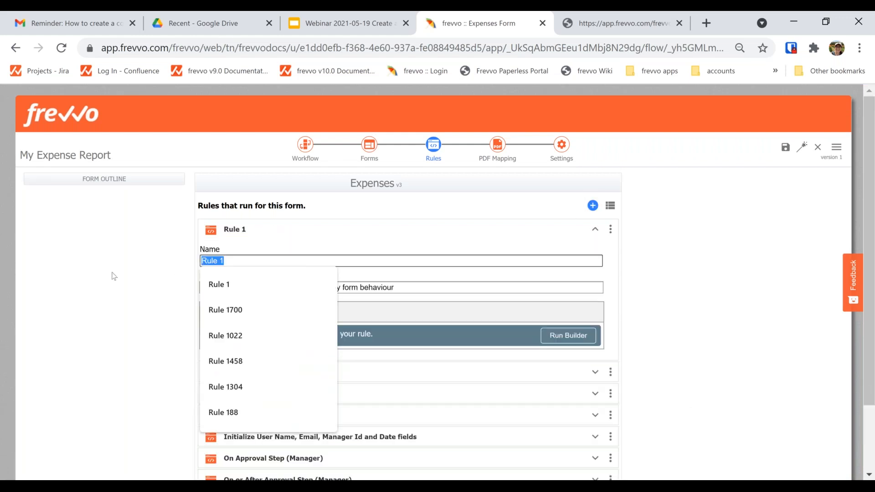
{"action": "type", "text": "Tto"}
{"action": "key", "text": "BackSpace"}
{"action": "key", "text": "BackSpace"}
{"action": "type", "text": "toal"}
{"action": "key", "text": "BackSpace"}
{"action": "key", "text": "BackSpace"}
{"action": "key", "text": "BackSpace"}
{"action": "key", "text": "BackSpace"}
{"action": "type", "text": "otal Due"}
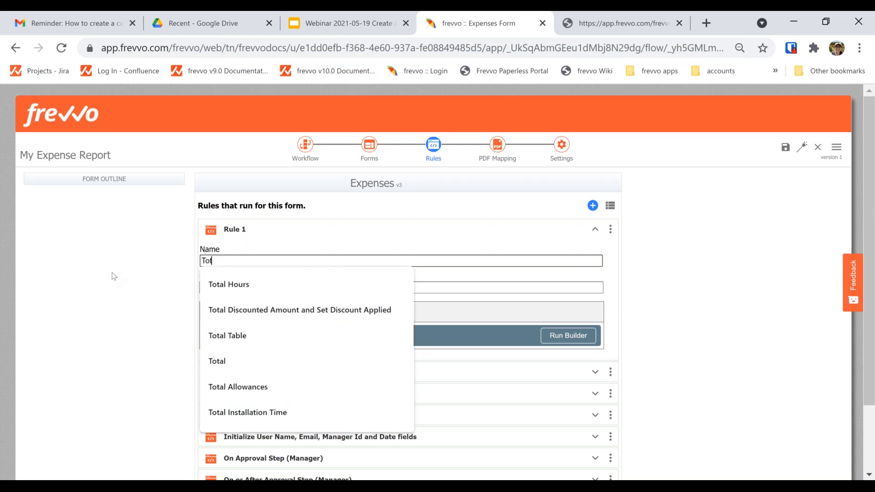
{"action": "key", "text": "Tab"}
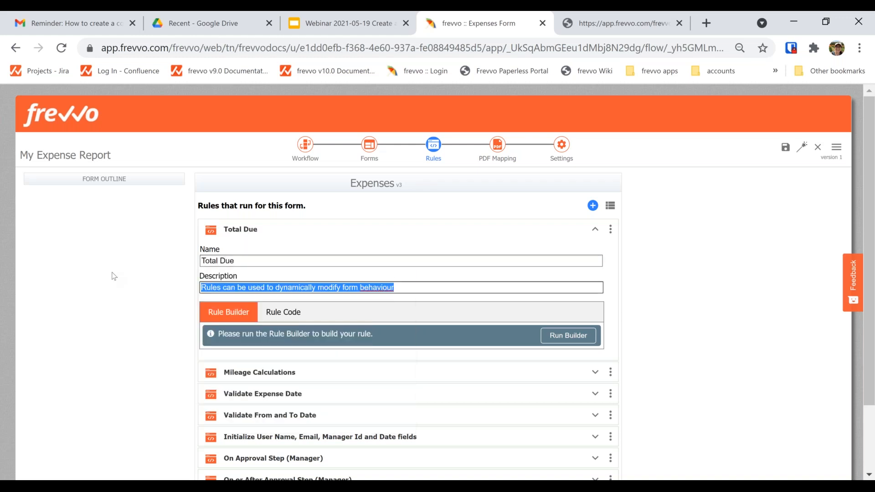
Run the Rule Builder for Total Due without conditions, choosing the TotalDue field and the "to" operation for its action.
{"action": "left_click", "coordinate": [568, 335]}
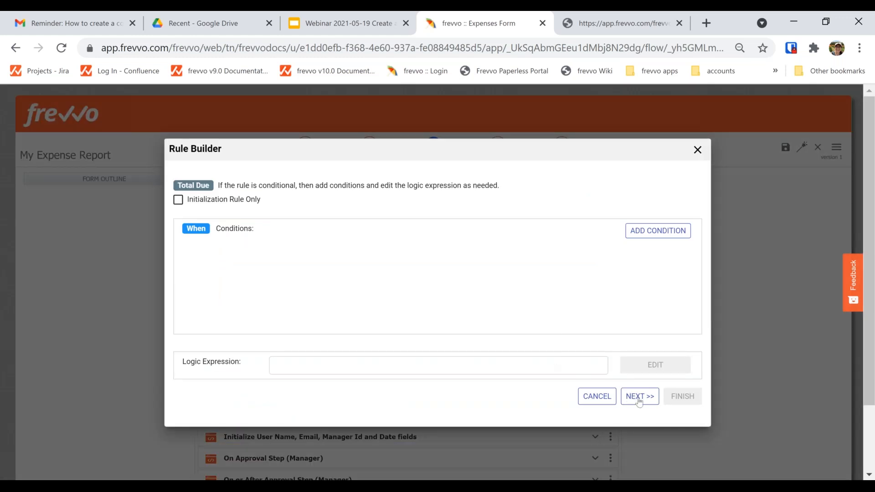
{"action": "left_click", "coordinate": [638, 397]}
{"action": "left_click", "coordinate": [268, 237]}
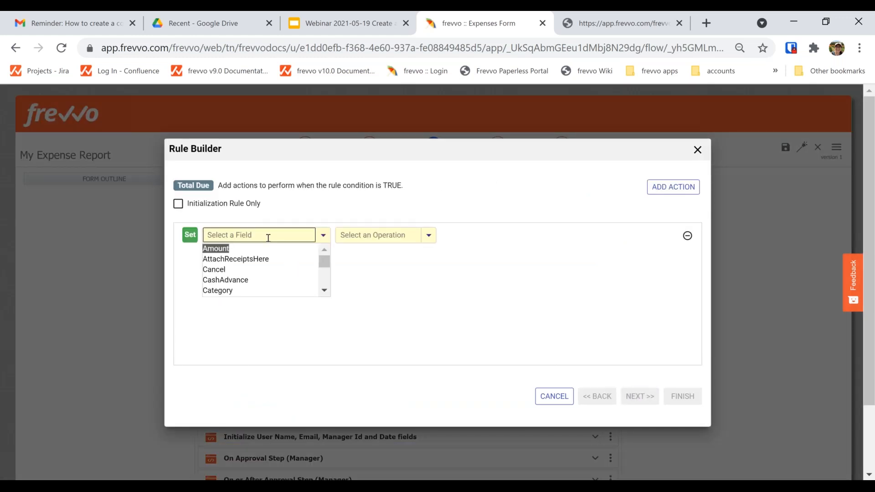
{"action": "type", "text": "Tota"}
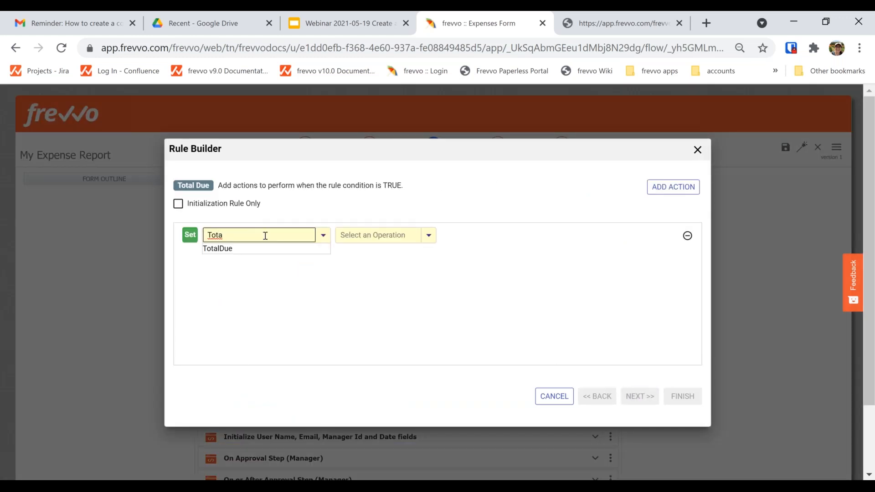
{"action": "left_click", "coordinate": [227, 249]}
{"action": "left_click", "coordinate": [359, 232]}
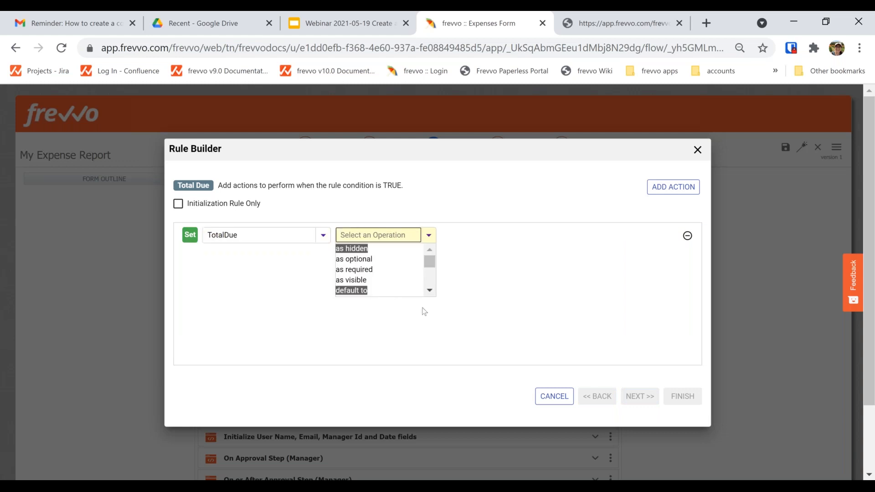
{"action": "scroll", "coordinate": [401, 290], "scroll_direction": "down", "scroll_amount": 2}
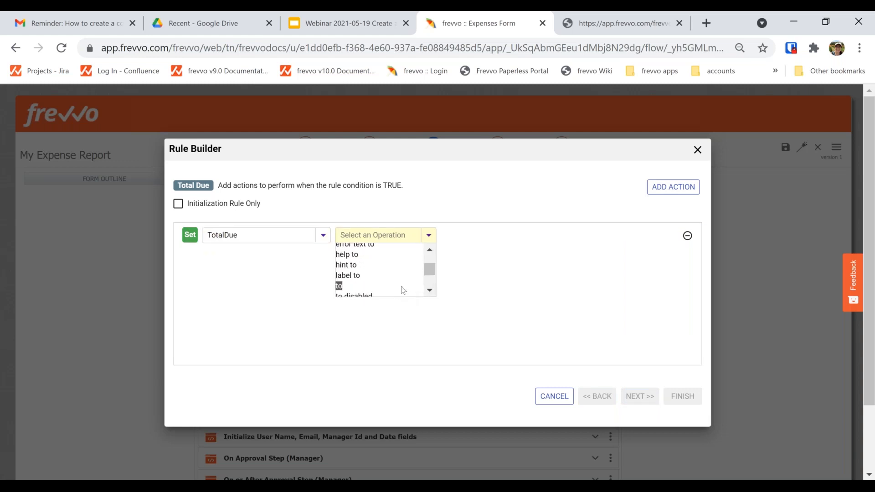
{"action": "left_click", "coordinate": [403, 288]}
Enter sum(Amount) - CashAdvance as the TotalDue expression and finish the rule.
{"action": "type", "text": "s"}
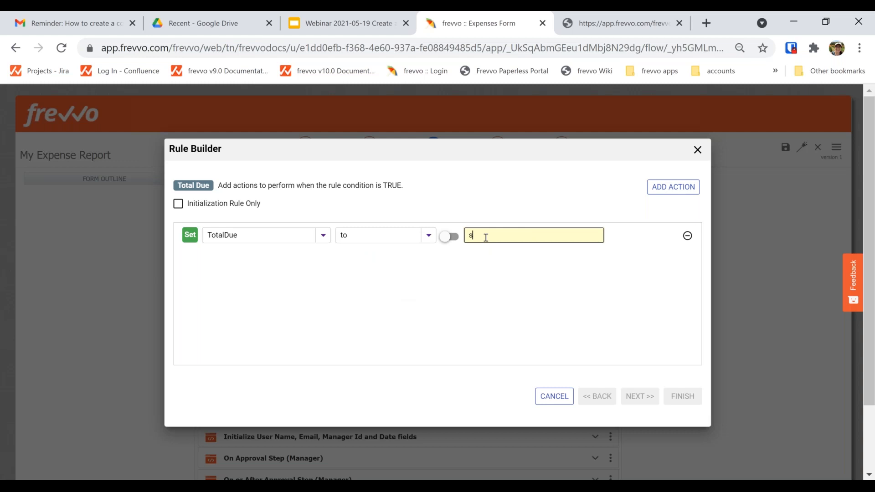
{"action": "type", "text": "um(Amount"}
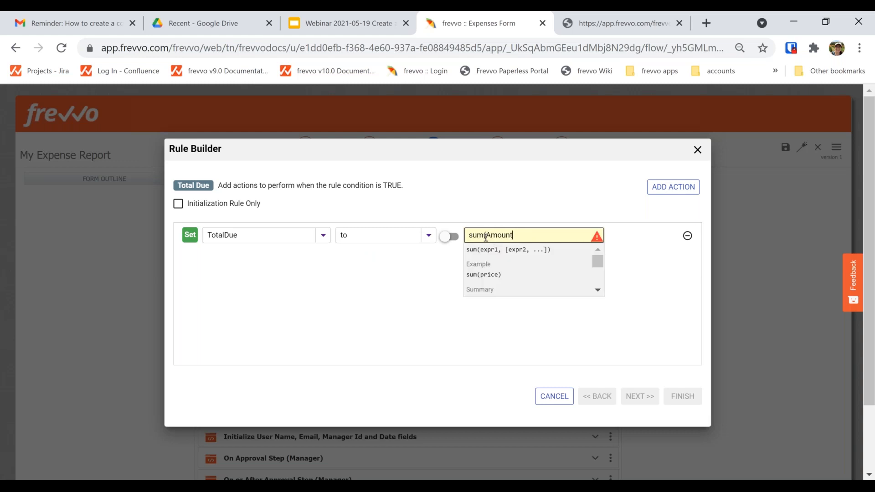
{"action": "type", "text": ") "}
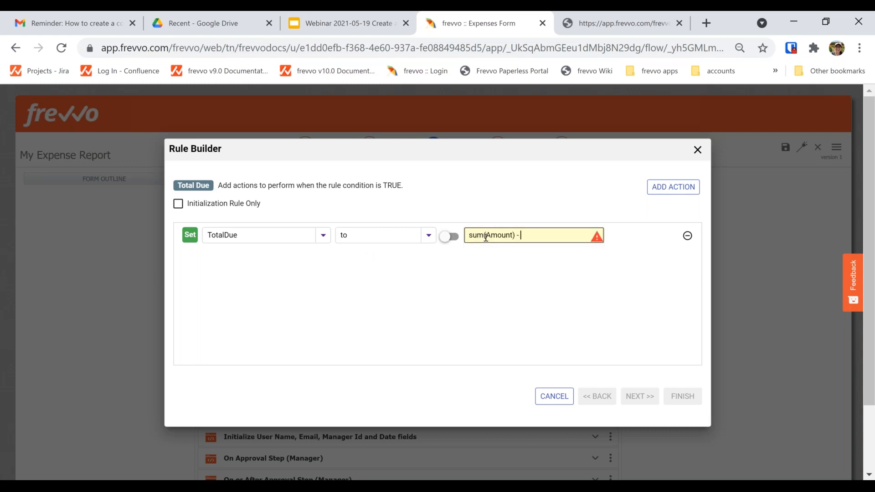
{"action": "type", "text": "- CashAdvance"}
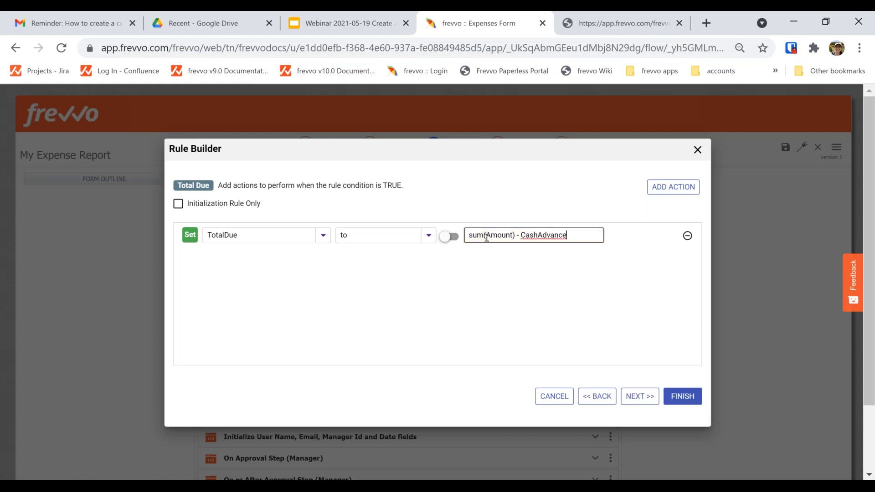
{"action": "left_click", "coordinate": [658, 362]}
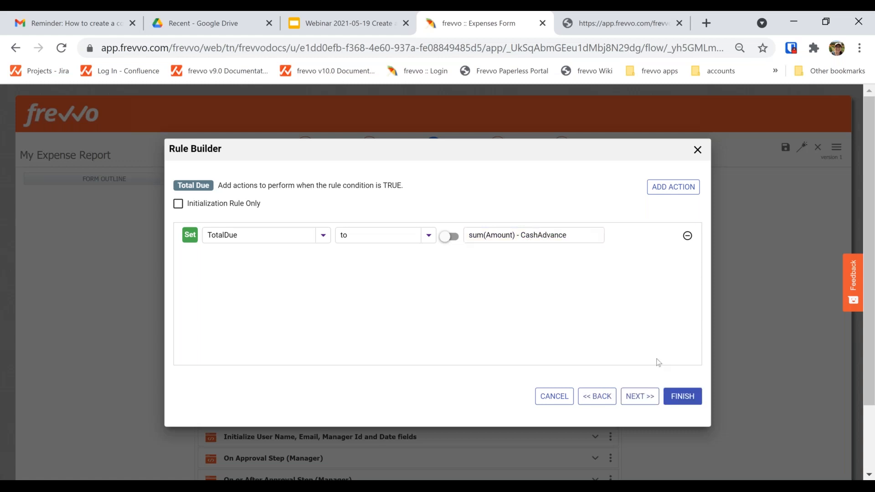
{"action": "left_click", "coordinate": [683, 396]}
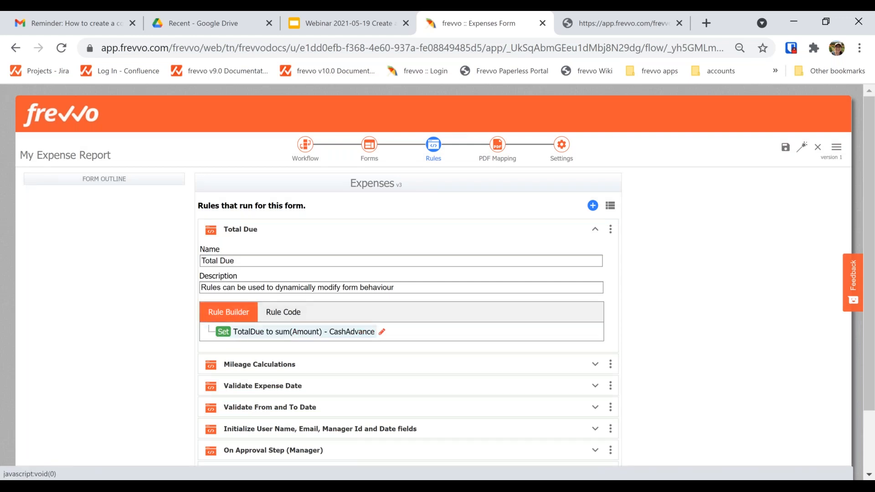
Examine the generated code of the Total Due rule, especially its event line, and return to the builder view.
{"action": "left_click", "coordinate": [284, 312]}
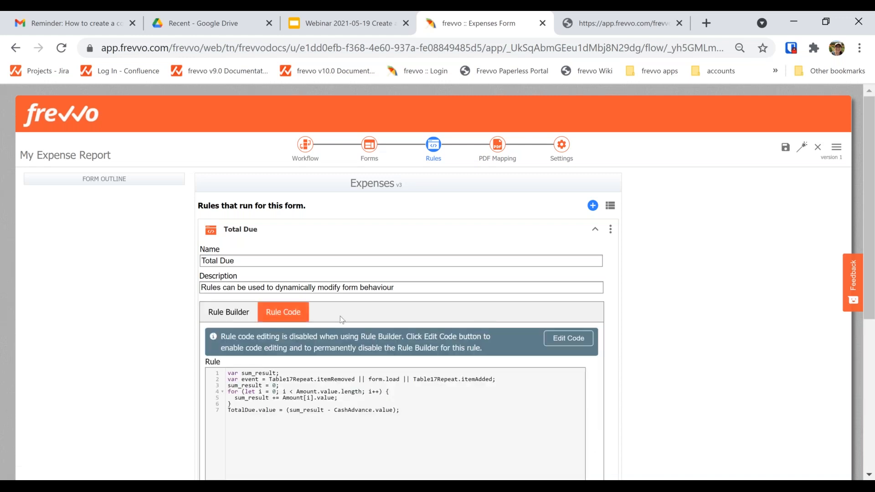
{"action": "left_click_drag", "start_coordinate": [267, 382], "coordinate": [495, 382]}
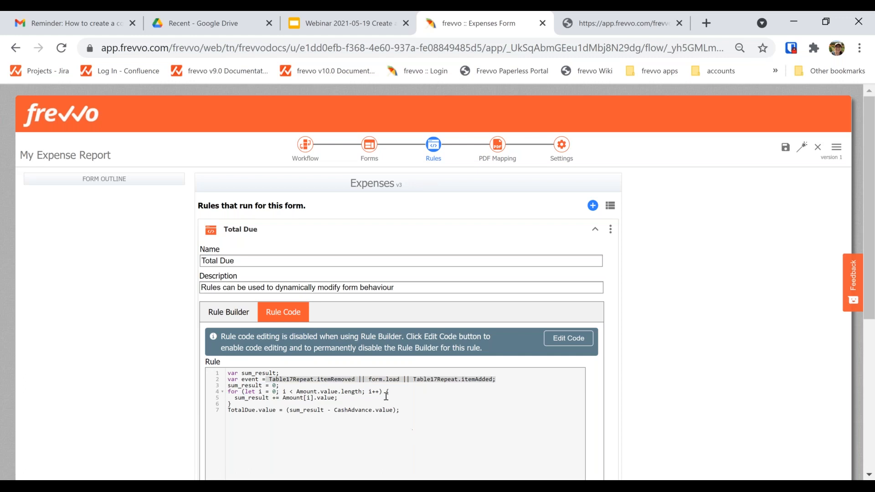
{"action": "scroll", "coordinate": [386, 396], "scroll_direction": "down", "scroll_amount": 2}
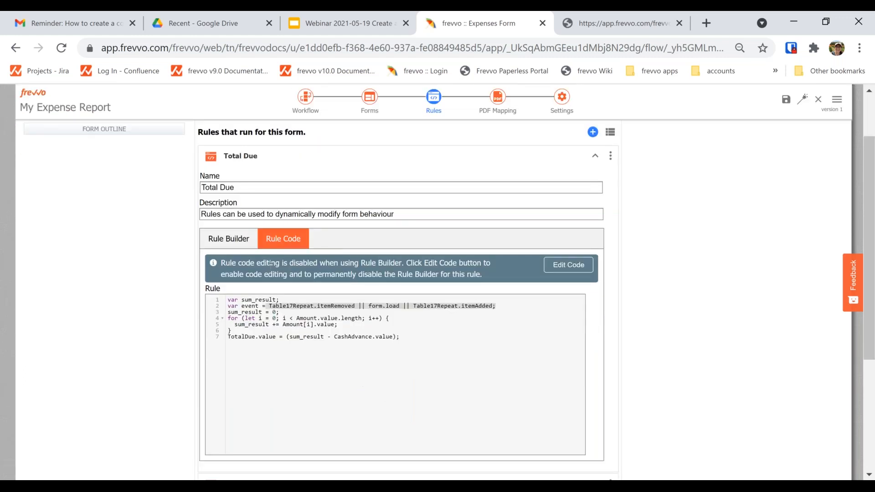
{"action": "left_click", "coordinate": [229, 239]}
{"action": "scroll", "coordinate": [447, 345], "scroll_direction": "up", "scroll_amount": 2}
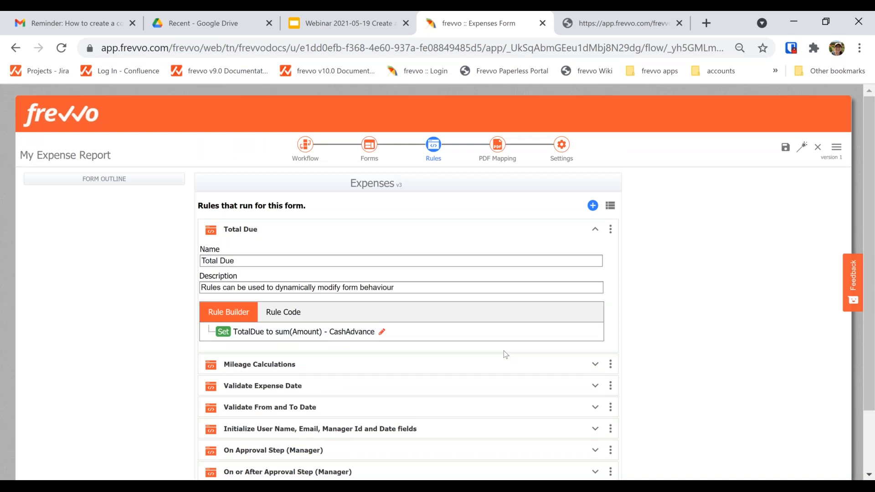
Collapse the Total Due rule, save the workflow and open it in test mode.
{"action": "left_click", "coordinate": [227, 230]}
{"action": "left_click", "coordinate": [786, 147]}
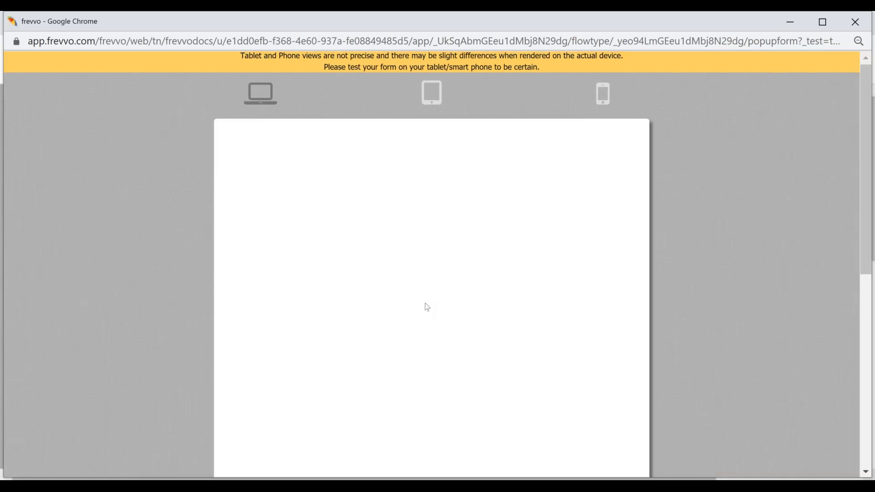
{"action": "scroll", "coordinate": [426, 307], "scroll_direction": "down", "scroll_amount": 2}
Set Period From to 5/20/2021, and test Period To with 5/18/2021 before setting it to 5/27/2021.
{"action": "left_click", "coordinate": [354, 369]}
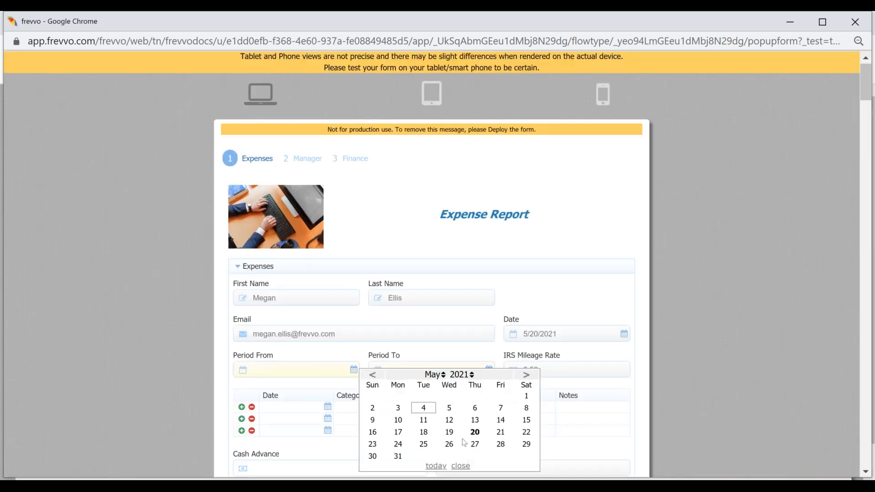
{"action": "left_click", "coordinate": [475, 432]}
{"action": "left_click", "coordinate": [378, 370]}
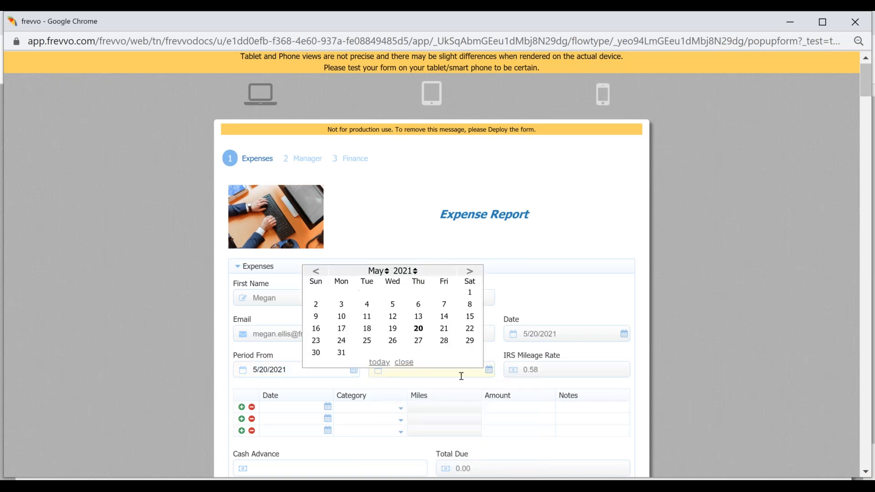
{"action": "left_click", "coordinate": [367, 329]}
{"action": "left_click", "coordinate": [379, 370]}
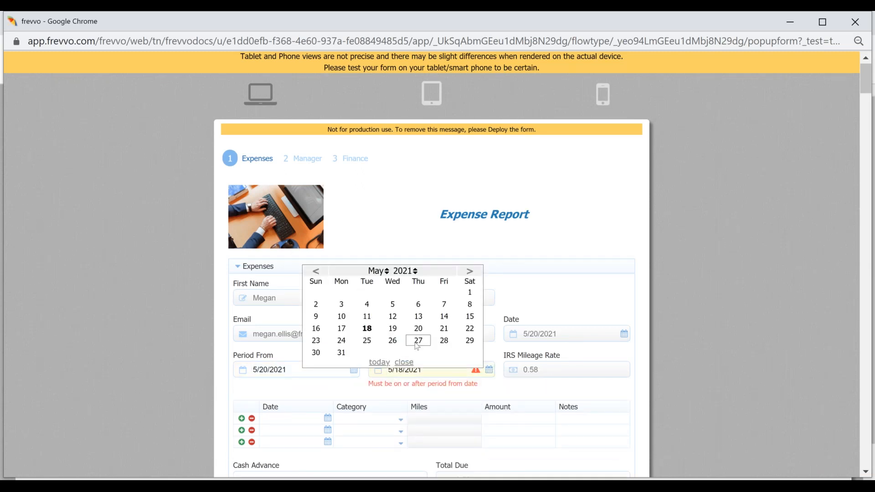
{"action": "left_click", "coordinate": [419, 343]}
Test the first expense row's date with 5/9/2021 and 5/18/2021, and set it to 5/24/2021.
{"action": "scroll", "coordinate": [415, 343], "scroll_direction": "down", "scroll_amount": 1}
{"action": "left_click", "coordinate": [328, 341]}
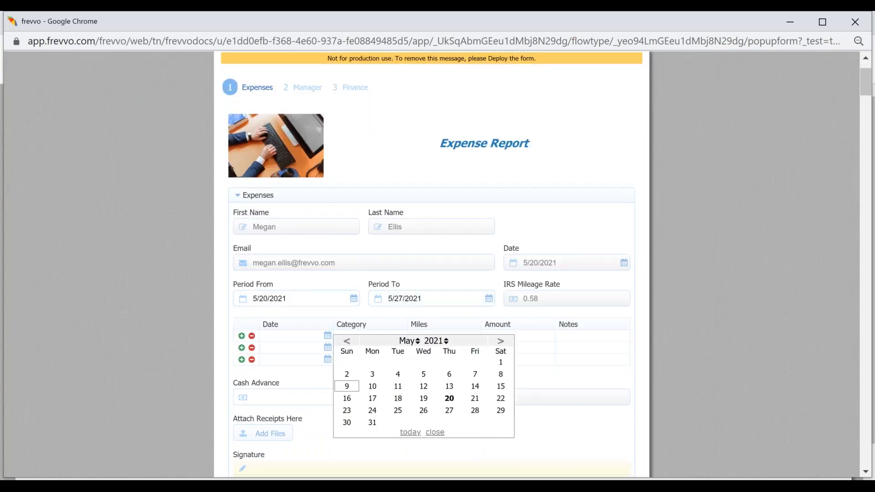
{"action": "left_click", "coordinate": [347, 386]}
{"action": "left_click", "coordinate": [328, 336]}
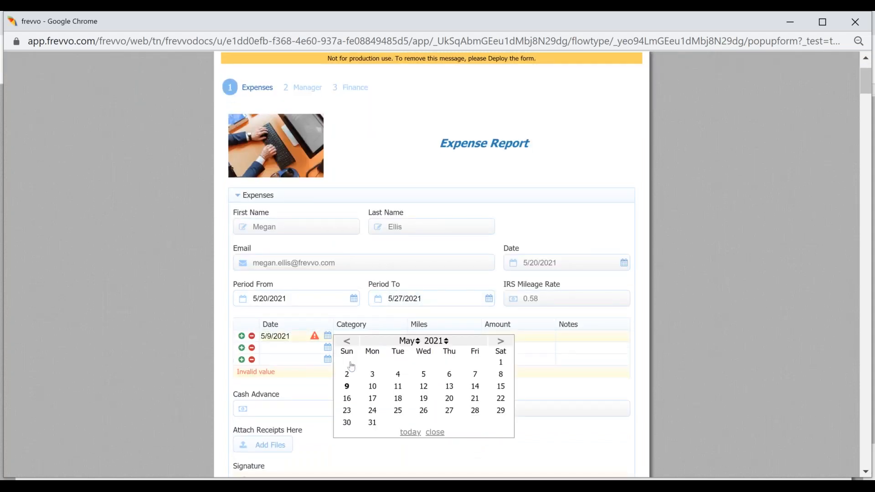
{"action": "left_click", "coordinate": [398, 398]}
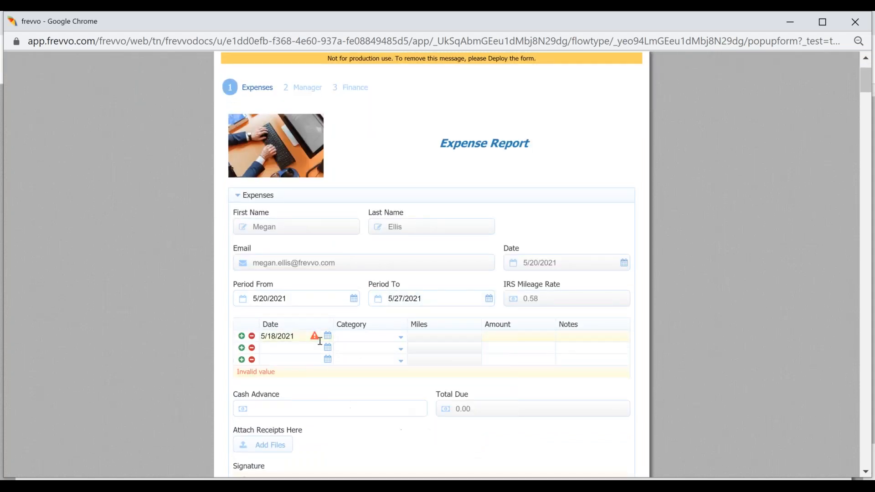
{"action": "left_click", "coordinate": [328, 337]}
{"action": "left_click", "coordinate": [373, 411]}
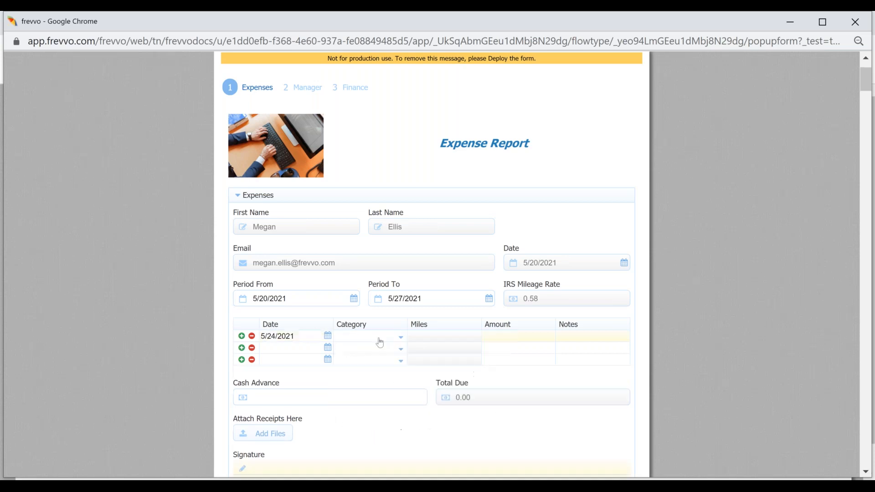
Set the first expense row's category to Business Miles Driven and its miles to 100.
{"action": "left_click", "coordinate": [377, 339]}
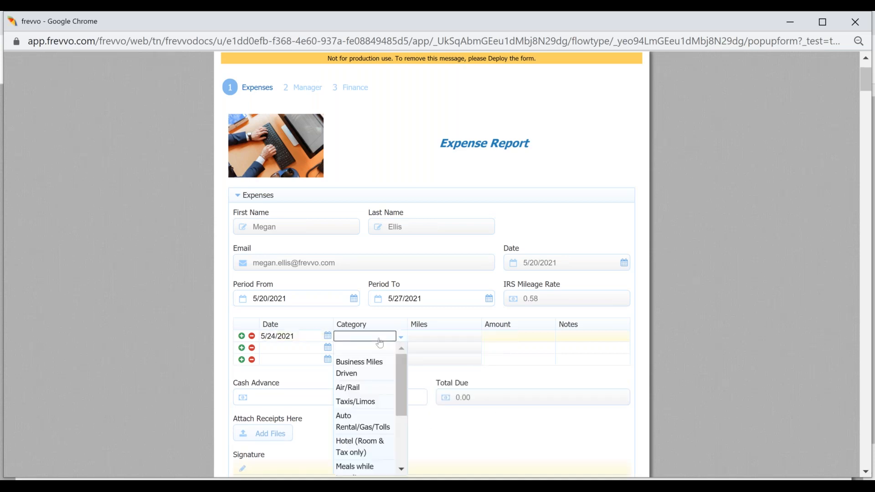
{"action": "left_click", "coordinate": [363, 364]}
{"action": "left_click", "coordinate": [448, 338]}
{"action": "type", "text": "100"}
{"action": "key", "text": "Tab"}
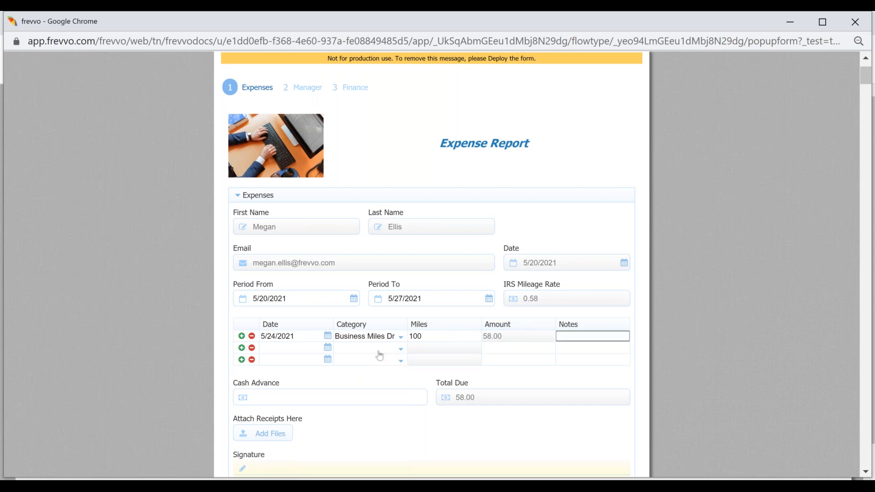
Fill in the second expense row with date 5/26/2021, category Air/Rail and amount 115.
{"action": "left_click", "coordinate": [324, 353]}
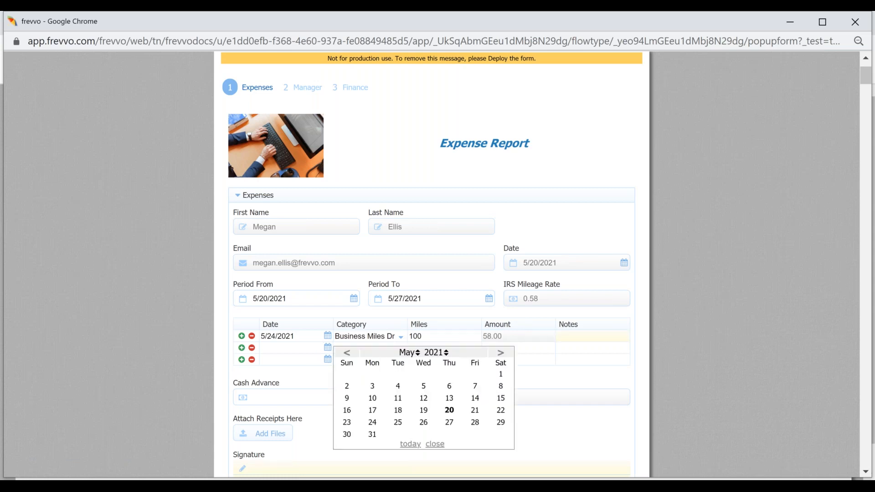
{"action": "left_click", "coordinate": [424, 422]}
{"action": "left_click", "coordinate": [370, 349]}
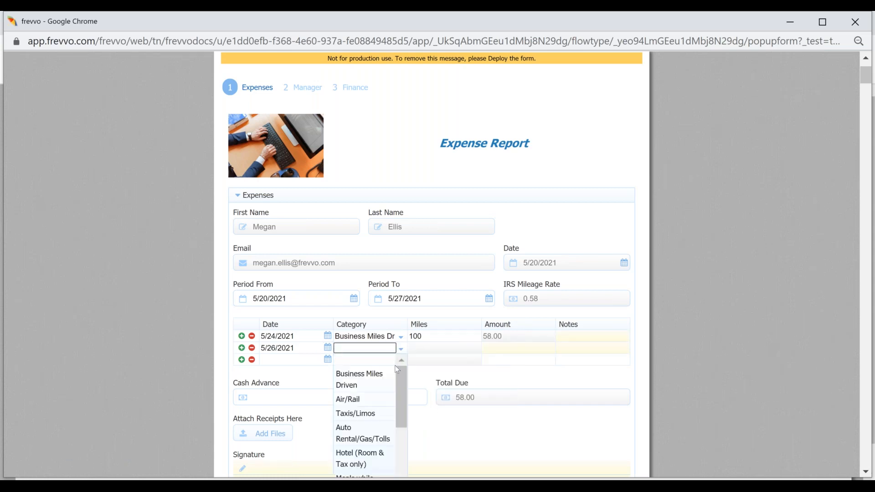
{"action": "left_click", "coordinate": [365, 399]}
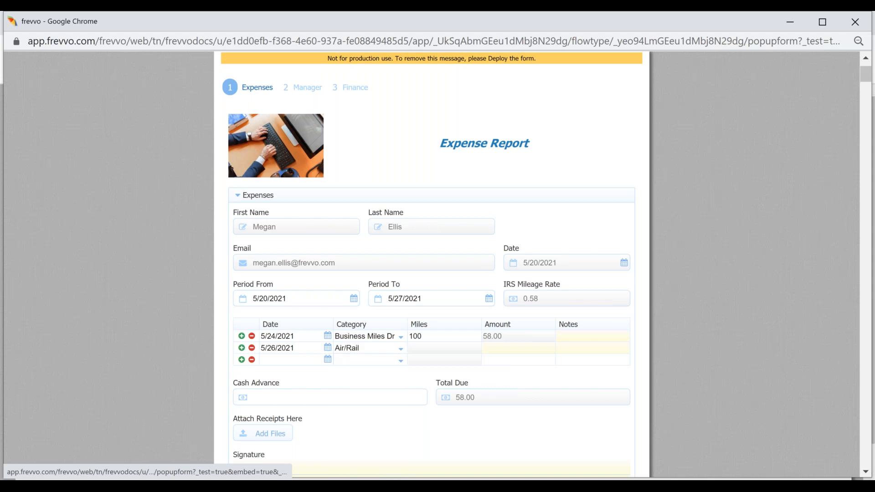
{"action": "left_click", "coordinate": [539, 349]}
{"action": "type", "text": "115"}
{"action": "key", "text": "Tab"}
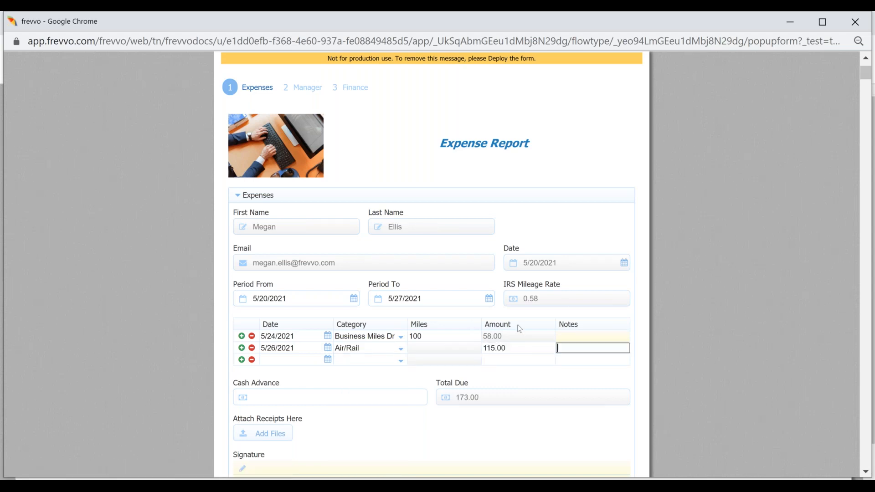
Enter a cash advance of 50 to test the total due calculation.
{"action": "left_click", "coordinate": [335, 398]}
{"action": "type", "text": "50"}
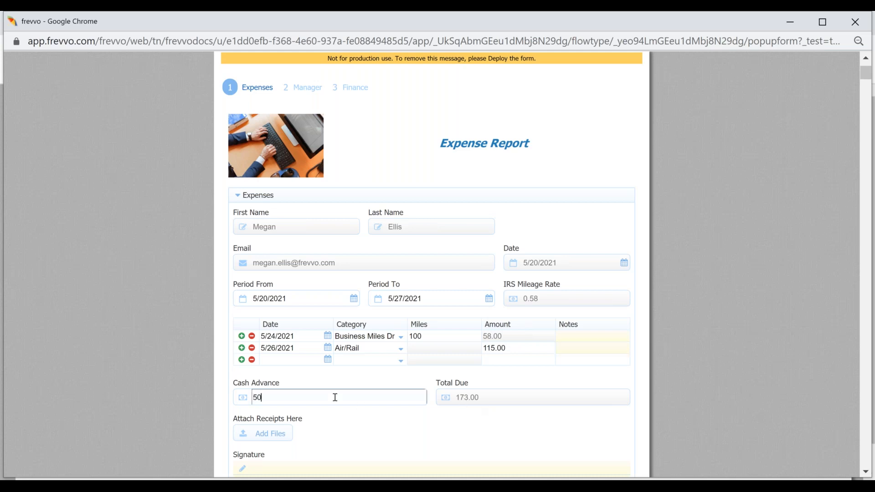
{"action": "key", "text": "Tab"}
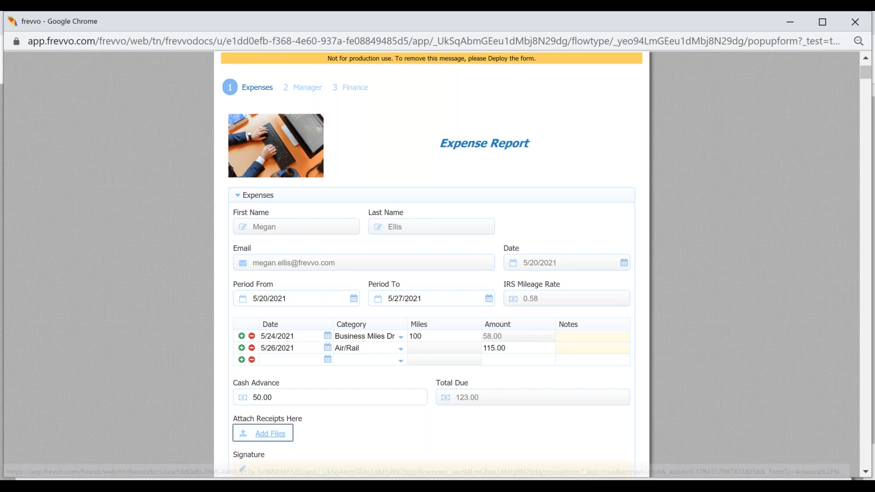
Switch back to the designer window, open the Expense Report by Category workflow and examine its Expense form down to the balance fields.
{"action": "key", "text": "alt+Tab"}
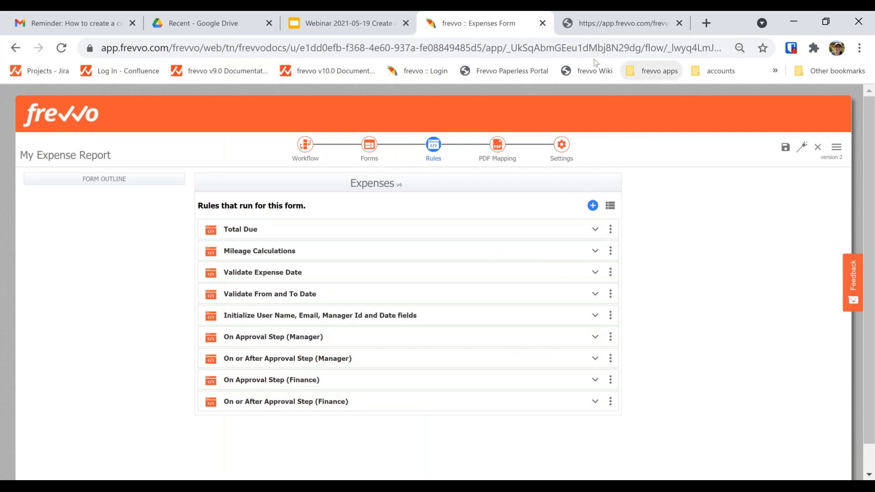
{"action": "left_click", "coordinate": [832, 151]}
{"action": "left_click", "coordinate": [782, 186]}
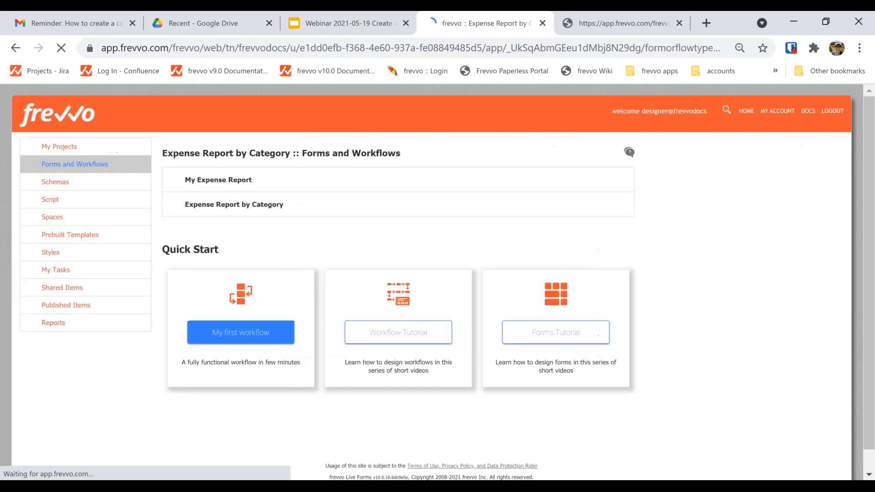
{"action": "left_click", "coordinate": [263, 205]}
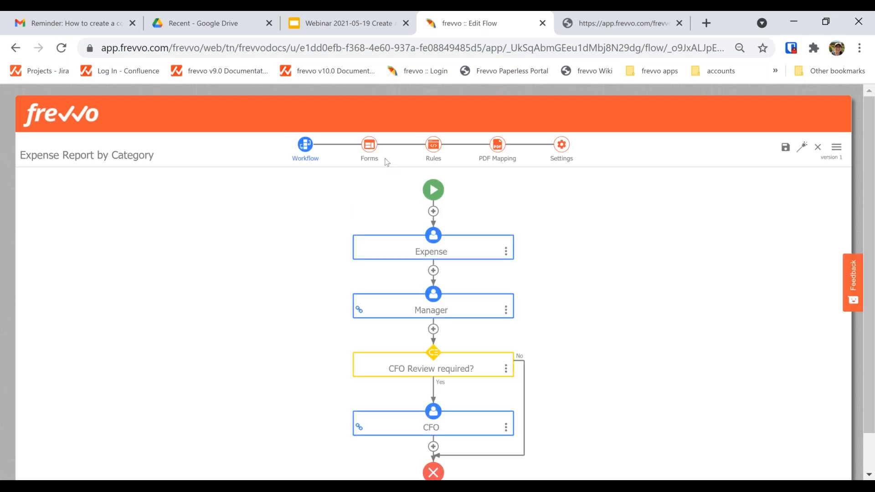
{"action": "left_click", "coordinate": [362, 156]}
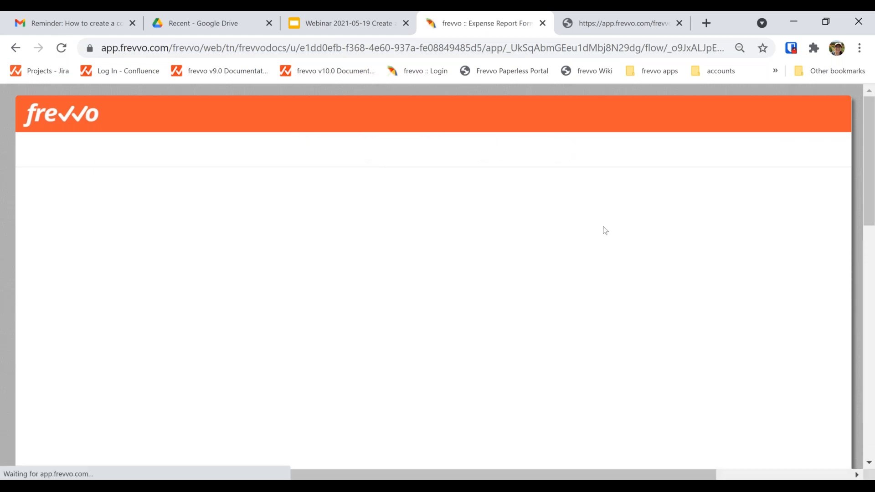
{"action": "scroll", "coordinate": [549, 303], "scroll_direction": "down", "scroll_amount": 8}
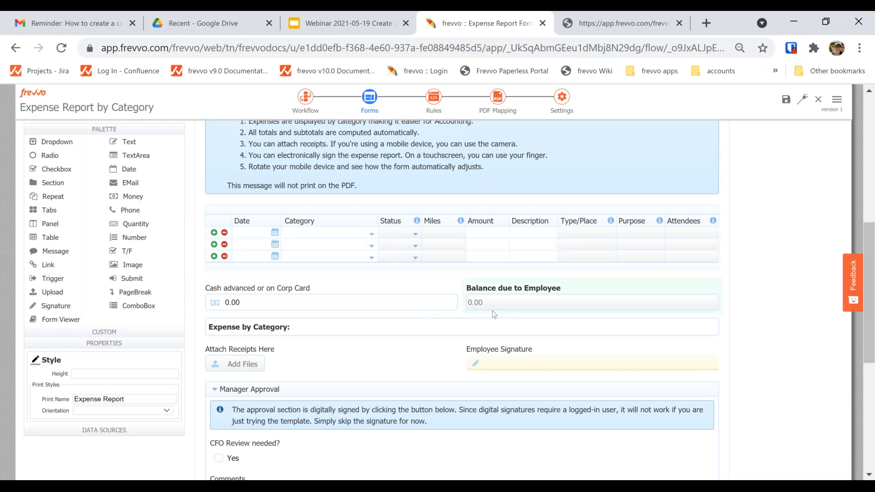
Examine the code of the Expense form's Calculate Grand Total rule, especially the condition that checks for Status 'Ok'.
{"action": "left_click", "coordinate": [432, 96]}
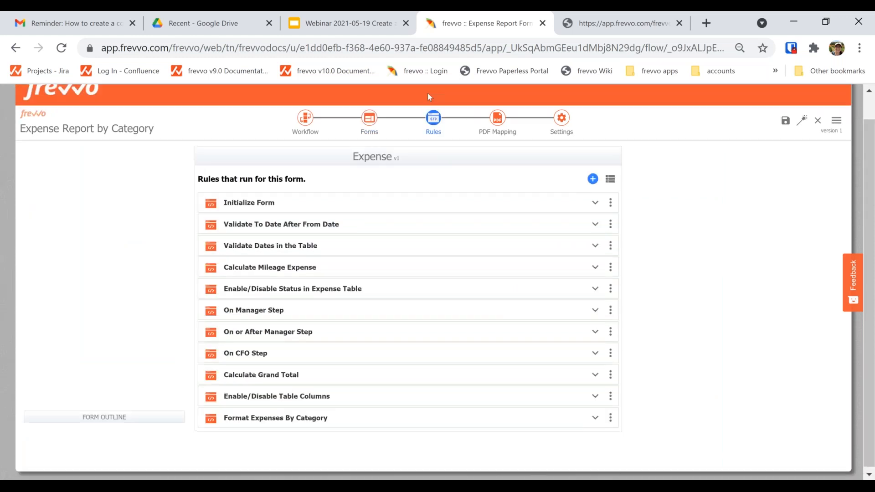
{"action": "left_click", "coordinate": [261, 375]}
{"action": "scroll", "coordinate": [607, 224], "scroll_direction": "down", "scroll_amount": 1}
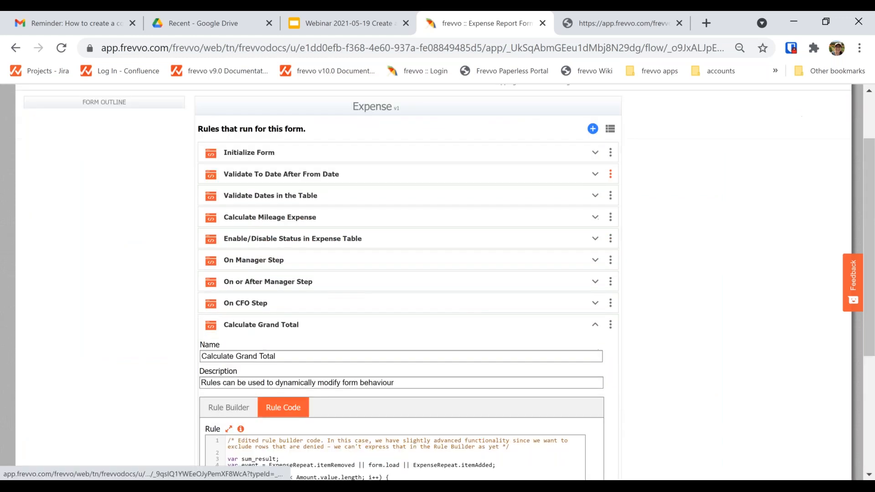
{"action": "scroll", "coordinate": [177, 212], "scroll_direction": "down", "scroll_amount": 3}
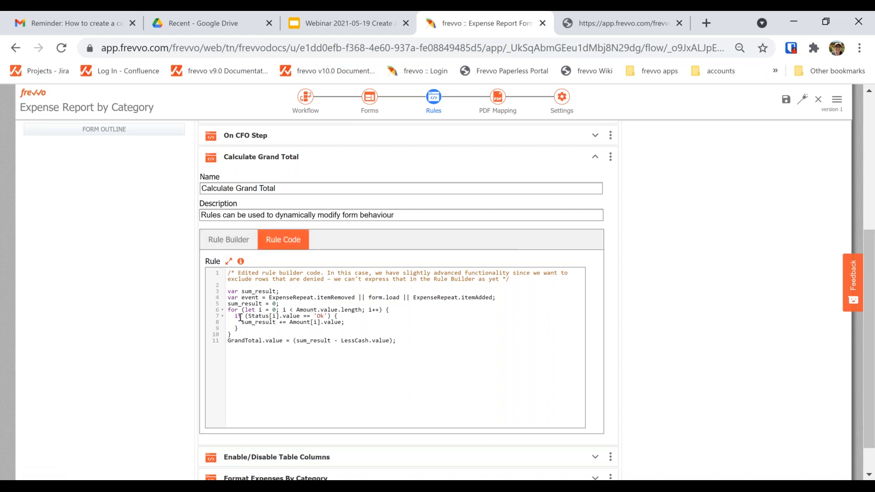
{"action": "left_click_drag", "start_coordinate": [235, 316], "coordinate": [333, 316]}
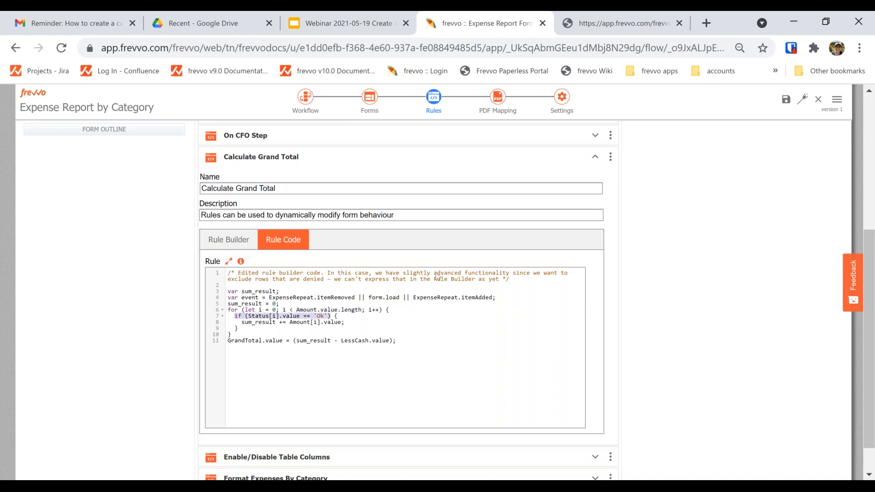
{"action": "left_click", "coordinate": [241, 317]}
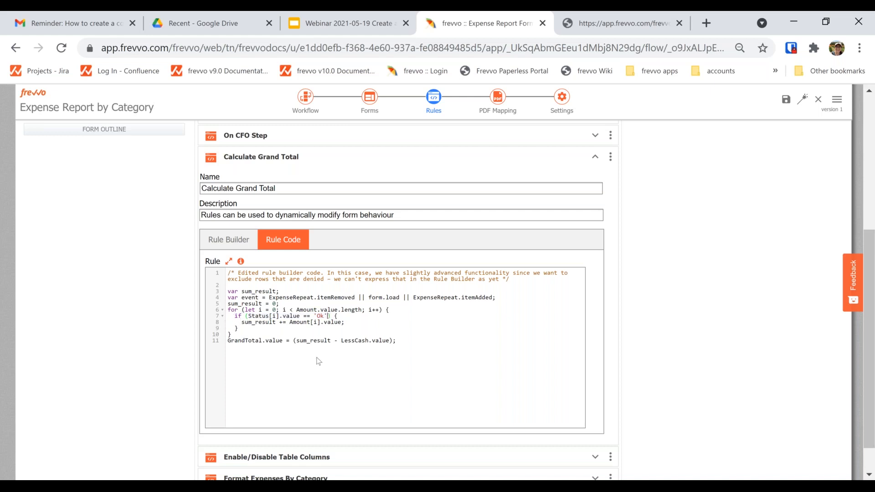
{"action": "scroll", "coordinate": [318, 361], "scroll_direction": "down", "scroll_amount": 2}
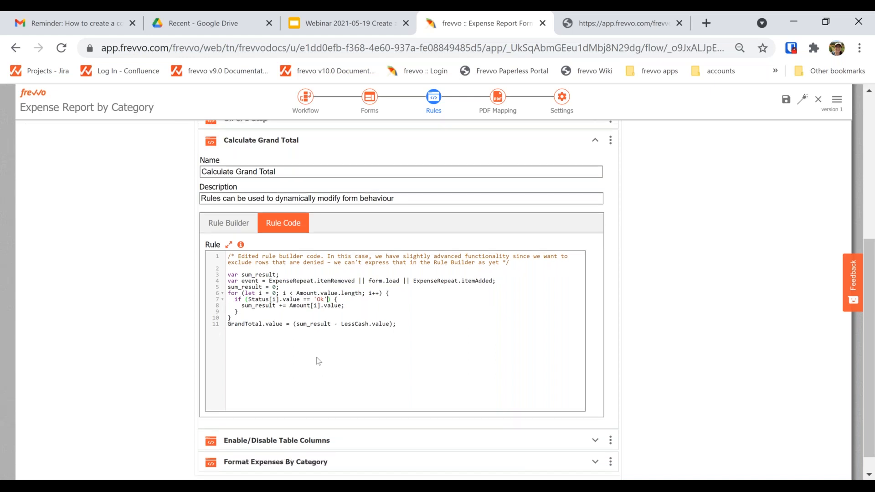
{"action": "scroll", "coordinate": [318, 361], "scroll_direction": "up", "scroll_amount": 3}
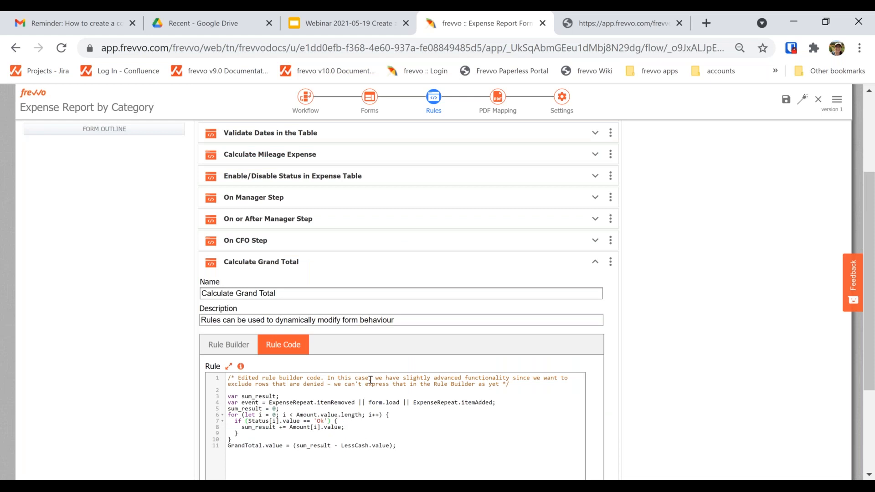
{"action": "scroll", "coordinate": [371, 380], "scroll_direction": "down", "scroll_amount": 2}
{"action": "scroll", "coordinate": [371, 380], "scroll_direction": "down", "scroll_amount": 2}
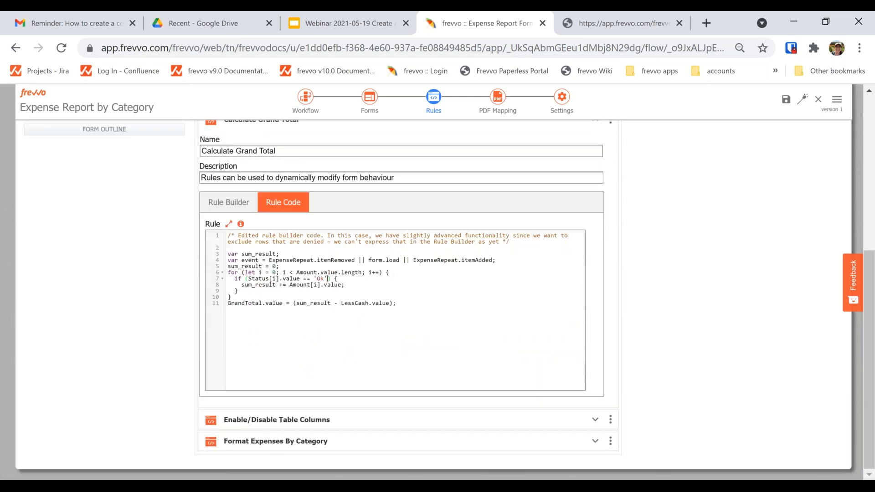
{"action": "scroll", "coordinate": [370, 380], "scroll_direction": "up", "scroll_amount": 6}
Return to the Expense form's layout and examine the Expense by Category message below the expense table.
{"action": "left_click", "coordinate": [369, 145]}
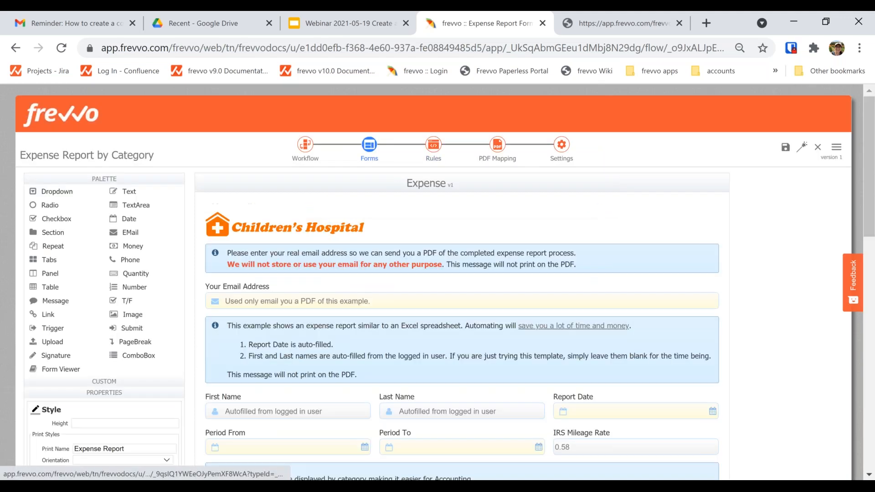
{"action": "scroll", "coordinate": [261, 379], "scroll_direction": "down", "scroll_amount": 10}
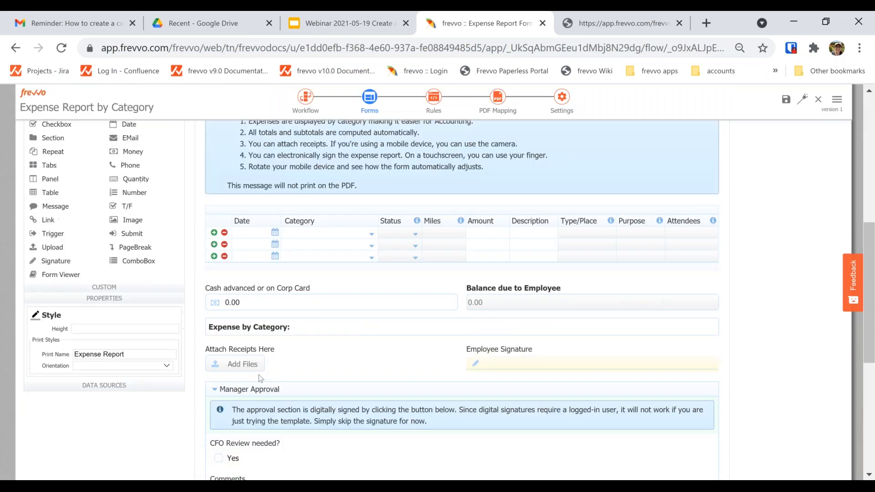
{"action": "scroll", "coordinate": [292, 364], "scroll_direction": "down", "scroll_amount": 3}
{"action": "scroll", "coordinate": [346, 338], "scroll_direction": "up", "scroll_amount": 3}
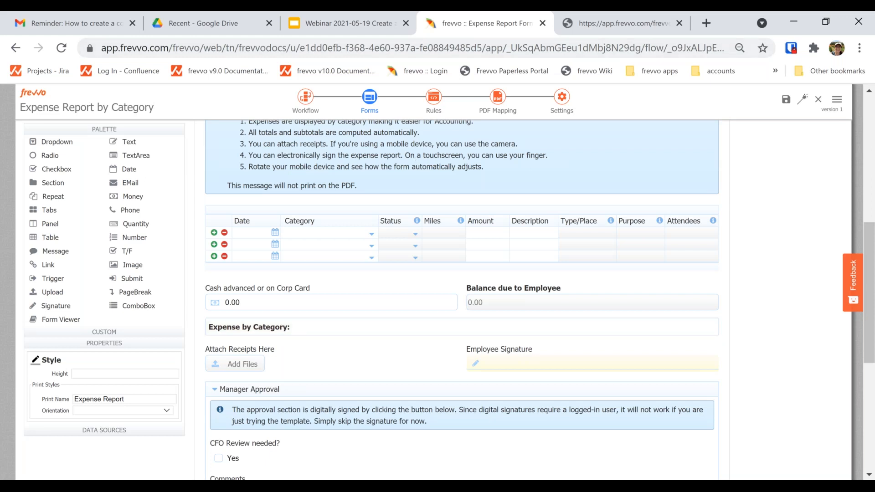
Examine the code of the Format Expenses By Category rule, especially the HTML string that starts the category table.
{"action": "left_click", "coordinate": [433, 109]}
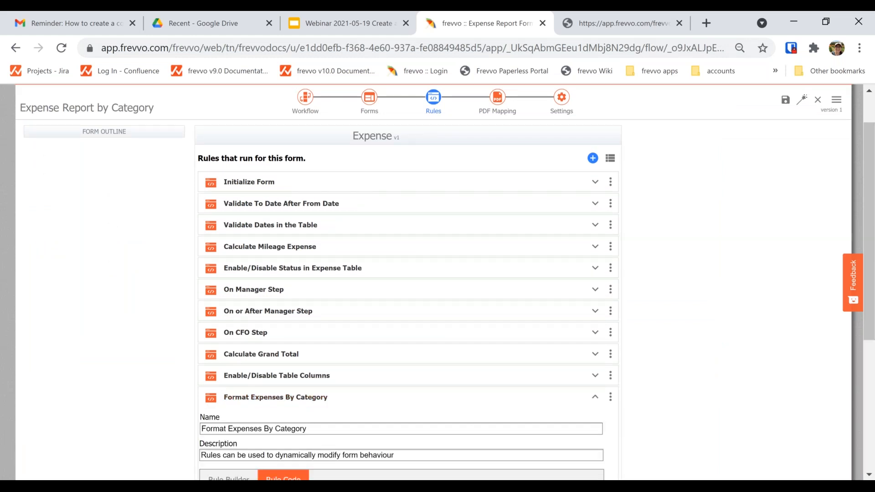
{"action": "scroll", "coordinate": [377, 354], "scroll_direction": "down", "scroll_amount": 5}
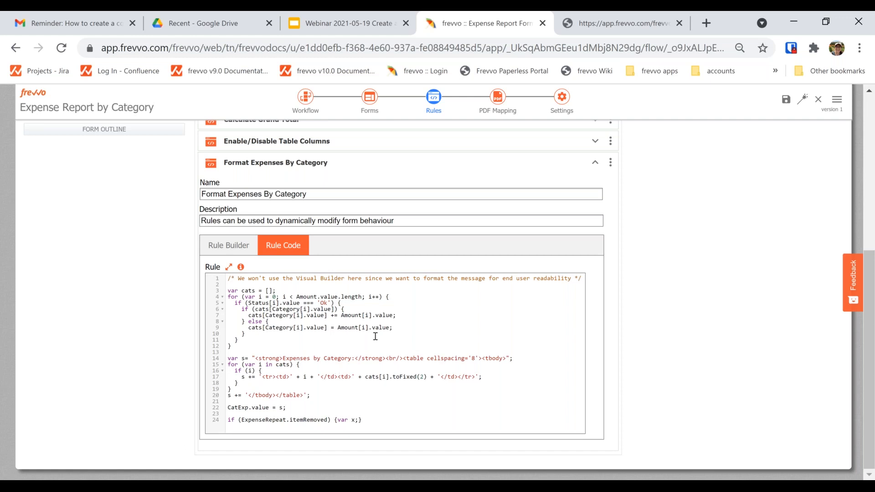
{"action": "left_click_drag", "start_coordinate": [254, 358], "coordinate": [507, 360]}
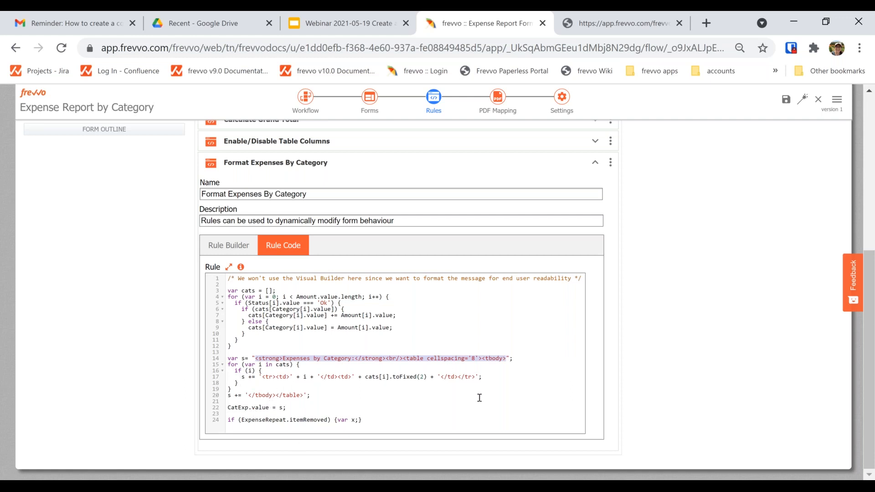
{"action": "left_click", "coordinate": [466, 410]}
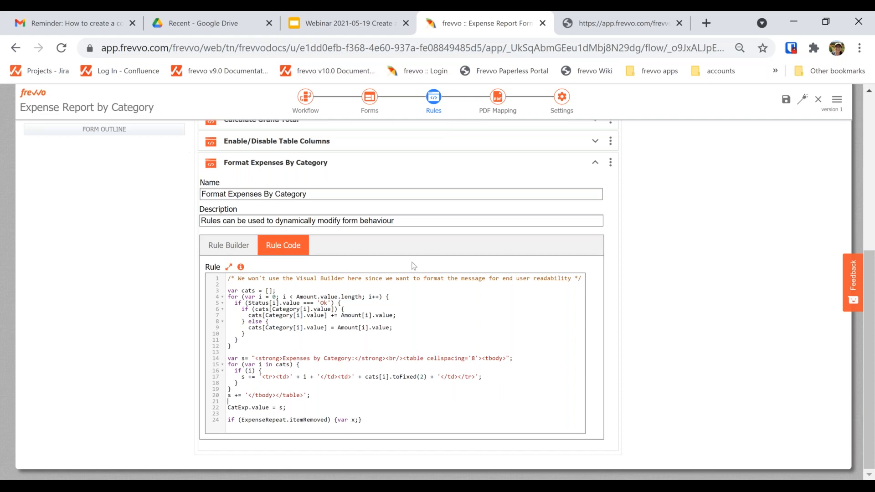
Open the frevvo v10.0 documentation in a new browser tab and go to Rules Examples under the User's Guide's Business Rules.
{"action": "left_click", "coordinate": [706, 23]}
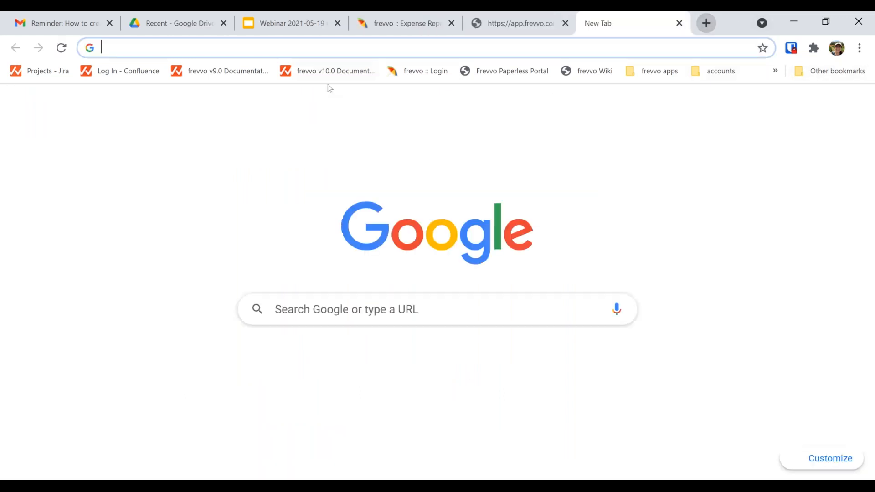
{"action": "left_click", "coordinate": [327, 73]}
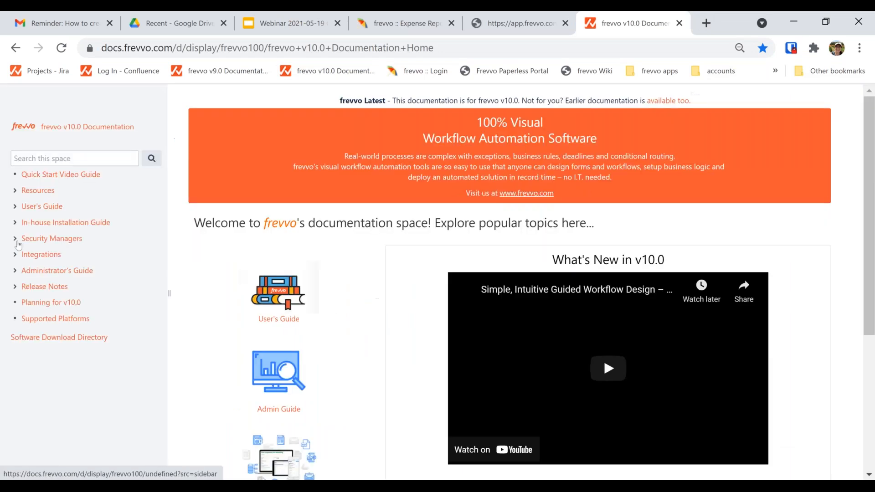
{"action": "left_click", "coordinate": [16, 208]}
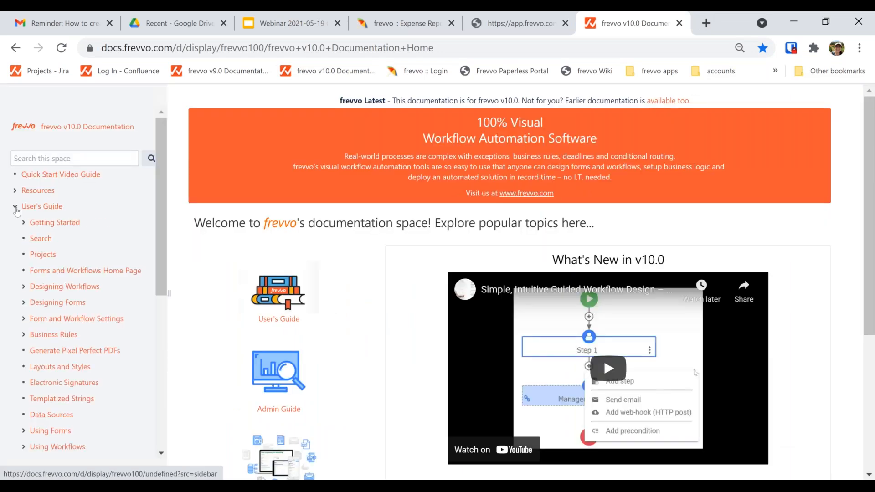
{"action": "left_click", "coordinate": [23, 334]}
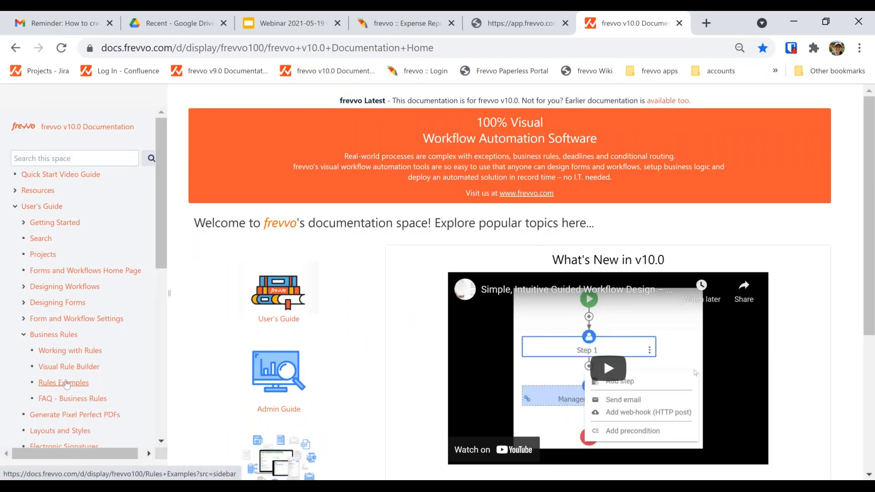
{"action": "left_click", "coordinate": [66, 384]}
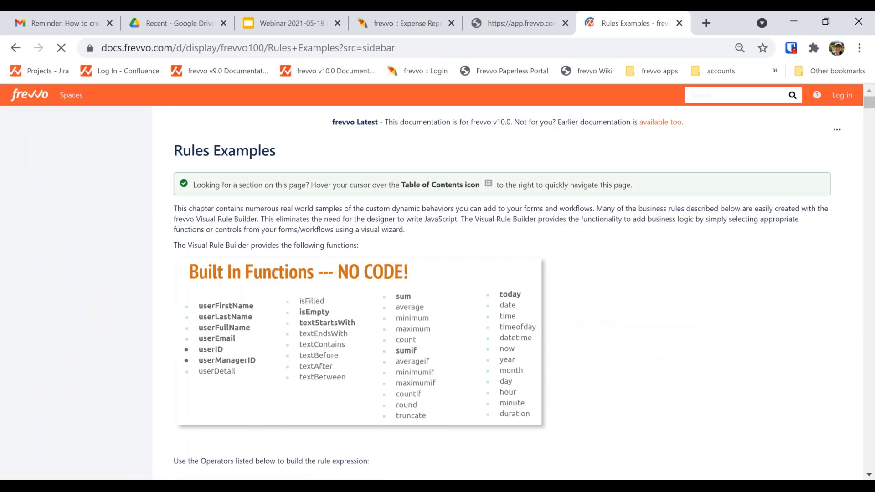
Browse the Rules Examples table of contents and go to the Triggers & Dynamic Options section.
{"action": "mouse_move", "coordinate": [836, 128]}
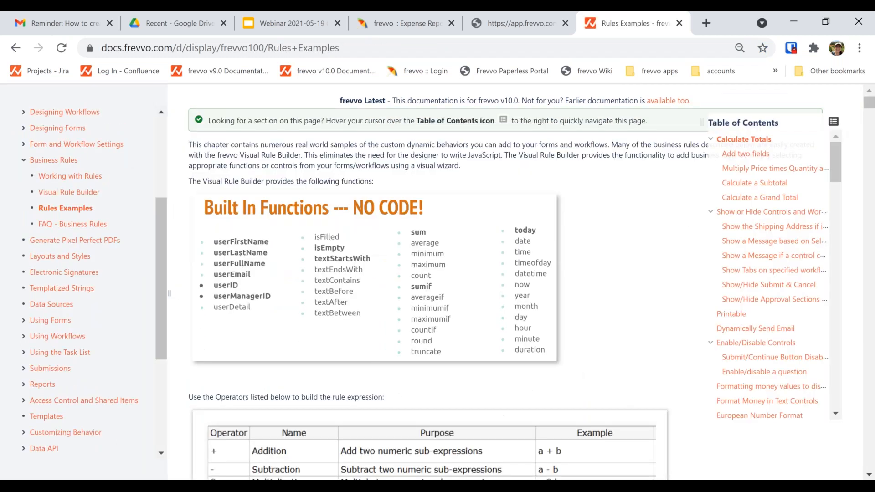
{"action": "scroll", "coordinate": [844, 199], "scroll_direction": "down", "scroll_amount": 5}
{"action": "left_click_drag", "start_coordinate": [843, 196], "coordinate": [826, 268]}
{"action": "left_click", "coordinate": [769, 247]}
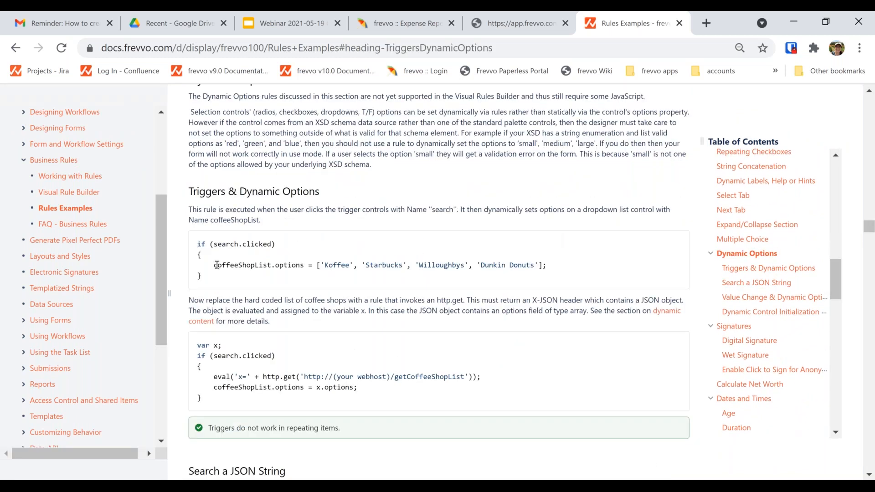
Examine the first coffeeShopList code example, and in the Expense Report by Category tab expand ReportDate's properties in the form outline.
{"action": "left_click_drag", "start_coordinate": [197, 245], "coordinate": [229, 287]}
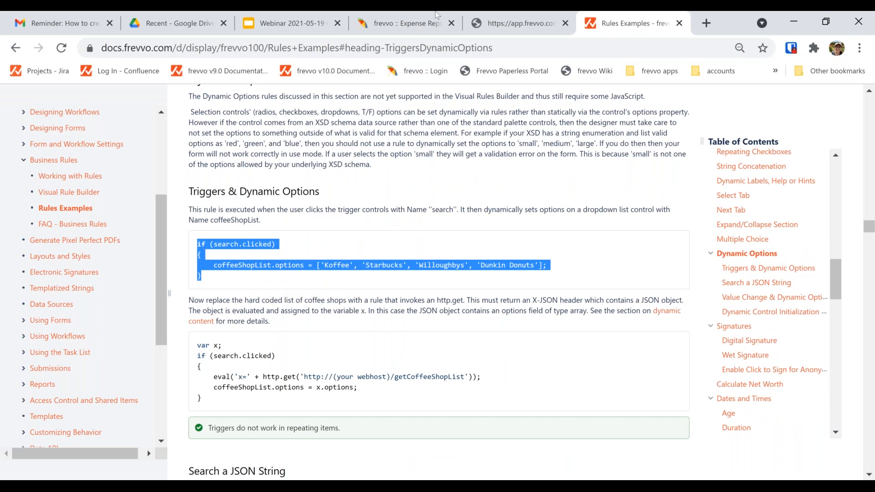
{"action": "left_click", "coordinate": [415, 16]}
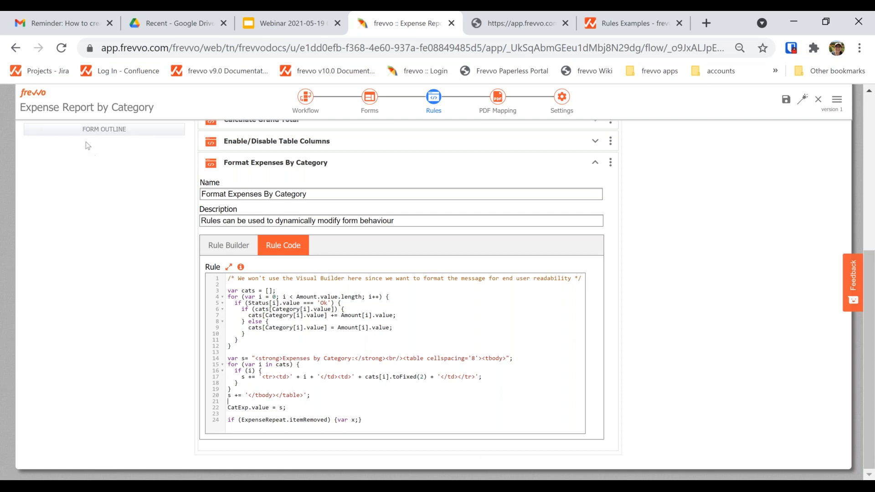
{"action": "left_click", "coordinate": [91, 130]}
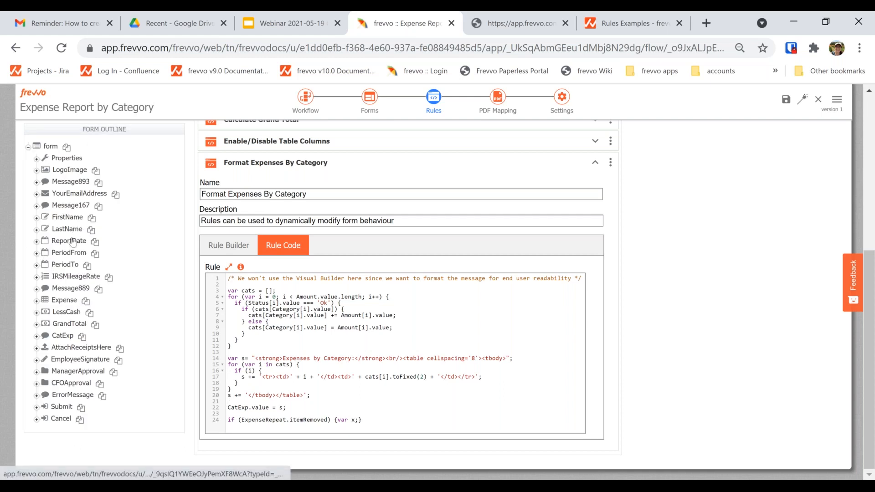
{"action": "left_click", "coordinate": [36, 242]}
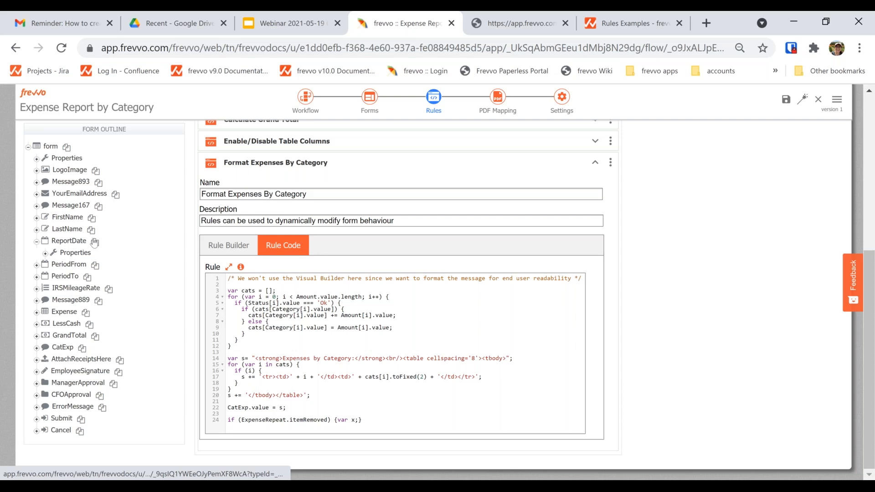
{"action": "left_click", "coordinate": [45, 253]}
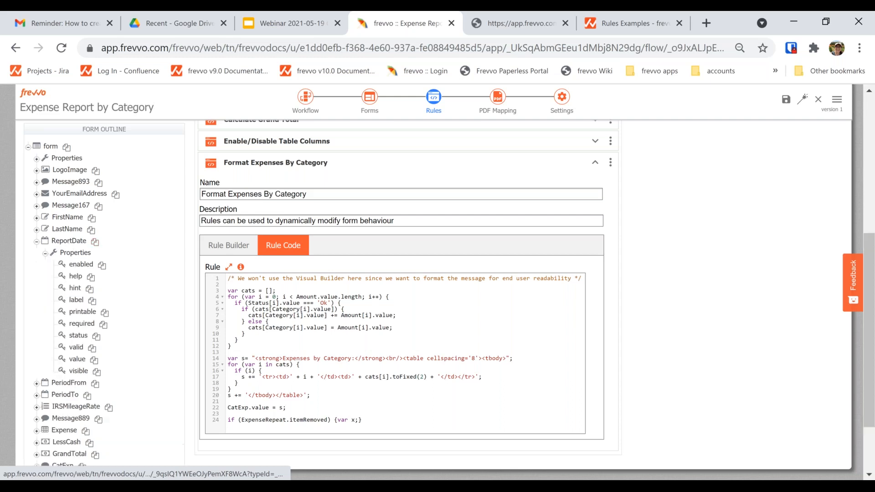
{"action": "scroll", "coordinate": [95, 274], "scroll_direction": "down", "scroll_amount": 2}
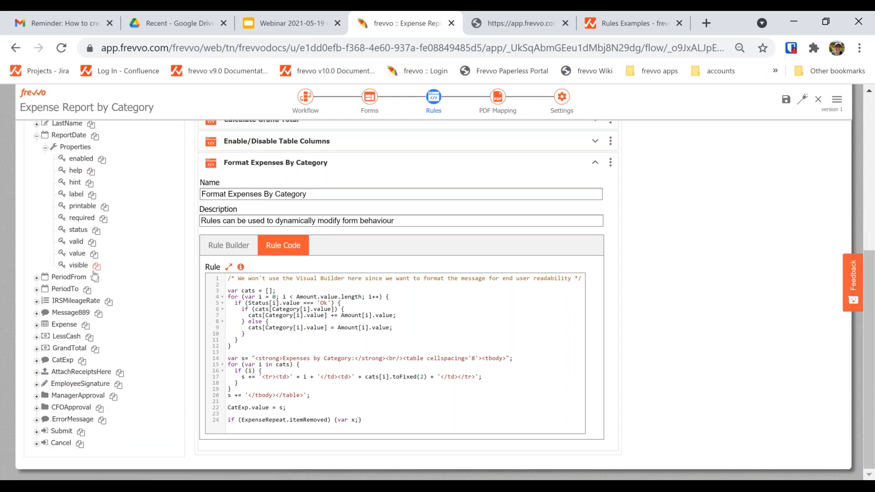
Try adding a ReportDate property reference, using the control name from the form outline, at the end of the Format Expenses By Category code.
{"action": "left_click", "coordinate": [393, 419]}
{"action": "key", "text": "Return"}
{"action": "key", "text": "Return"}
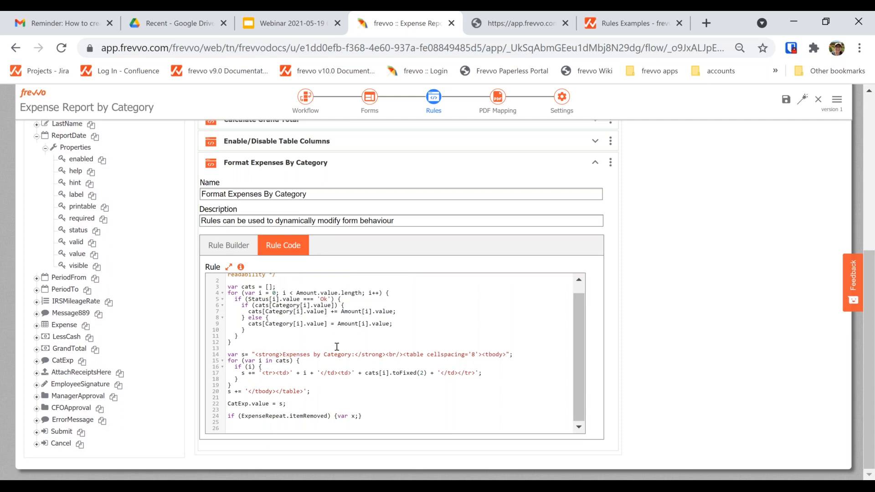
{"action": "left_click", "coordinate": [94, 137]}
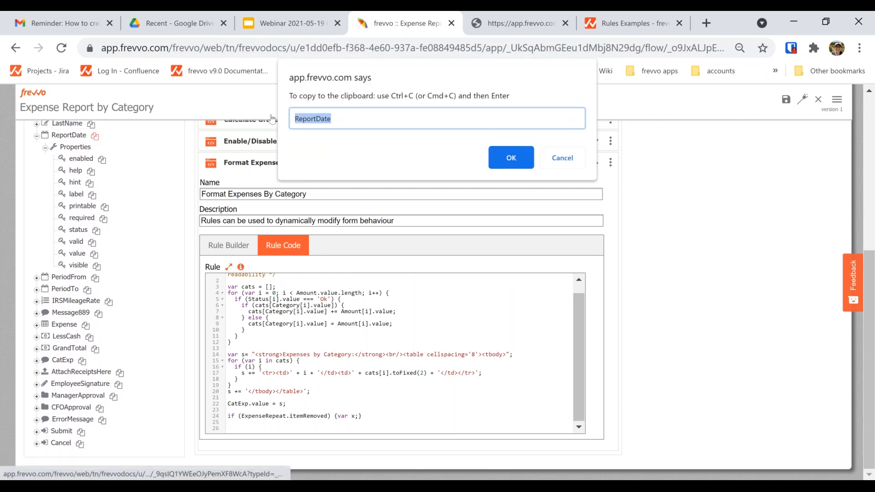
{"action": "key", "text": "Return"}
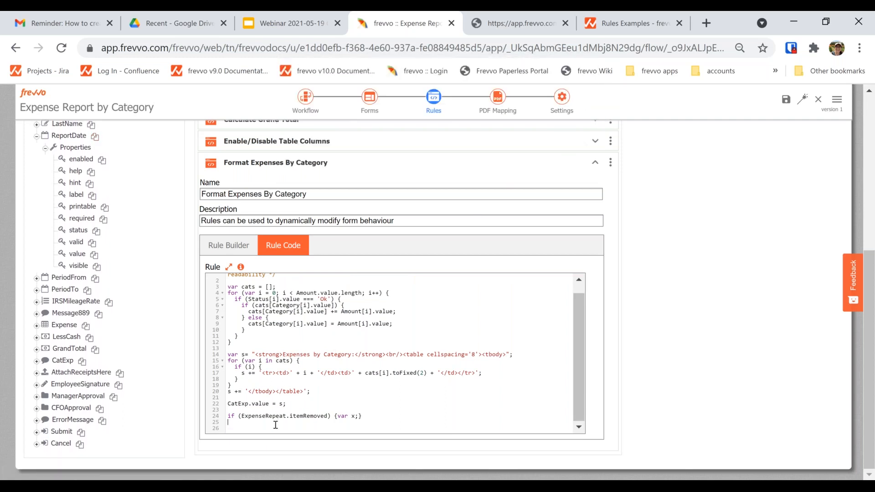
{"action": "key", "text": "ctrl+v"}
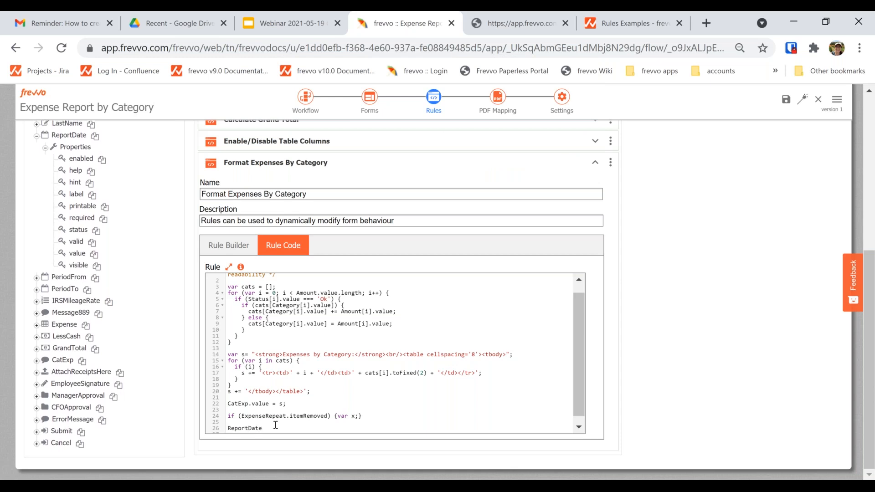
{"action": "type", "text": "."}
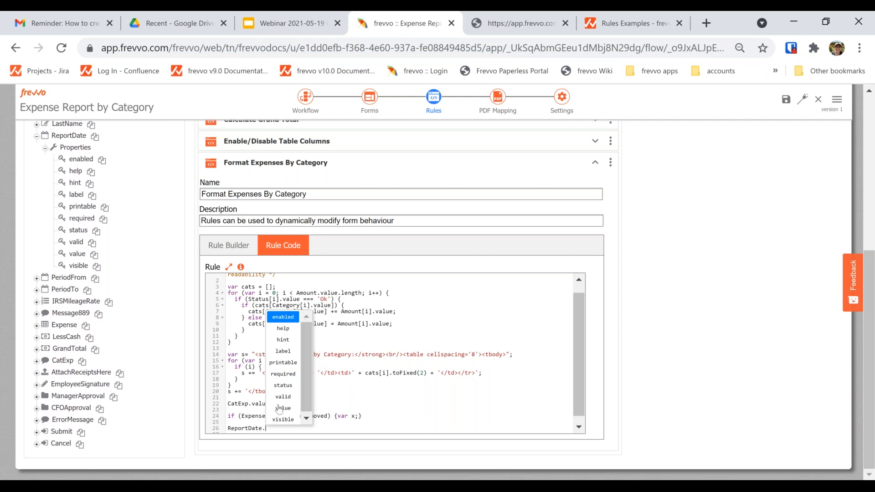
Remove the ReportDate reference and the added blank lines from the end of the rule code.
{"action": "left_click_drag", "start_coordinate": [274, 430], "coordinate": [187, 425]}
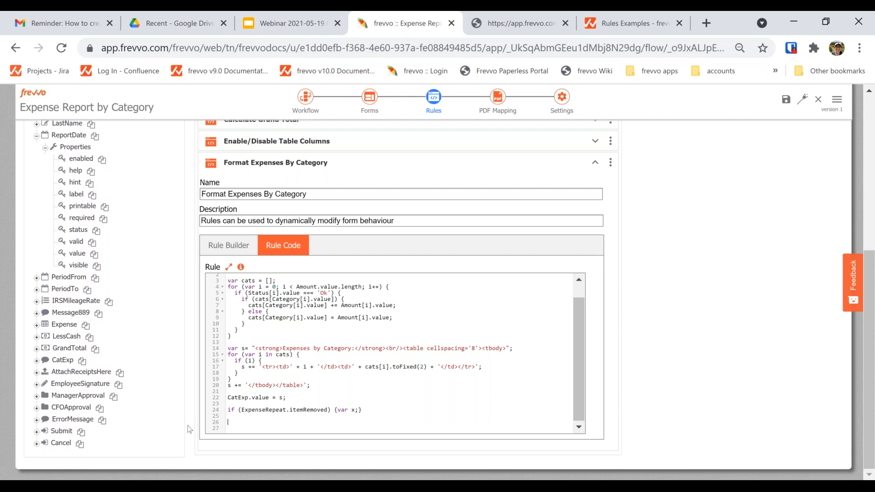
{"action": "key", "text": "BackSpace"}
{"action": "key", "text": "BackSpace"}
{"action": "scroll", "coordinate": [459, 355], "scroll_direction": "up", "scroll_amount": 1}
{"action": "left_click", "coordinate": [352, 321]}
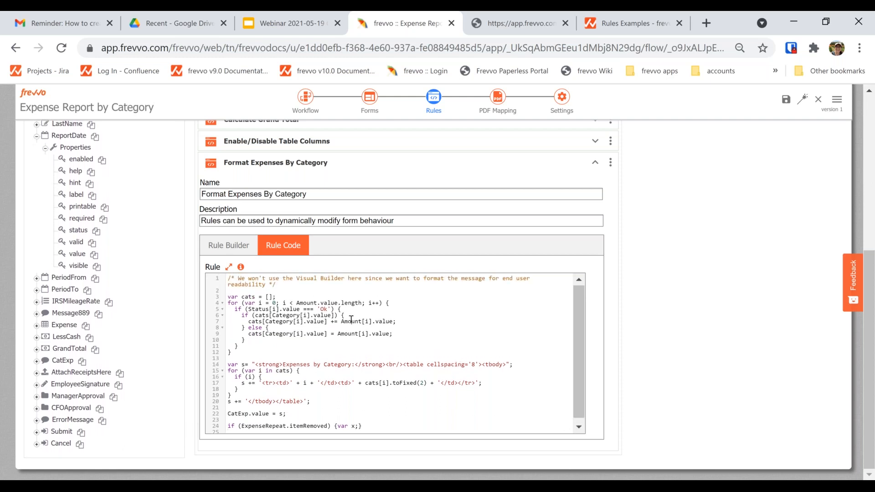
Collapse Format Expenses By Category and look through the Initialize Form, Validate To Date After From Date and Validate Dates in the Table rules.
{"action": "left_click", "coordinate": [237, 163]}
{"action": "scroll", "coordinate": [246, 225], "scroll_direction": "up", "scroll_amount": 4}
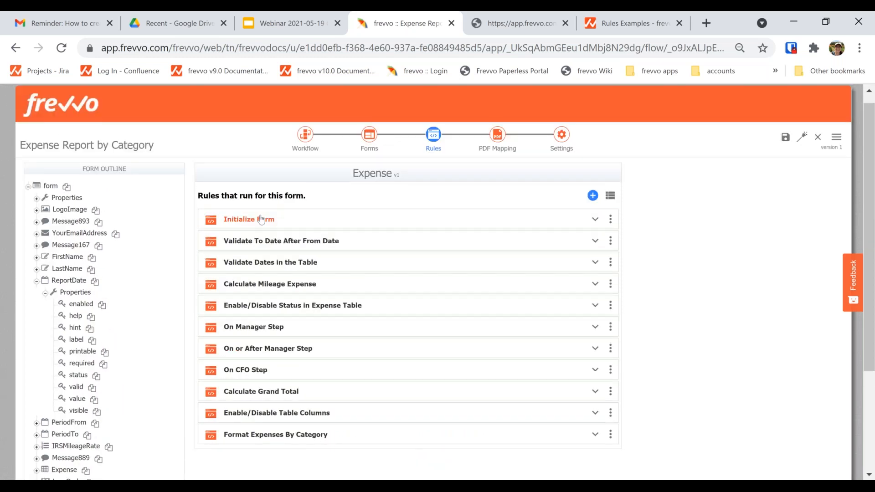
{"action": "left_click", "coordinate": [262, 219]}
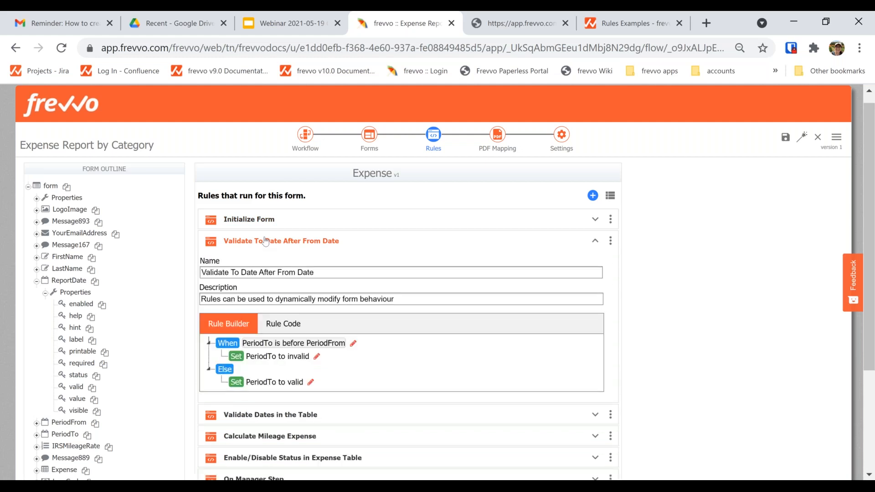
{"action": "left_click", "coordinate": [266, 240]}
{"action": "left_click", "coordinate": [269, 260]}
{"action": "left_click", "coordinate": [269, 261]}
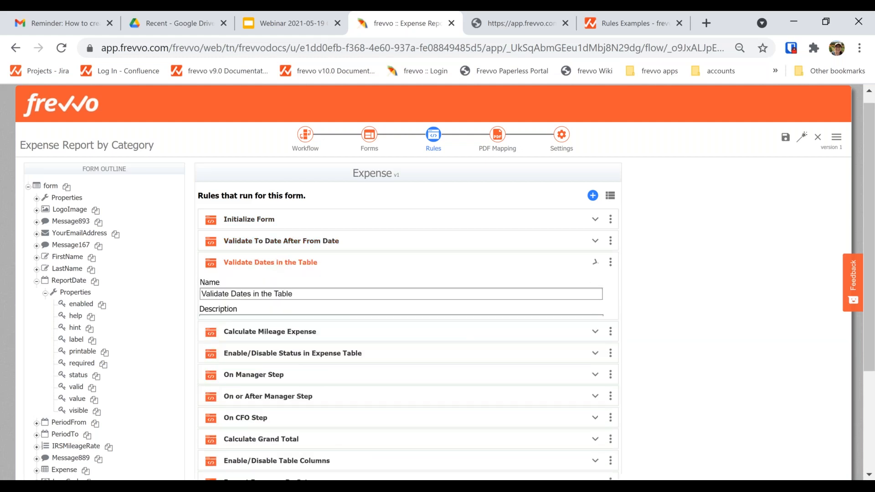
View the Expense form's layout and return to the project's Forms and Workflows list.
{"action": "left_click", "coordinate": [374, 134]}
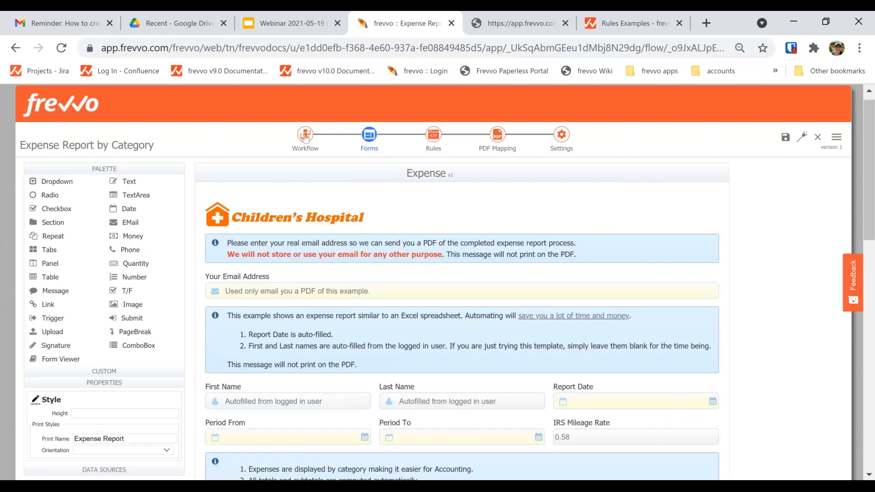
{"action": "scroll", "coordinate": [391, 223], "scroll_direction": "down", "scroll_amount": 3}
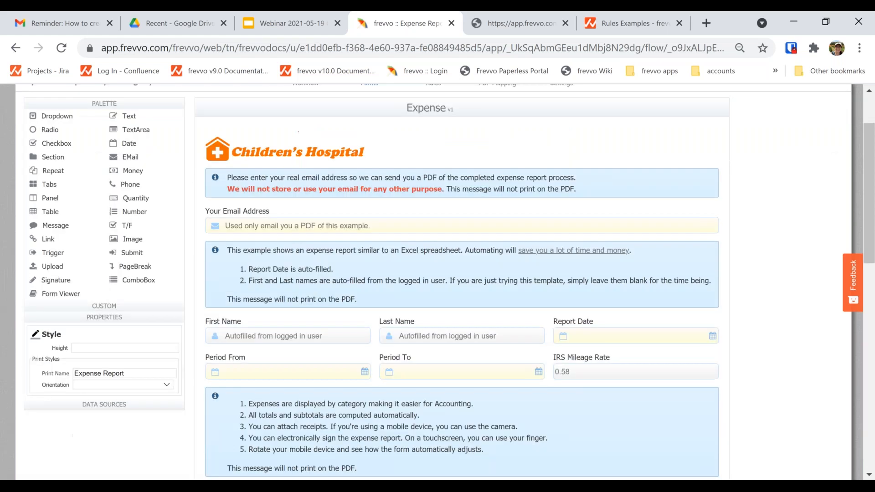
{"action": "scroll", "coordinate": [460, 273], "scroll_direction": "up", "scroll_amount": 3}
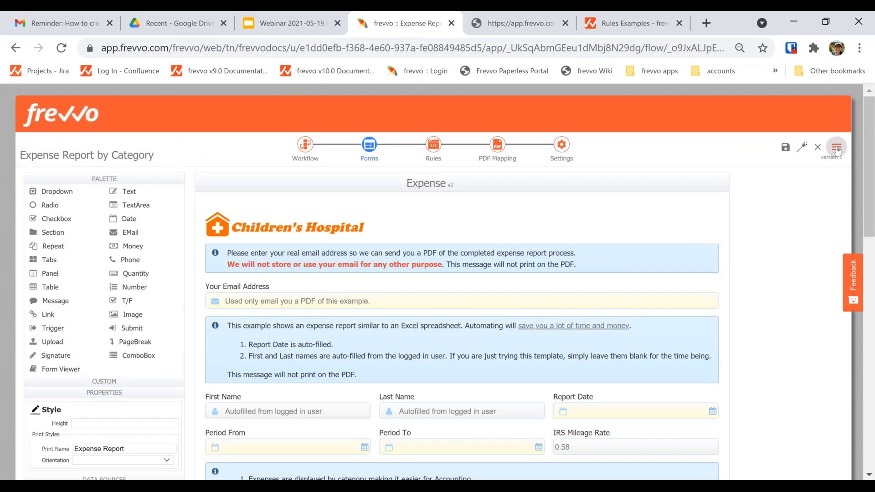
{"action": "left_click", "coordinate": [836, 147]}
{"action": "left_click", "coordinate": [799, 187]}
{"action": "scroll", "coordinate": [798, 135], "scroll_direction": "down", "scroll_amount": 2}
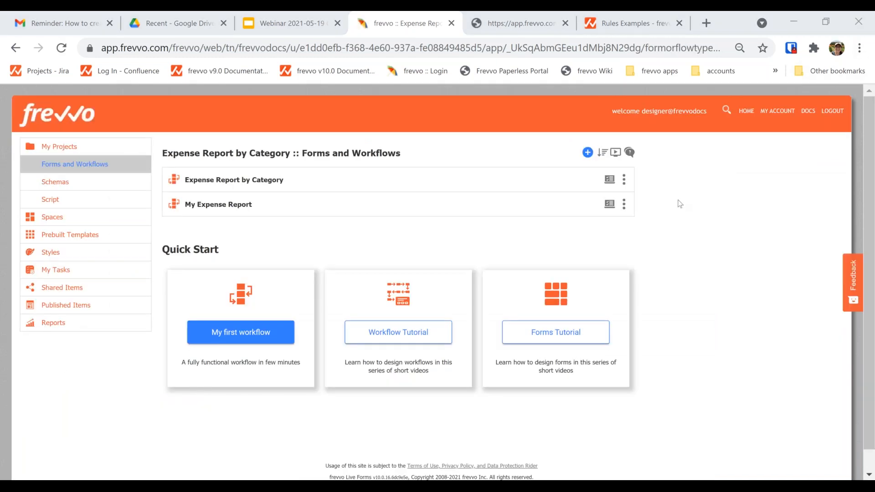
Switch to the Google Slides webinar deck, present the Thank You slide and end the slideshow.
{"action": "left_click", "coordinate": [293, 23]}
{"action": "key", "text": "Down"}
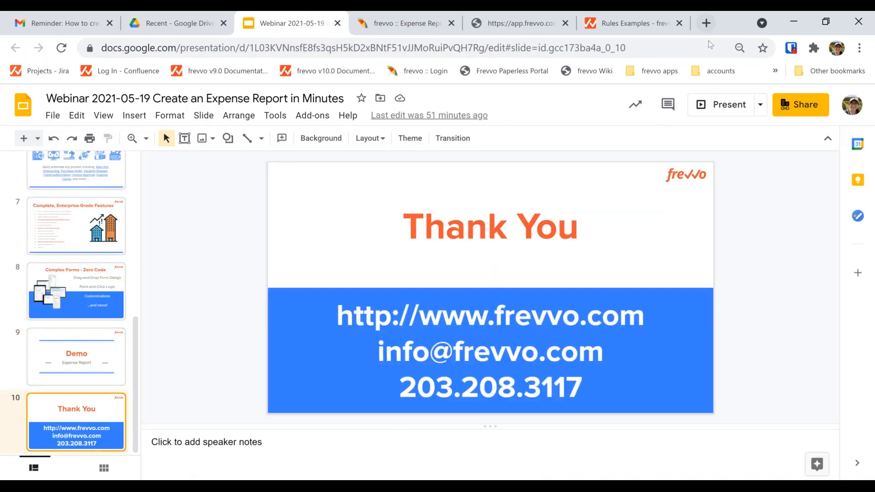
{"action": "left_click", "coordinate": [723, 104]}
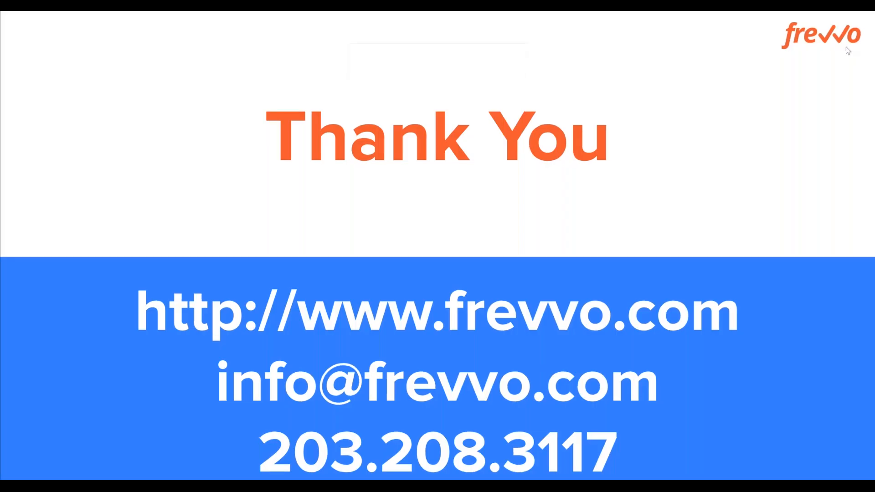
{"action": "key", "text": "Escape"}
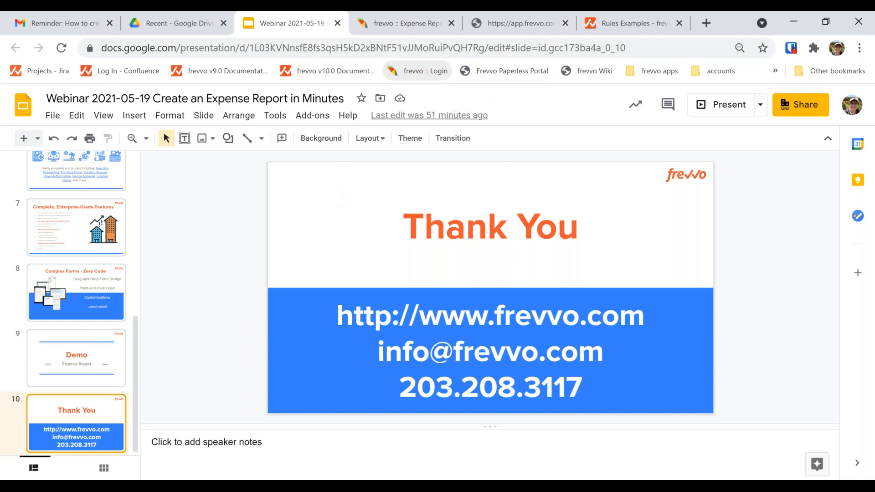
Open the My Expense Report workflow in frevvo and examine the Manager Id control on its Expenses form.
{"action": "left_click", "coordinate": [404, 16]}
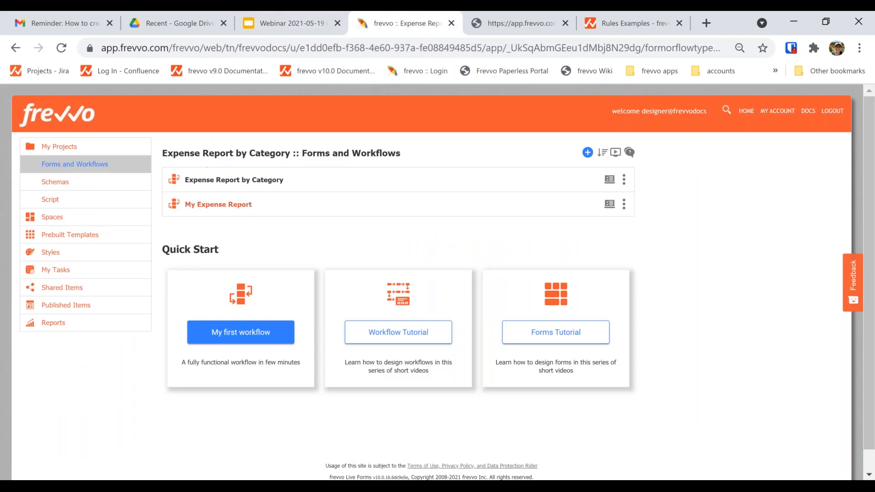
{"action": "left_click", "coordinate": [231, 204]}
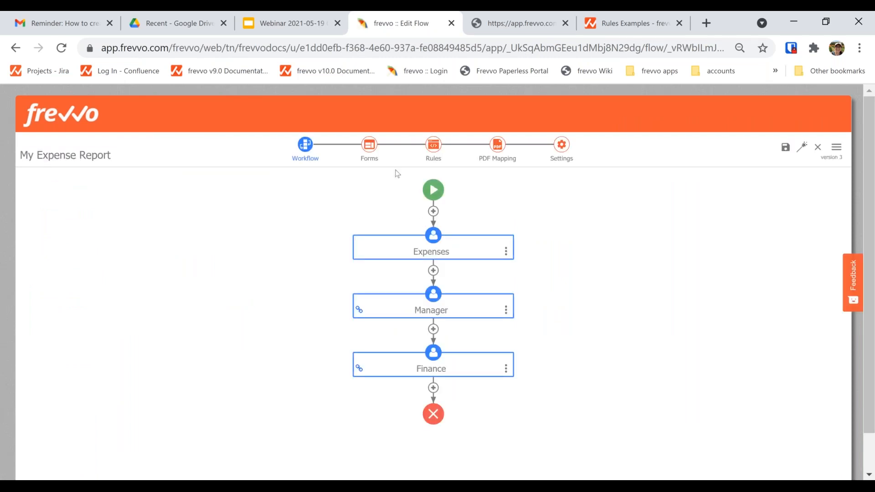
{"action": "left_click", "coordinate": [371, 146]}
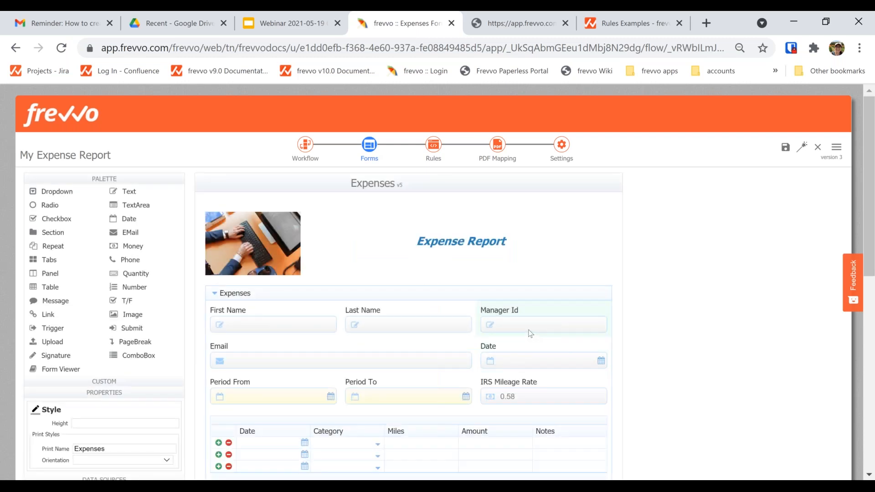
{"action": "left_click", "coordinate": [520, 325]}
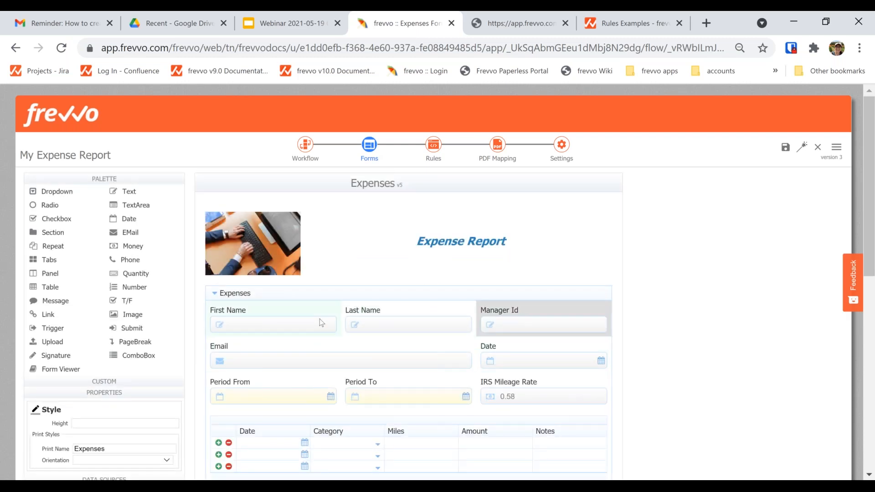
{"action": "scroll", "coordinate": [322, 323], "scroll_direction": "down", "scroll_amount": 2}
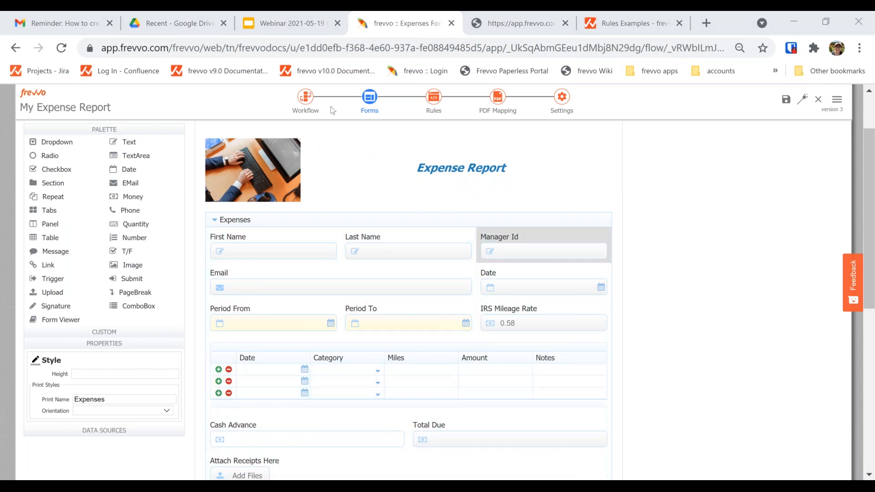
Open the Manager workflow step's assignment settings and remove the user it is assigned to.
{"action": "left_click", "coordinate": [305, 101]}
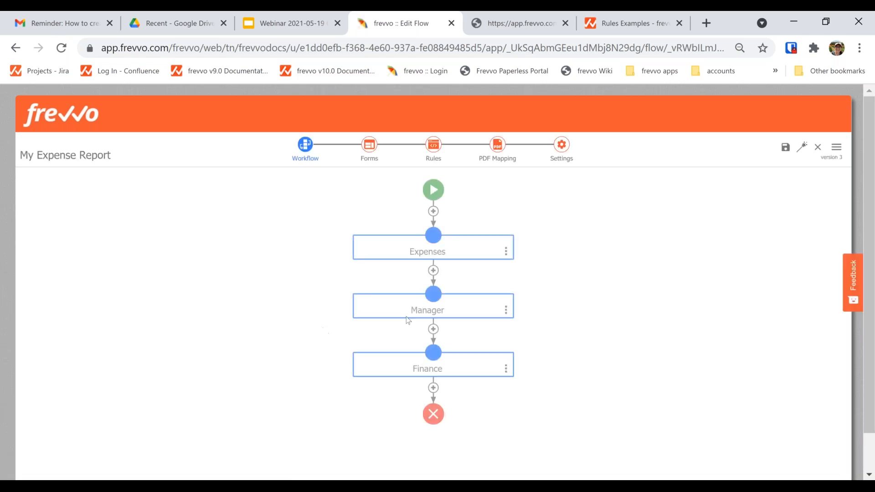
{"action": "left_click", "coordinate": [187, 311]}
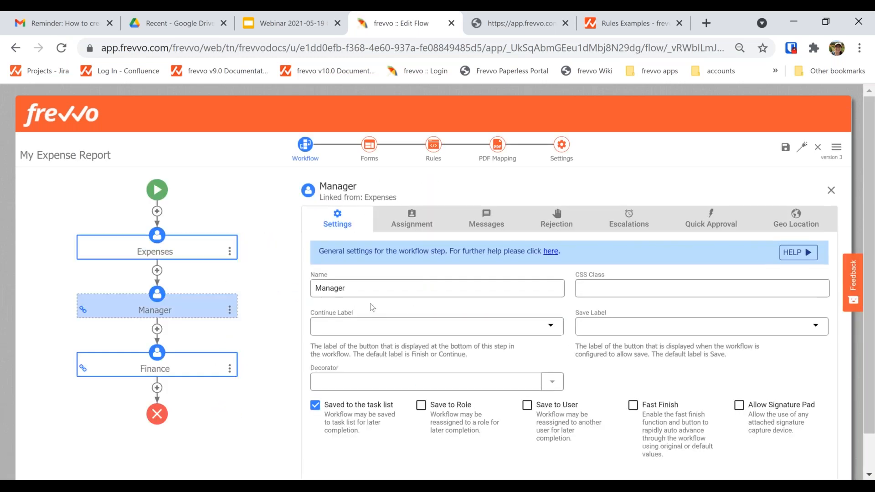
{"action": "left_click", "coordinate": [394, 222]}
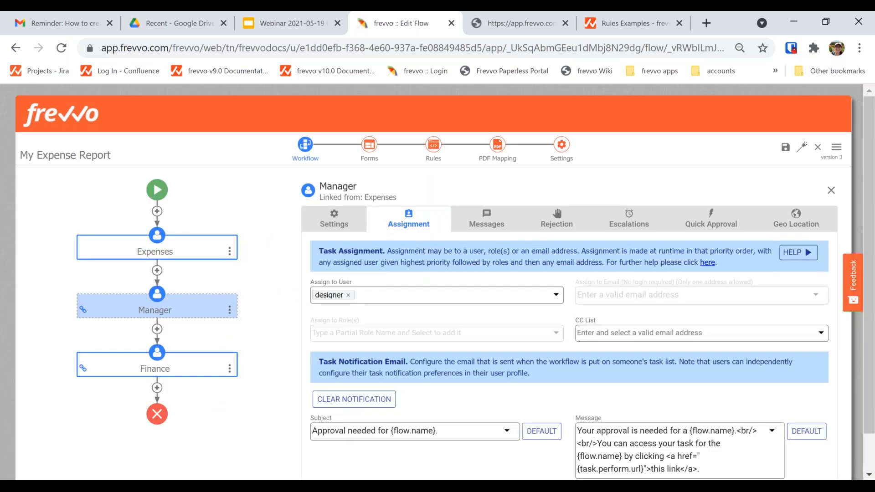
{"action": "left_click", "coordinate": [348, 295]}
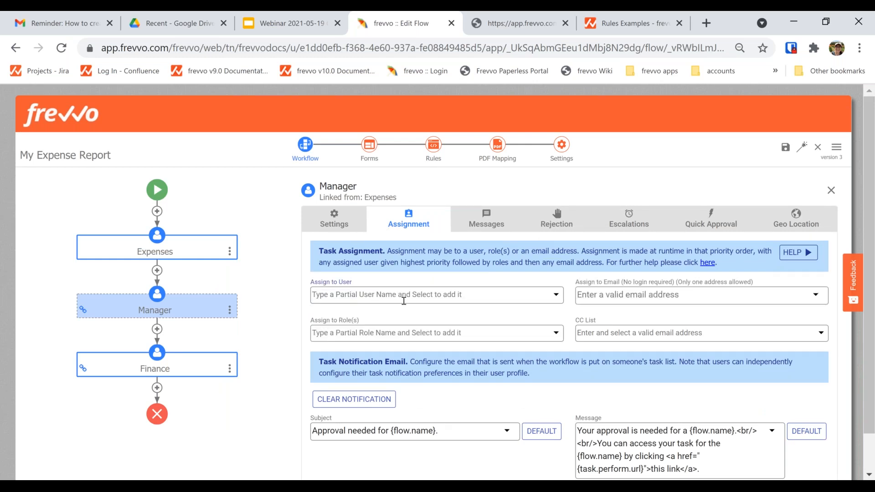
Try assigning the Manager step to the {managerId} template user, and clear that assignment again.
{"action": "type", "text": "{"}
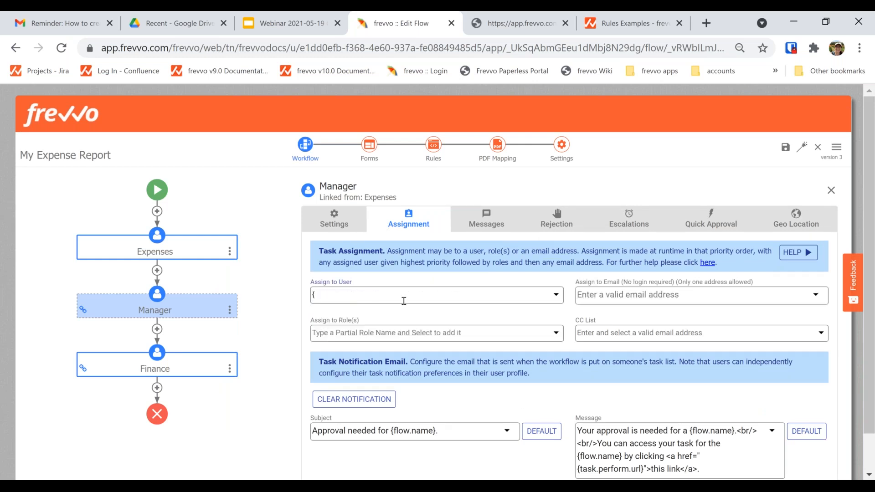
{"action": "type", "text": "my"}
{"action": "type", "text": "na"}
{"action": "left_click", "coordinate": [356, 350]}
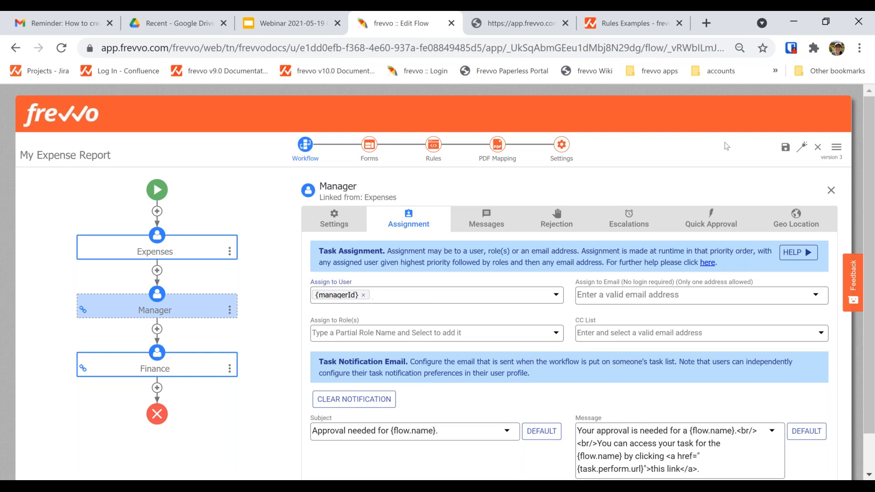
{"action": "left_click", "coordinate": [363, 295]}
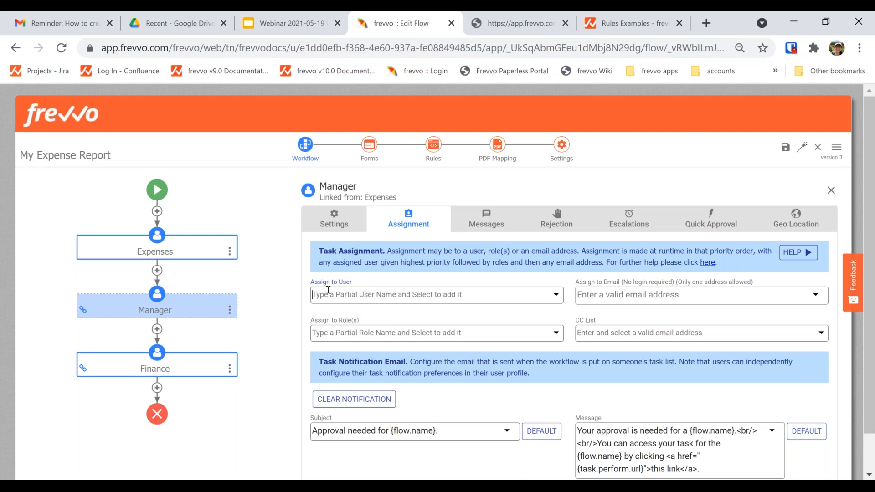
Open the Expenses step's form and examine its Manager Id control.
{"action": "left_click", "coordinate": [188, 261]}
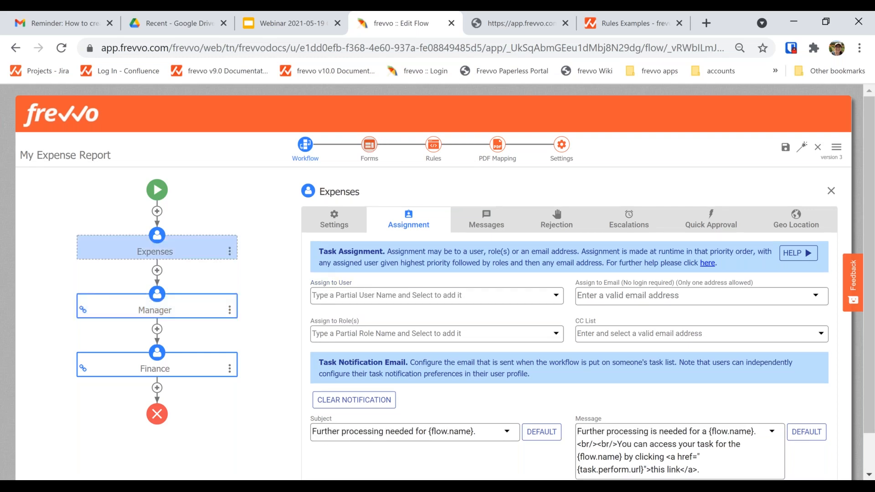
{"action": "left_click", "coordinate": [370, 145]}
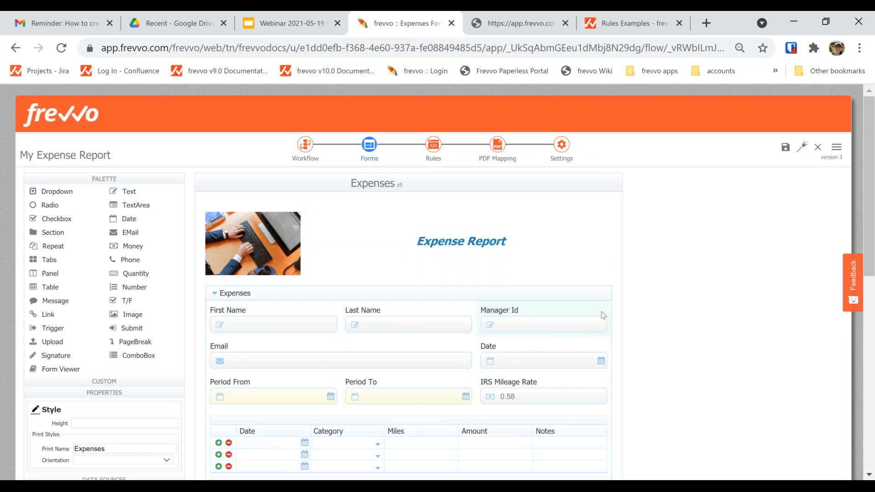
{"action": "scroll", "coordinate": [603, 316], "scroll_direction": "down", "scroll_amount": 3}
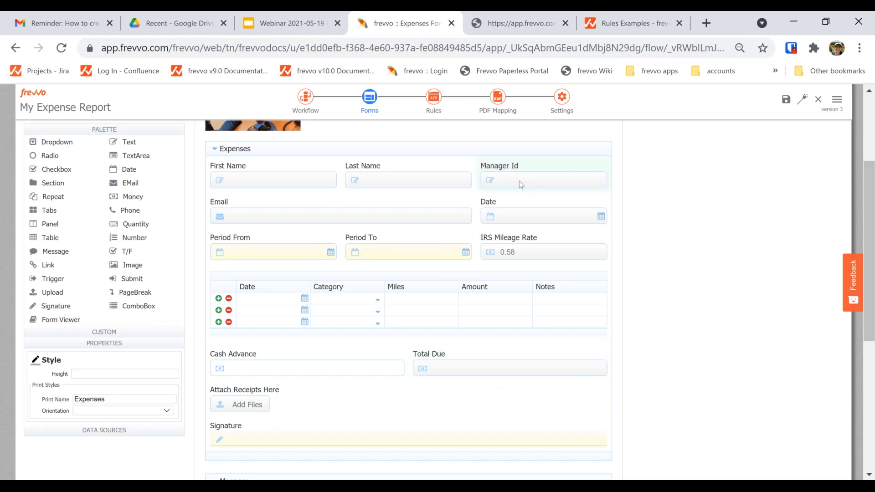
Assign the Manager workflow step to the {managerId} template user, and save and close the My Expense Report workflow.
{"action": "left_click", "coordinate": [306, 101]}
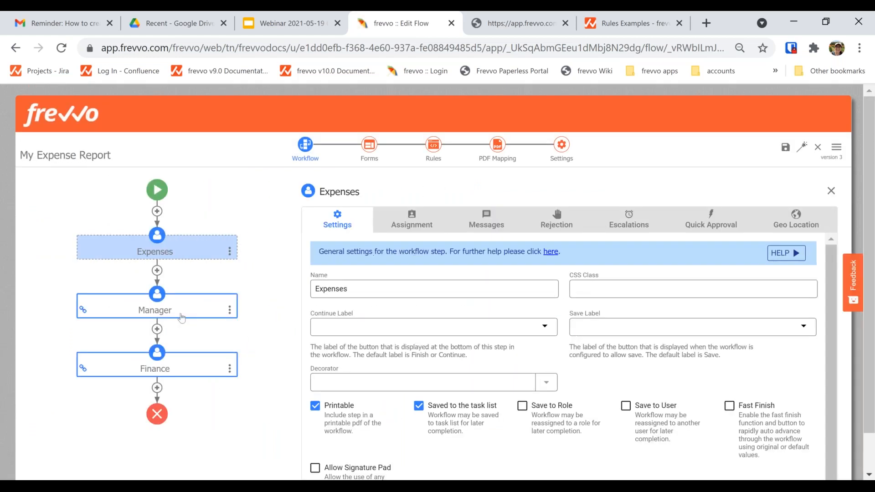
{"action": "left_click", "coordinate": [180, 313]}
{"action": "left_click", "coordinate": [418, 224]}
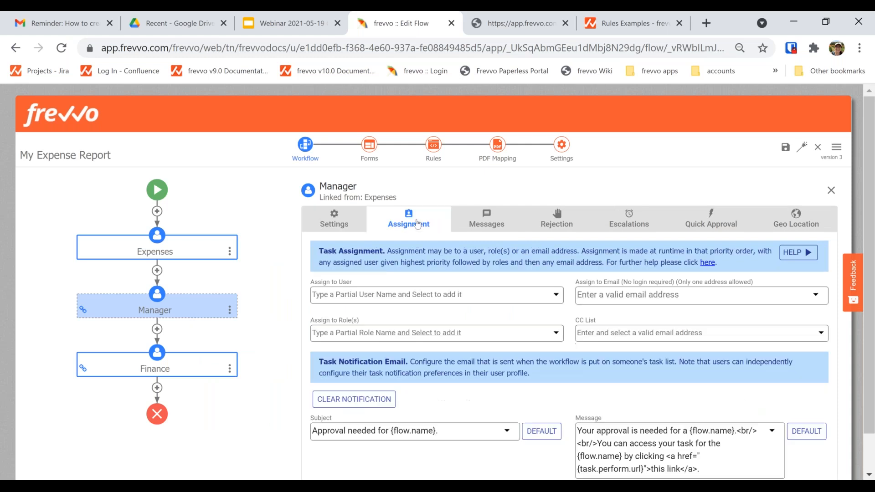
{"action": "left_click", "coordinate": [385, 291]}
{"action": "type", "text": "{mam"}
{"action": "type", "text": "na"}
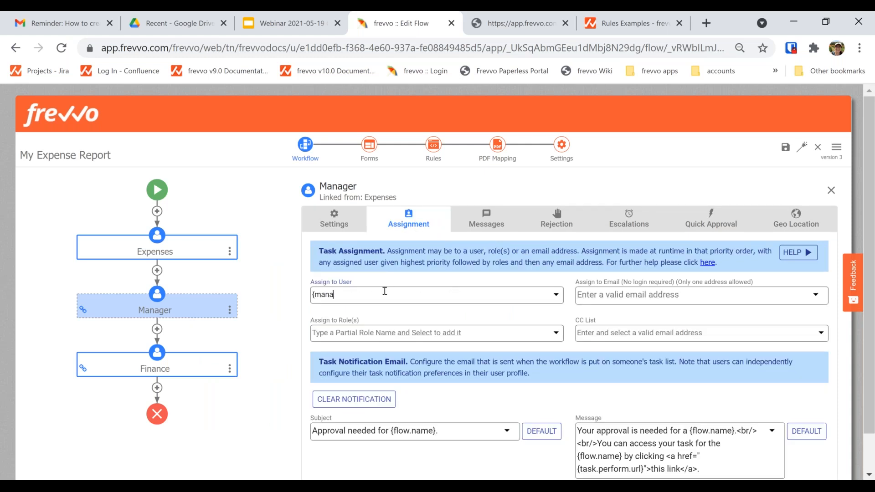
{"action": "type", "text": "gerId}"}
{"action": "key", "text": "Return"}
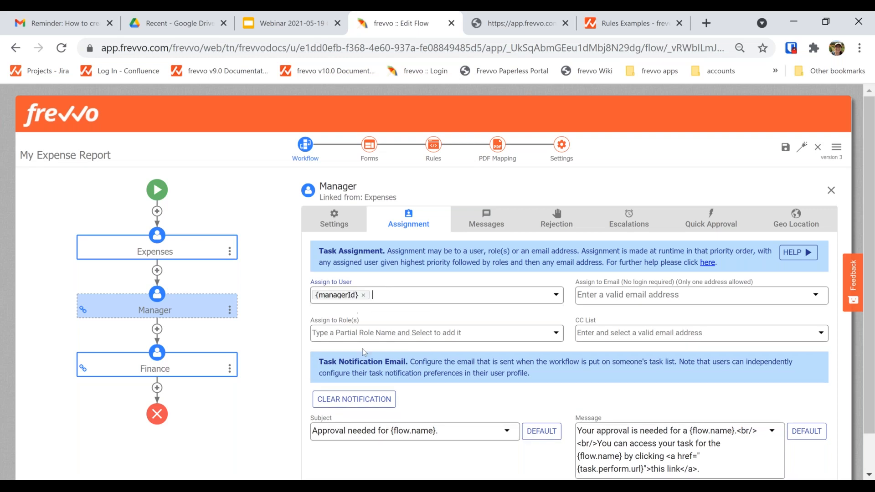
{"action": "left_click", "coordinate": [837, 146]}
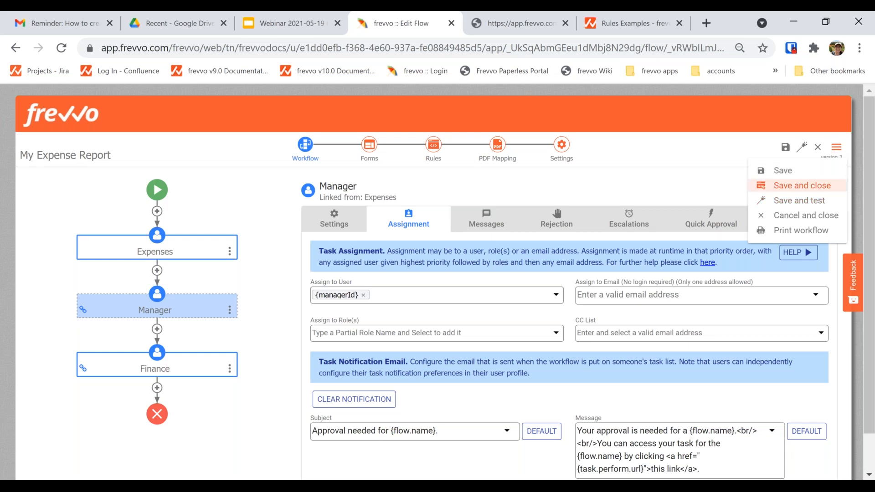
{"action": "left_click", "coordinate": [818, 187]}
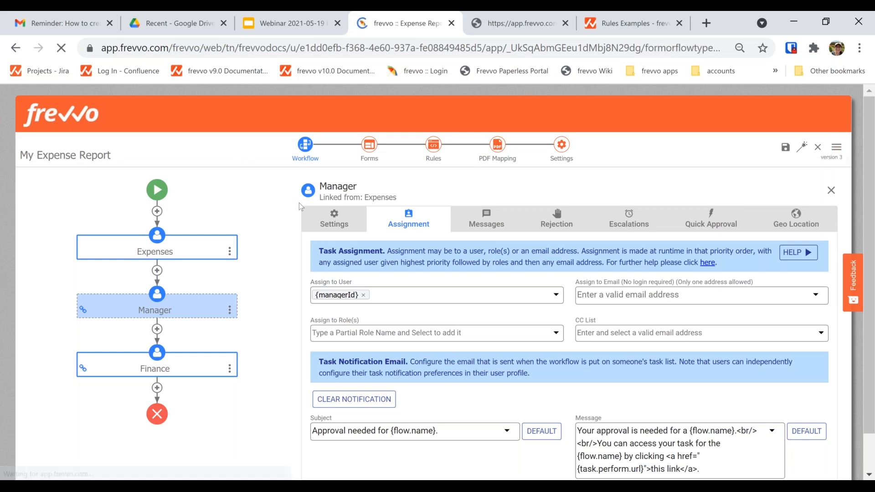
Open the Expense Report by Category workflow for editing and show its "CFO Review required?" precondition.
{"action": "left_click", "coordinate": [234, 205]}
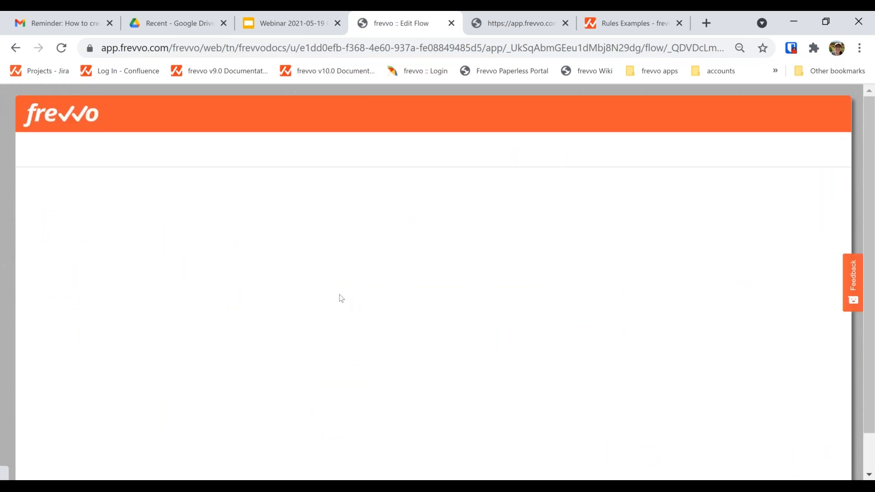
{"action": "left_click", "coordinate": [453, 312]}
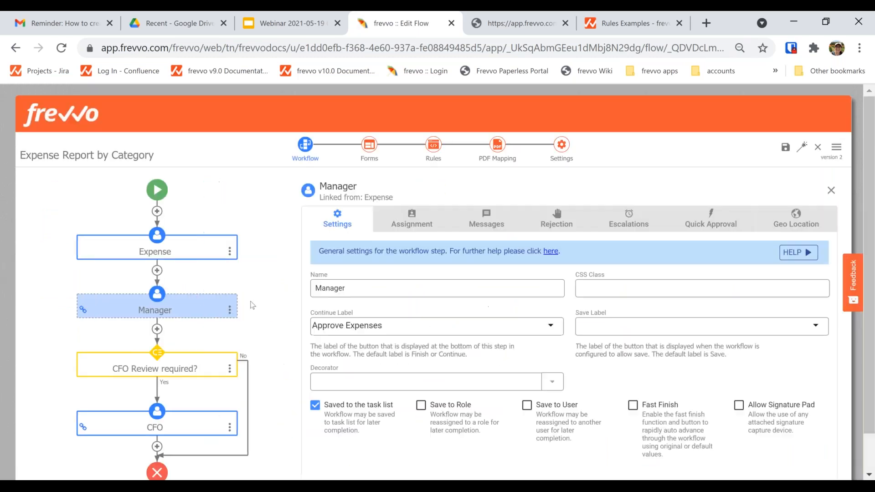
{"action": "scroll", "coordinate": [138, 365], "scroll_direction": "down", "scroll_amount": 1}
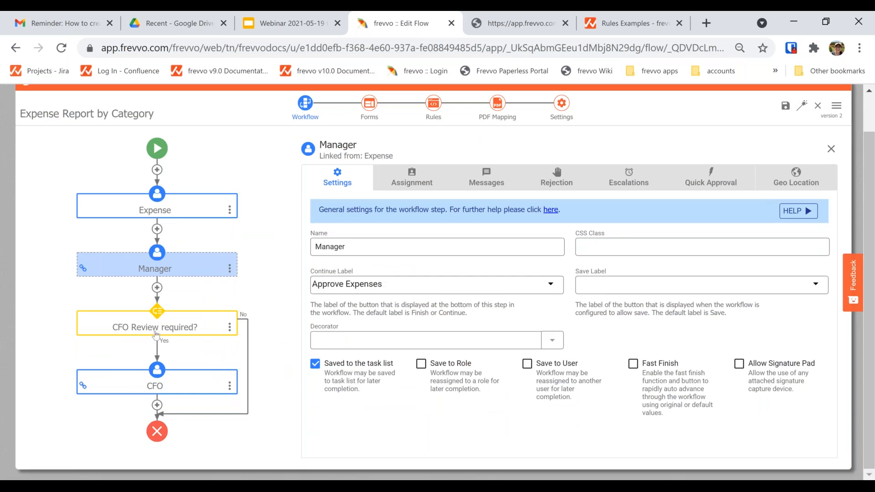
{"action": "left_click", "coordinate": [156, 334]}
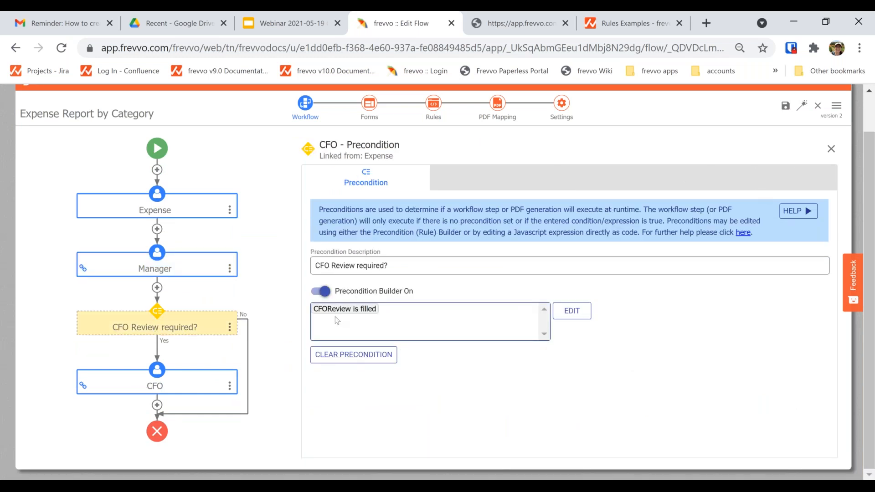
Change the CFO precondition's condition to GrandTotal is more than 1000.
{"action": "left_click", "coordinate": [565, 309]}
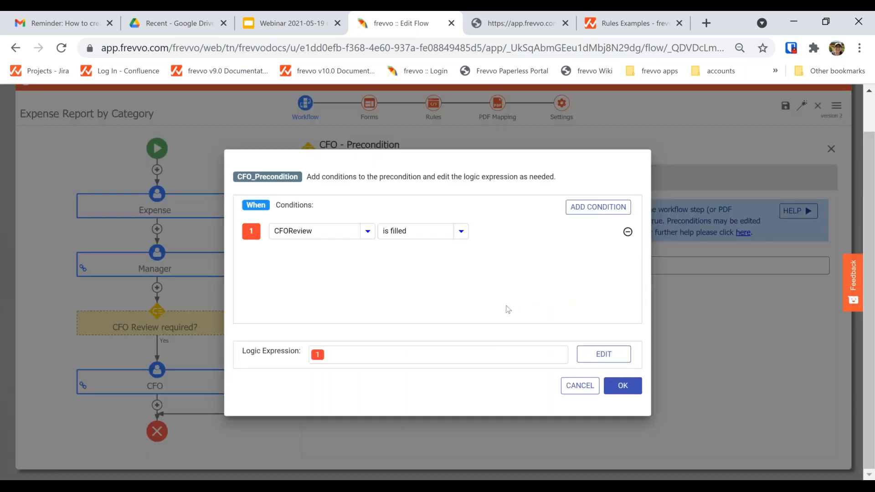
{"action": "left_click", "coordinate": [351, 231]}
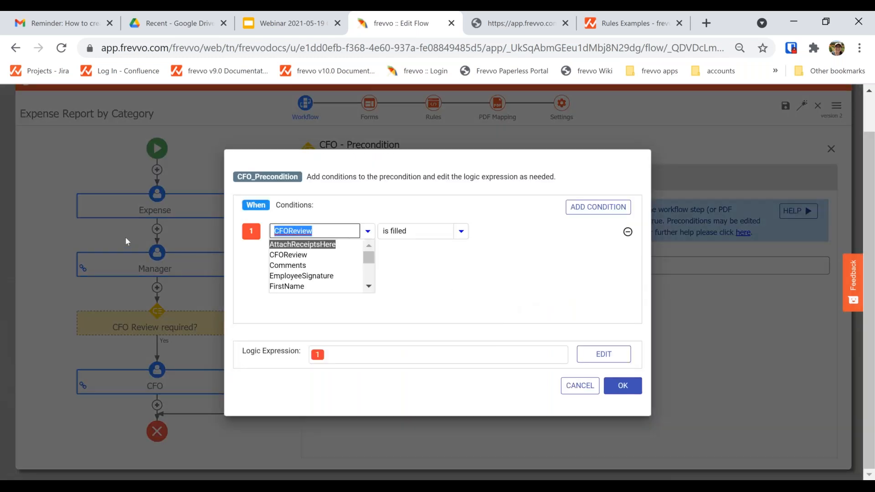
{"action": "type", "text": "tota"}
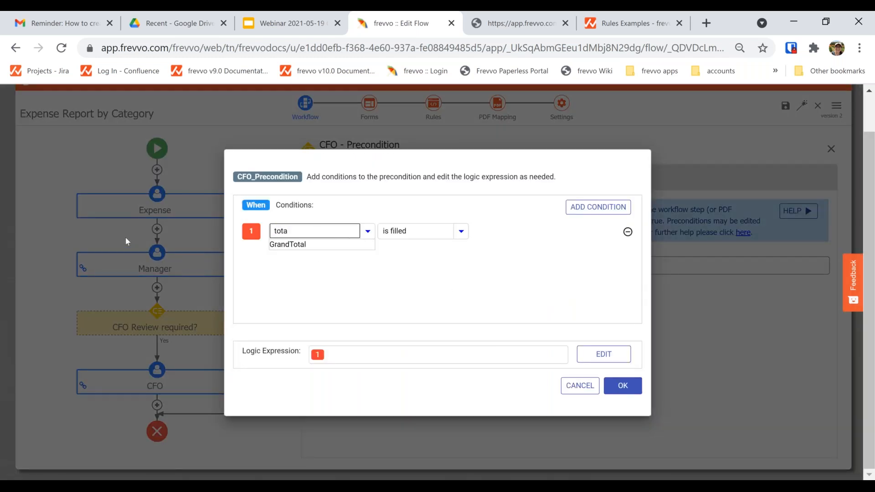
{"action": "key", "text": "Down"}
{"action": "key", "text": "Return"}
{"action": "left_click", "coordinate": [420, 231]}
{"action": "scroll", "coordinate": [414, 273], "scroll_direction": "down", "scroll_amount": 2}
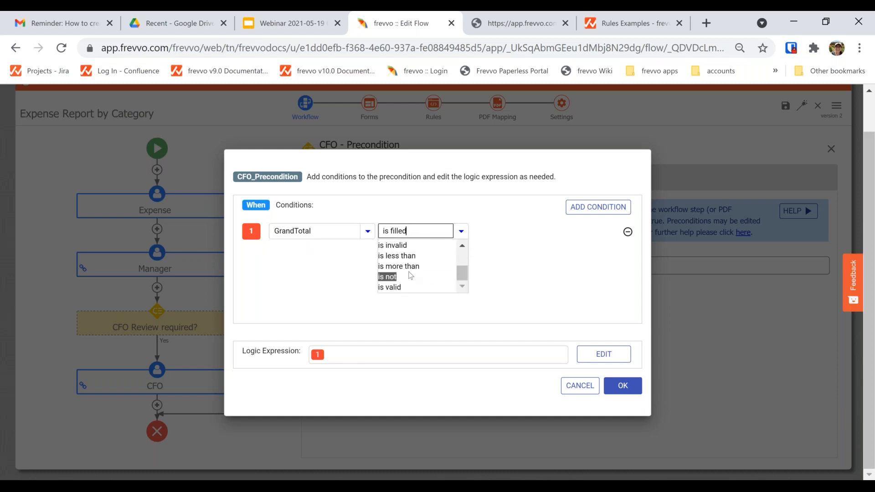
{"action": "left_click", "coordinate": [403, 266]}
{"action": "left_click", "coordinate": [482, 233]}
{"action": "left_click", "coordinate": [512, 231]}
{"action": "type", "text": "1000"}
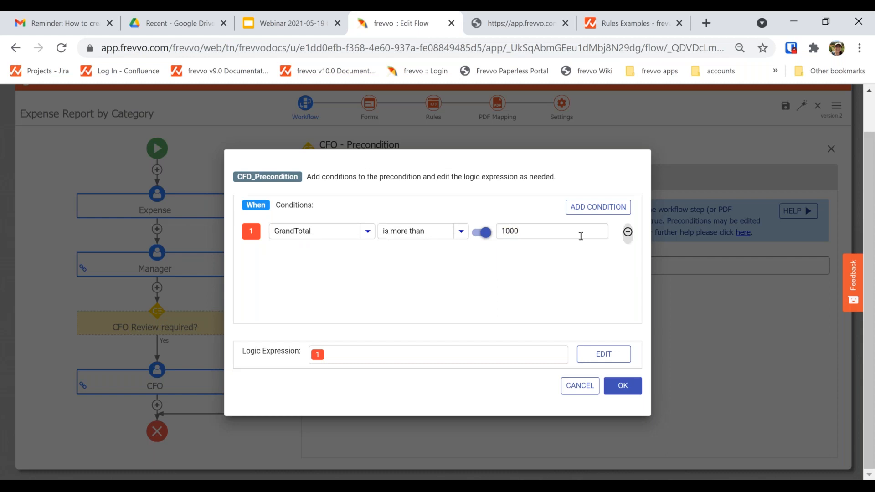
{"action": "left_click", "coordinate": [623, 386]}
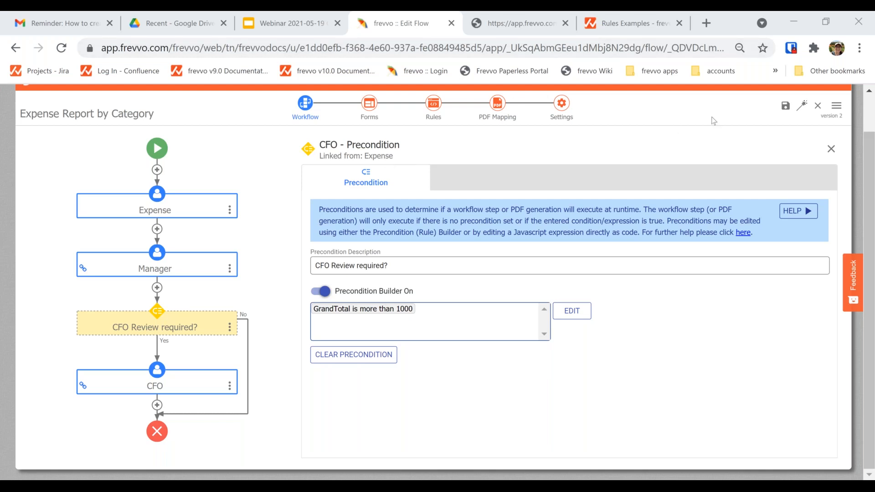
Save and test the Expense Report by Category workflow, and look over the expense form in desktop view.
{"action": "left_click", "coordinate": [802, 109]}
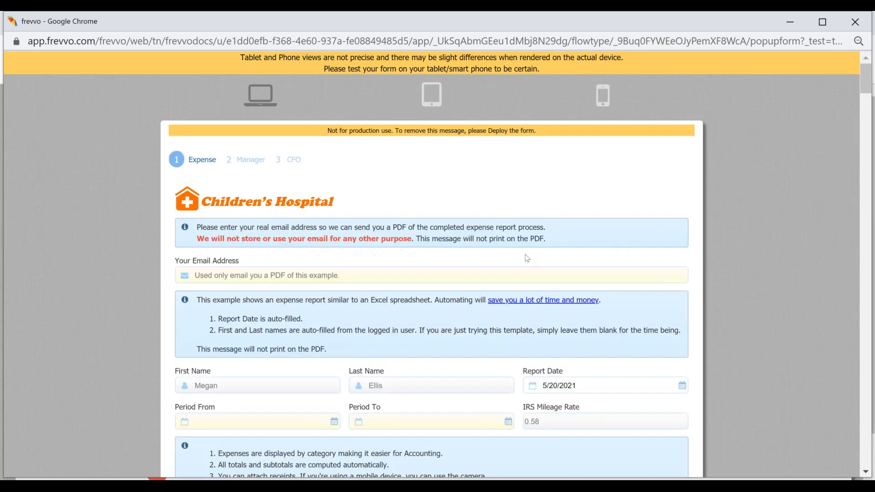
{"action": "scroll", "coordinate": [527, 258], "scroll_direction": "down", "scroll_amount": 1}
{"action": "scroll", "coordinate": [525, 254], "scroll_direction": "down", "scroll_amount": 5}
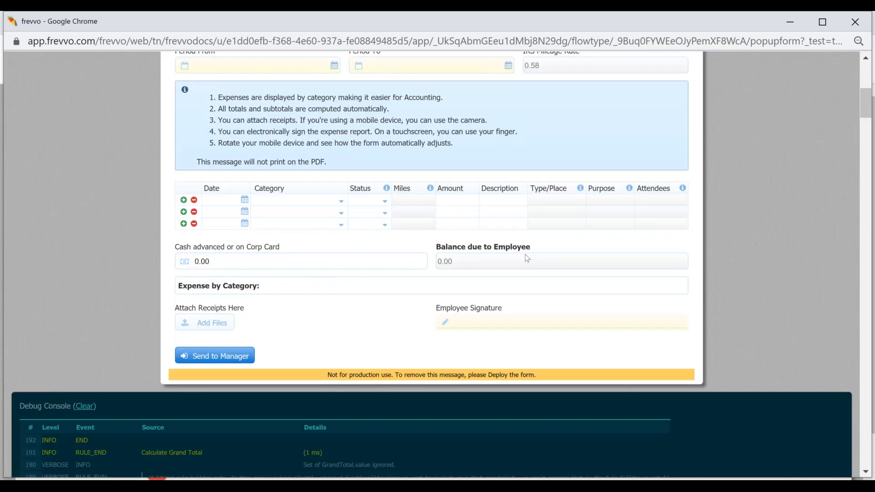
{"action": "scroll", "coordinate": [526, 254], "scroll_direction": "up", "scroll_amount": 5}
{"action": "scroll", "coordinate": [527, 258], "scroll_direction": "up", "scroll_amount": 1}
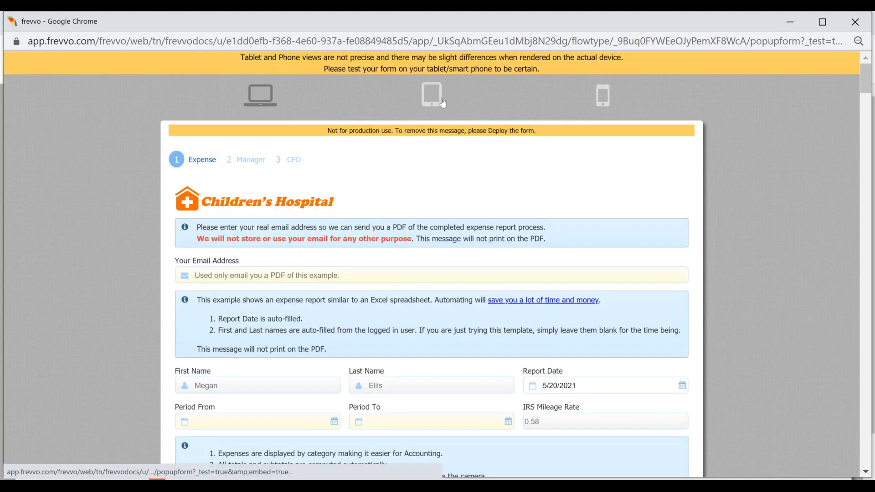
Preview the test form in tablet view and examine its layout from the instructions to the employee signature.
{"action": "left_click", "coordinate": [437, 98]}
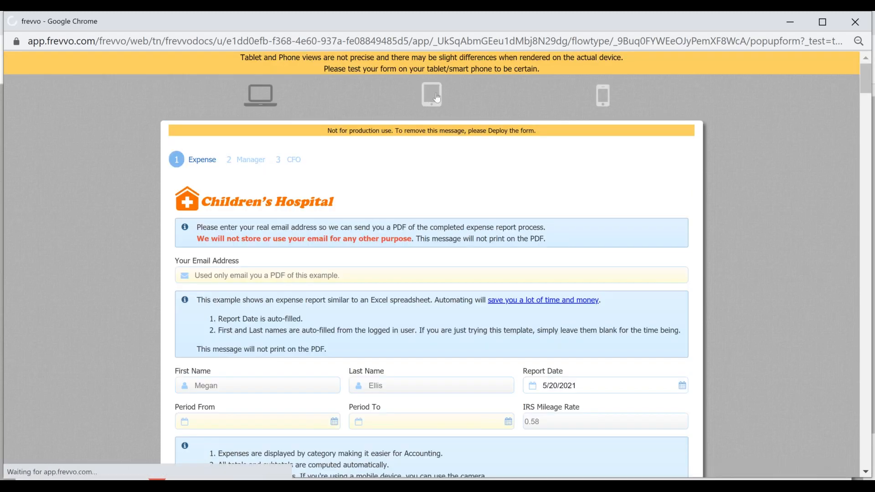
{"action": "scroll", "coordinate": [633, 253], "scroll_direction": "down", "scroll_amount": 2}
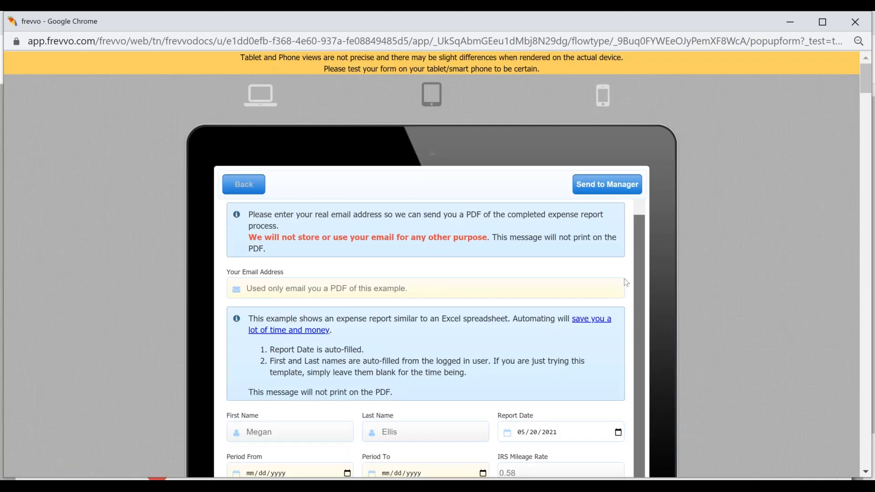
{"action": "scroll", "coordinate": [694, 298], "scroll_direction": "down", "scroll_amount": 2}
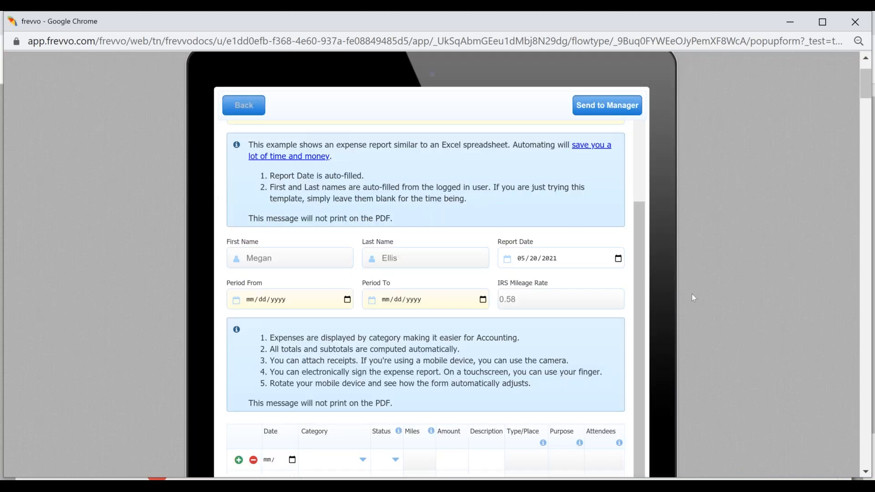
{"action": "scroll", "coordinate": [692, 294], "scroll_direction": "down", "scroll_amount": 2}
{"action": "scroll", "coordinate": [578, 297], "scroll_direction": "down", "scroll_amount": 2}
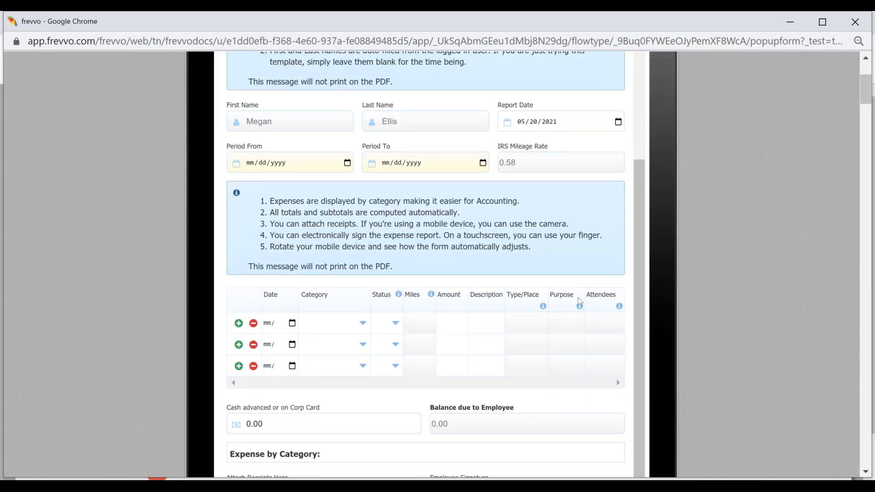
{"action": "scroll", "coordinate": [578, 297], "scroll_direction": "down", "scroll_amount": 5}
{"action": "scroll", "coordinate": [580, 302], "scroll_direction": "up", "scroll_amount": 2}
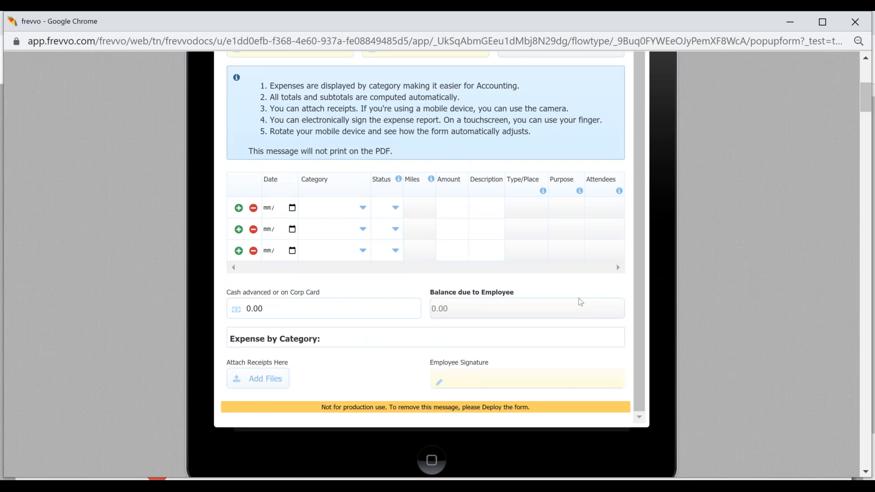
{"action": "scroll", "coordinate": [581, 302], "scroll_direction": "up", "scroll_amount": 10}
Preview the test form in phone view and examine its stacked fields and the sideways-scrolling expense table.
{"action": "left_click", "coordinate": [609, 102]}
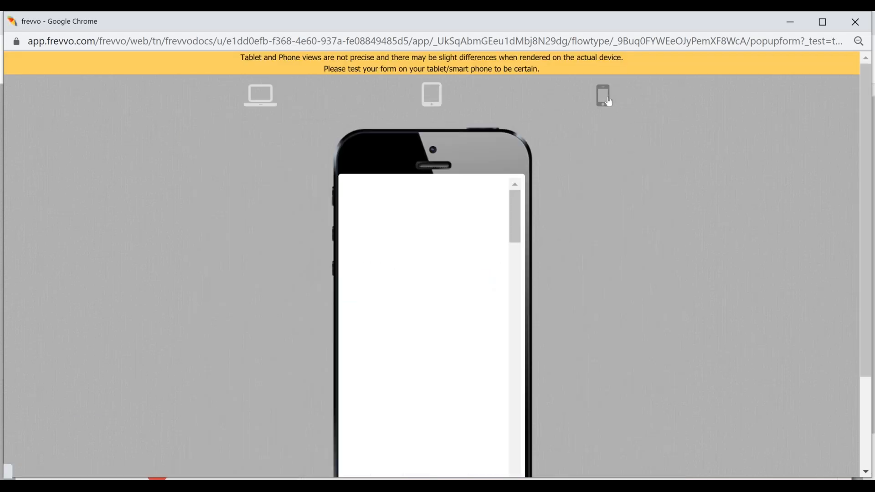
{"action": "scroll", "coordinate": [507, 279], "scroll_direction": "down", "scroll_amount": 6}
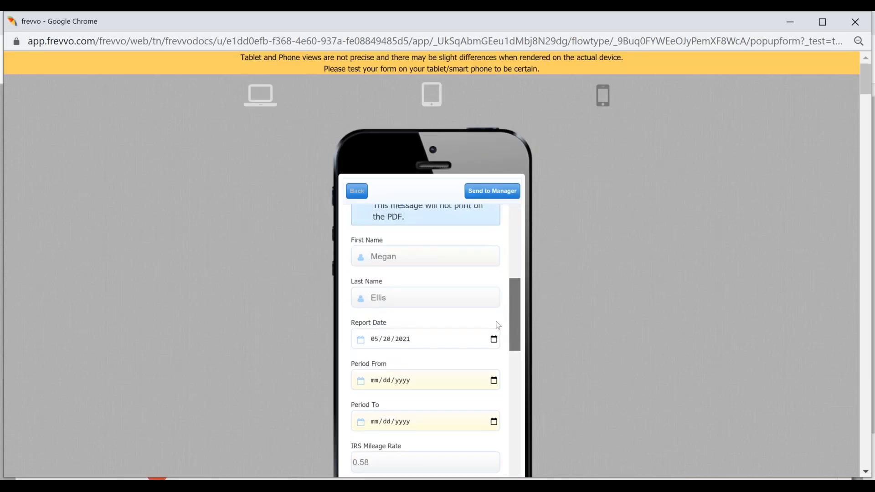
{"action": "scroll", "coordinate": [572, 291], "scroll_direction": "down", "scroll_amount": 3}
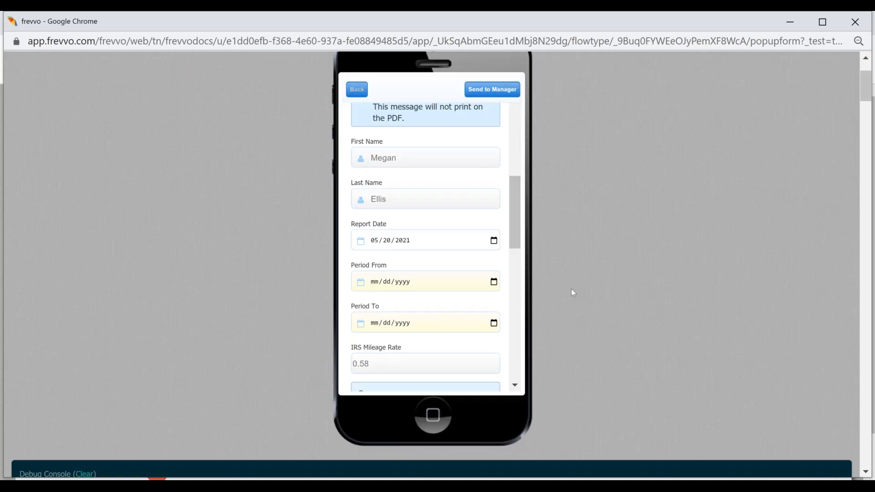
{"action": "scroll", "coordinate": [512, 247], "scroll_direction": "down", "scroll_amount": 8}
{"action": "mouse_move", "coordinate": [512, 283]}
{"action": "left_mouse_down"}
{"action": "mouse_move", "coordinate": [518, 313]}
{"action": "mouse_move", "coordinate": [516, 260]}
{"action": "mouse_move", "coordinate": [523, 273]}
{"action": "left_mouse_up"}
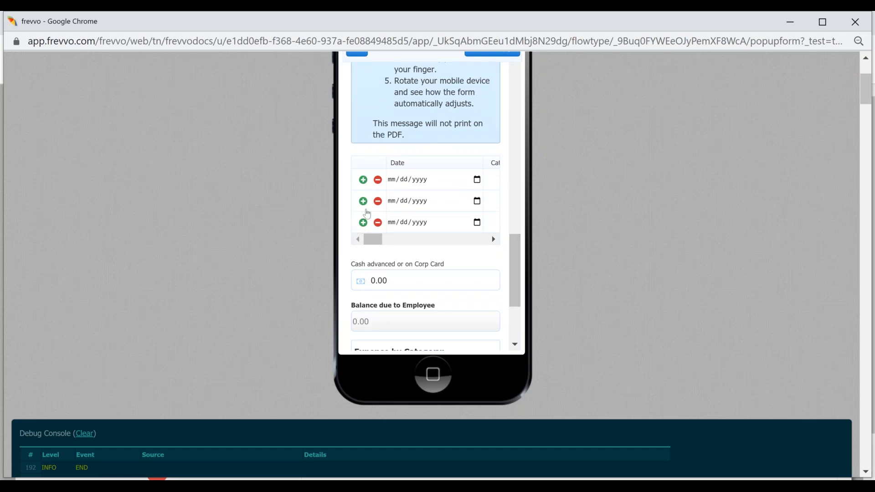
{"action": "left_click_drag", "start_coordinate": [377, 240], "coordinate": [325, 201]}
{"action": "scroll", "coordinate": [395, 152], "scroll_direction": "up", "scroll_amount": 9}
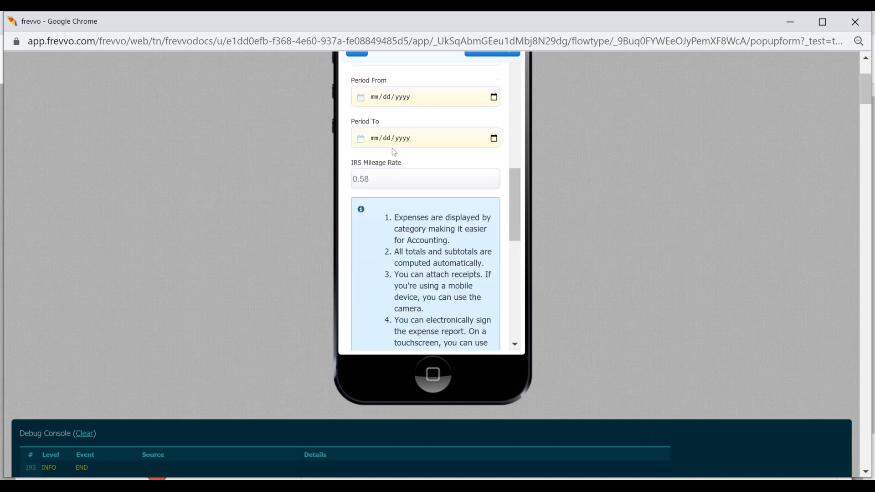
{"action": "scroll", "coordinate": [394, 152], "scroll_direction": "down", "scroll_amount": 9}
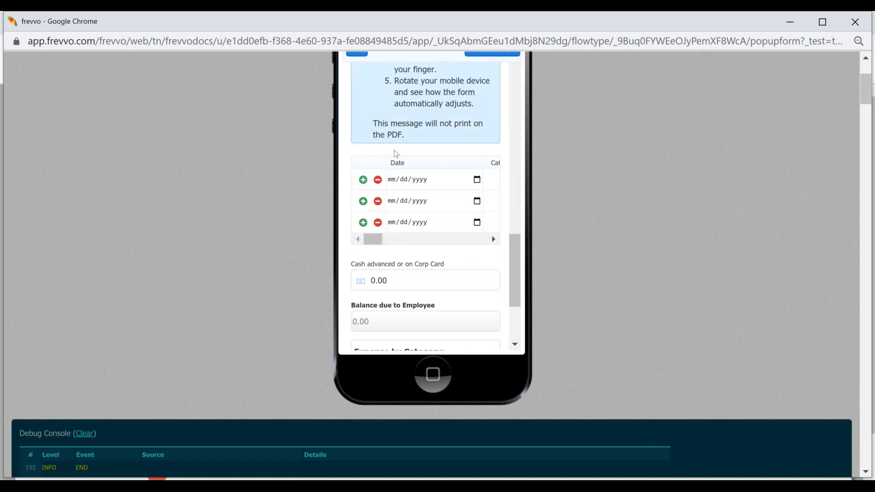
Leave the phone preview and change the Expense table's control type to Repeat in the Expense Report by Category form.
{"action": "left_click", "coordinate": [794, 21]}
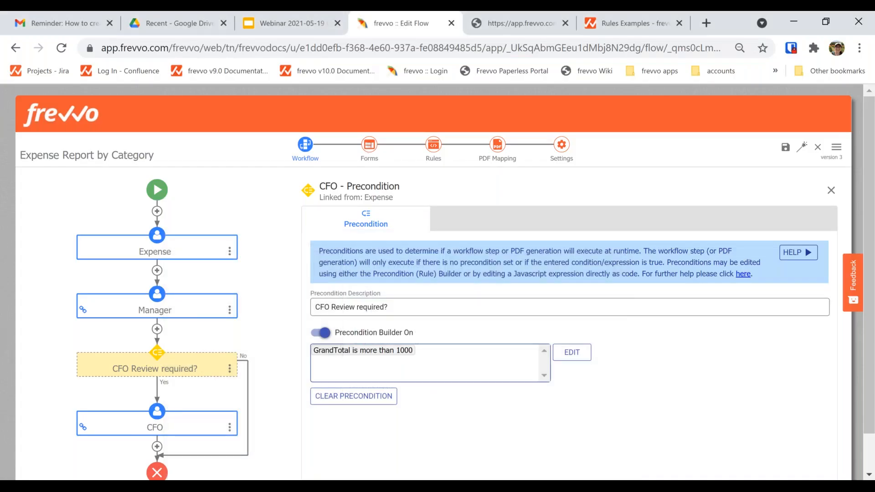
{"action": "left_click", "coordinate": [369, 145]}
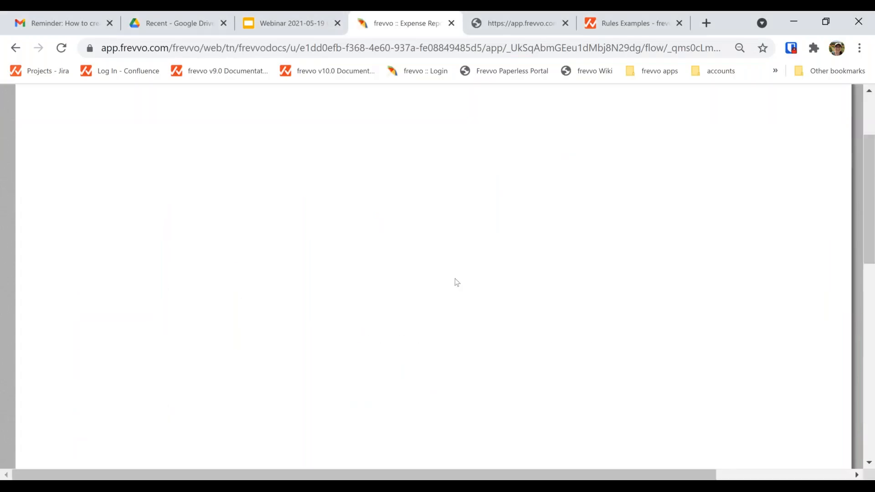
{"action": "left_click", "coordinate": [220, 350]}
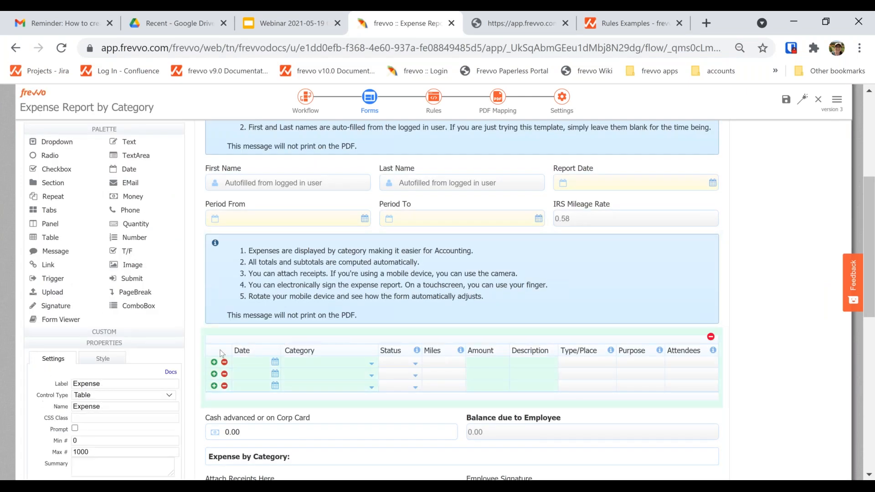
{"action": "left_click", "coordinate": [112, 396]}
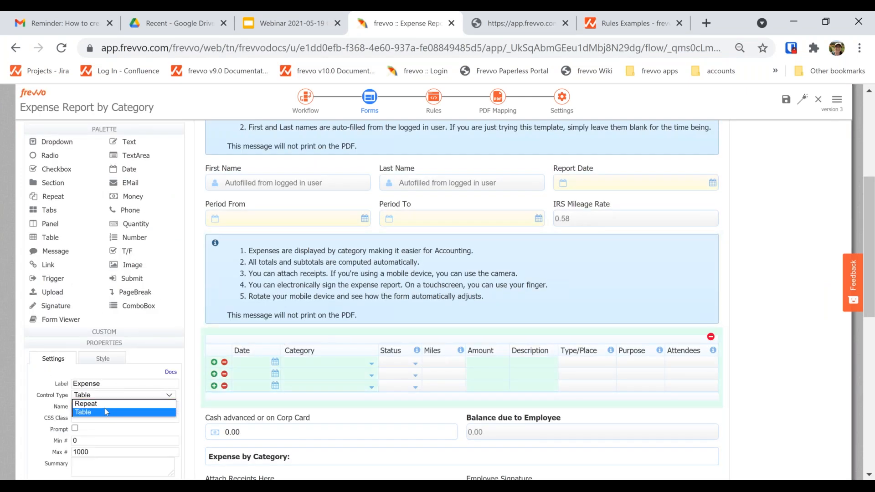
{"action": "left_click", "coordinate": [104, 405]}
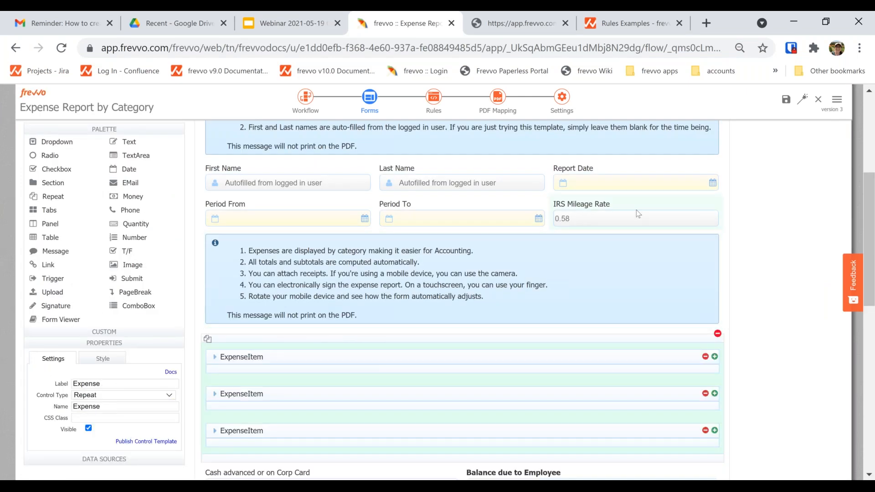
Look over the fields inside the first ExpenseItem section, collapse it again, and expand the second ExpenseItem section.
{"action": "scroll", "coordinate": [637, 210], "scroll_direction": "down", "scroll_amount": 3}
{"action": "left_click", "coordinate": [215, 215]}
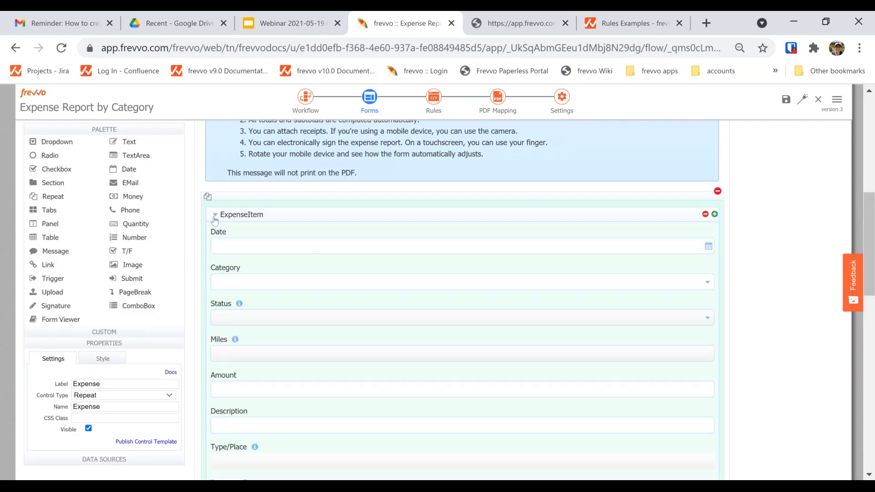
{"action": "left_click", "coordinate": [215, 218]}
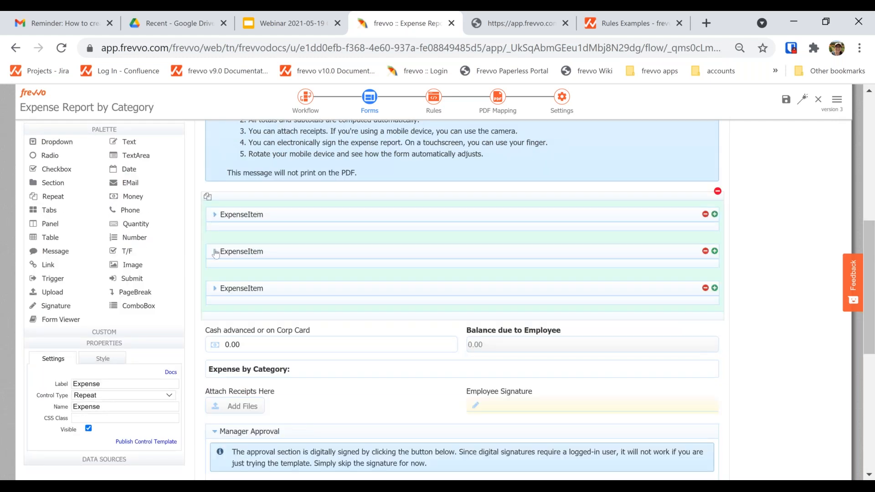
{"action": "left_click", "coordinate": [213, 251]}
{"action": "scroll", "coordinate": [213, 251], "scroll_direction": "down", "scroll_amount": 2}
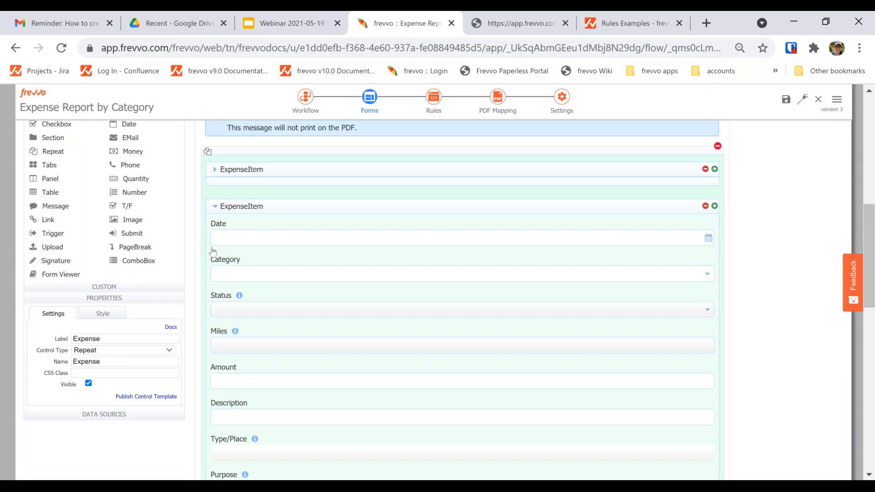
Save and test the workflow despite the rule validation failure, and examine the collapsible ExpenseItem sections in phone view.
{"action": "left_click", "coordinate": [807, 98]}
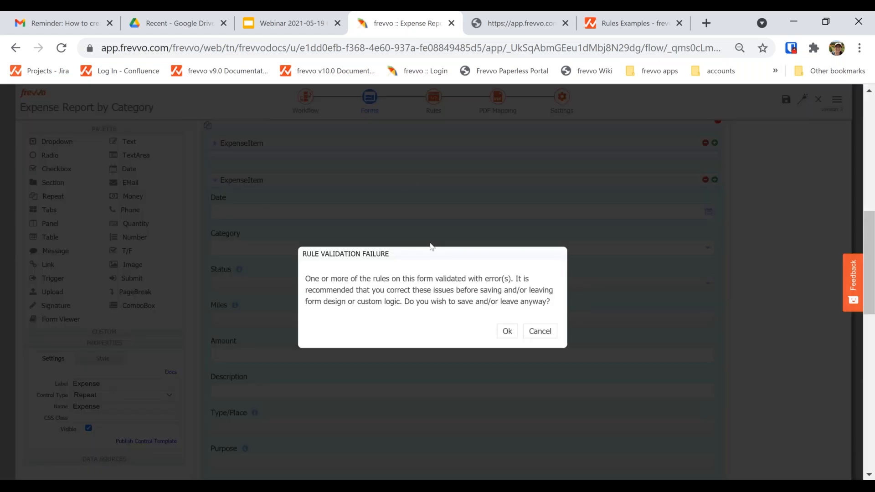
{"action": "left_click", "coordinate": [506, 330]}
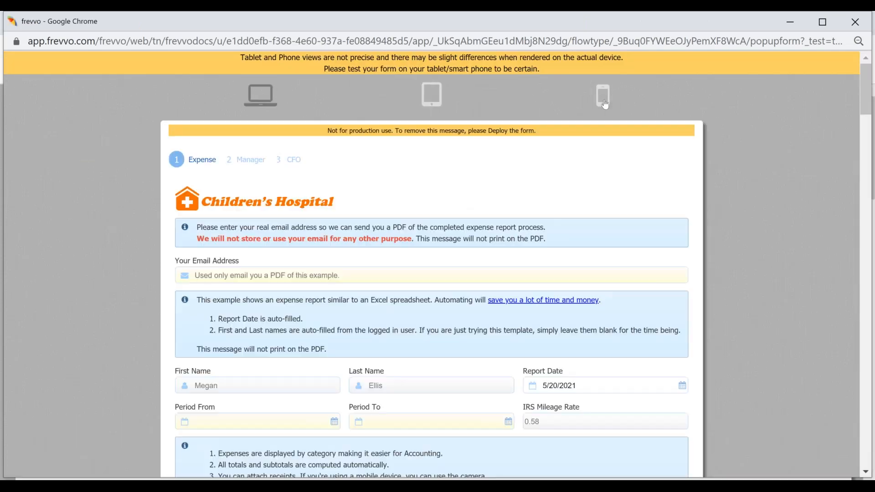
{"action": "left_click", "coordinate": [604, 96]}
{"action": "left_click_drag", "start_coordinate": [515, 228], "coordinate": [509, 335]}
{"action": "scroll", "coordinate": [462, 335], "scroll_direction": "down", "scroll_amount": 4}
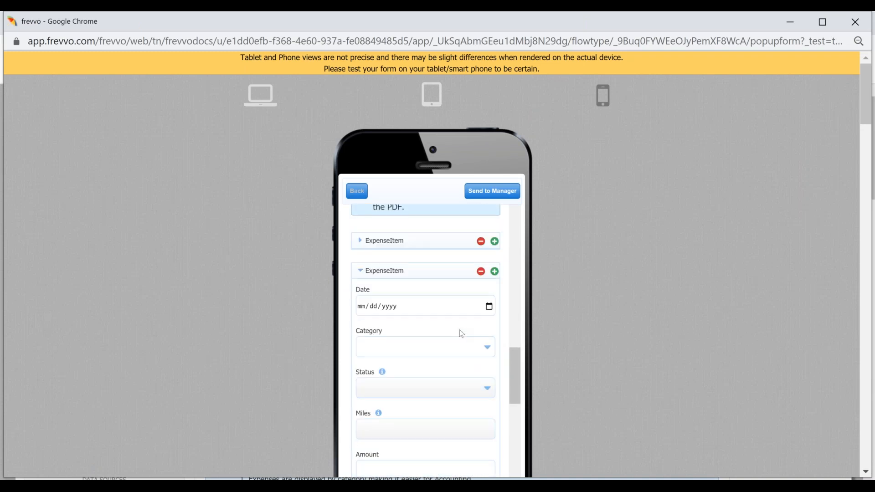
{"action": "scroll", "coordinate": [471, 332], "scroll_direction": "down", "scroll_amount": 8}
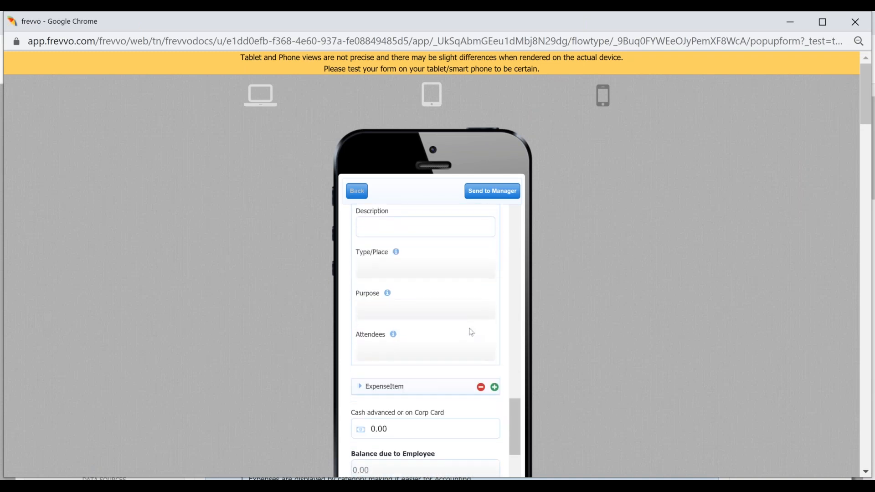
{"action": "scroll", "coordinate": [471, 332], "scroll_direction": "up", "scroll_amount": 10}
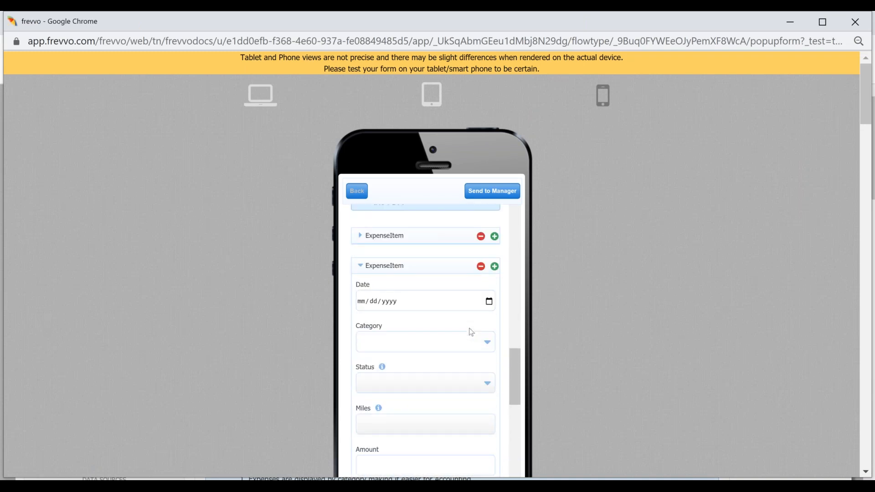
{"action": "scroll", "coordinate": [471, 332], "scroll_direction": "down", "scroll_amount": 5}
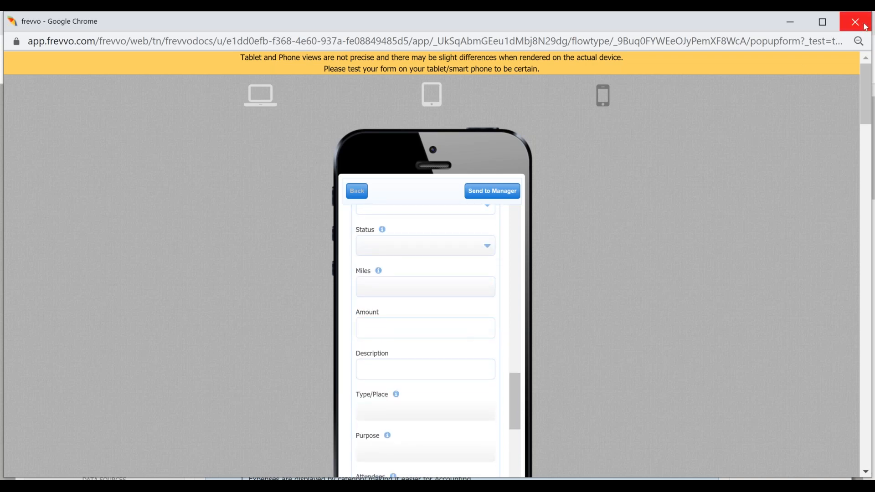
{"action": "mouse_move", "coordinate": [512, 381]}
{"action": "left_mouse_down"}
{"action": "mouse_move", "coordinate": [522, 447]}
{"action": "mouse_move", "coordinate": [532, 309]}
{"action": "mouse_move", "coordinate": [518, 203]}
{"action": "left_mouse_up"}
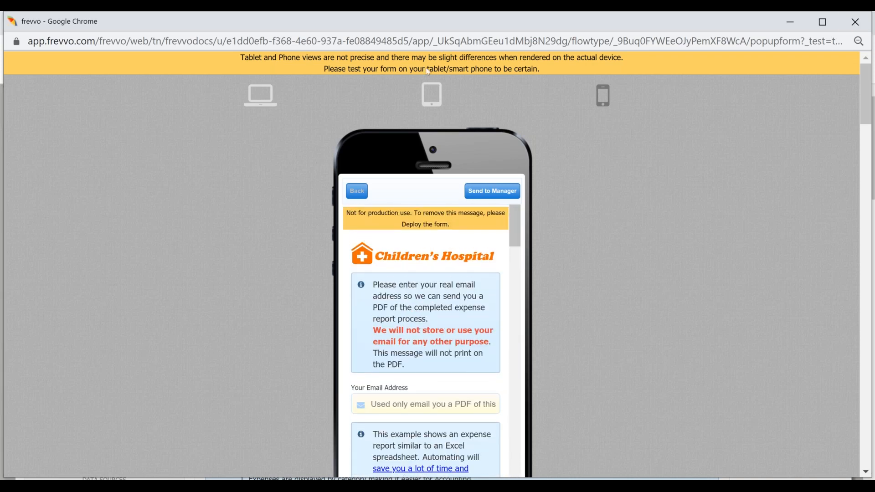
Close the test preview, then save and close the Expense Report by Category workflow despite the rule validation failure.
{"action": "left_click", "coordinate": [851, 21]}
{"action": "left_click", "coordinate": [836, 147]}
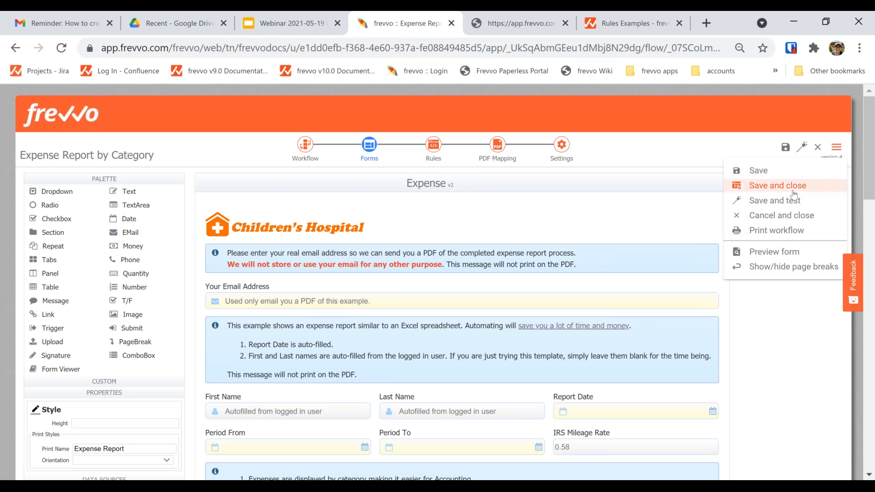
{"action": "left_click", "coordinate": [794, 191]}
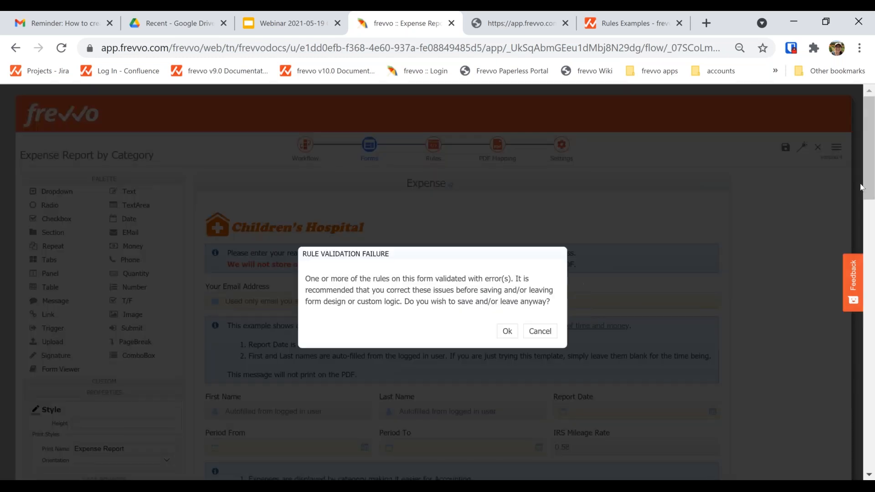
{"action": "left_click", "coordinate": [508, 332]}
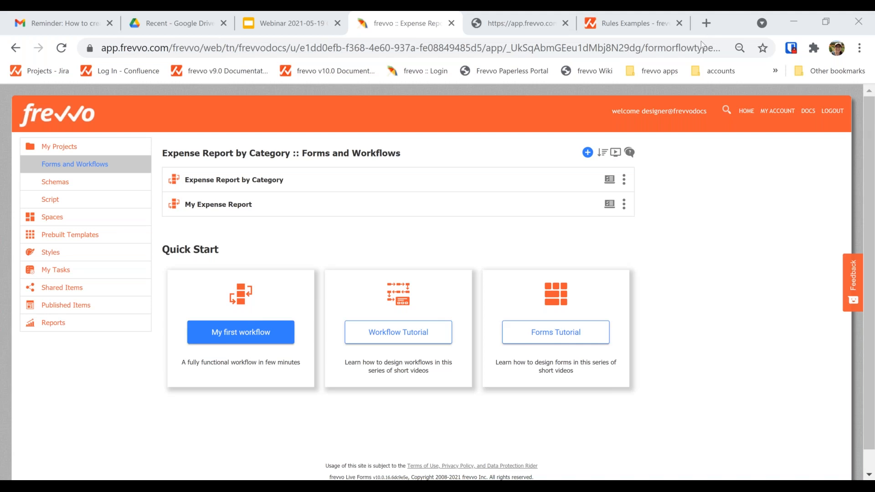
{"action": "left_click", "coordinate": [600, 33]}
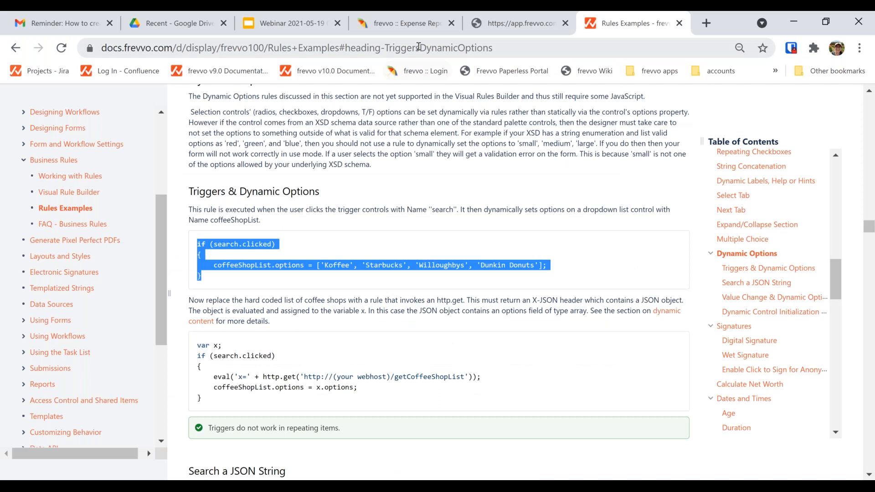
{"action": "key", "text": "ctrl+l"}
{"action": "type", "text": "ww"}
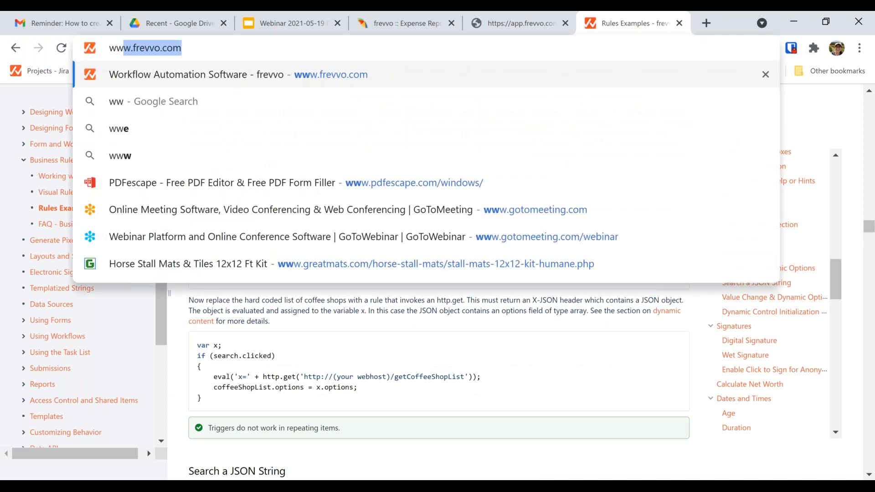
{"action": "key", "text": "Return"}
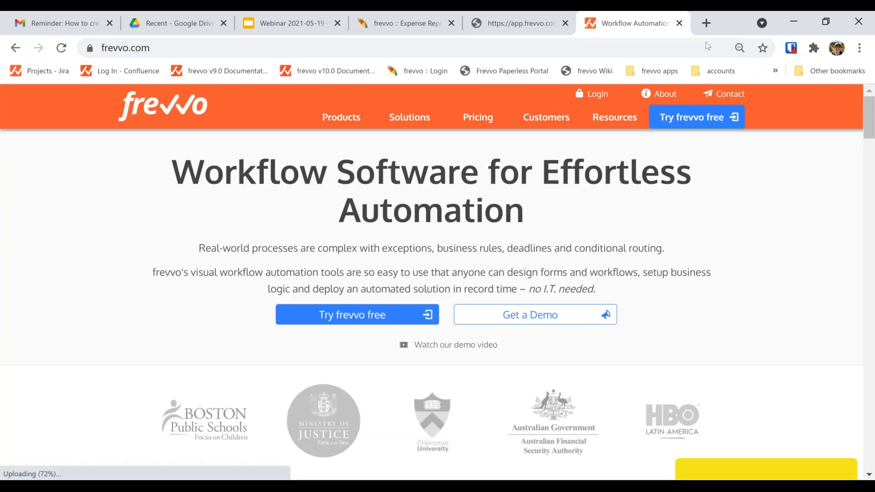
{"action": "left_click", "coordinate": [729, 95]}
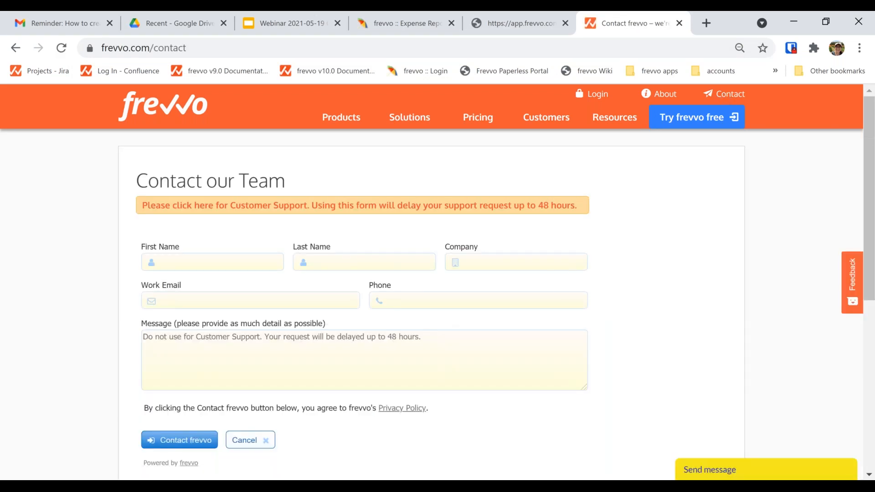
{"action": "scroll", "coordinate": [432, 283], "scroll_direction": "down", "scroll_amount": 3}
{"action": "scroll", "coordinate": [432, 283], "scroll_direction": "up", "scroll_amount": 3}
{"action": "scroll", "coordinate": [535, 309], "scroll_direction": "down", "scroll_amount": 2}
{"action": "scroll", "coordinate": [576, 237], "scroll_direction": "up", "scroll_amount": 2}
{"action": "left_click", "coordinate": [858, 42]}
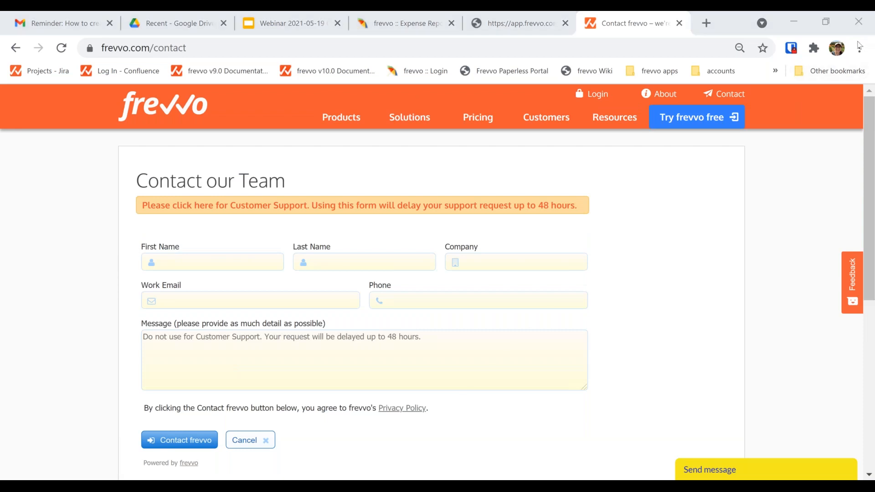